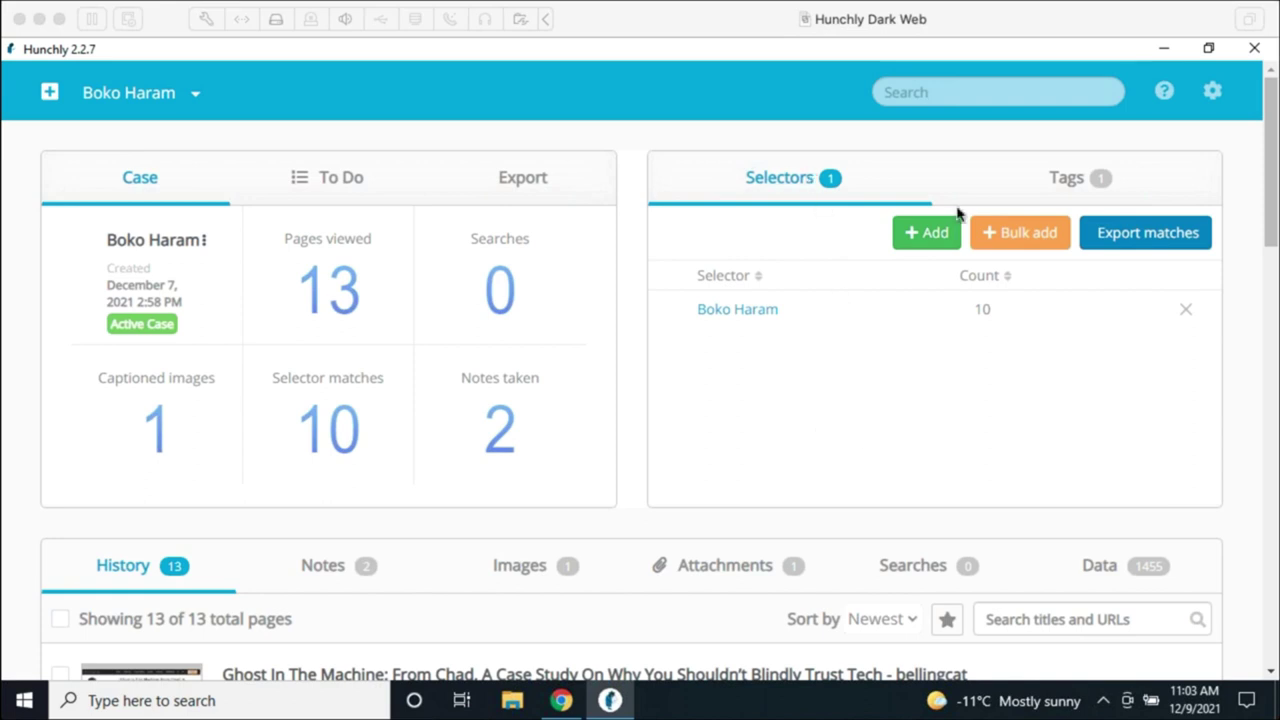
# Step: Review the case's Videos tag and Boko Haram selector, then open the Report Builder from Export
pyautogui.click(1053, 176)
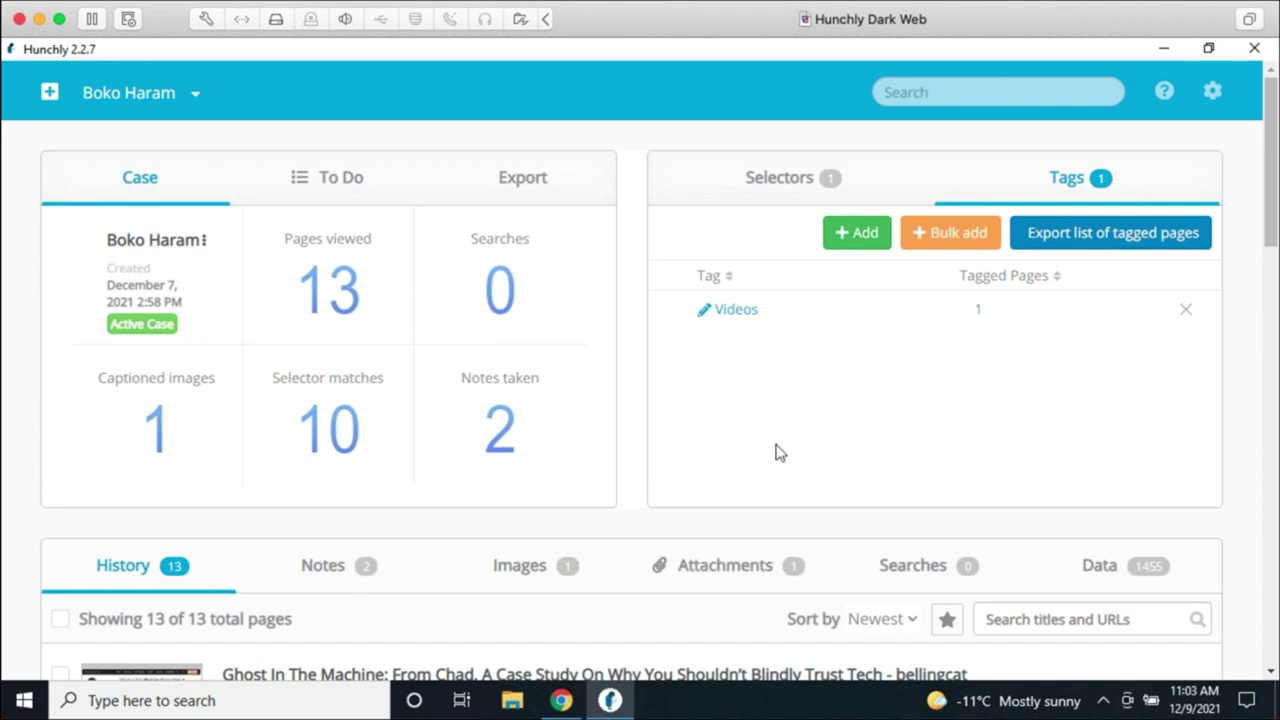
pyautogui.click(811, 196)
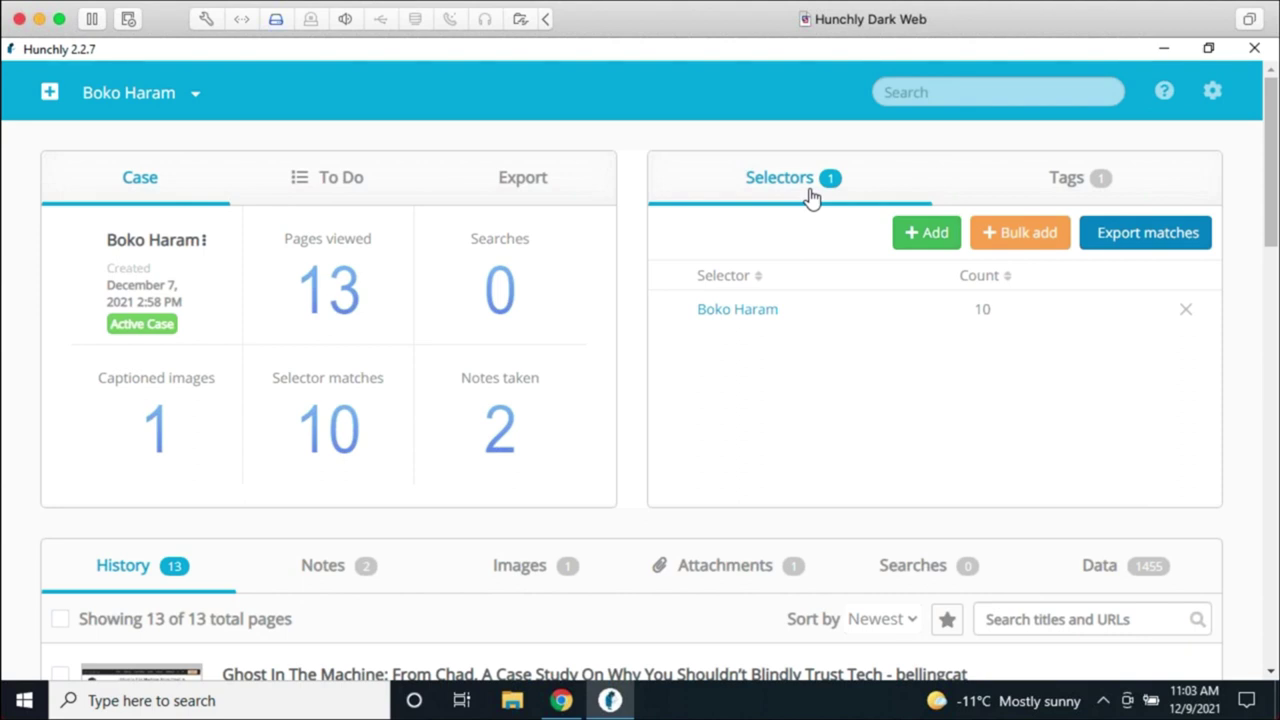
pyautogui.click(524, 180)
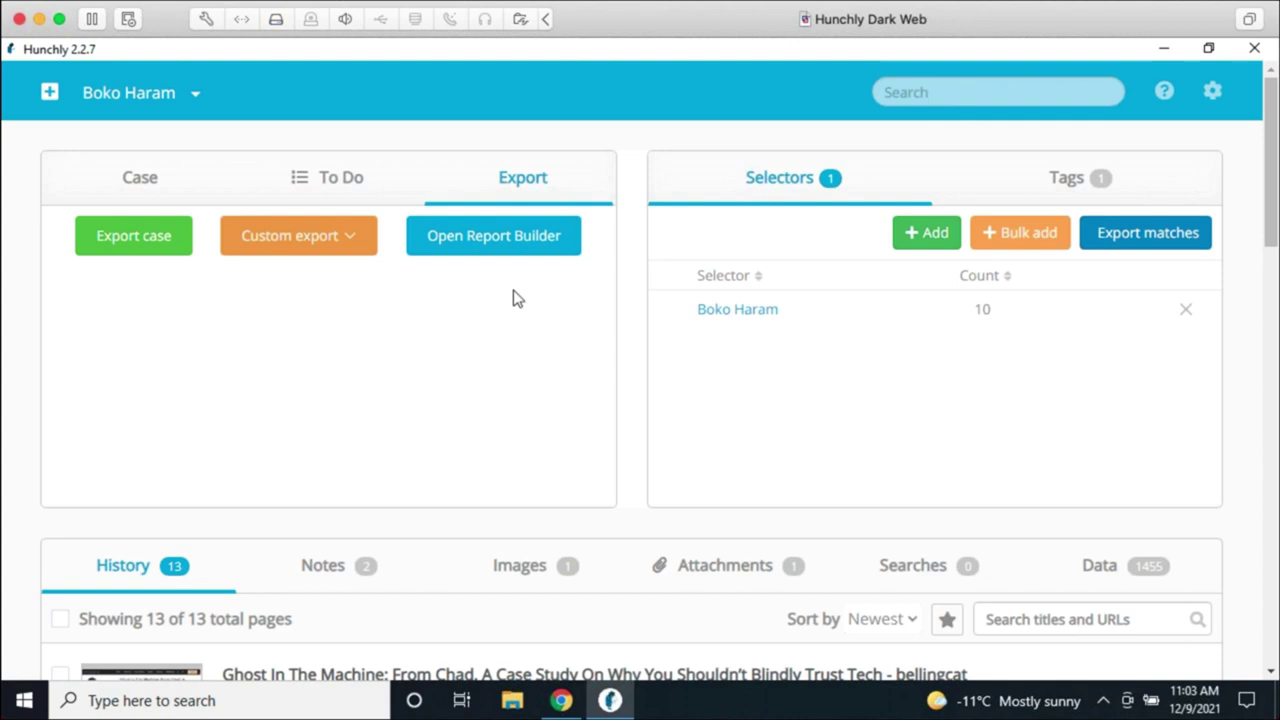
pyautogui.click(517, 246)
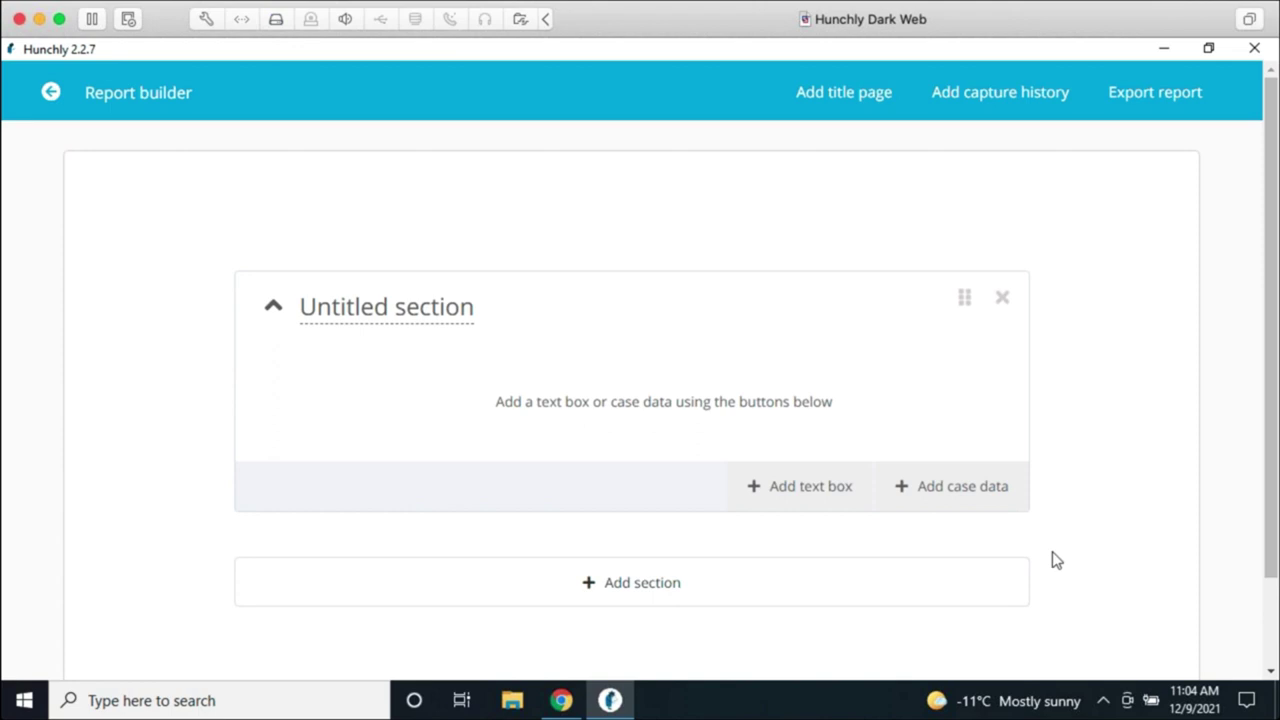
# Step: Add a title page above the report's untitled section
pyautogui.click(845, 102)
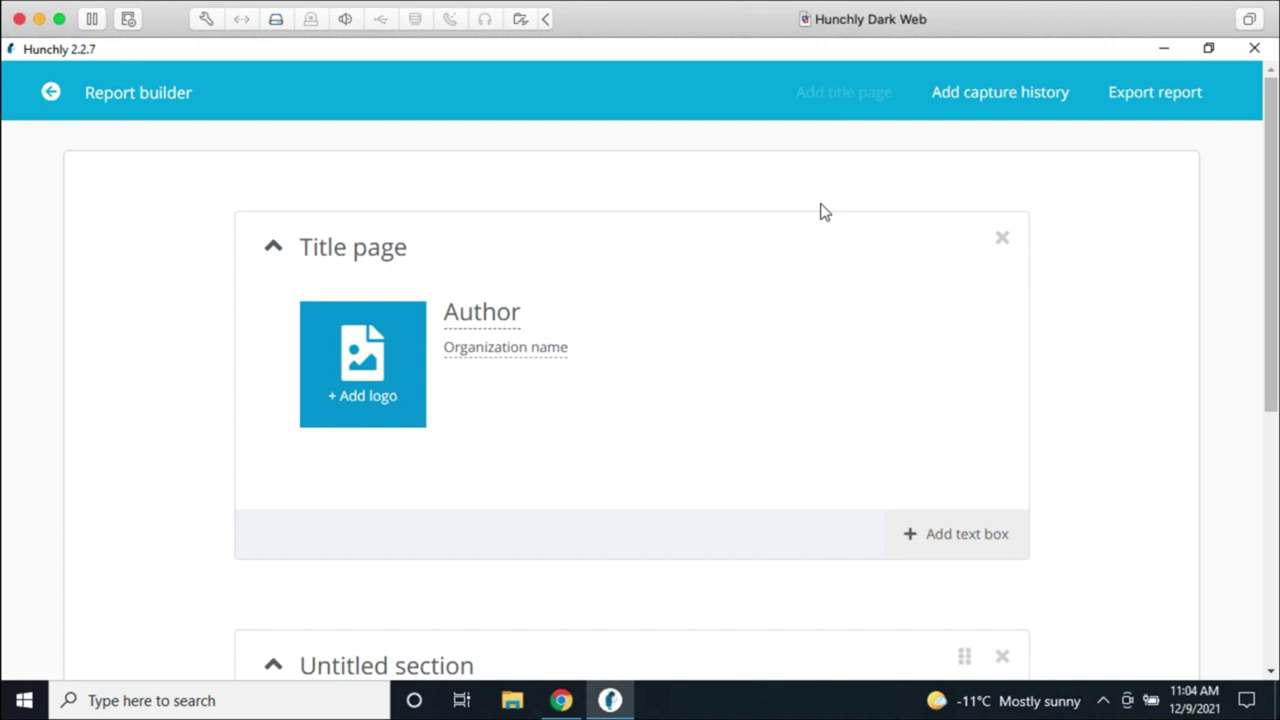
# Step: Enter the author's name, organization 'Hunchly' and a logo on the title page, then collapse it
pyautogui.click(485, 312)
pyautogui.write('Justin Seitz')
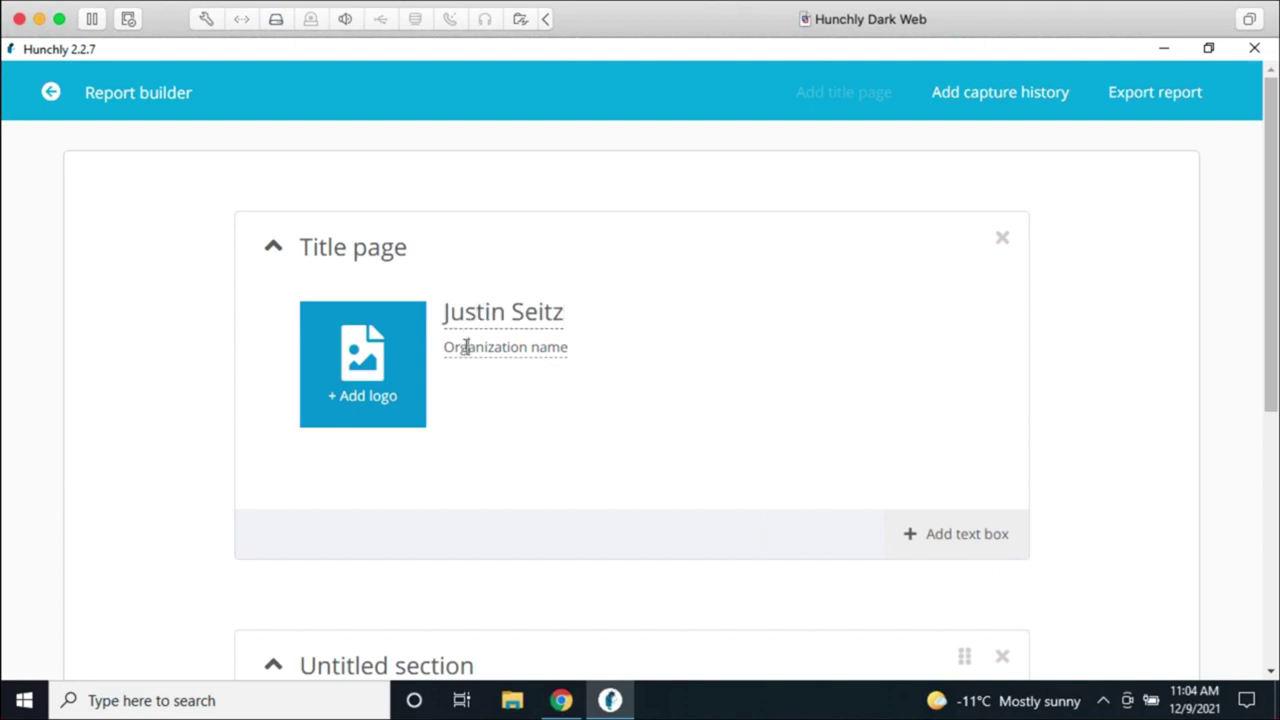
pyautogui.click(462, 348)
pyautogui.write('Hunchly')
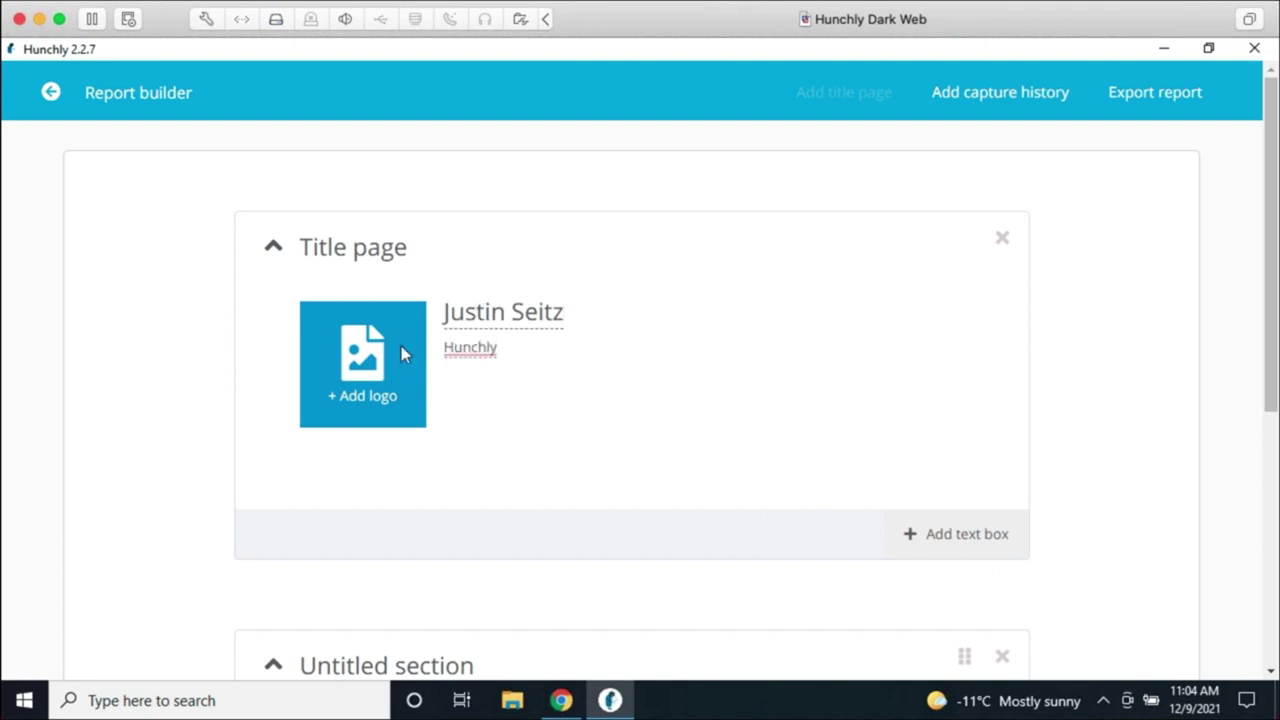
pyautogui.click(402, 352)
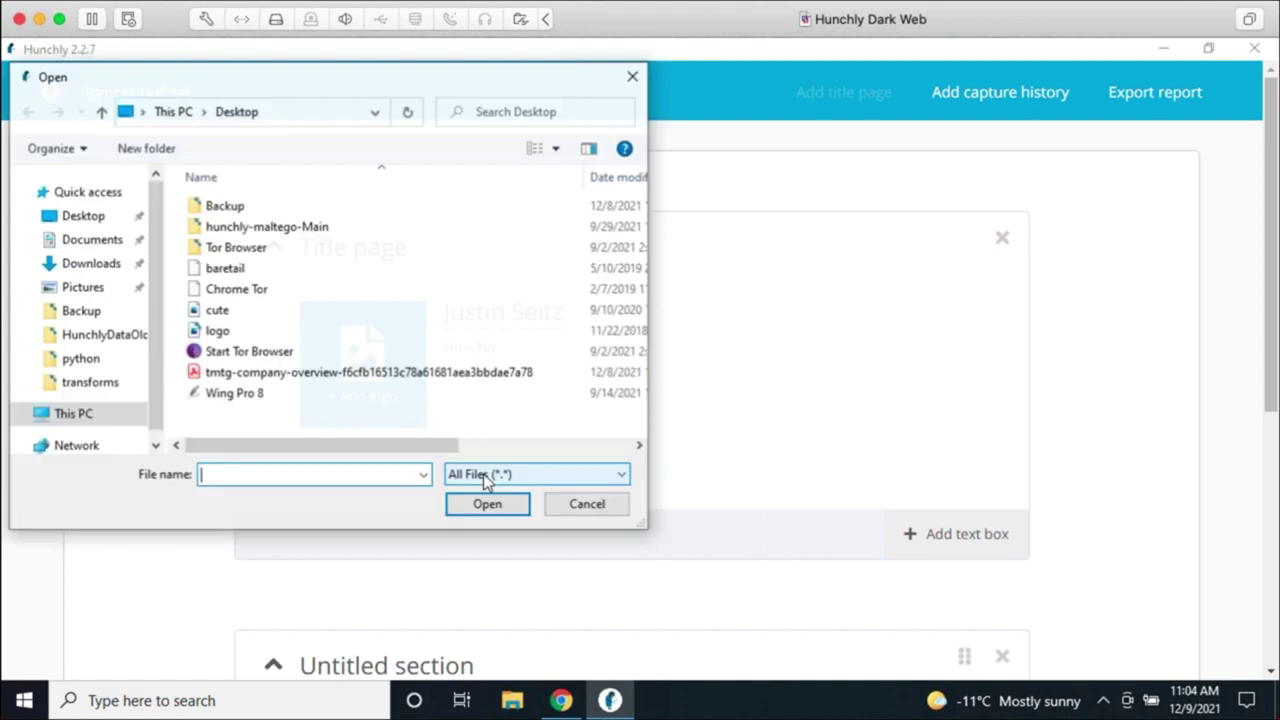
pyautogui.click(282, 340)
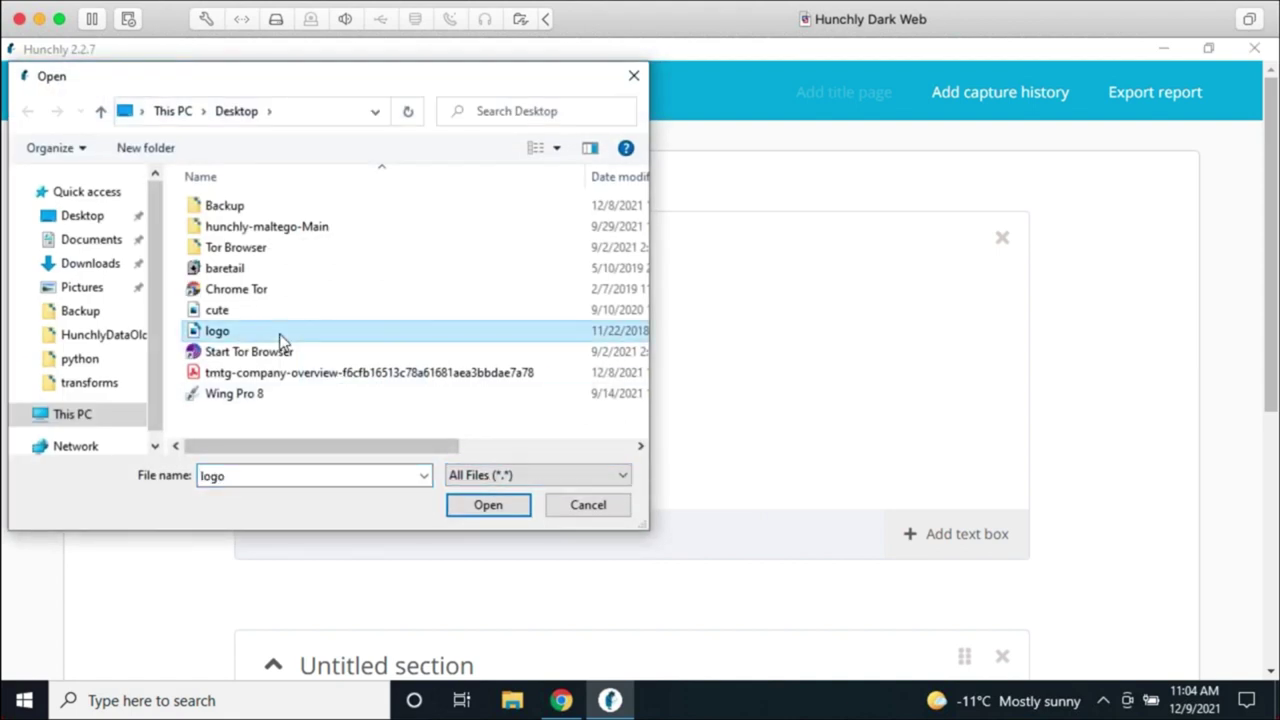
pyautogui.click(462, 510)
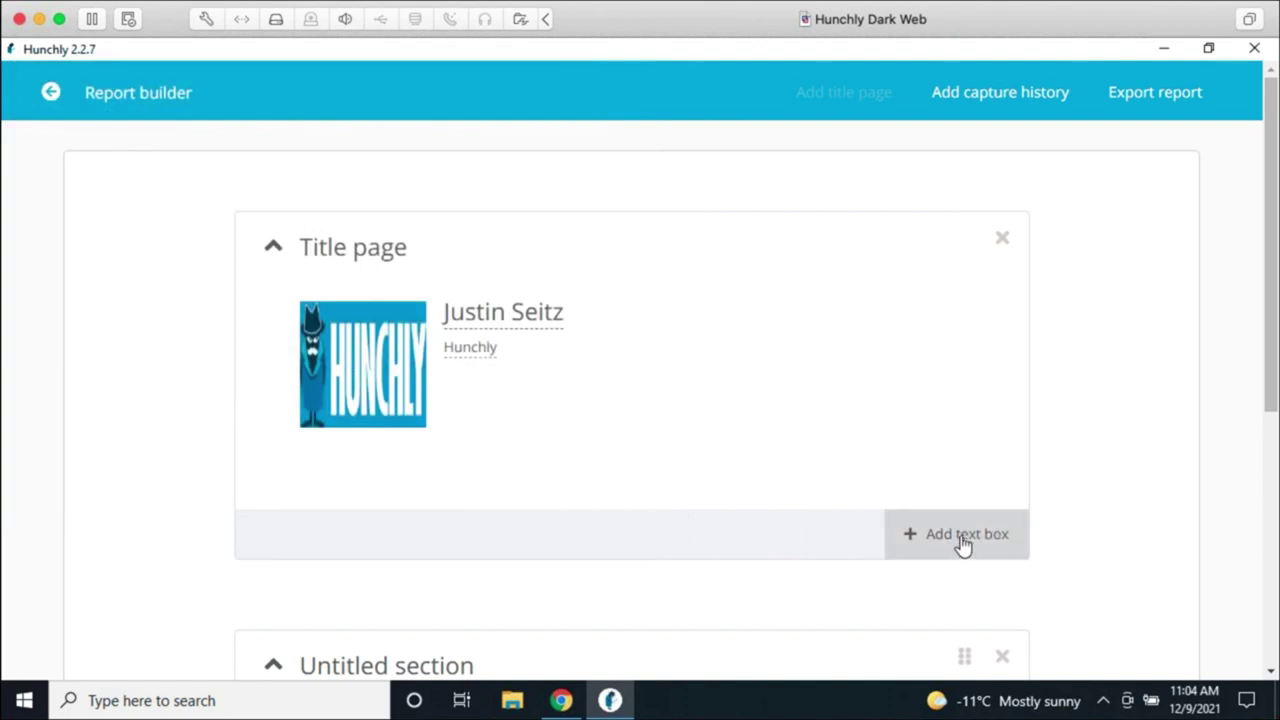
pyautogui.click(276, 250)
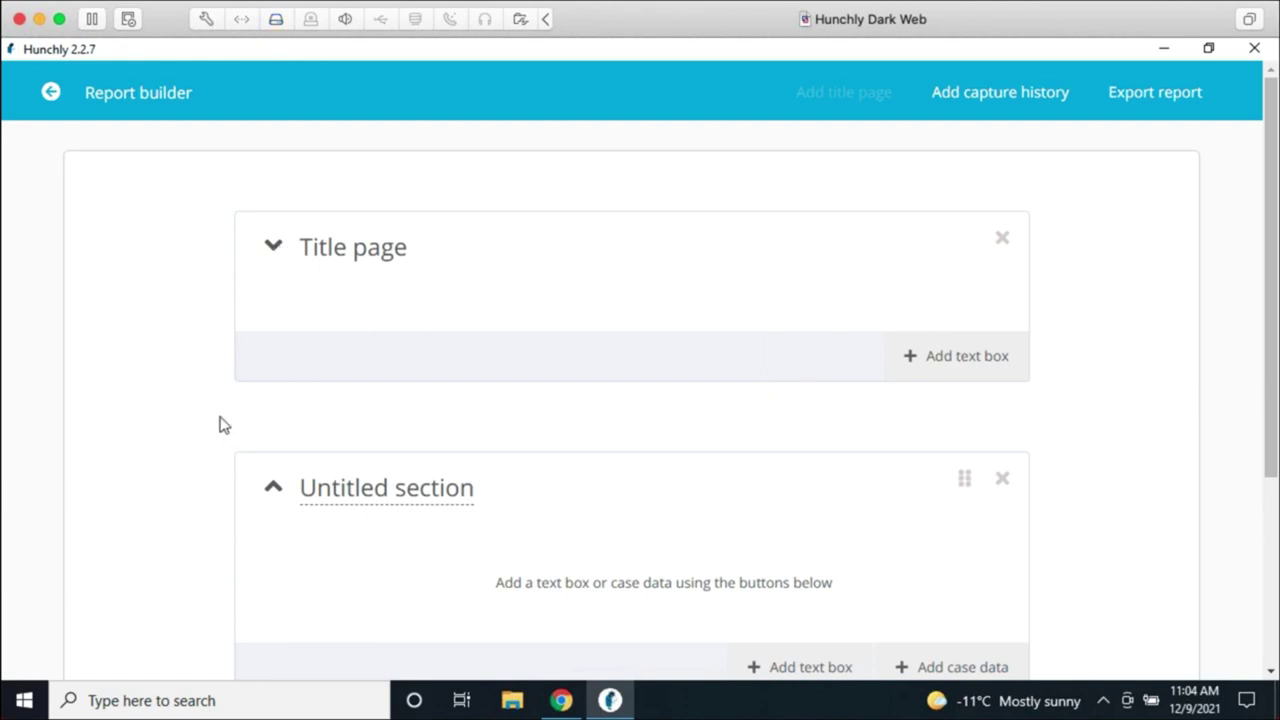
# Step: Retitle the Untitled section 'Bellingcat Research' and bring up its case data list
pyautogui.scroll(-2, 180, 432)
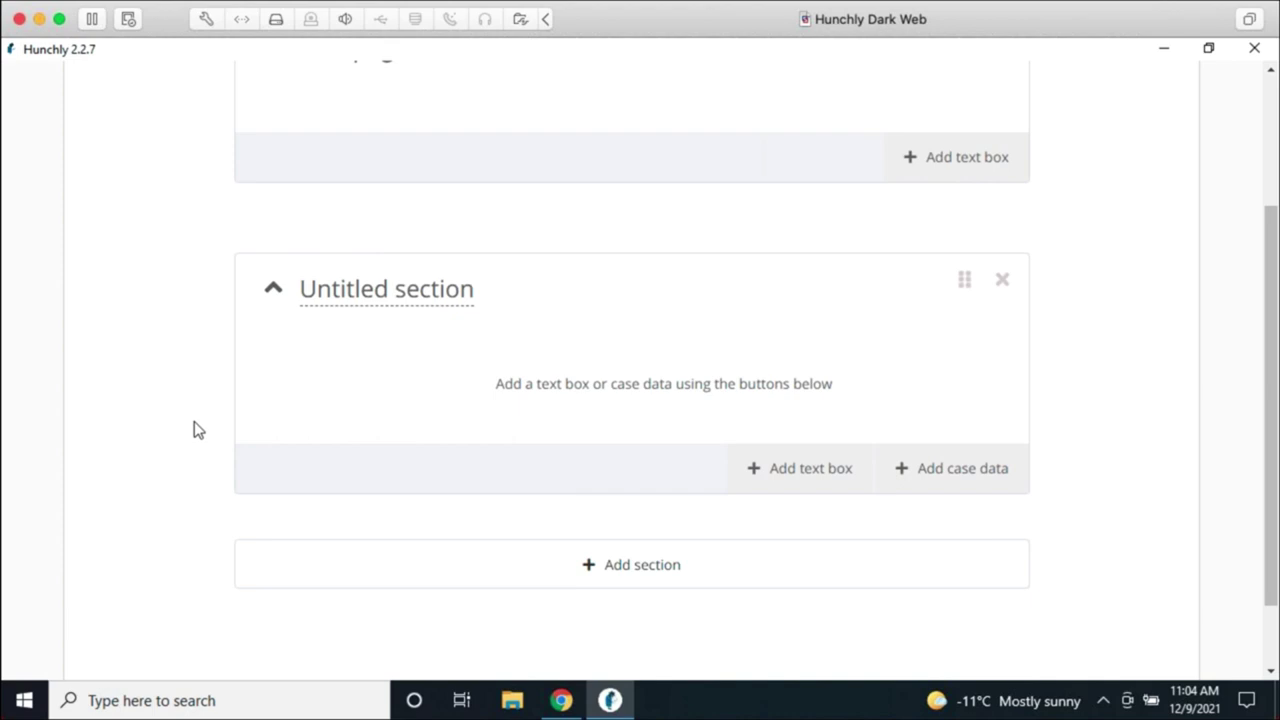
pyautogui.doubleClick(396, 289)
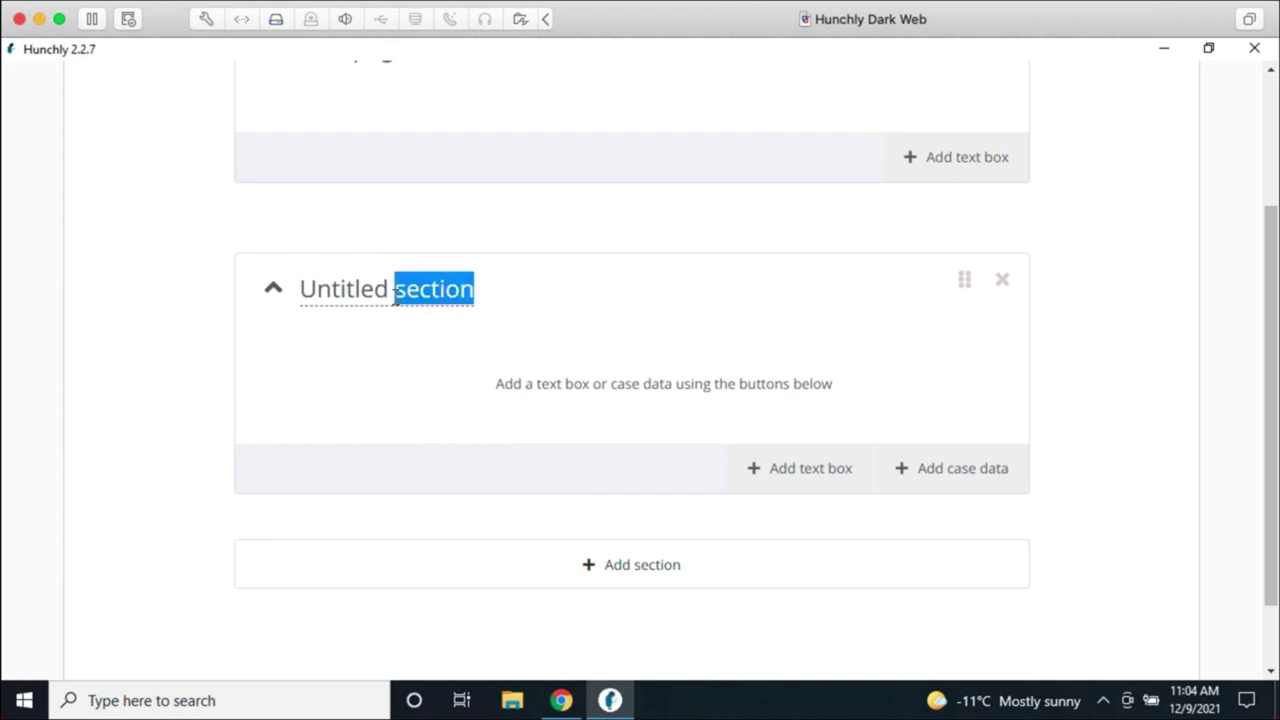
pyautogui.tripleClick(395, 296)
pyautogui.write('Belli')
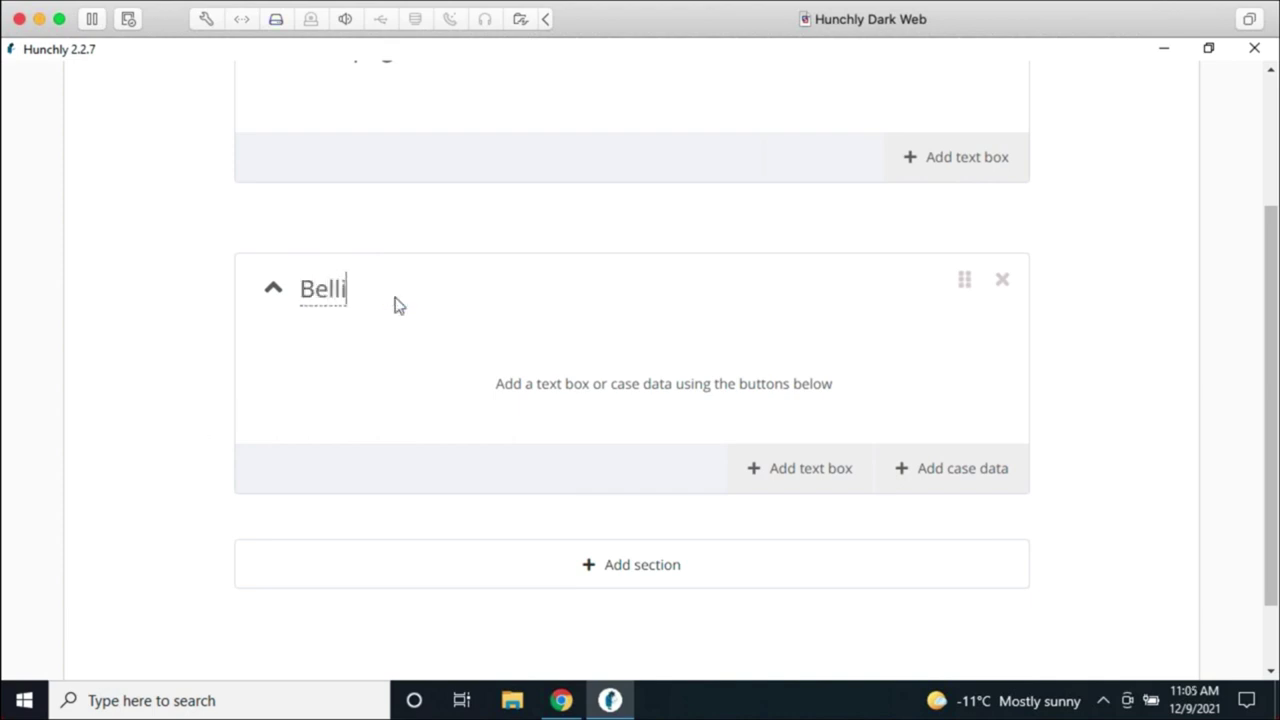
pyautogui.write('ngcat Research')
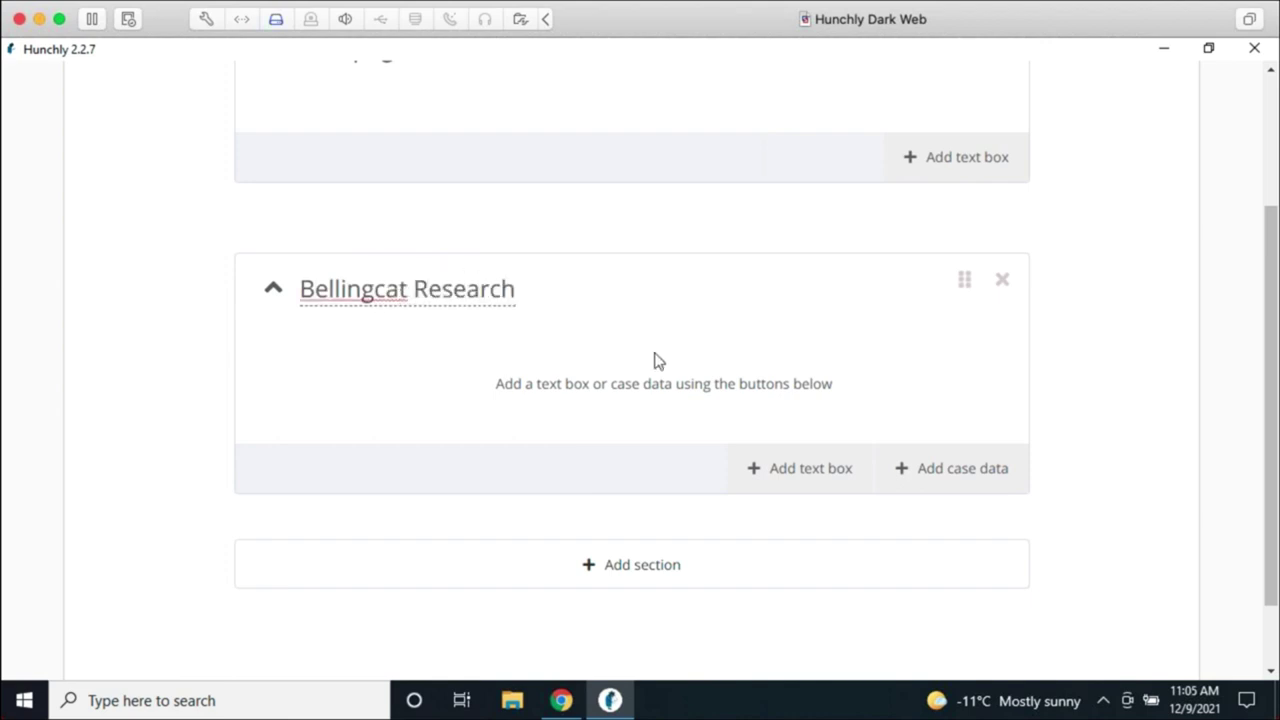
pyautogui.click(946, 482)
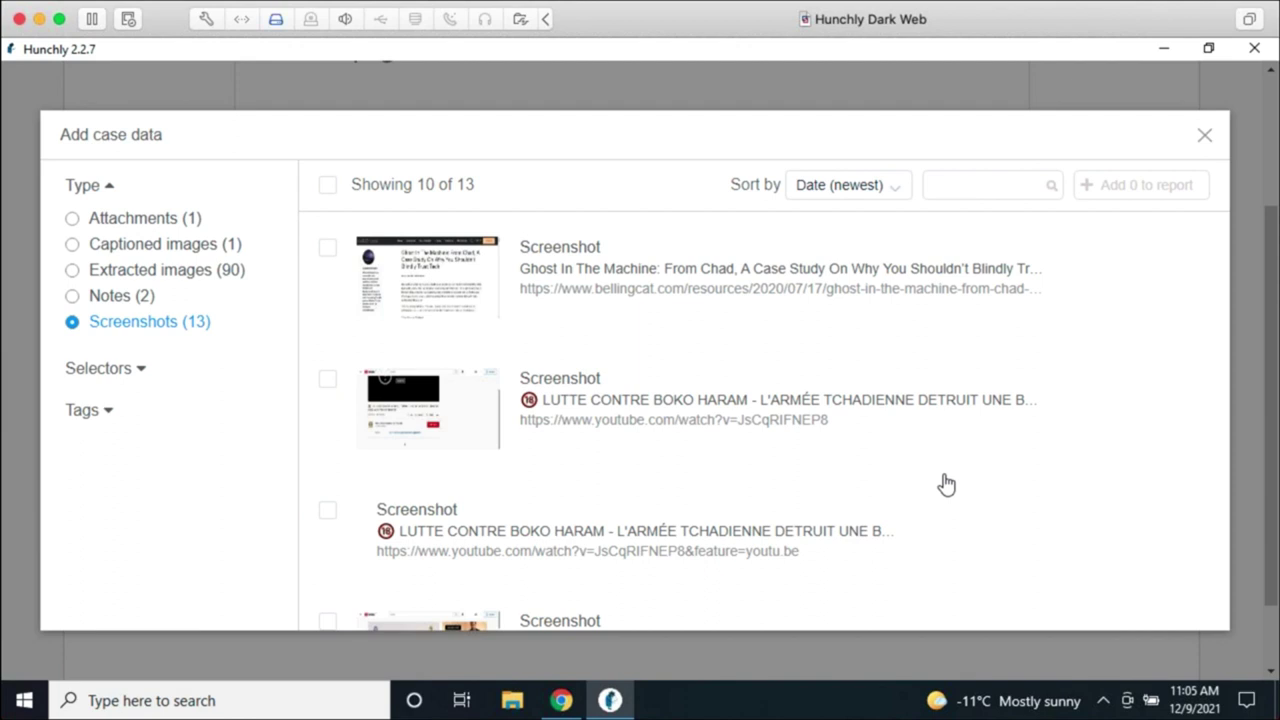
# Step: Add the Ghost In The Machine screenshot and the satellite imagery captioned image to Bellingcat Research
pyautogui.click(676, 285)
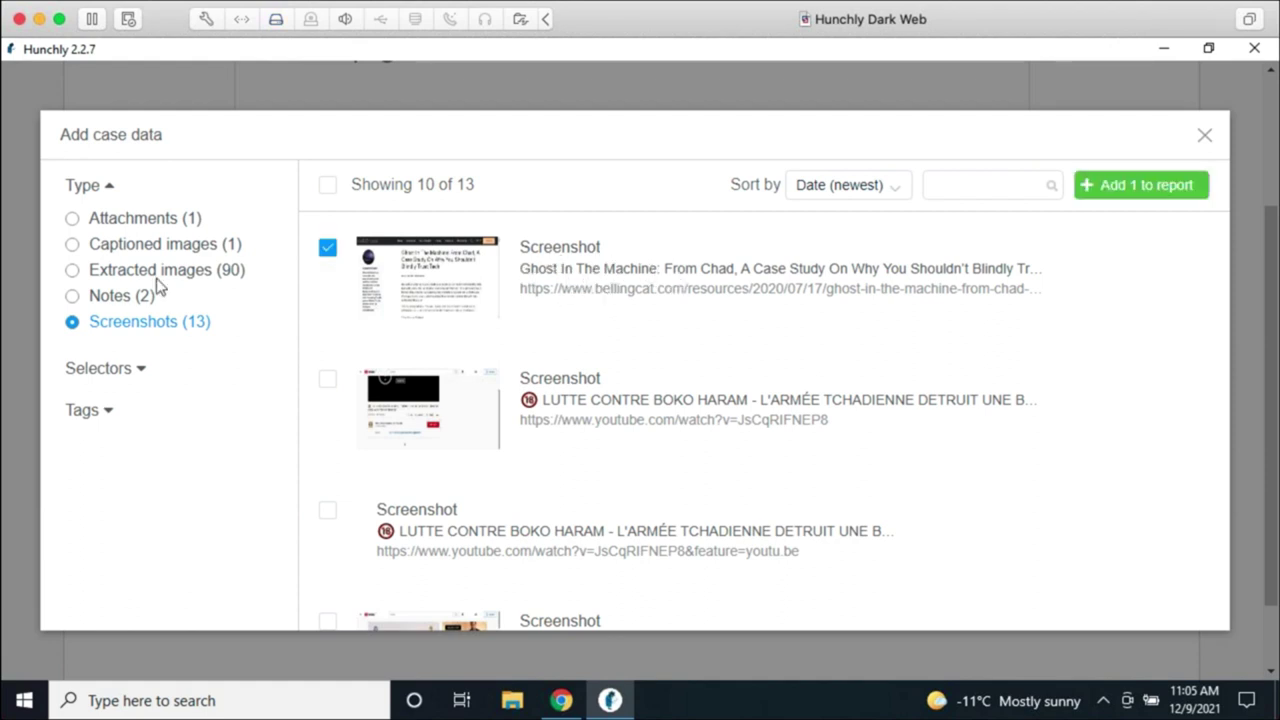
pyautogui.click(103, 300)
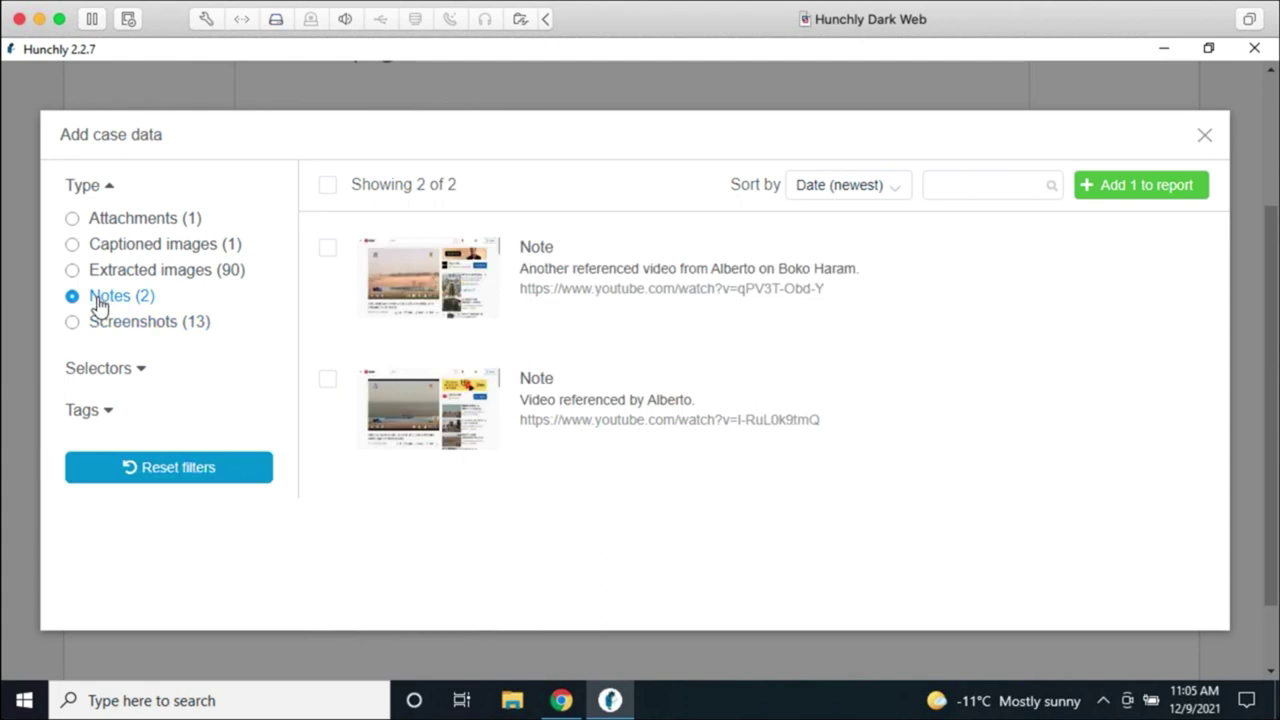
pyautogui.click(170, 277)
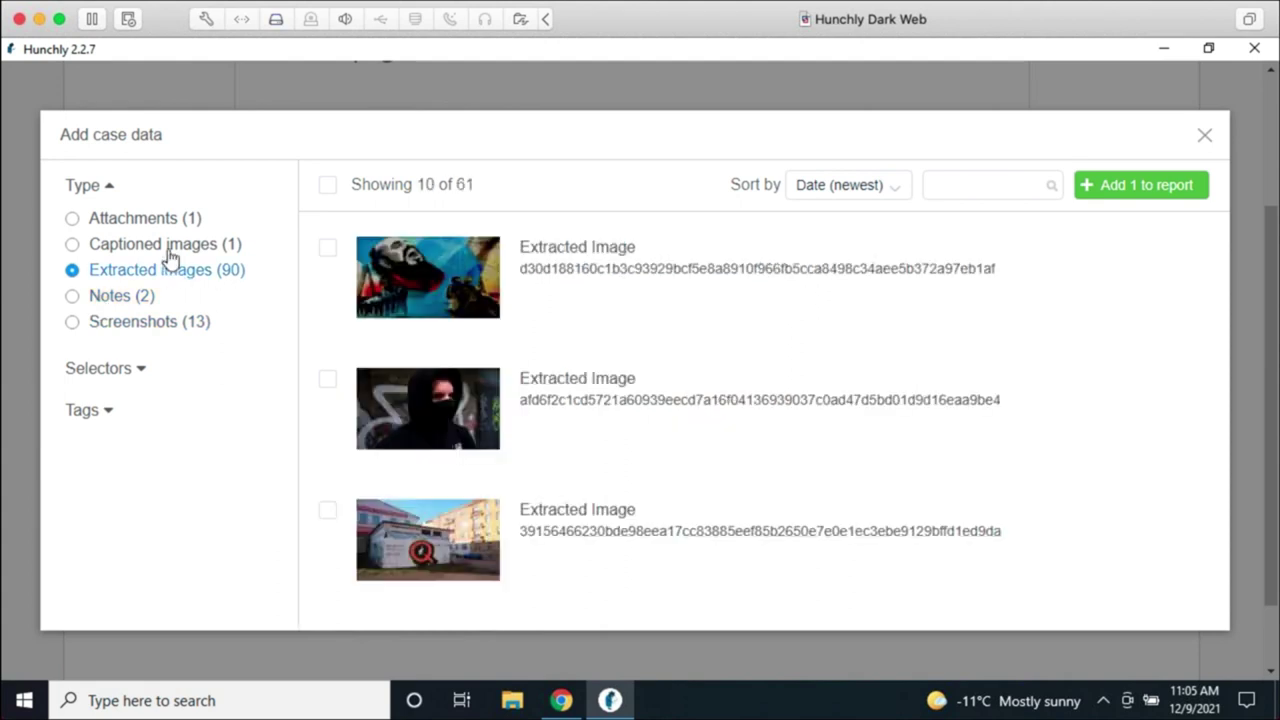
pyautogui.click(166, 248)
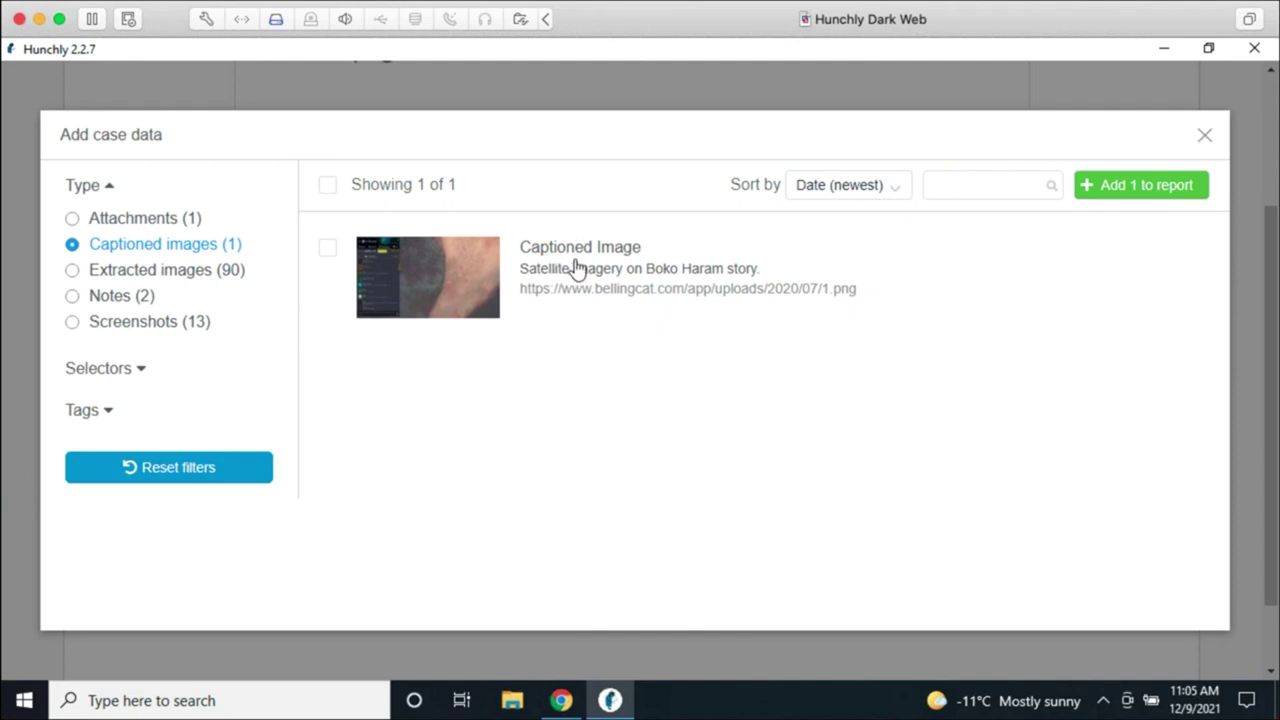
pyautogui.click(578, 270)
pyautogui.click(1140, 185)
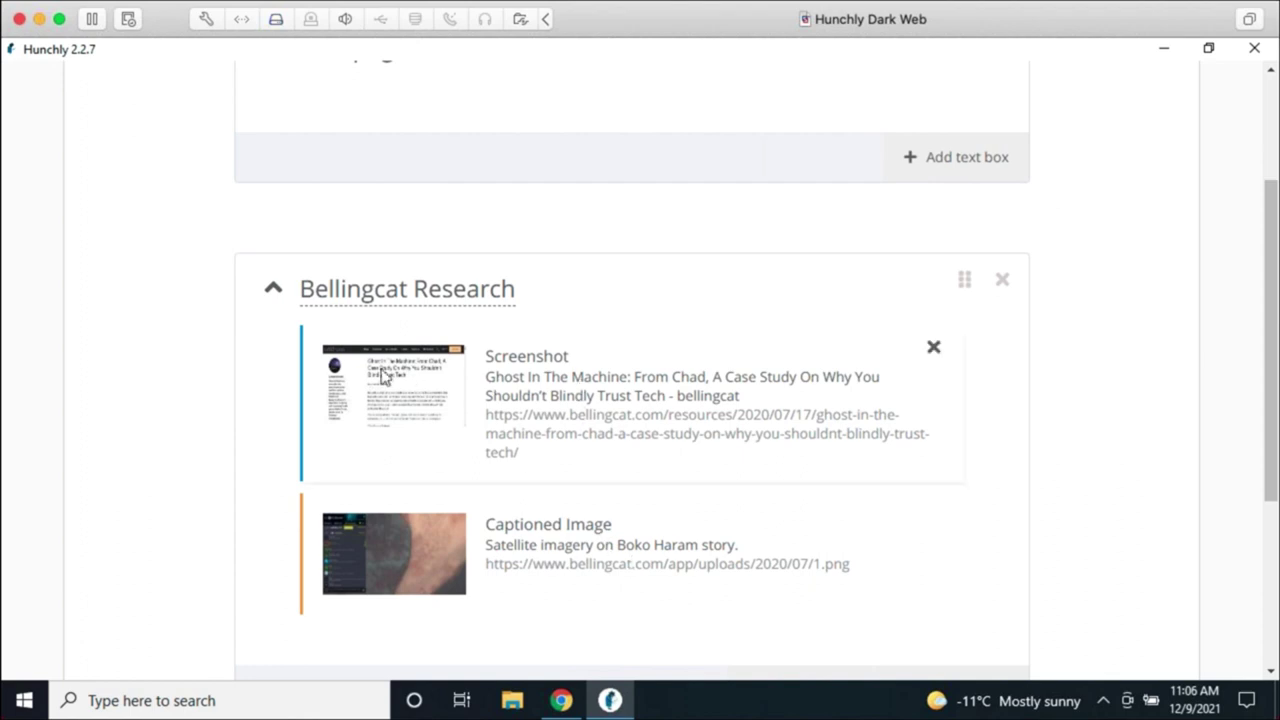
# Step: Move the screenshot below the captioned image and add a text box praising the research
pyautogui.moveTo(356, 362); pyautogui.dragTo(360, 553)
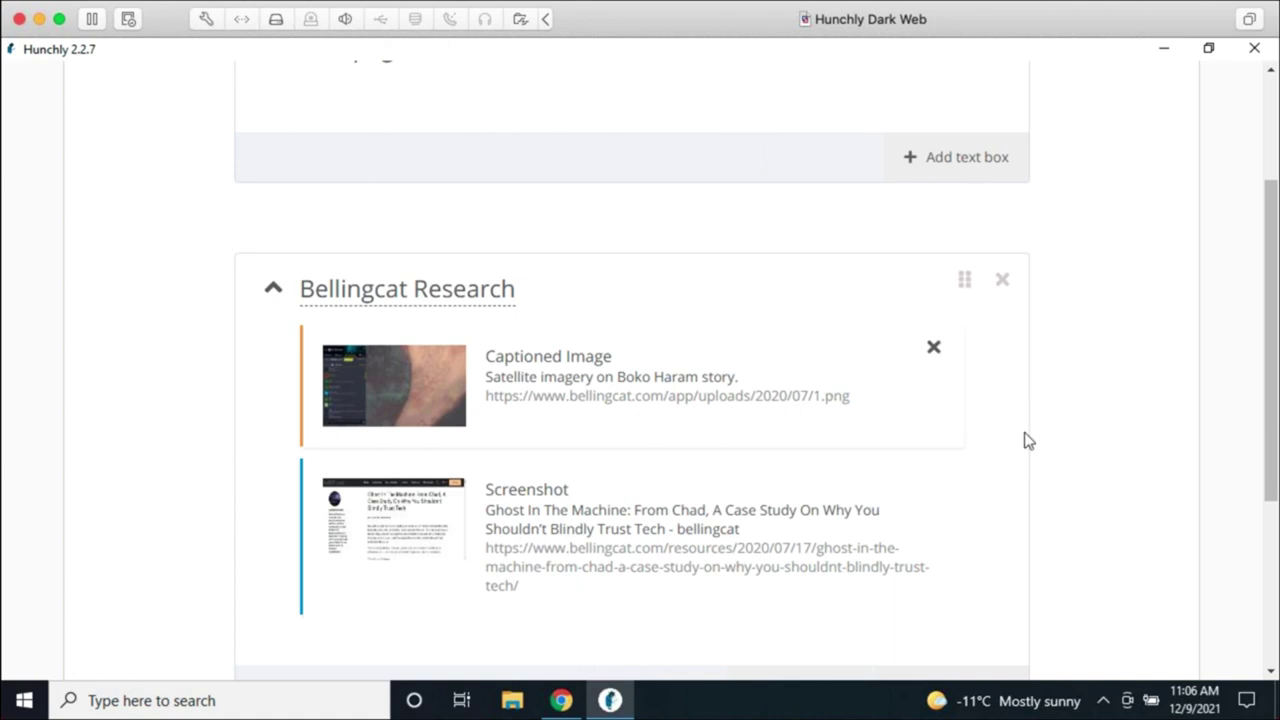
pyautogui.scroll(-1, 1086, 409)
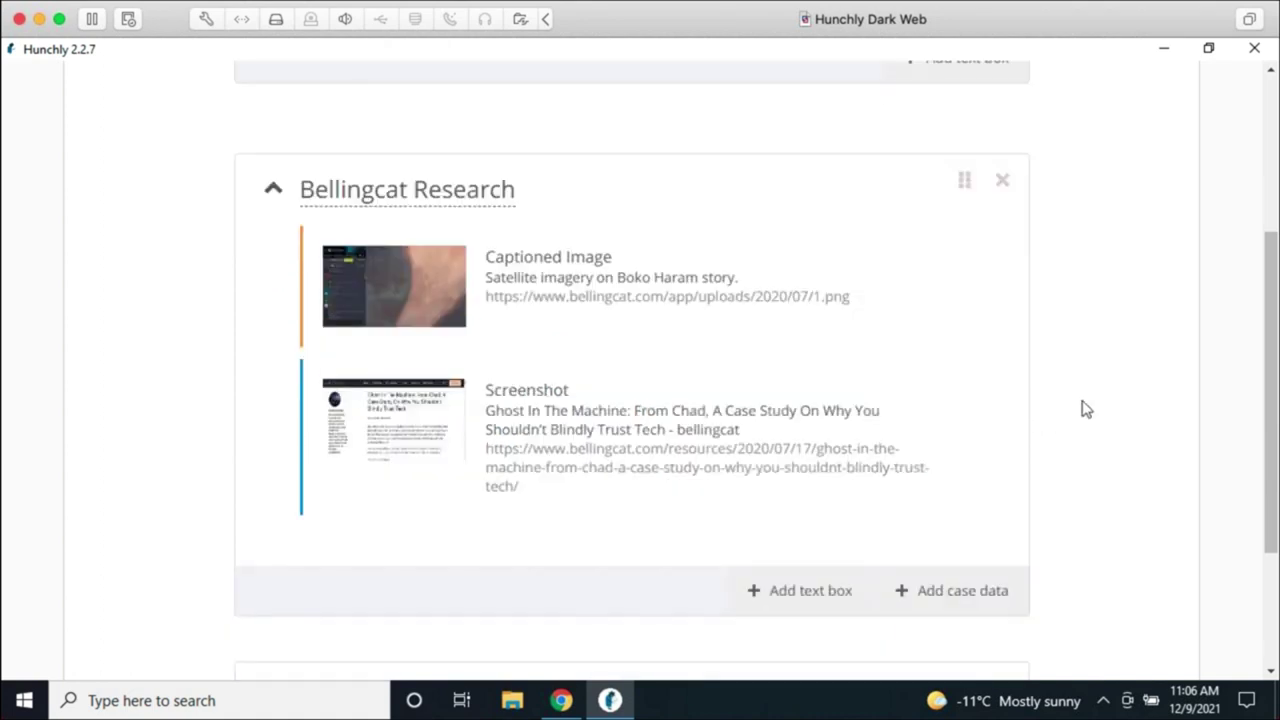
pyautogui.click(800, 609)
pyautogui.click(539, 609)
pyautogui.write('m')
pyautogui.press('BackSpace')
pyautogui.write('Amazing research by Alberto as usual!')
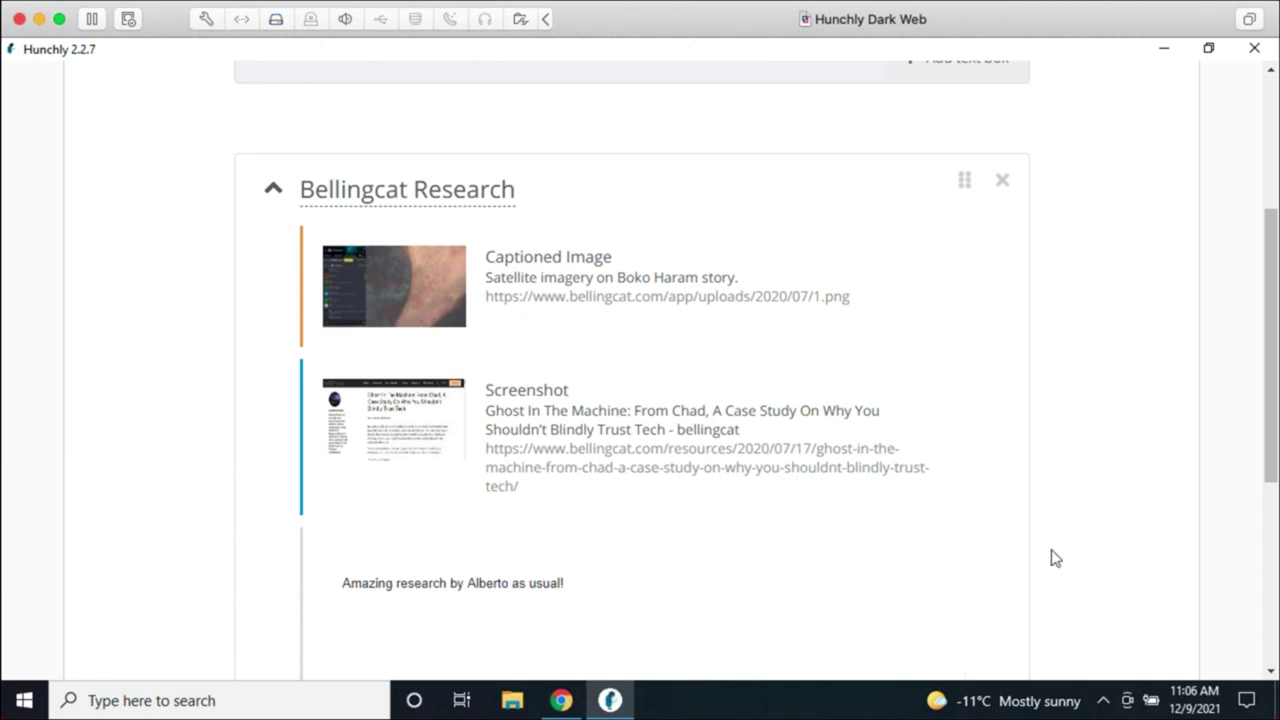
# Step: Drag the praise note to the top of Bellingcat Research and collapse the section
pyautogui.moveTo(314, 563); pyautogui.dragTo(318, 418)
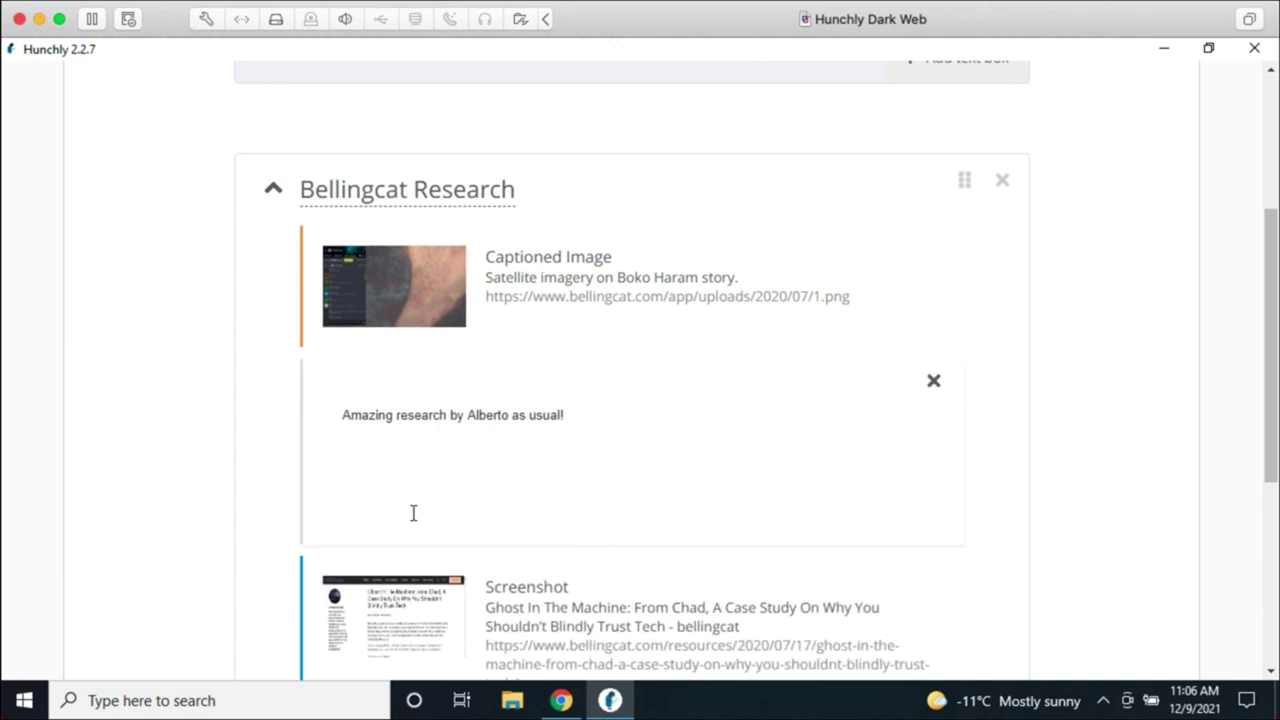
pyautogui.moveTo(428, 286); pyautogui.dragTo(434, 455)
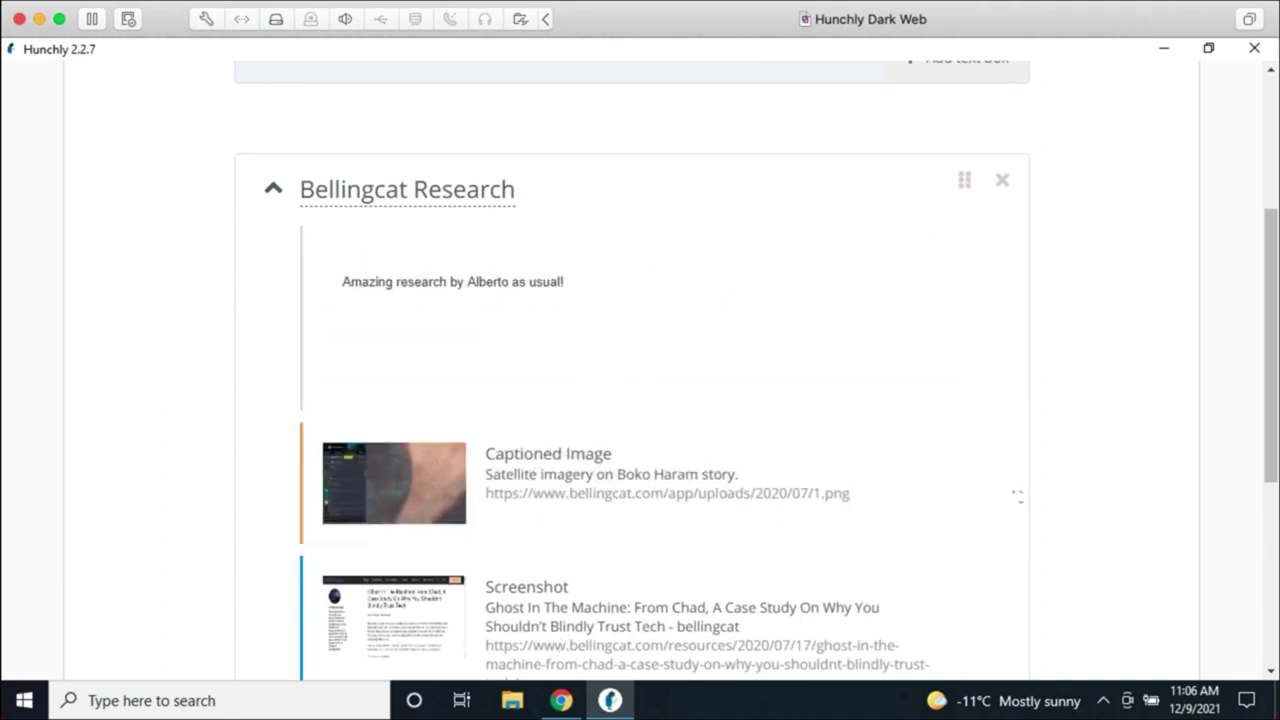
pyautogui.scroll(-2, 1105, 506)
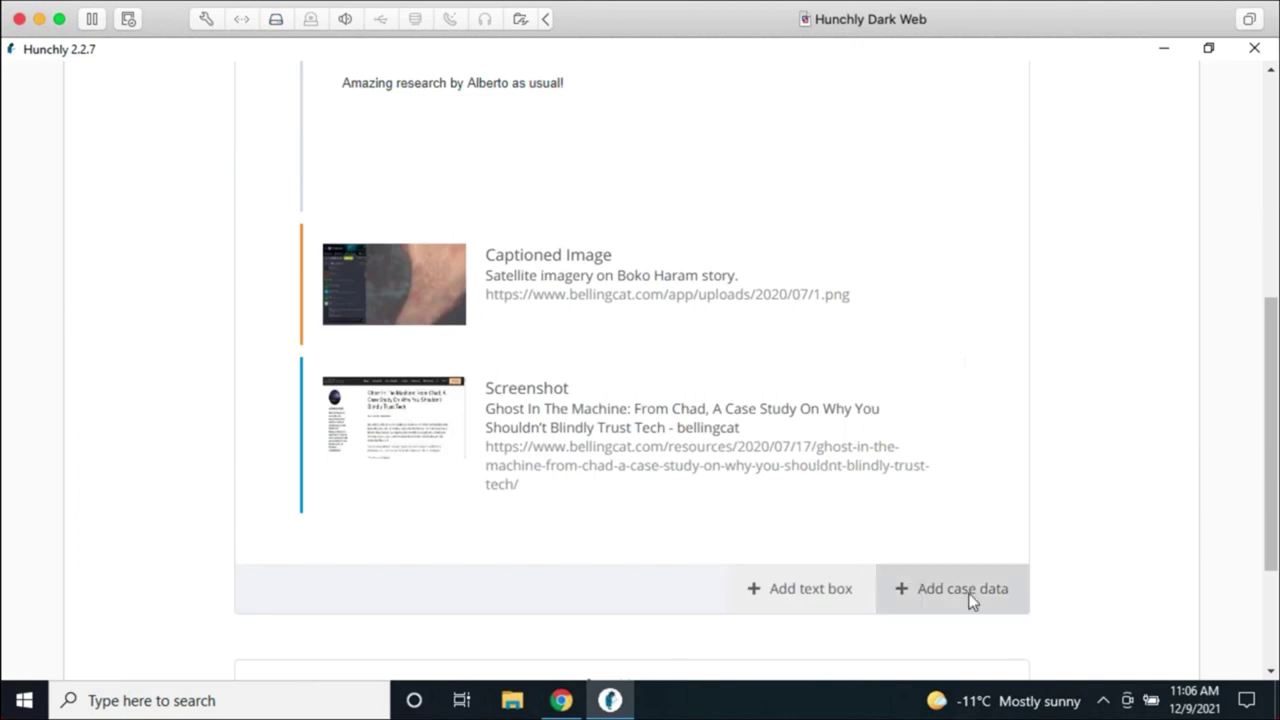
pyautogui.scroll(3, 1089, 511)
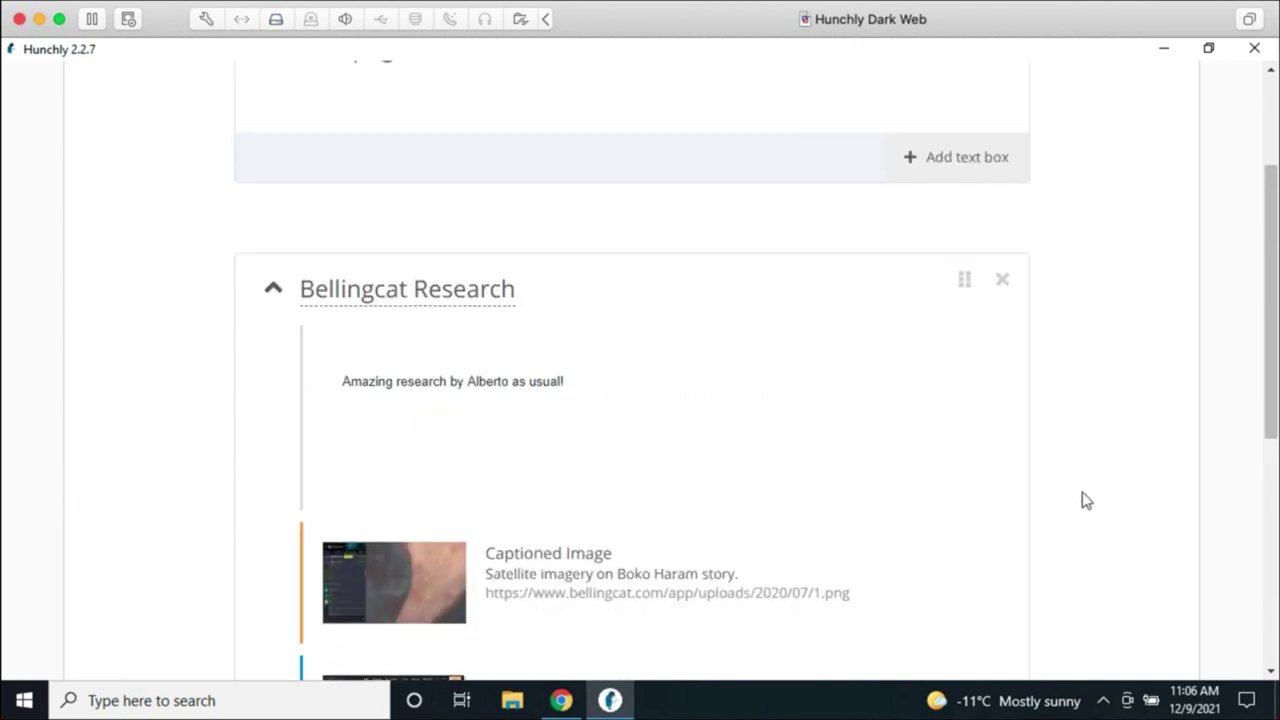
pyautogui.click(272, 290)
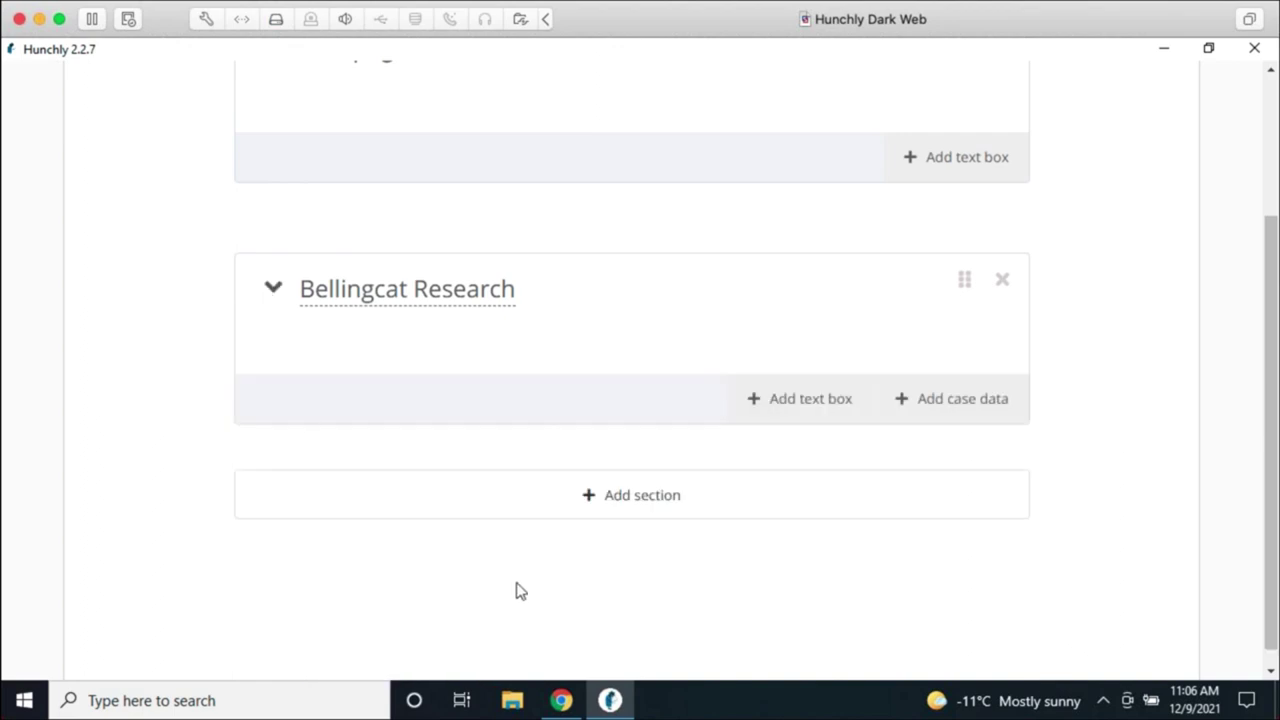
# Step: Add a new report section titled 'Videos'
pyautogui.click(636, 497)
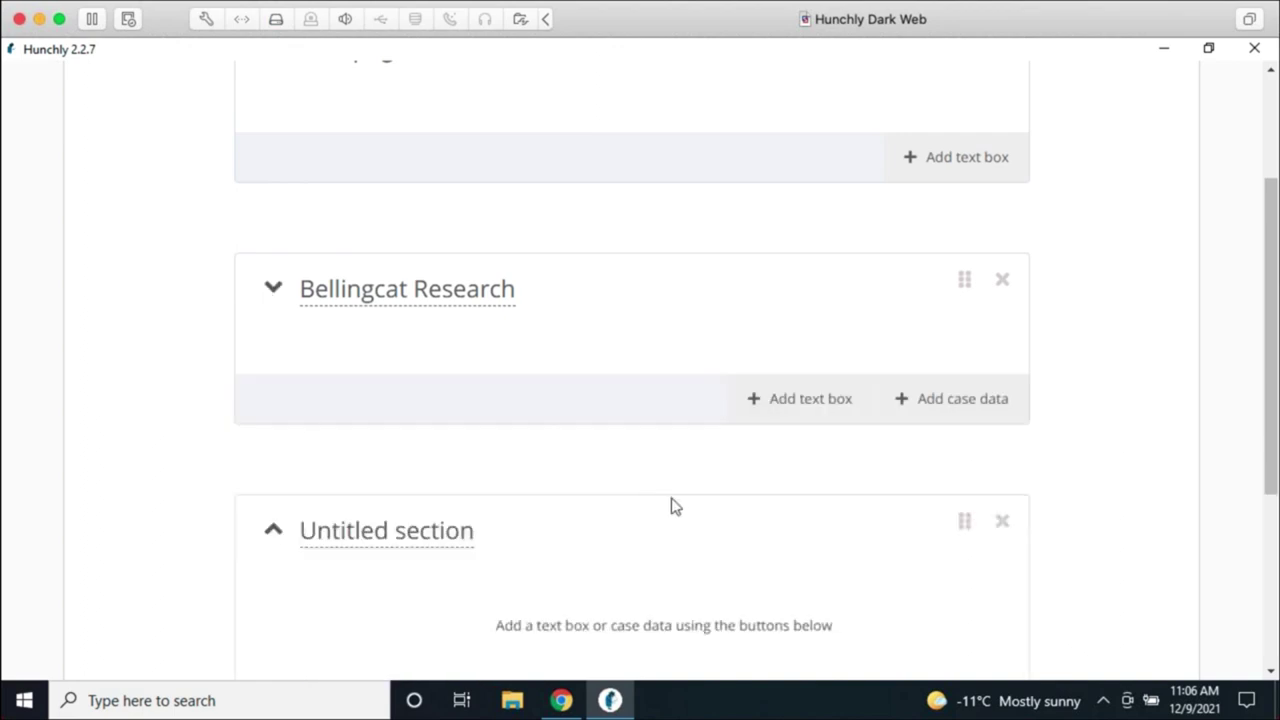
pyautogui.doubleClick(440, 530)
pyautogui.hotkey('ctrl', 'a')
pyautogui.write('V')
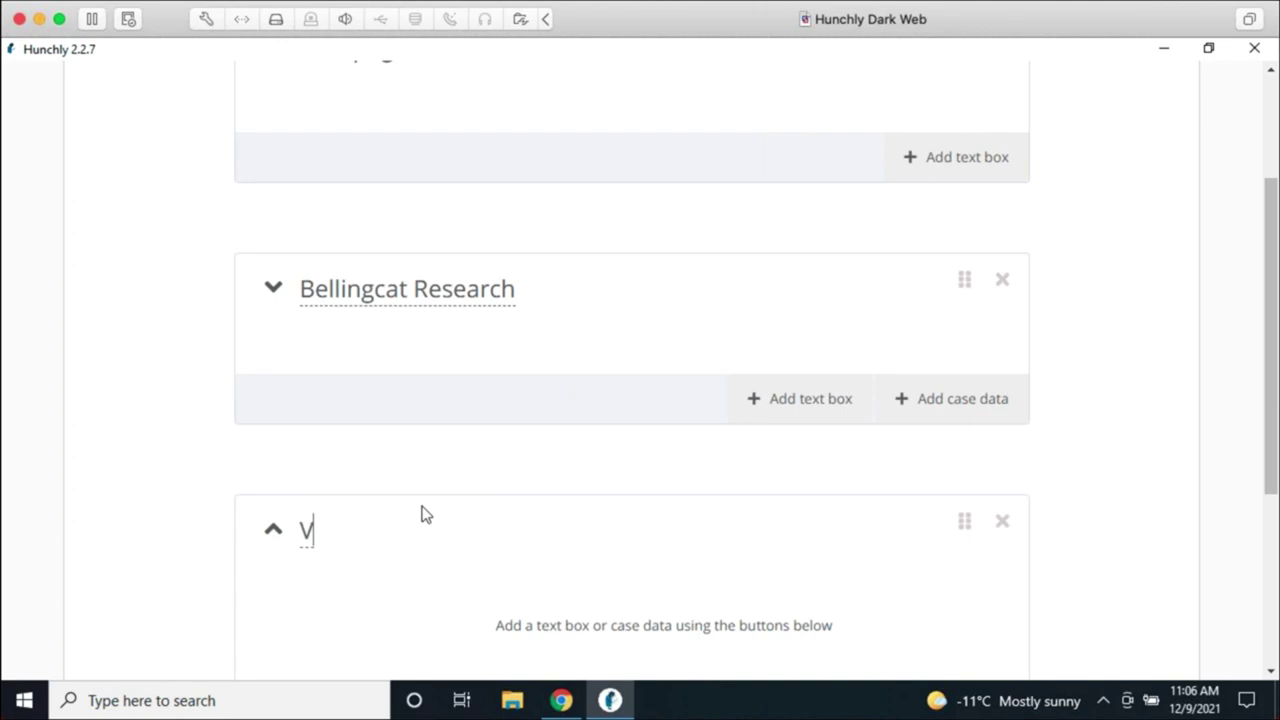
pyautogui.write('ideos')
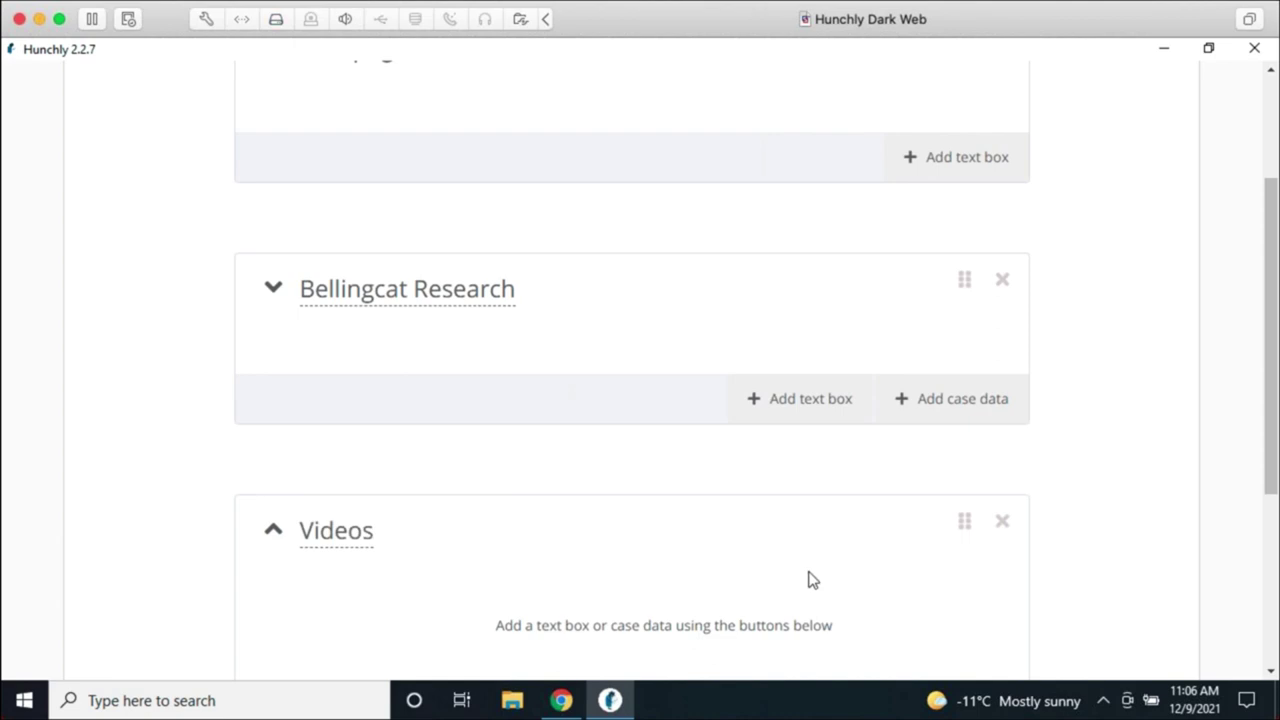
pyautogui.scroll(-2, 1060, 578)
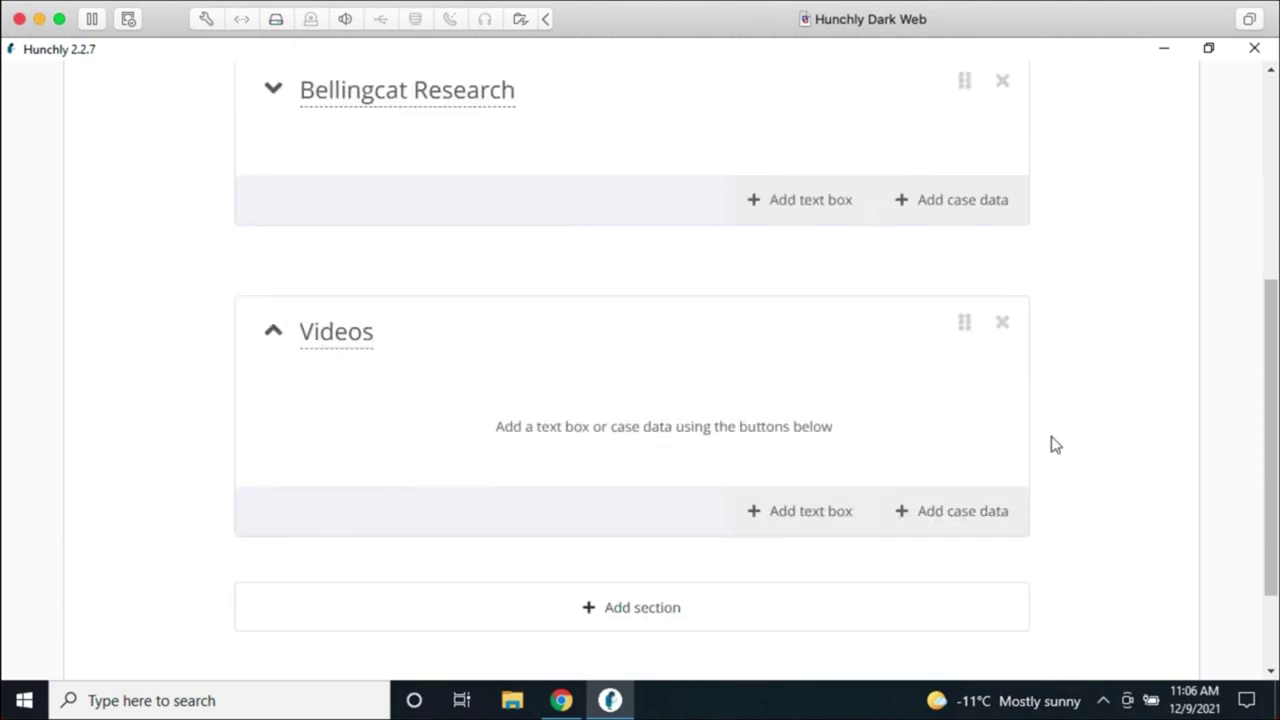
# Step: Add the YouTube screenshot tagged Videos to the Videos section
pyautogui.click(963, 511)
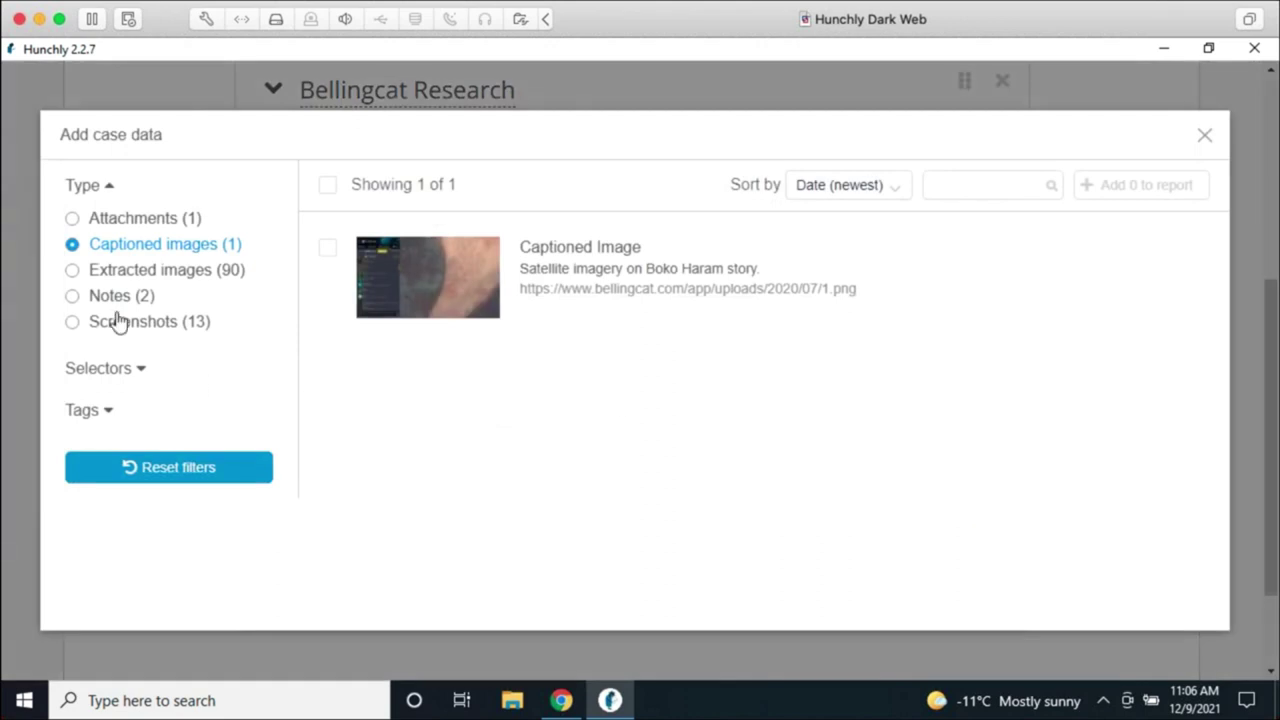
pyautogui.click(127, 410)
pyautogui.click(143, 376)
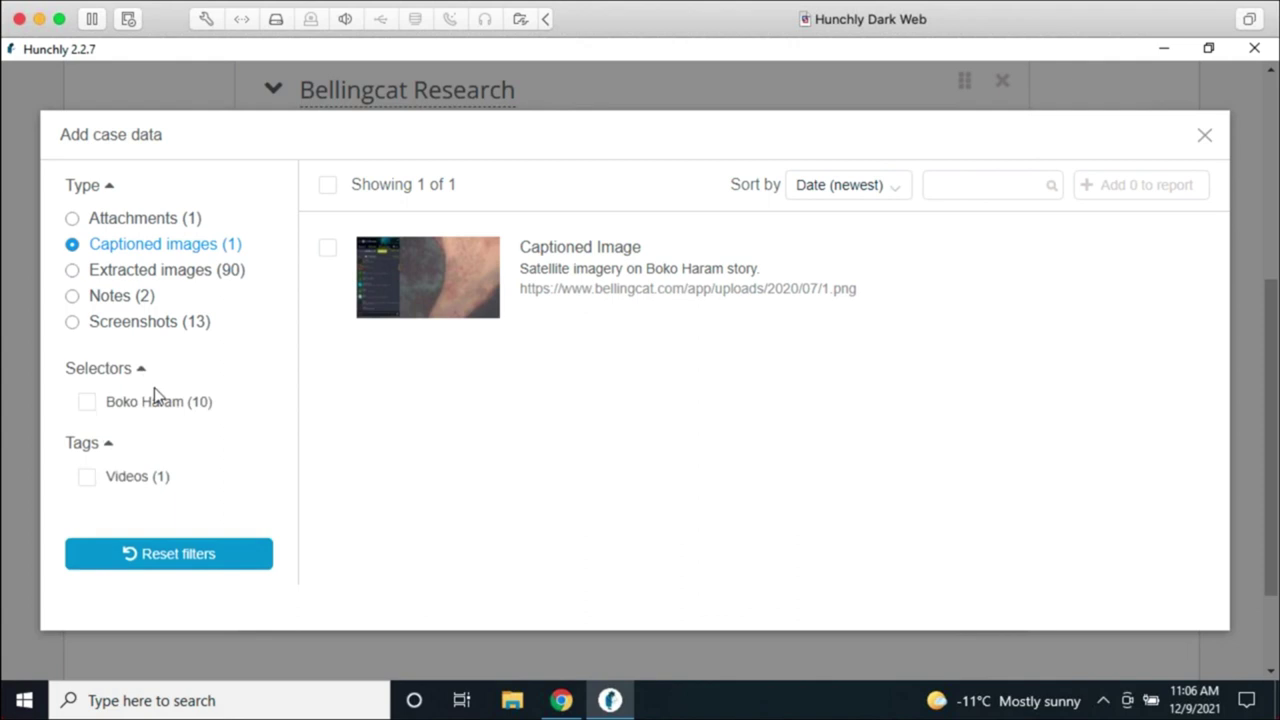
pyautogui.click(72, 296)
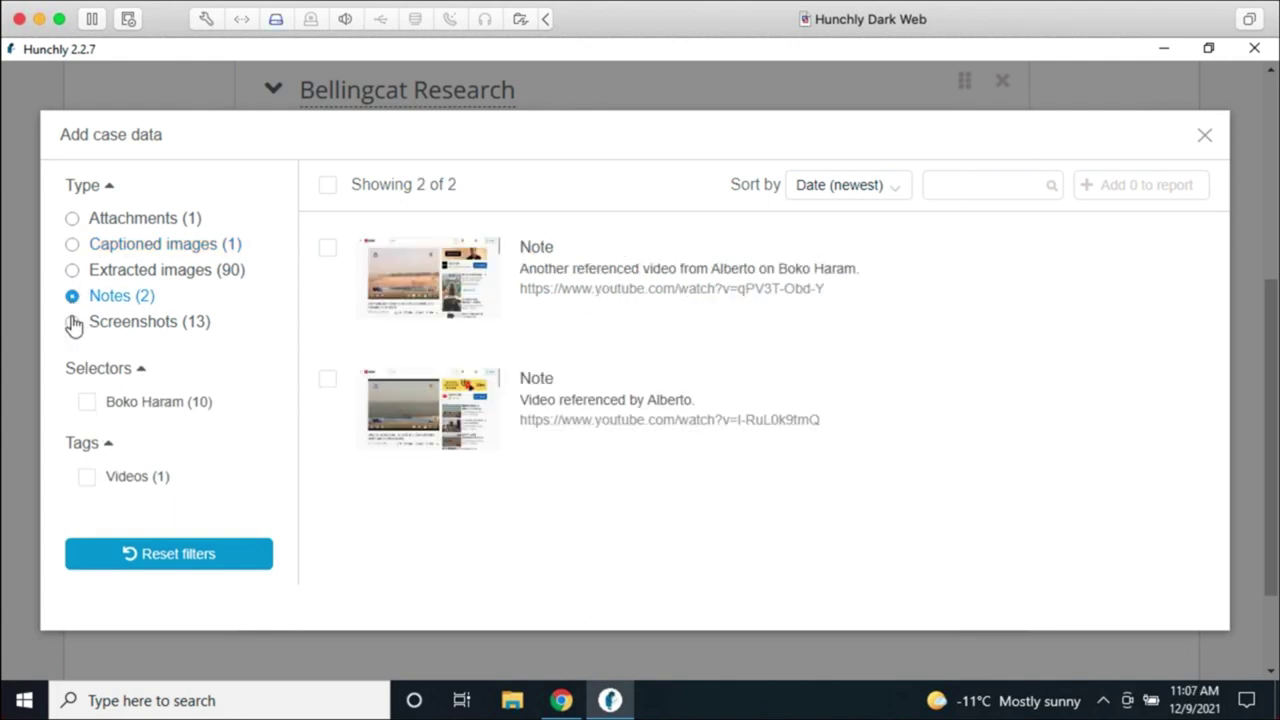
pyautogui.click(72, 322)
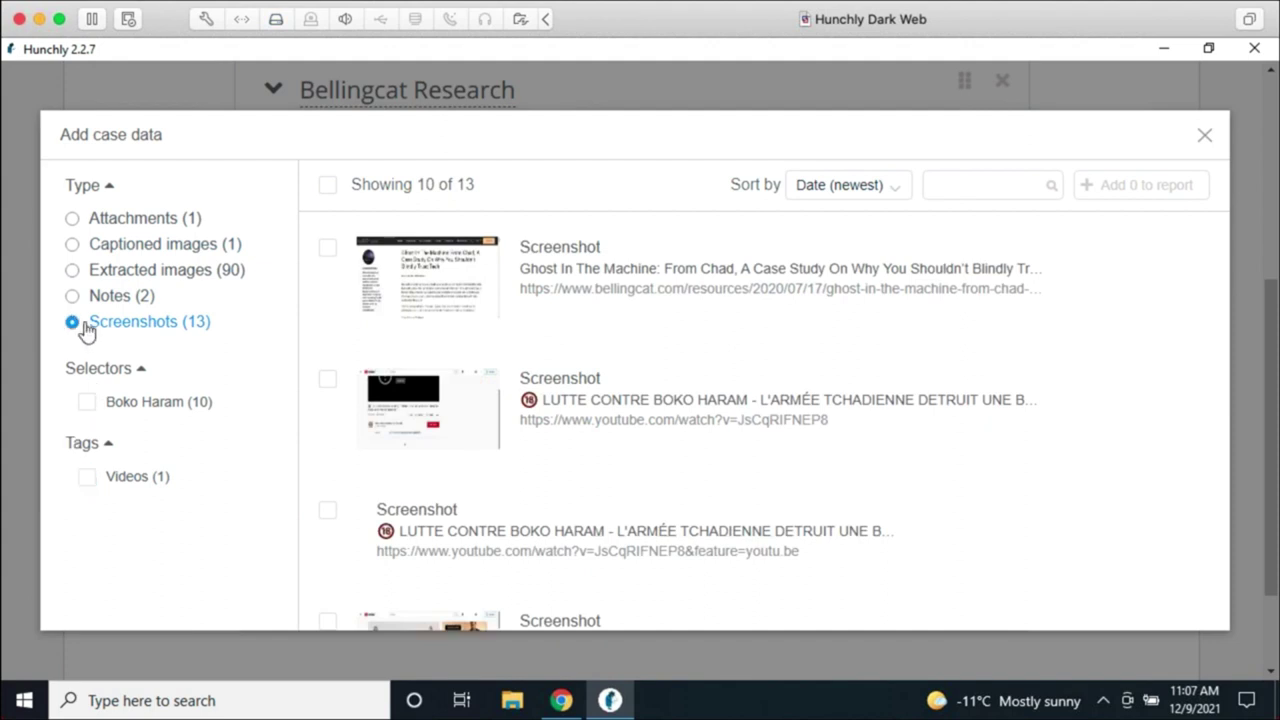
pyautogui.click(89, 478)
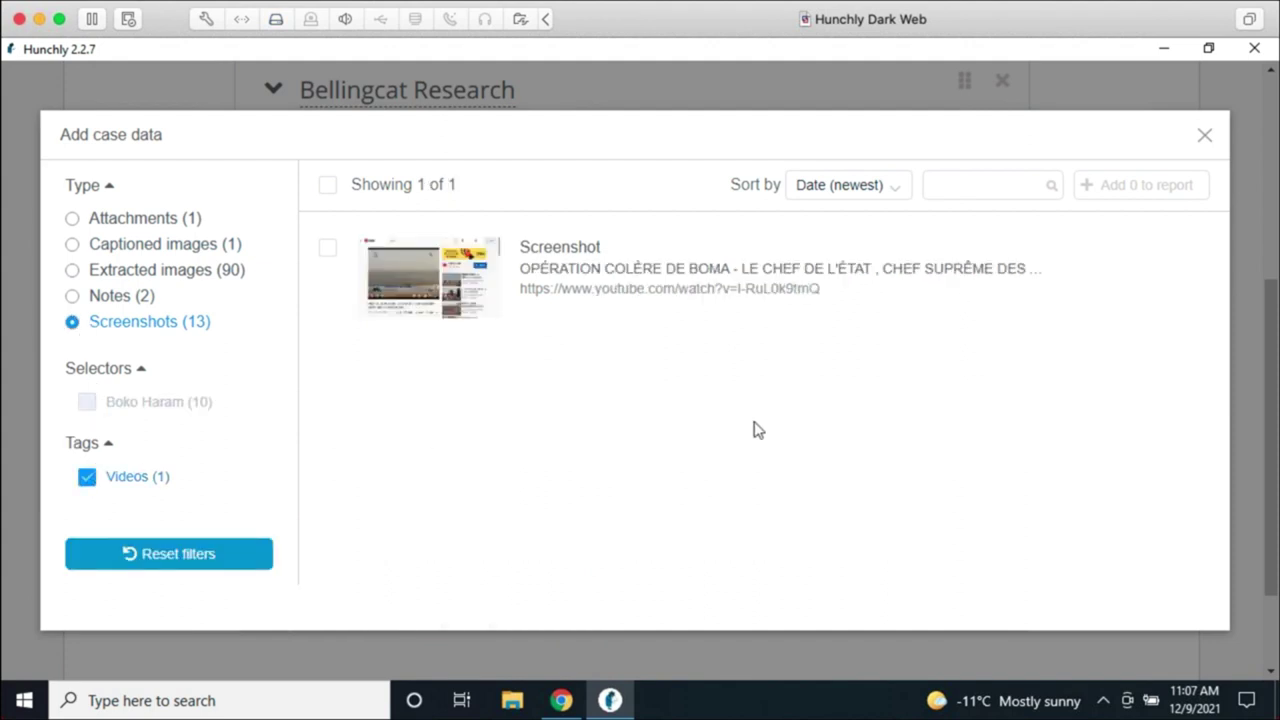
pyautogui.click(592, 272)
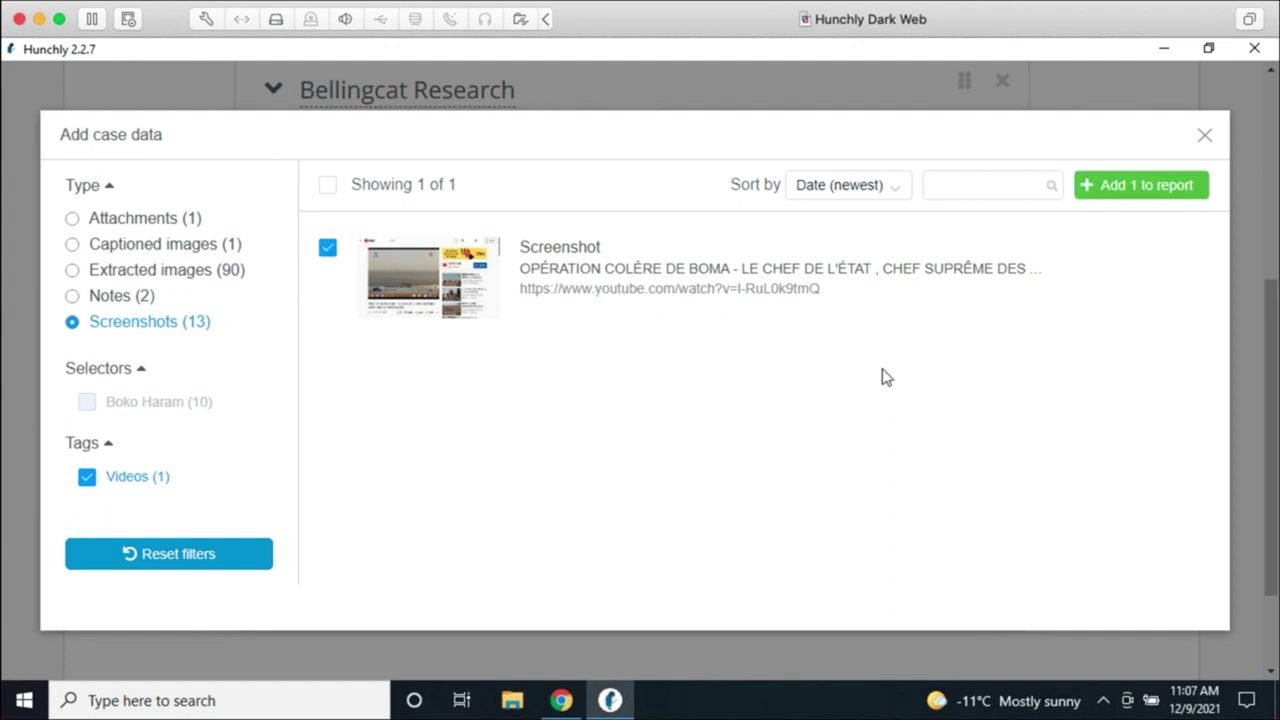
pyautogui.click(1112, 199)
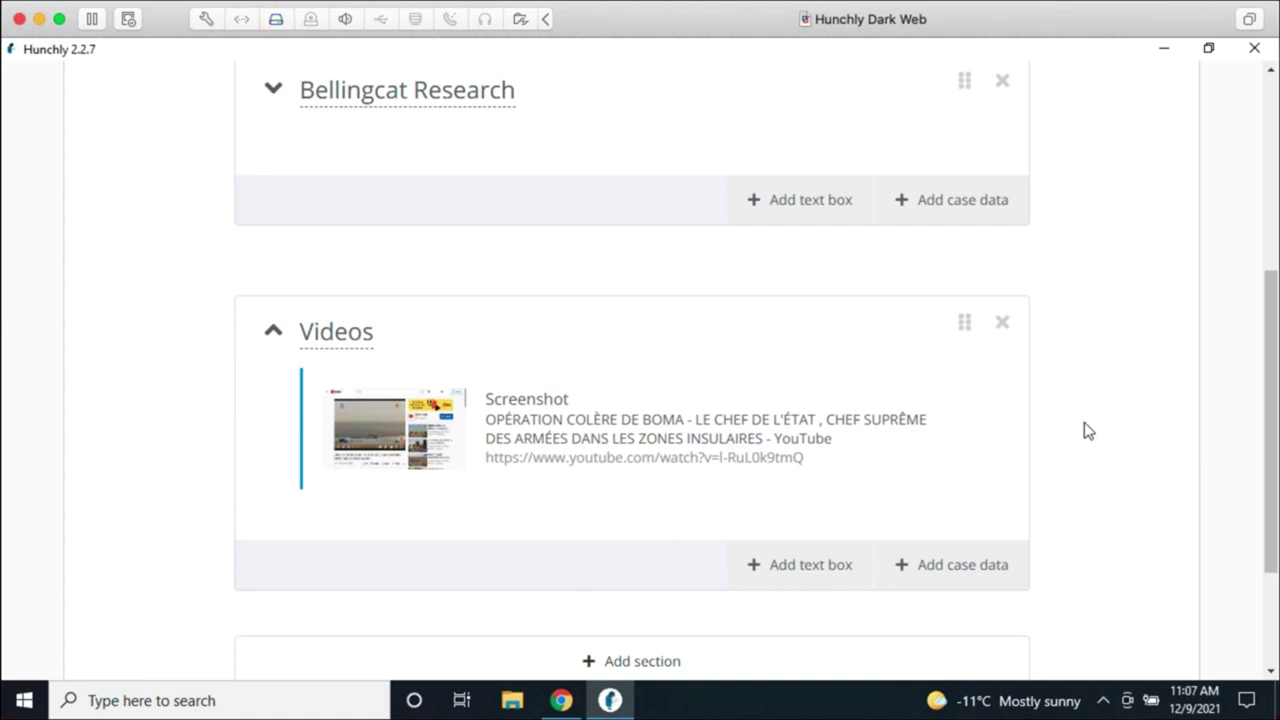
# Step: Collapse Videos and insert a section titled 'Documents' above it
pyautogui.click(273, 331)
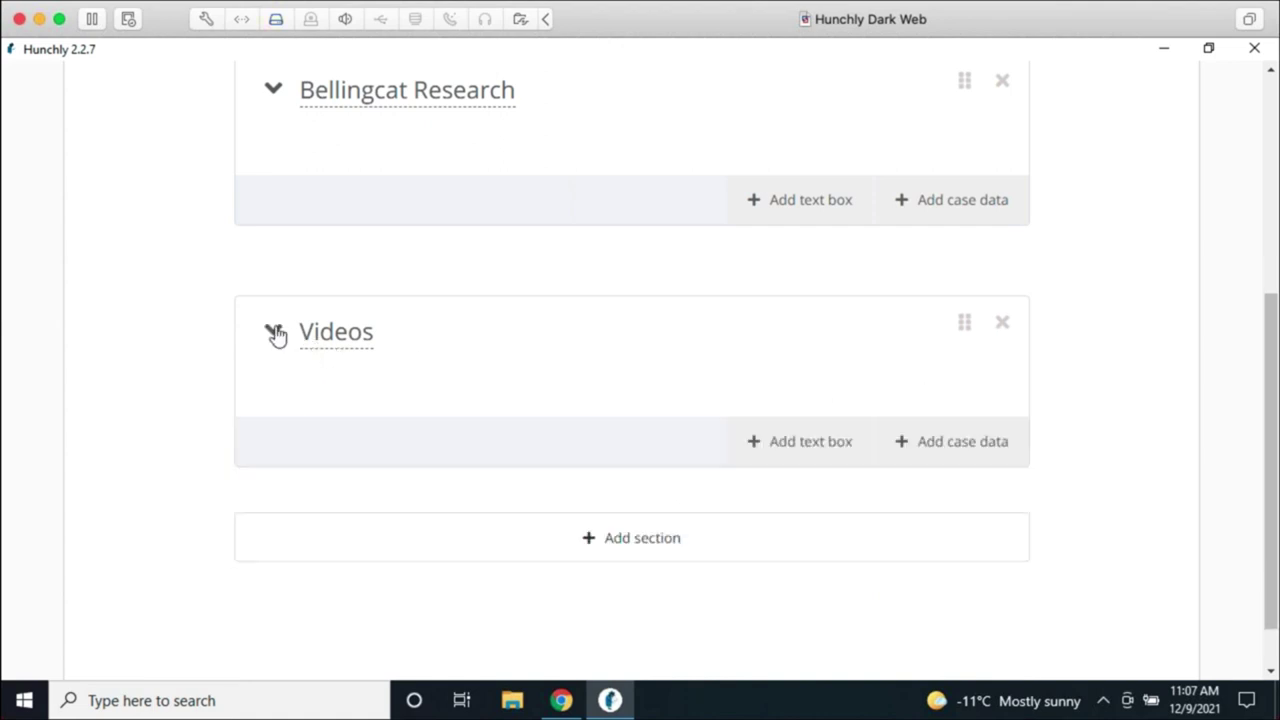
pyautogui.moveTo(457, 266)
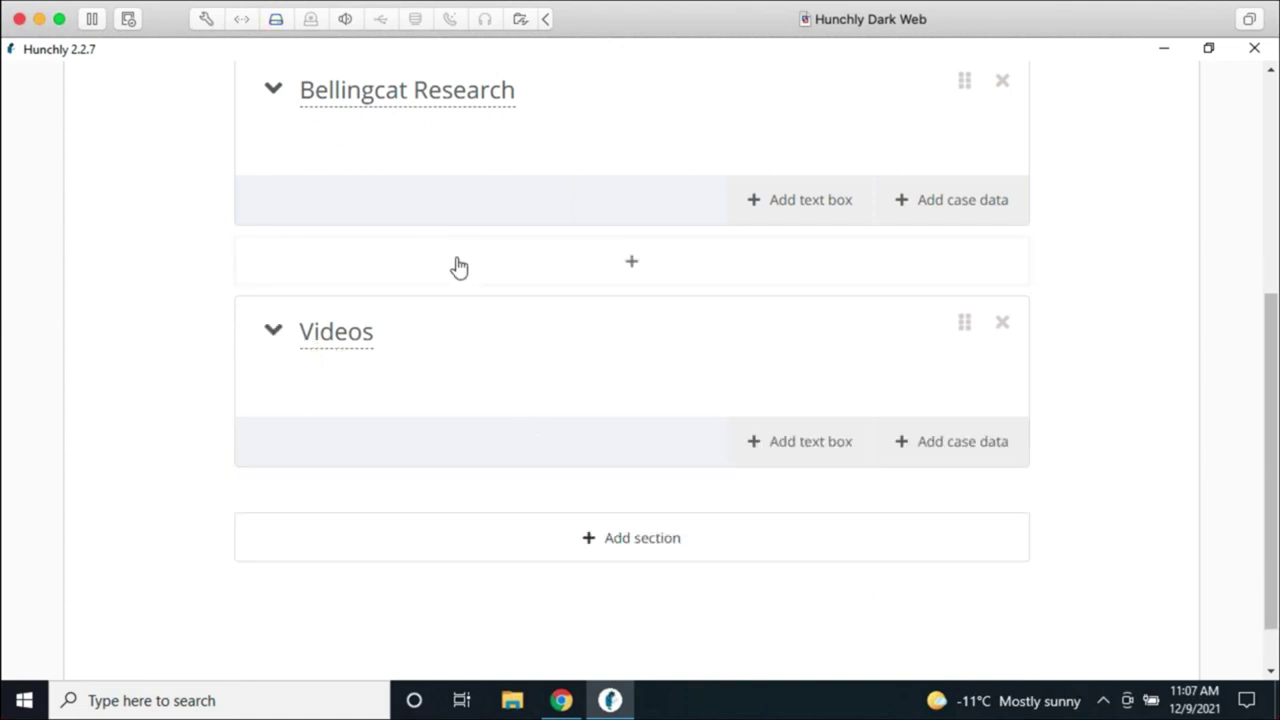
pyautogui.click(528, 265)
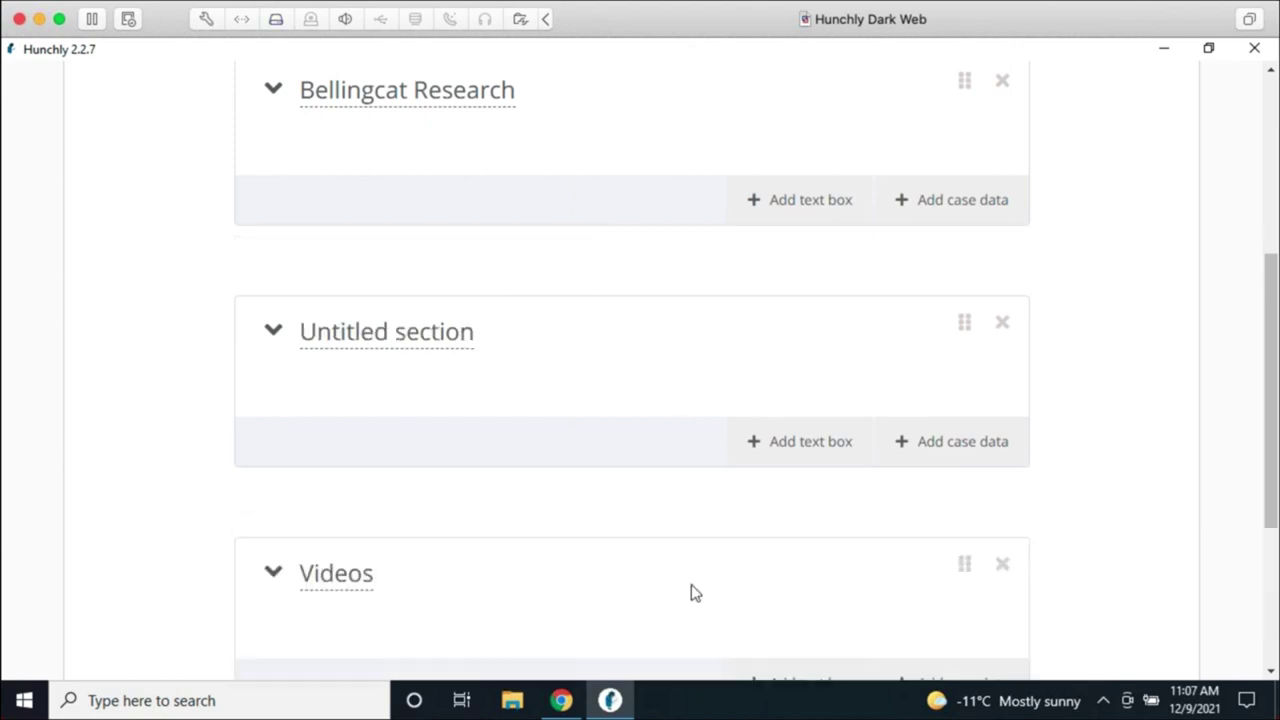
pyautogui.click(396, 336)
pyautogui.hotkey('ctrl', 'a')
pyautogui.write('Documents')
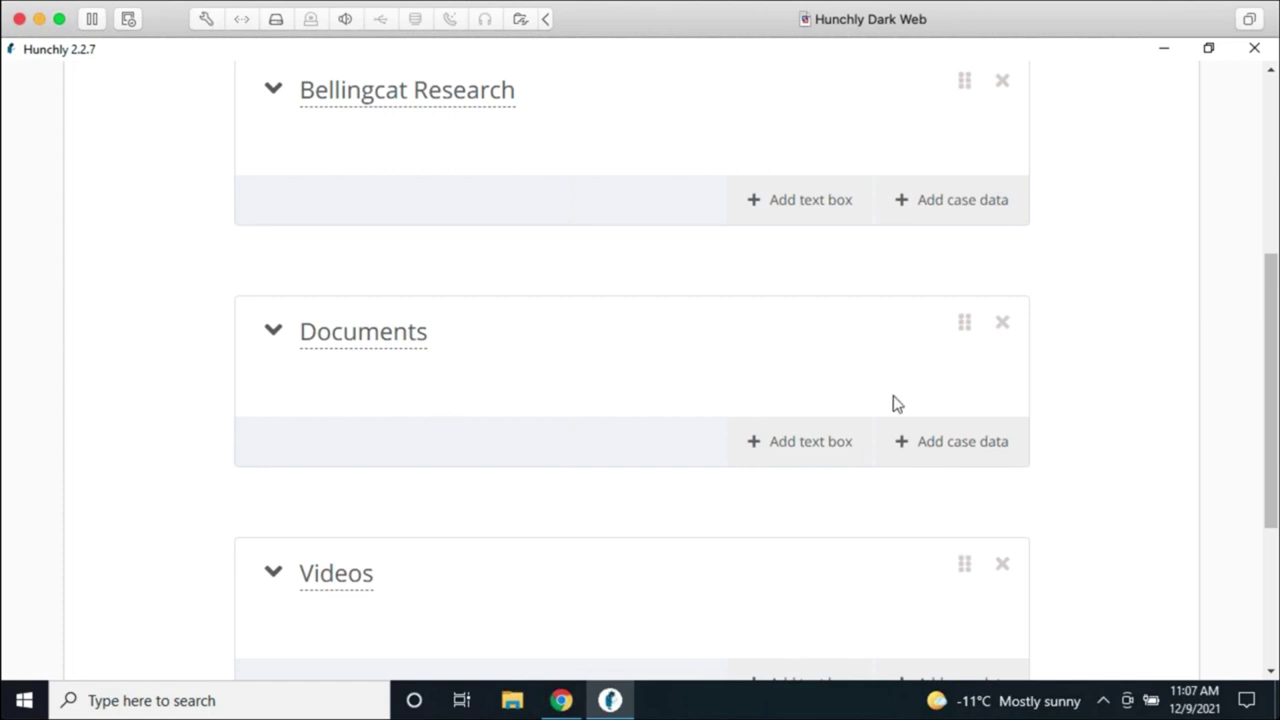
# Step: Add the CPRT-112HPRT71725.pdf attachment to the Documents section, clearing the Videos tag filter
pyautogui.click(914, 447)
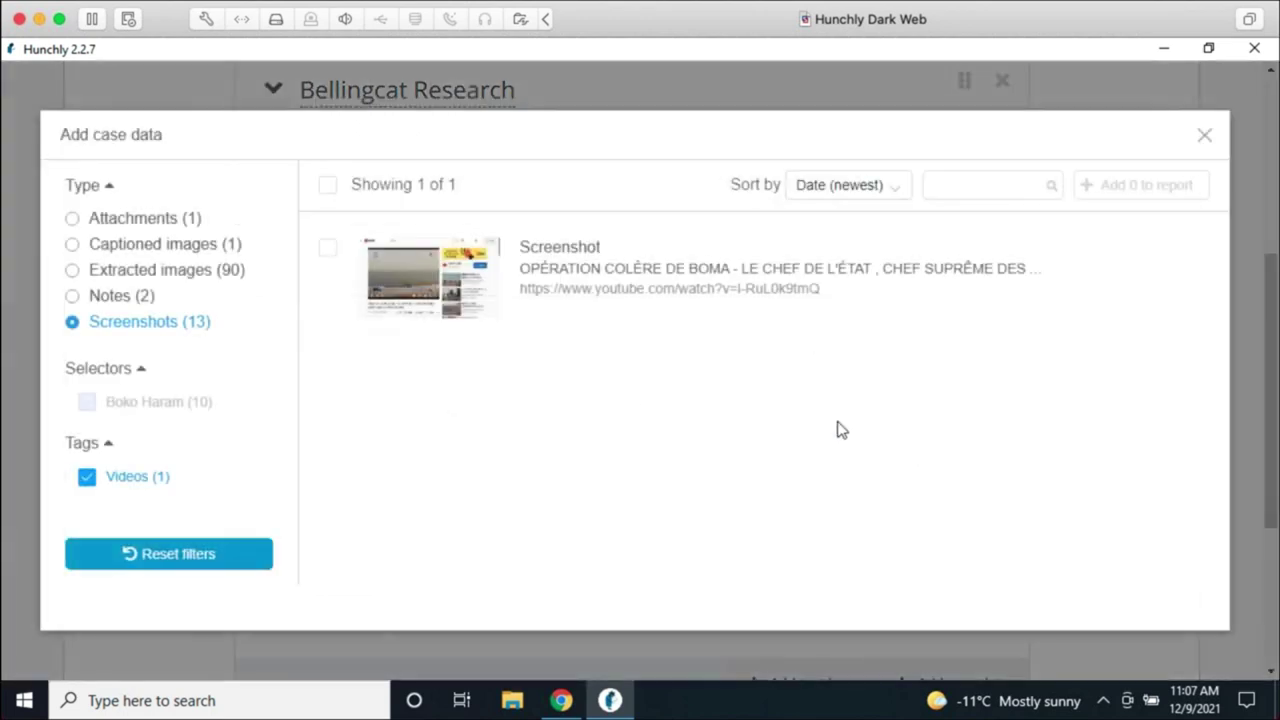
pyautogui.click(86, 478)
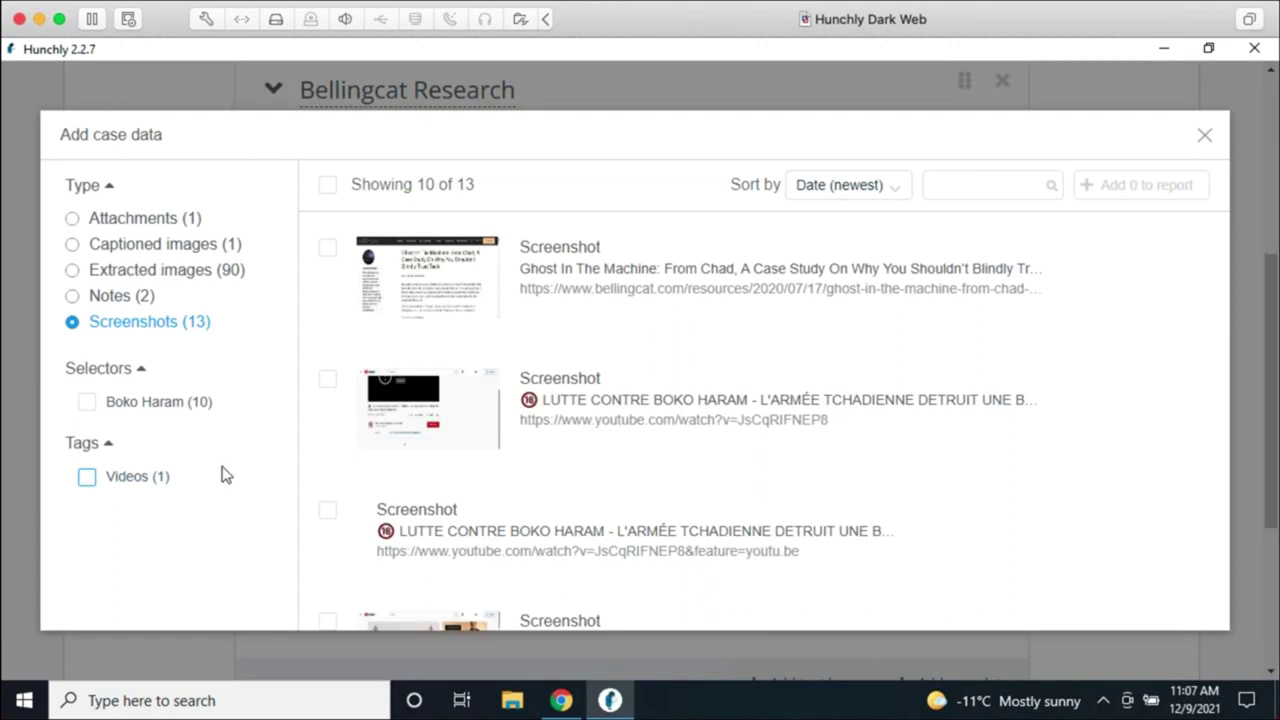
pyautogui.click(72, 219)
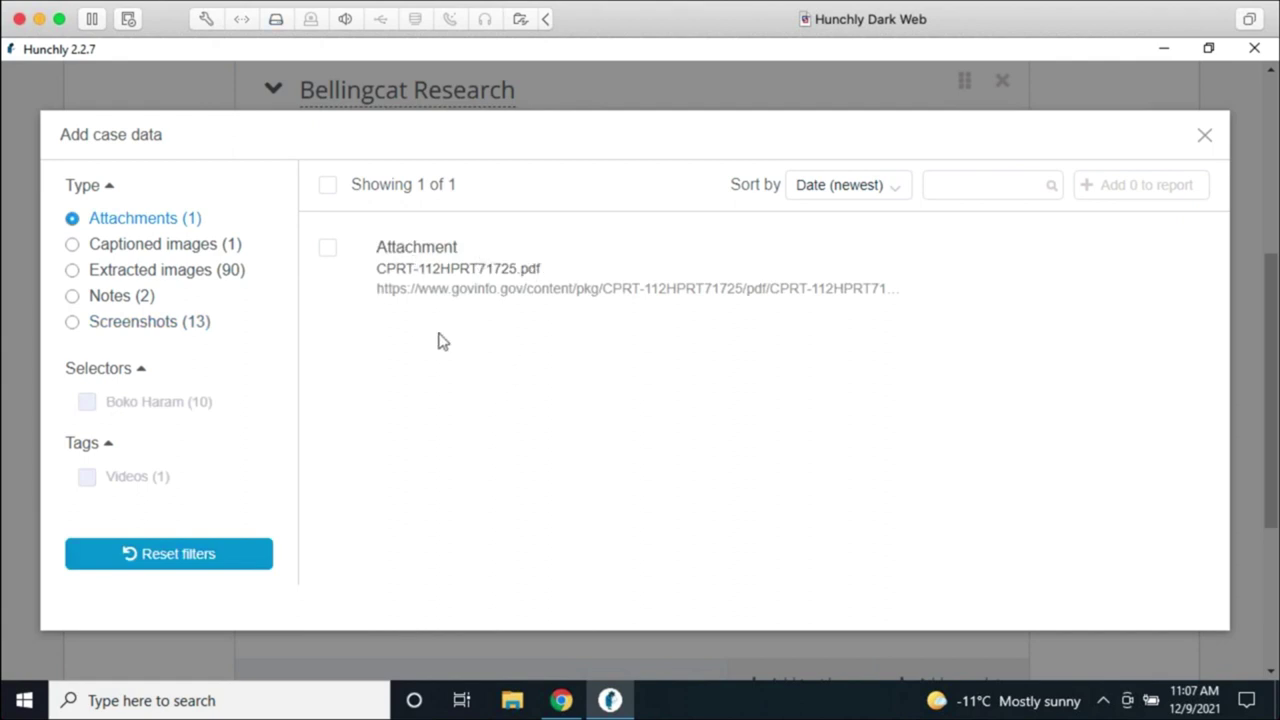
pyautogui.click(330, 250)
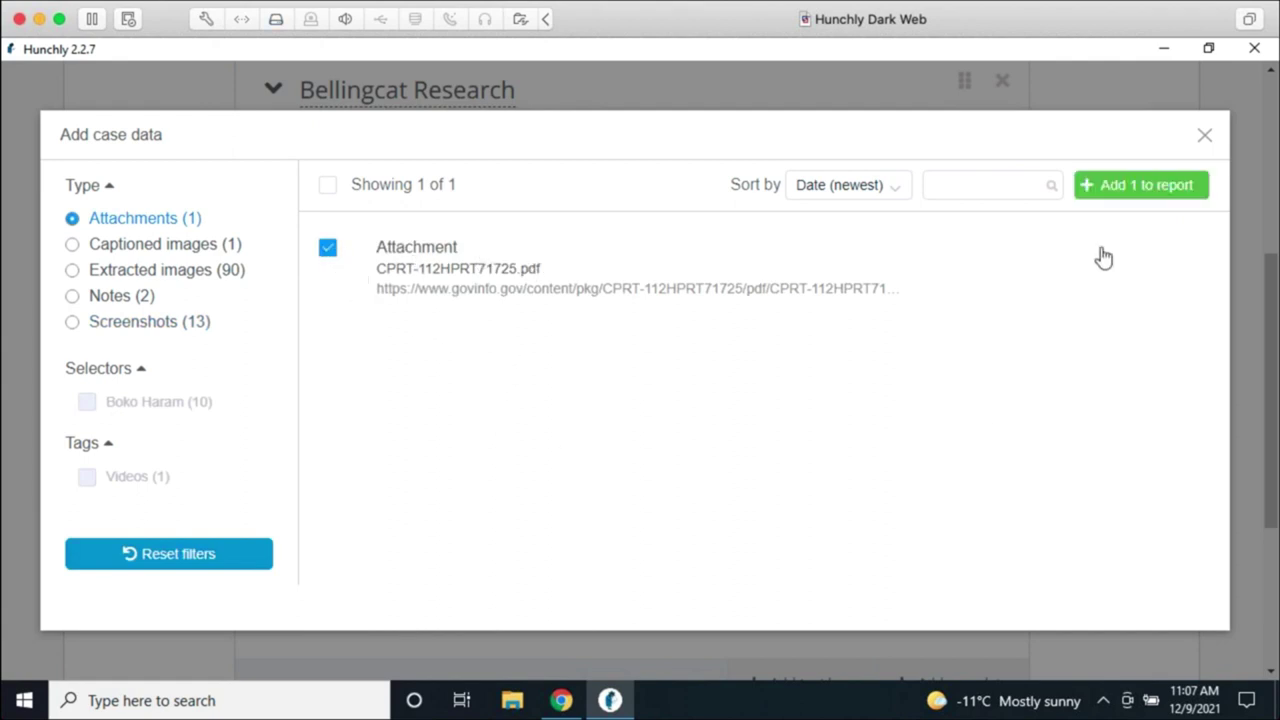
pyautogui.click(1120, 190)
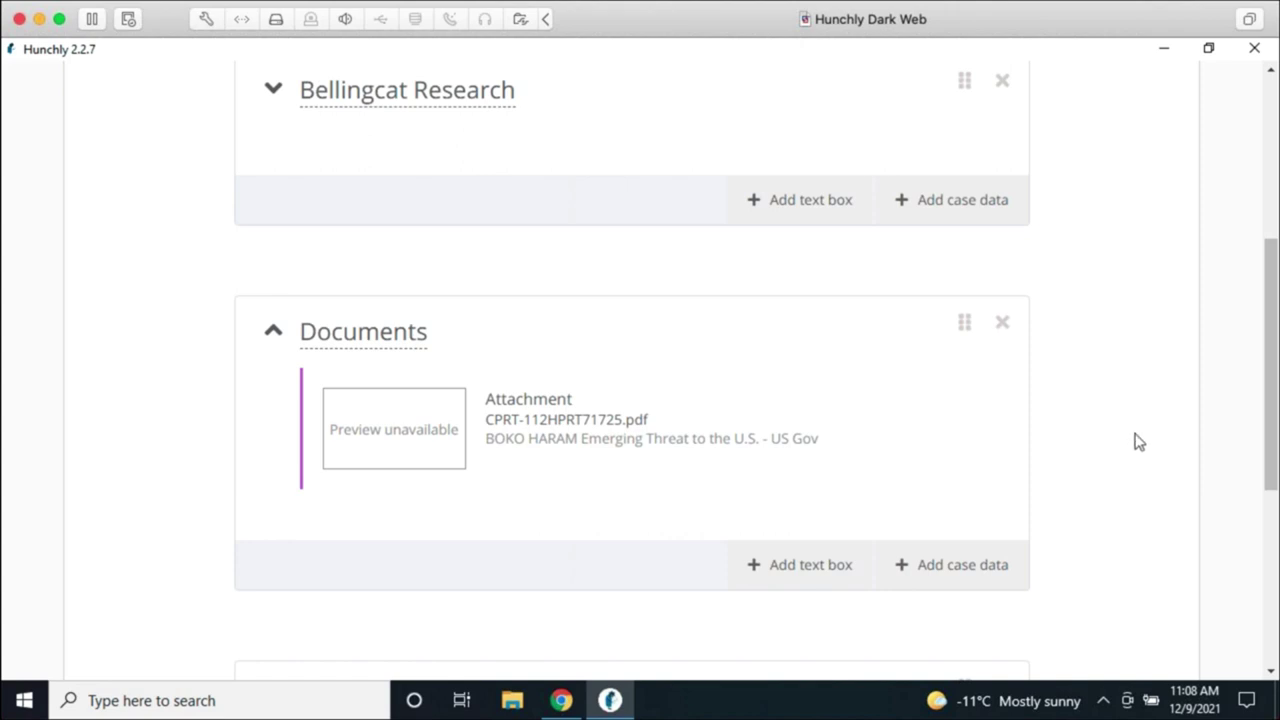
# Step: Collapse Documents, drag it below the Videos section, and return to the report's top
pyautogui.scroll(-1, 1125, 454)
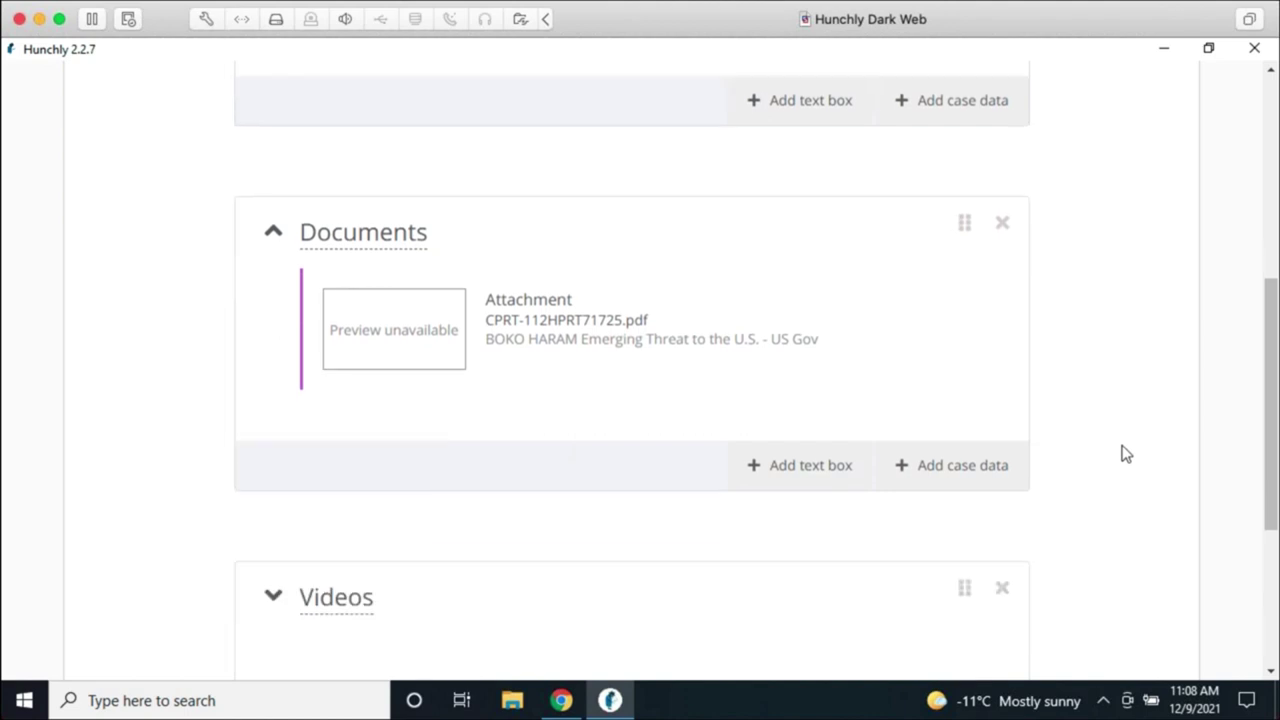
pyautogui.scroll(-3, 1123, 451)
pyautogui.scroll(3, 1126, 451)
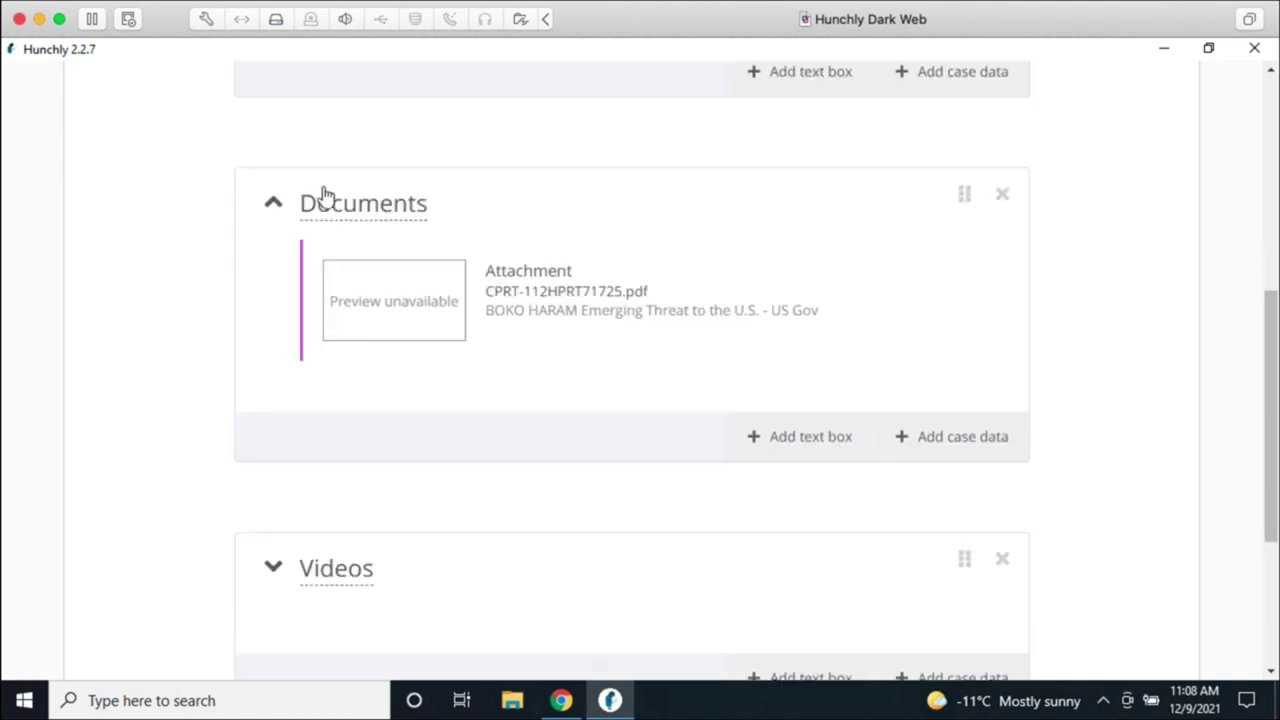
pyautogui.click(273, 202)
pyautogui.scroll(3, 1061, 387)
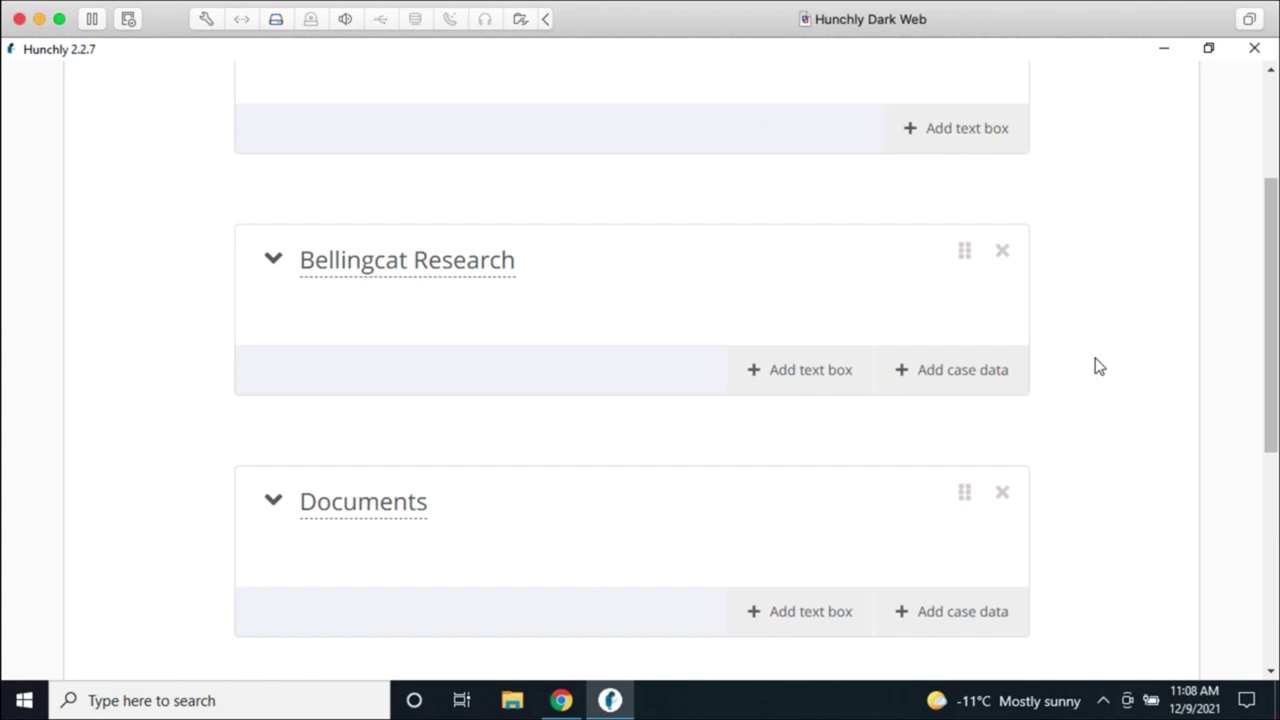
pyautogui.scroll(2, 1020, 480)
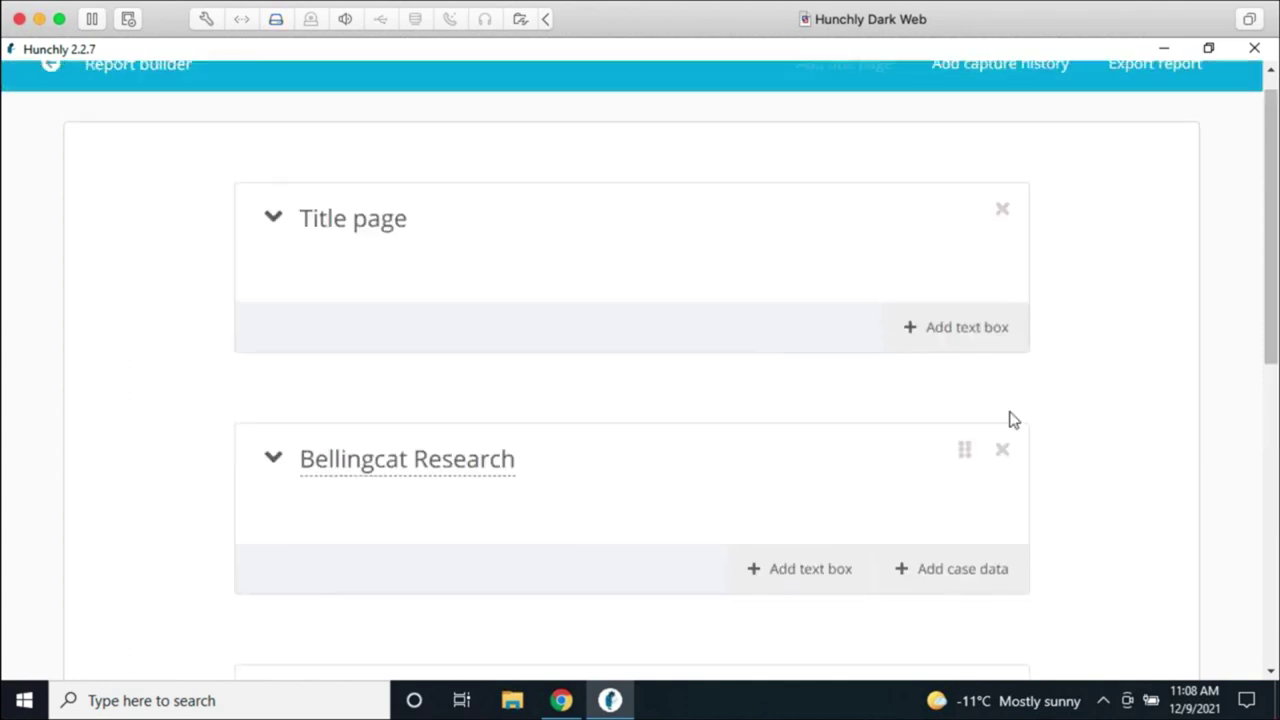
pyautogui.scroll(-5, 620, 450)
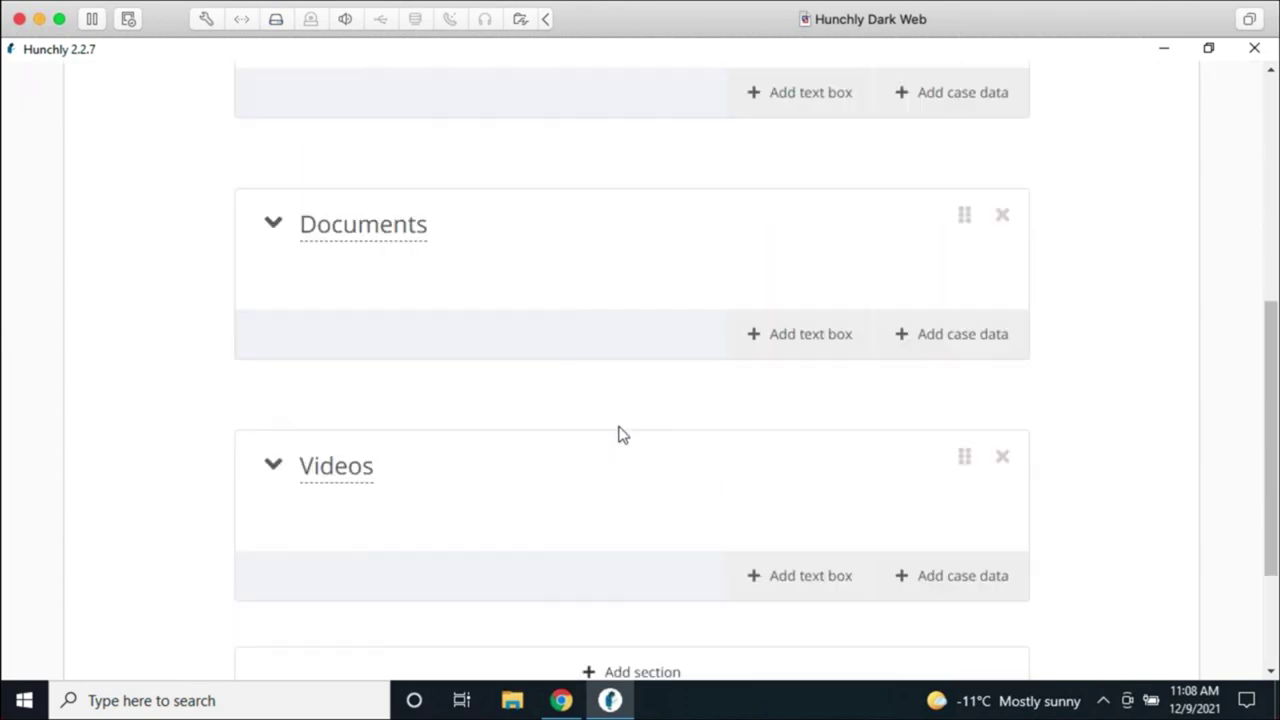
pyautogui.moveTo(567, 241); pyautogui.dragTo(672, 518)
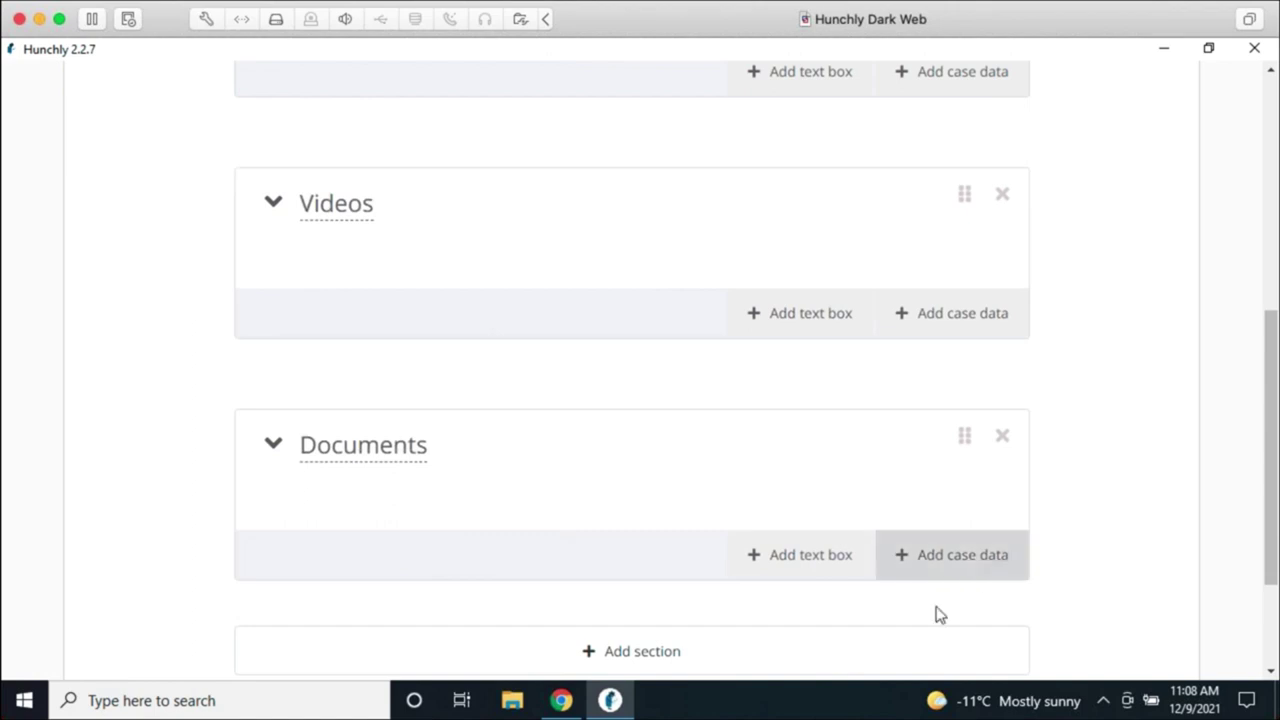
pyautogui.scroll(10, 1079, 524)
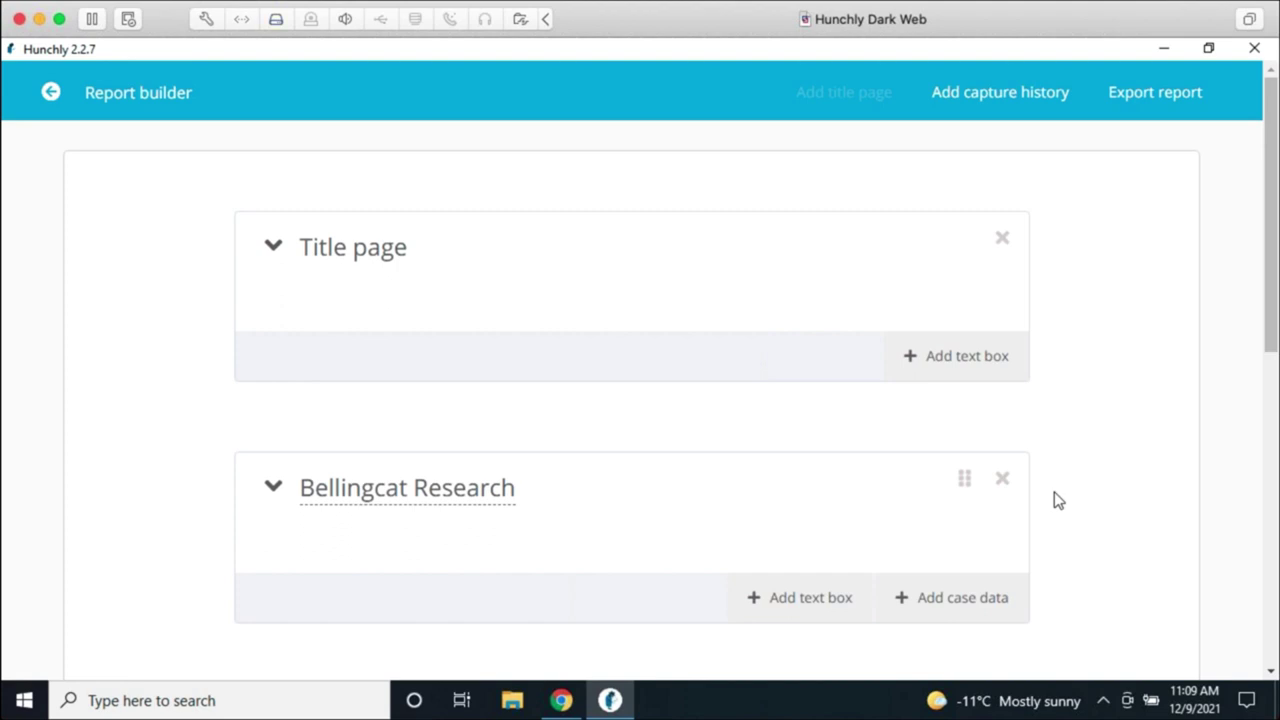
# Step: Export the Hunchly report as a PDF named Boko Haram to the desktop, then show the desktop
pyautogui.click(1190, 97)
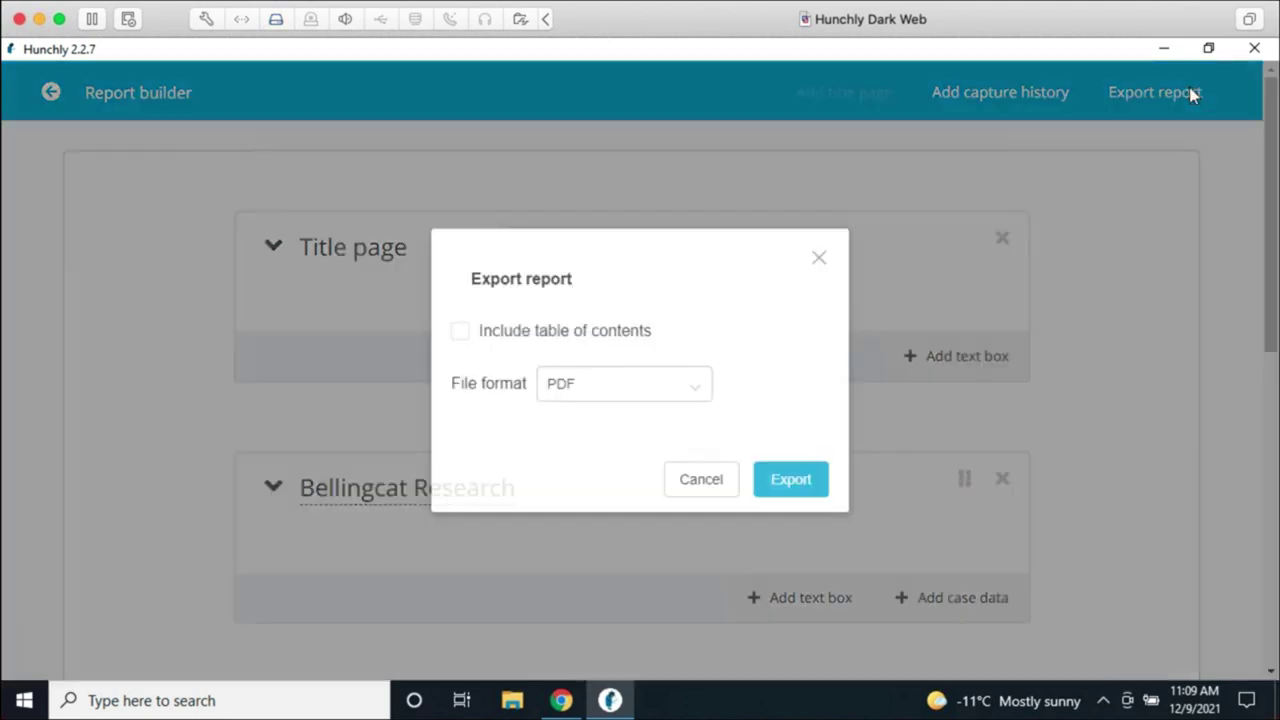
pyautogui.click(554, 392)
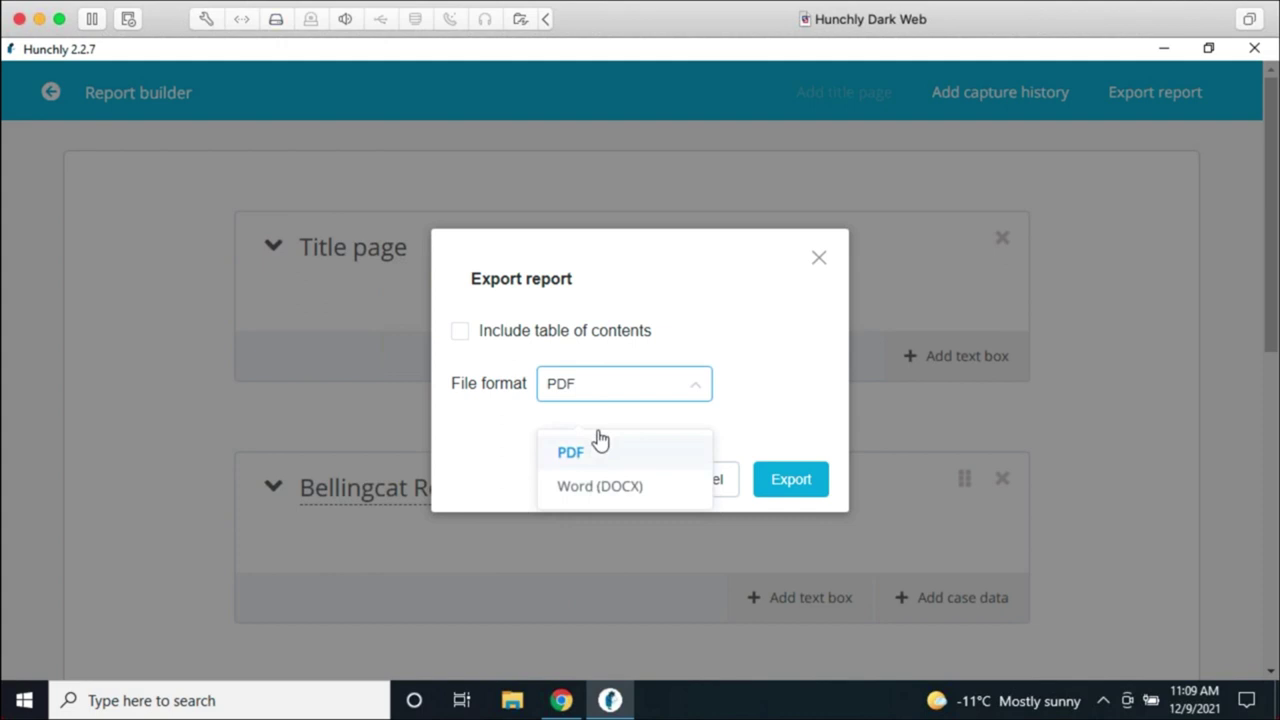
pyautogui.click(600, 448)
pyautogui.click(791, 480)
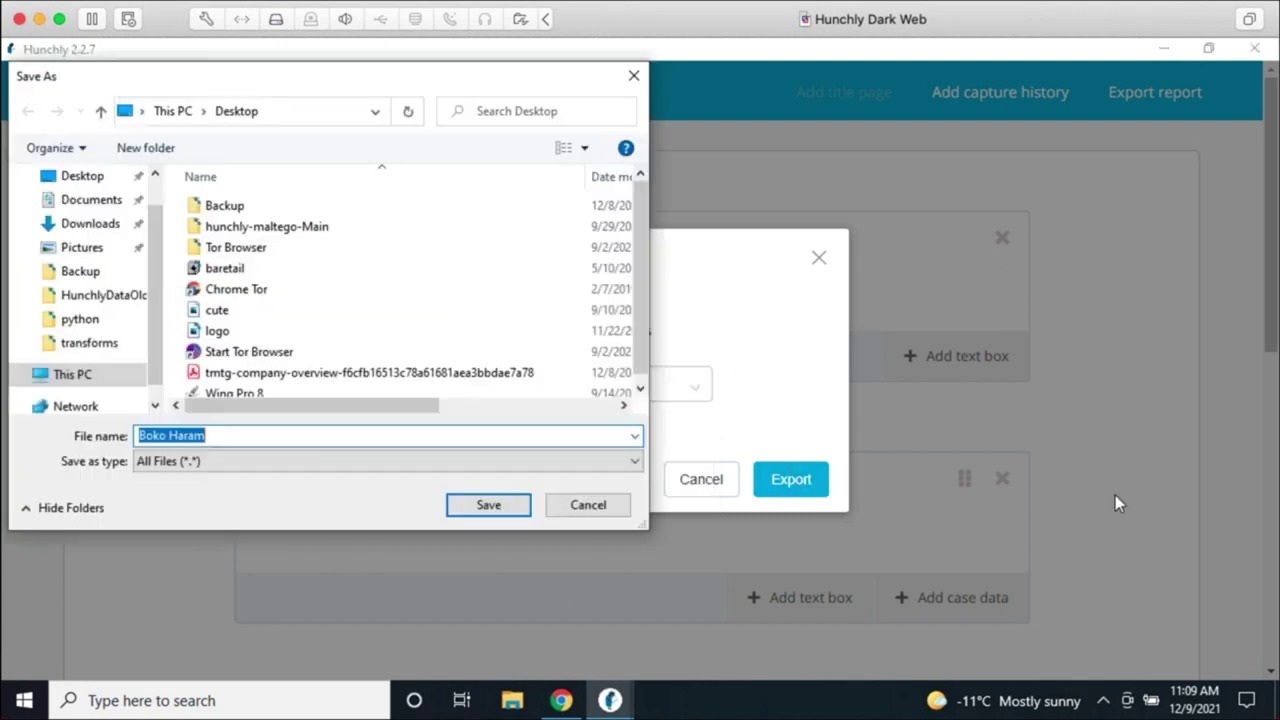
pyautogui.click(516, 506)
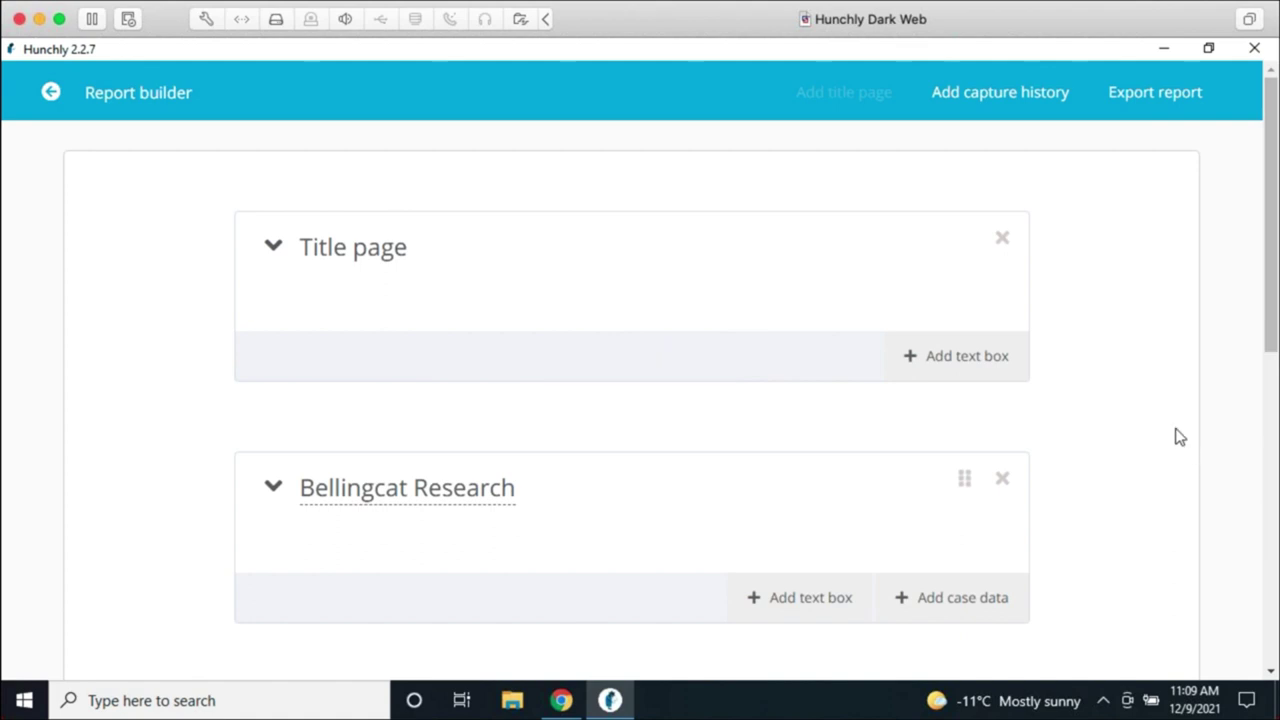
pyautogui.press('super+d')
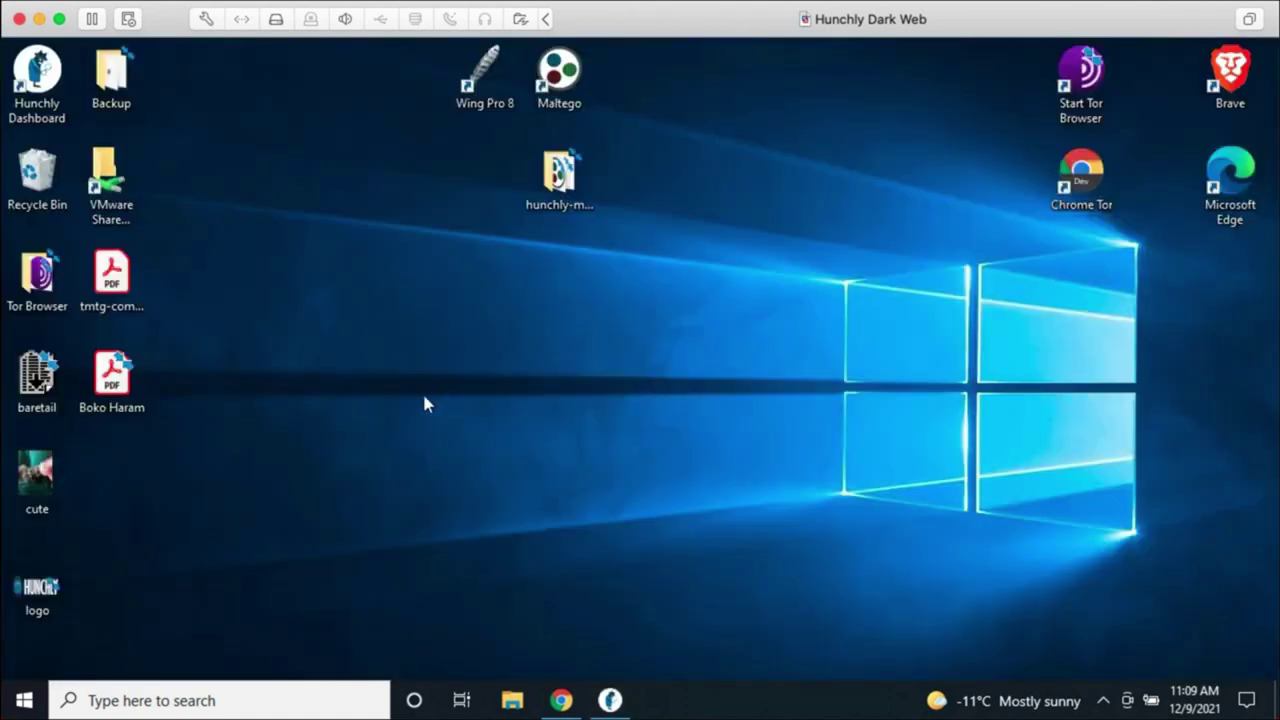
# Step: Open Boko Haram.pdf in Acrobat Reader, review it down to 3. Documents, then return to Hunchly
pyautogui.doubleClick(128, 385)
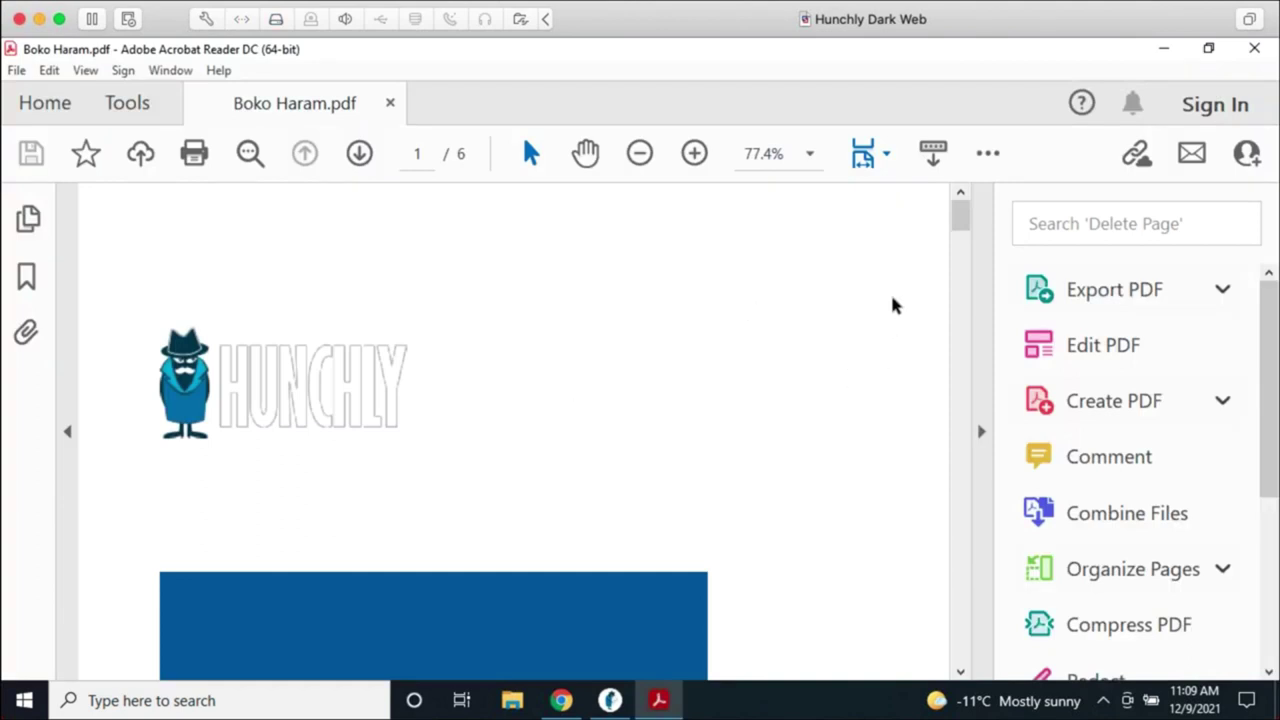
pyautogui.scroll(-3, 890, 350)
pyautogui.scroll(-3, 888, 372)
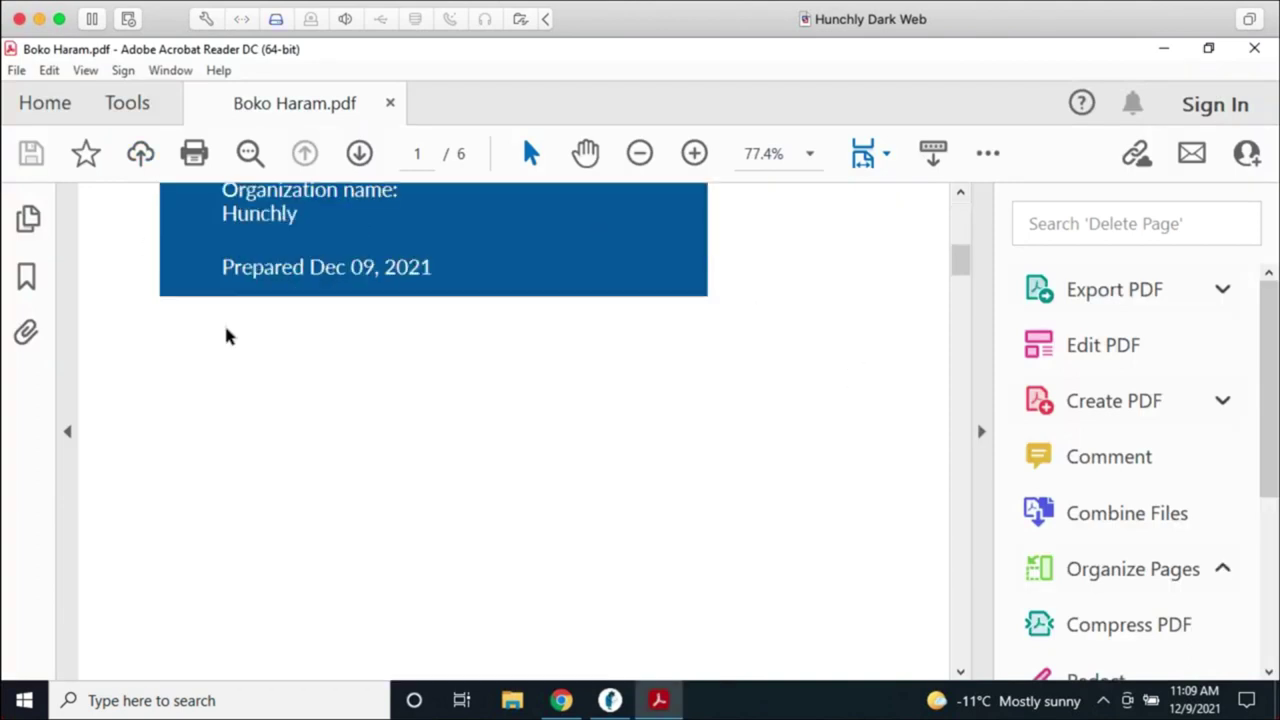
pyautogui.scroll(1, 295, 305)
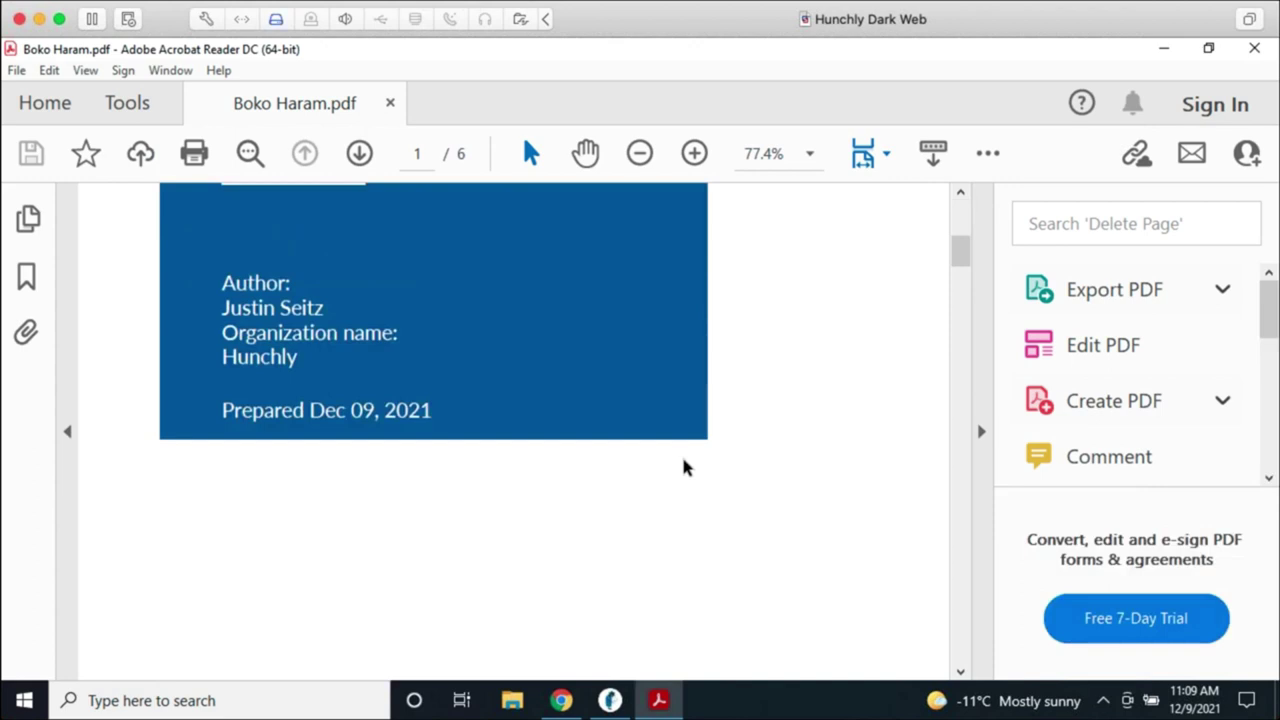
pyautogui.scroll(-1, 700, 472)
pyautogui.scroll(-7, 705, 475)
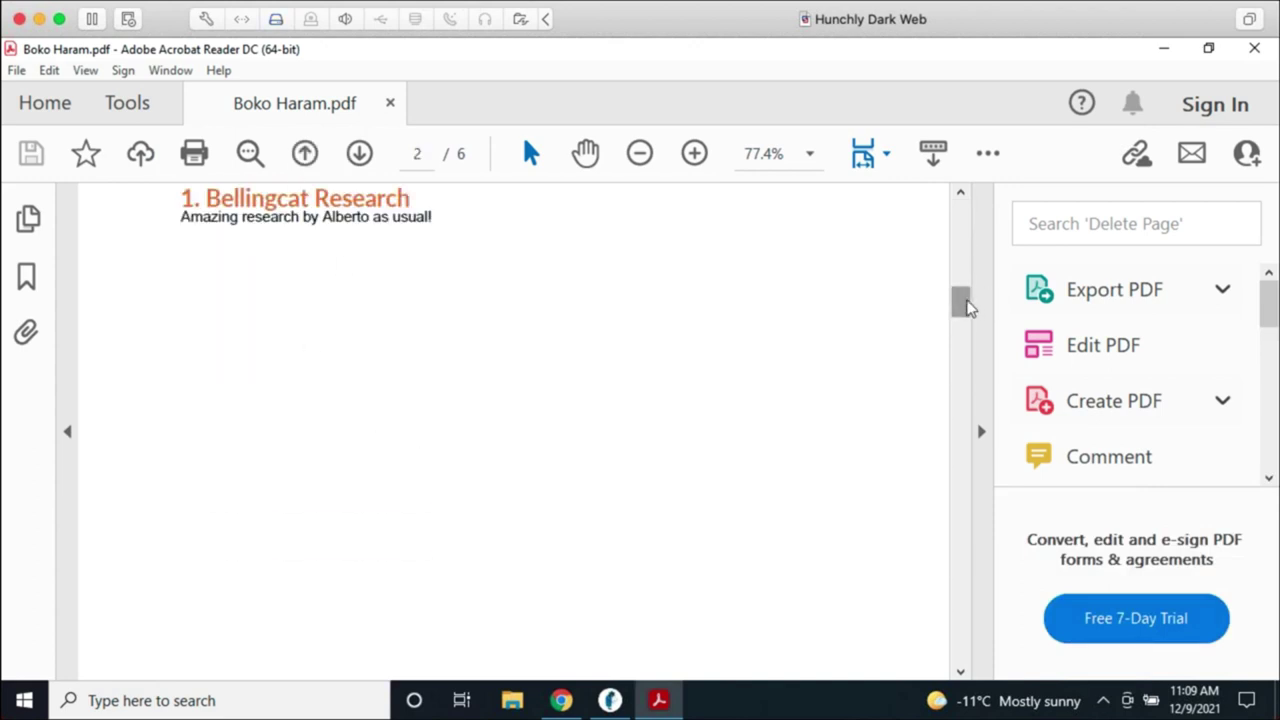
pyautogui.moveTo(965, 302); pyautogui.dragTo(910, 536)
pyautogui.scroll(-5, 863, 382)
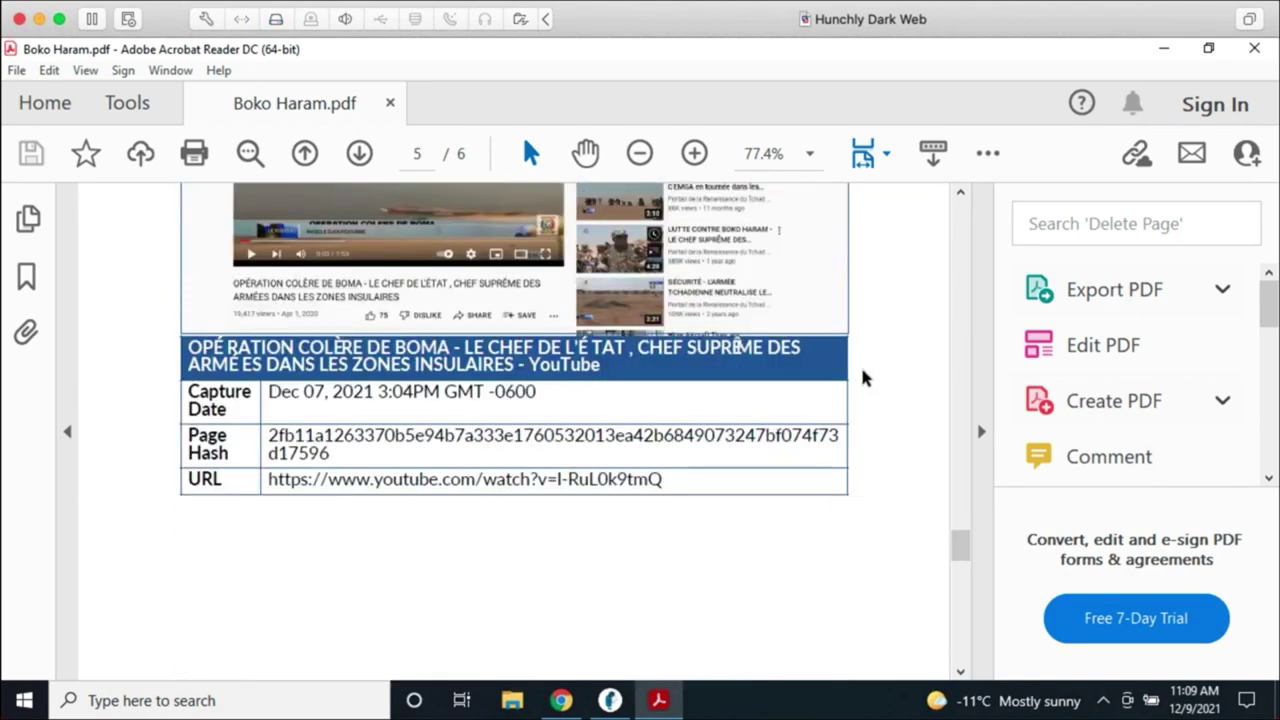
pyautogui.scroll(-10, 863, 378)
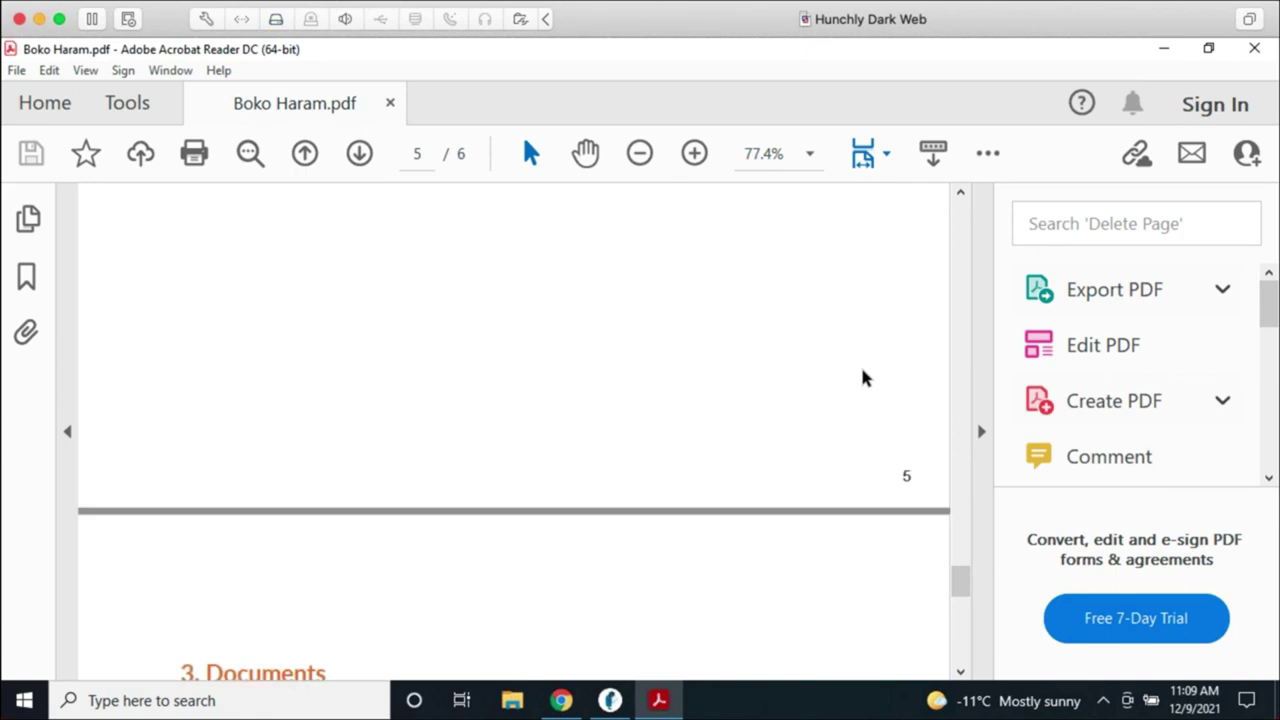
pyautogui.scroll(-1, 866, 378)
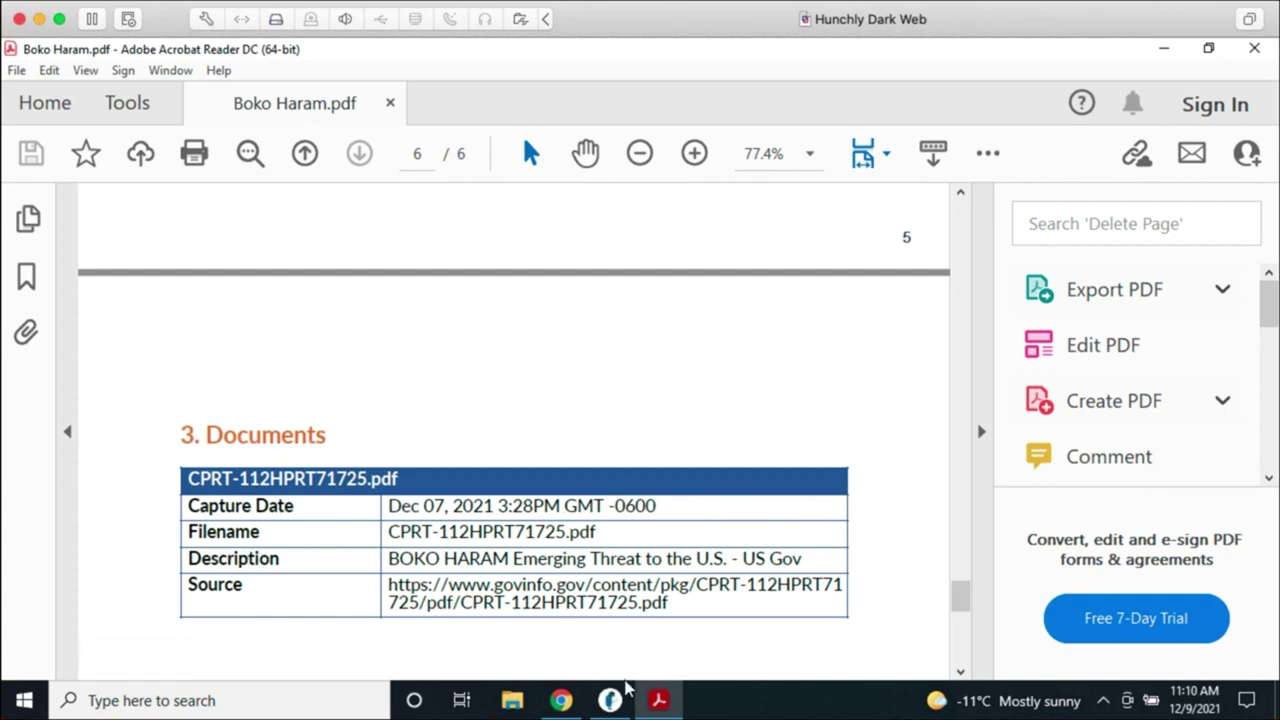
pyautogui.click(609, 699)
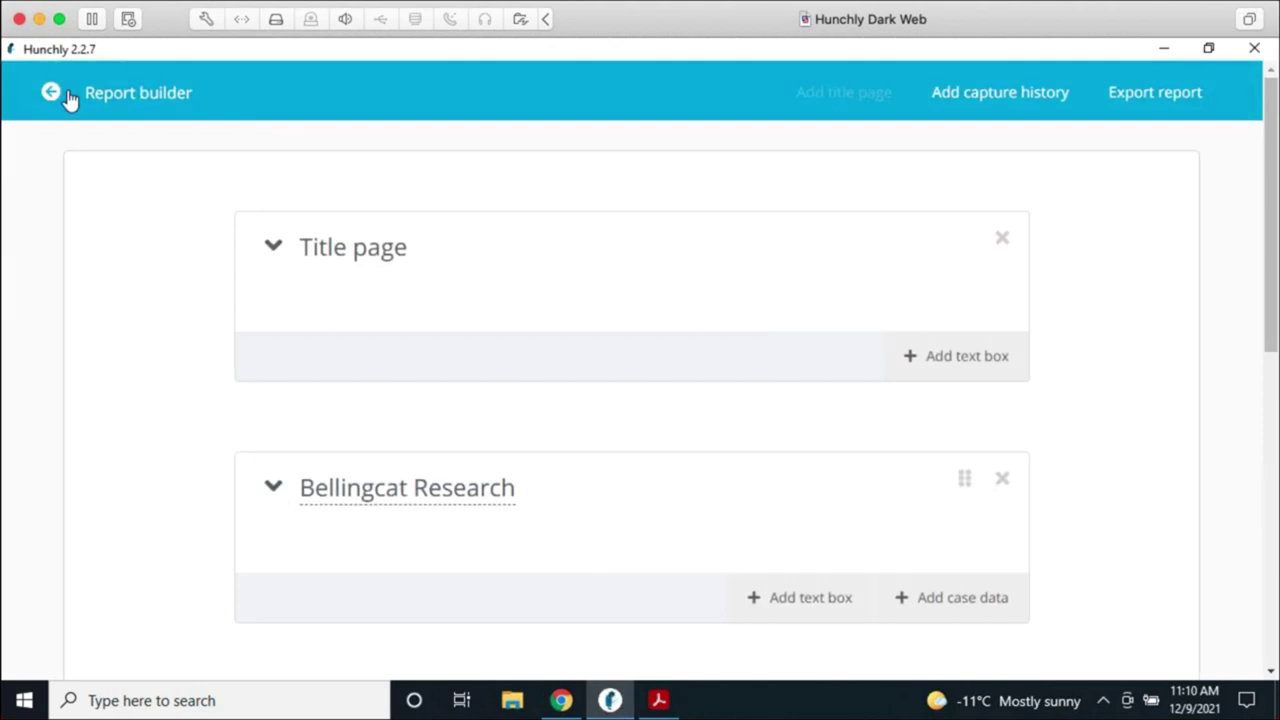
pyautogui.click(50, 92)
pyautogui.click(696, 568)
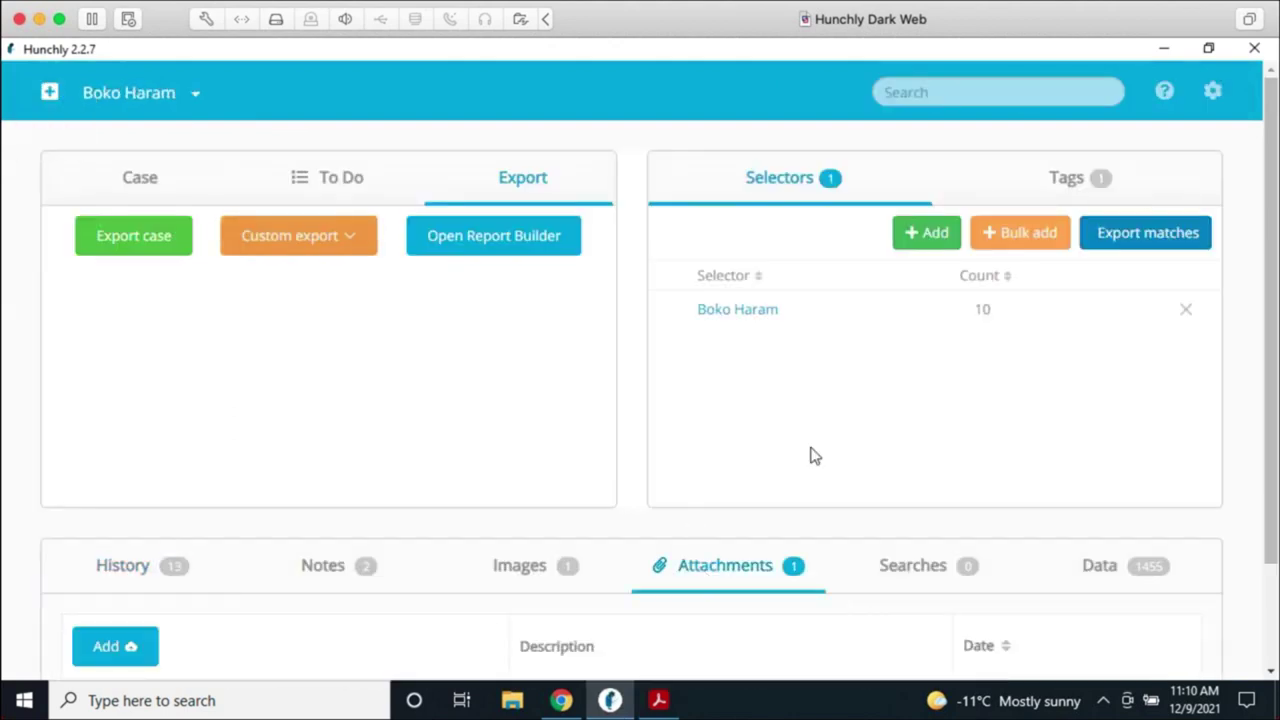
pyautogui.scroll(-2, 731, 574)
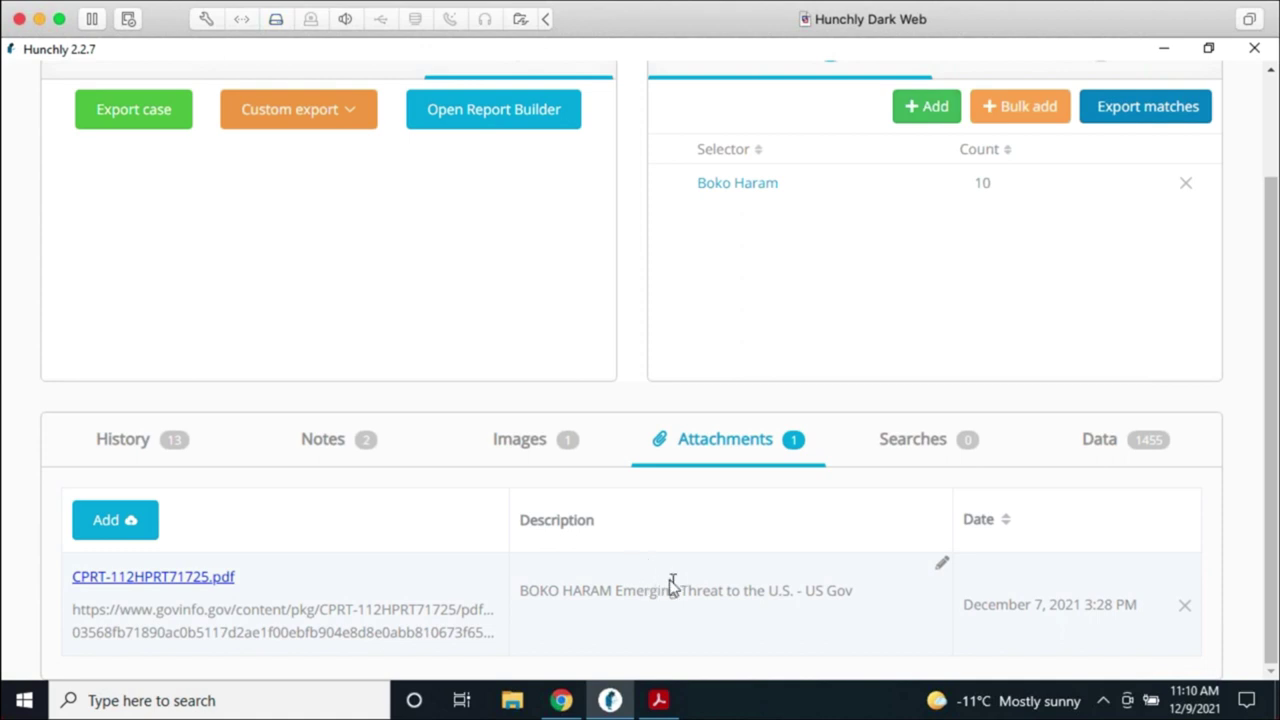
pyautogui.scroll(2, 672, 590)
pyautogui.click(540, 250)
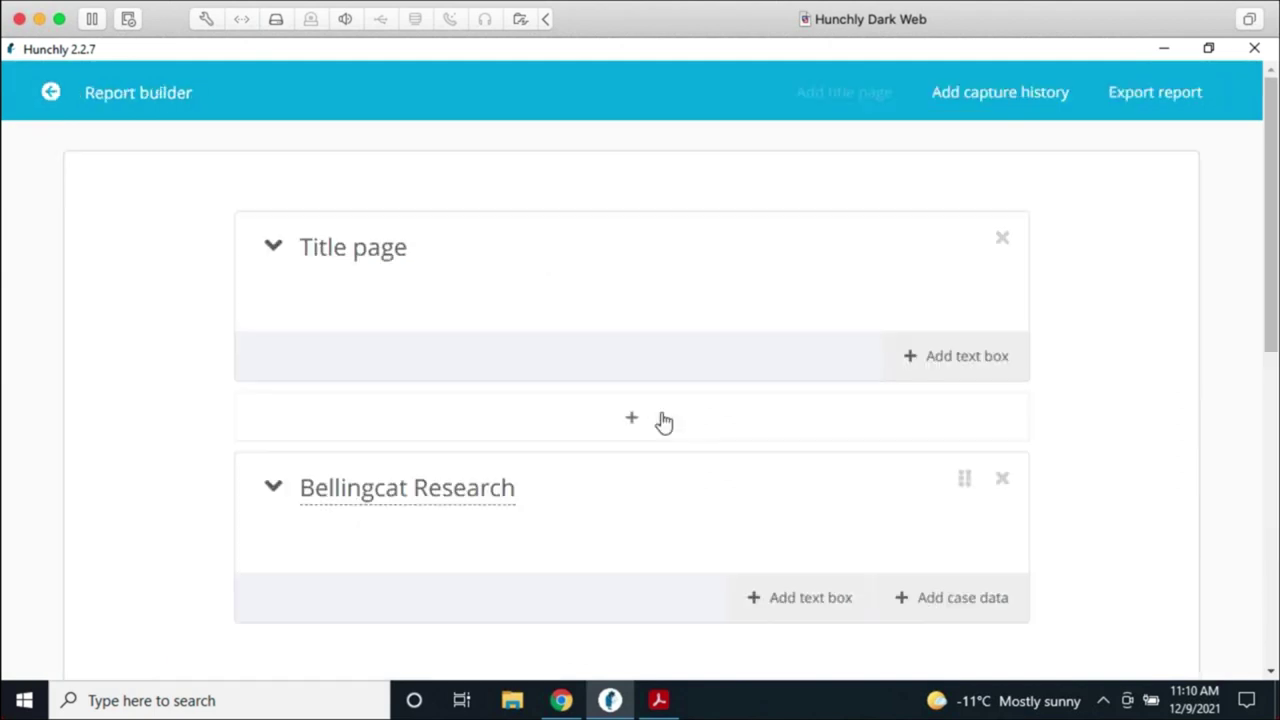
# Step: Open Add case data for Bellingcat Research, filtered to Captioned images then Extracted images
pyautogui.scroll(-3, 1100, 440)
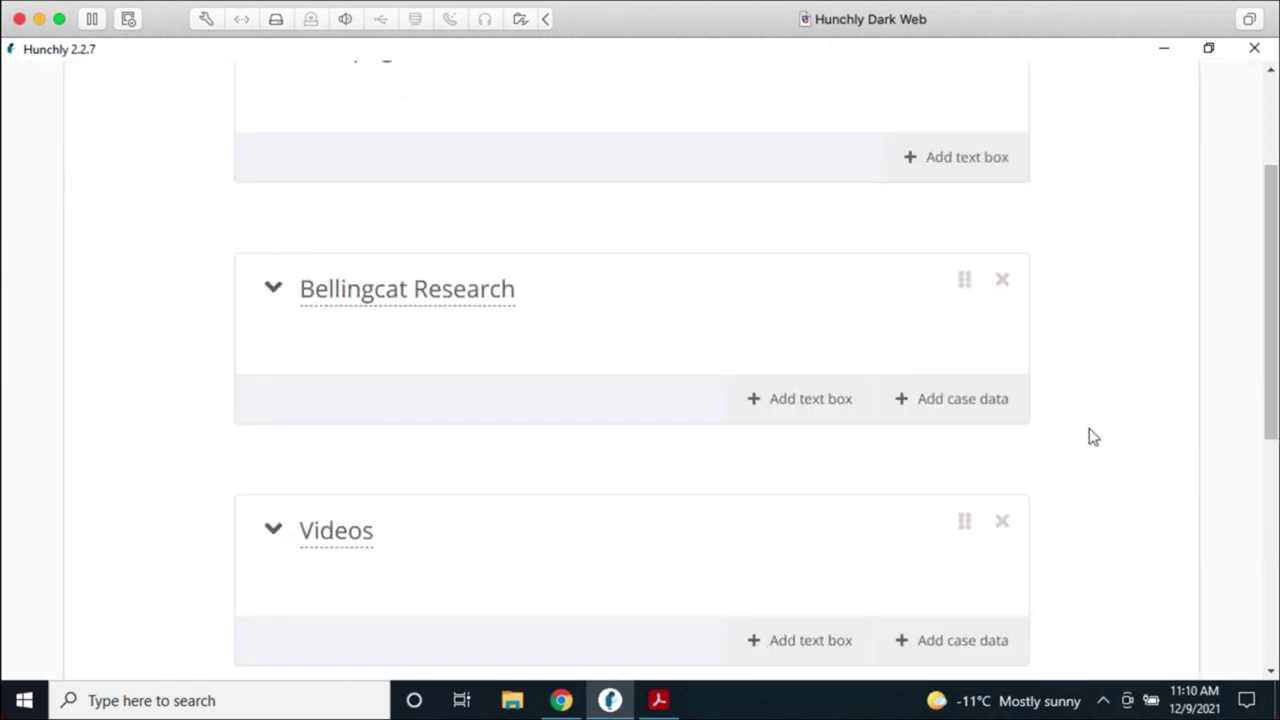
pyautogui.click(1008, 398)
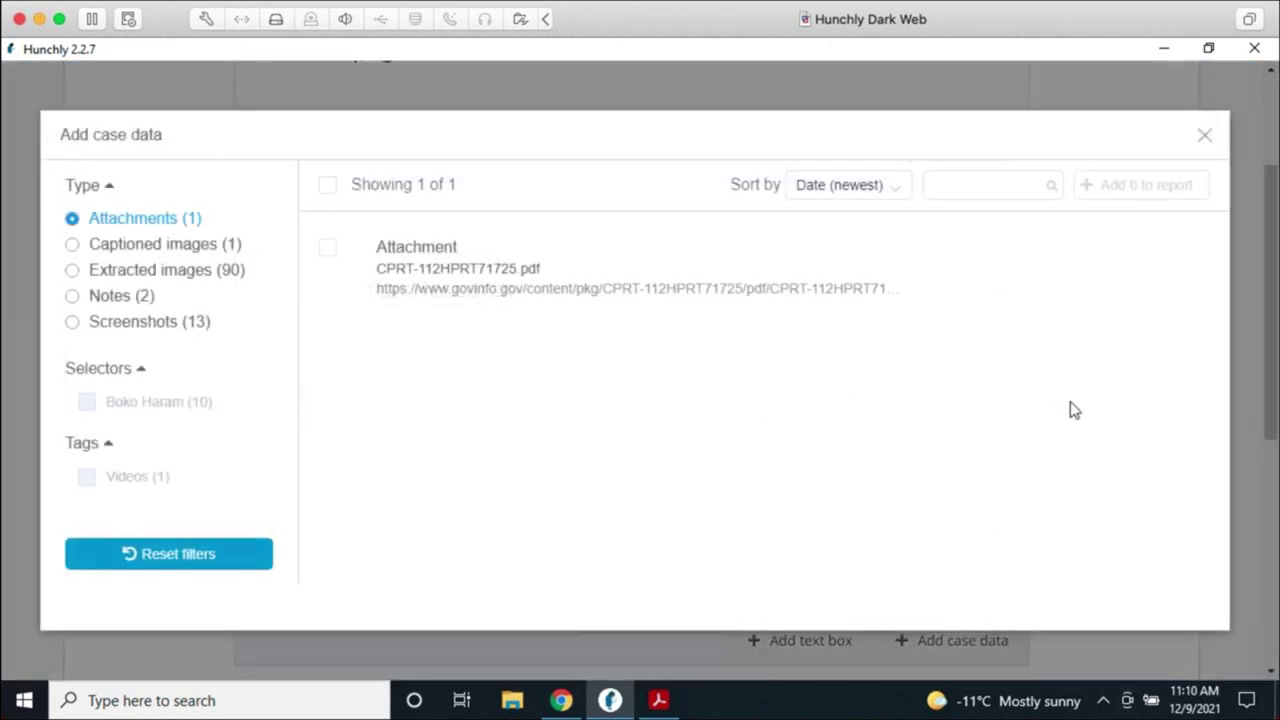
pyautogui.click(135, 245)
pyautogui.click(124, 272)
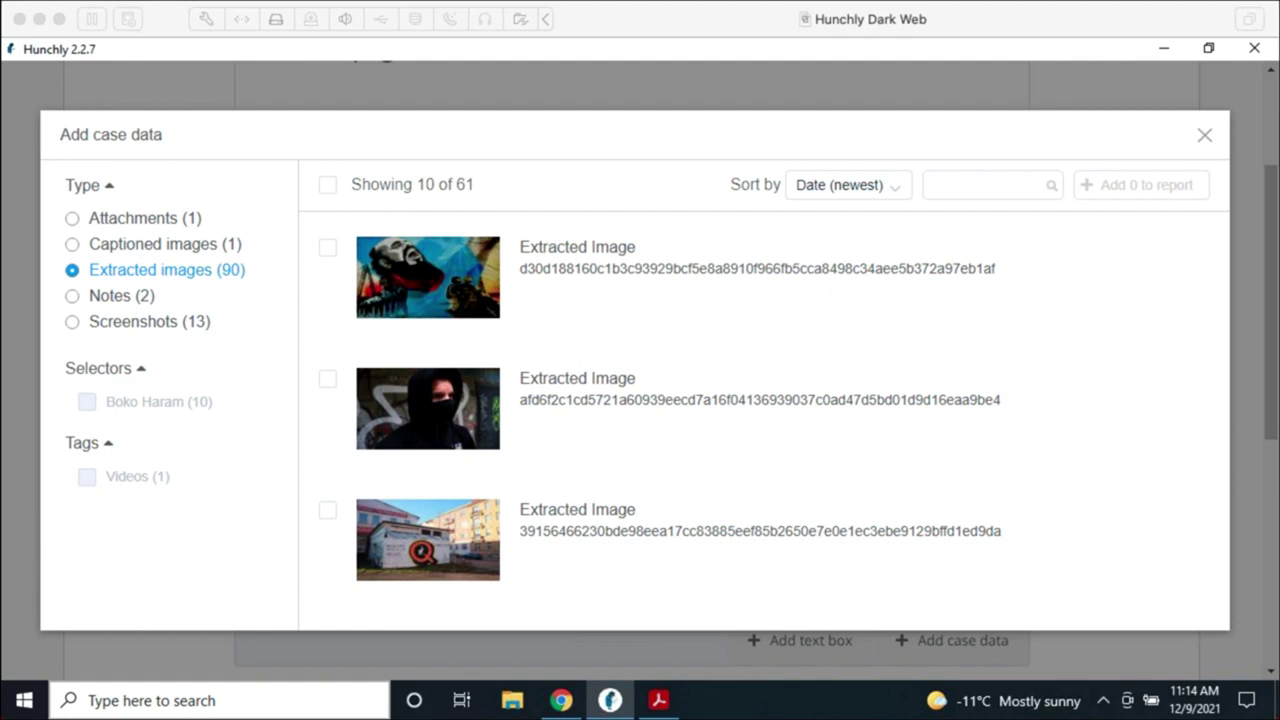
# Step: Close the case data dialog and go back to the Boko Haram case's Attachments list
pyautogui.click(1204, 138)
pyautogui.scroll(3, 806, 309)
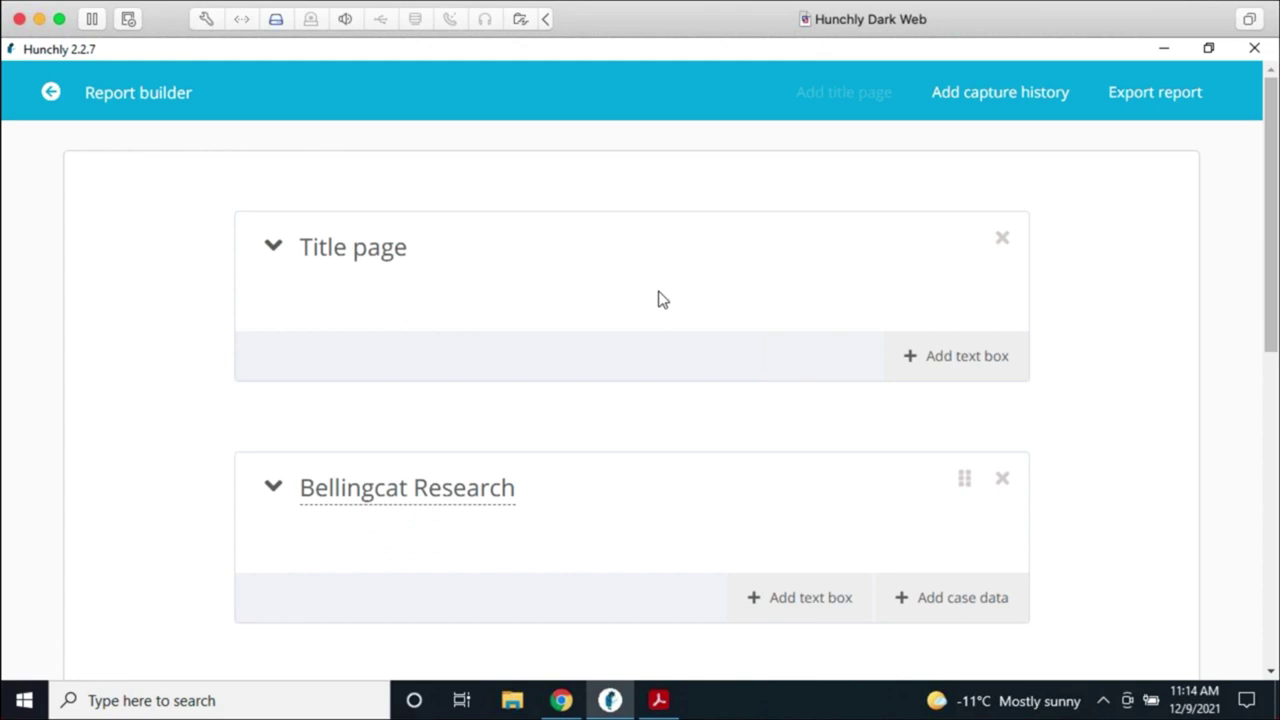
pyautogui.click(48, 96)
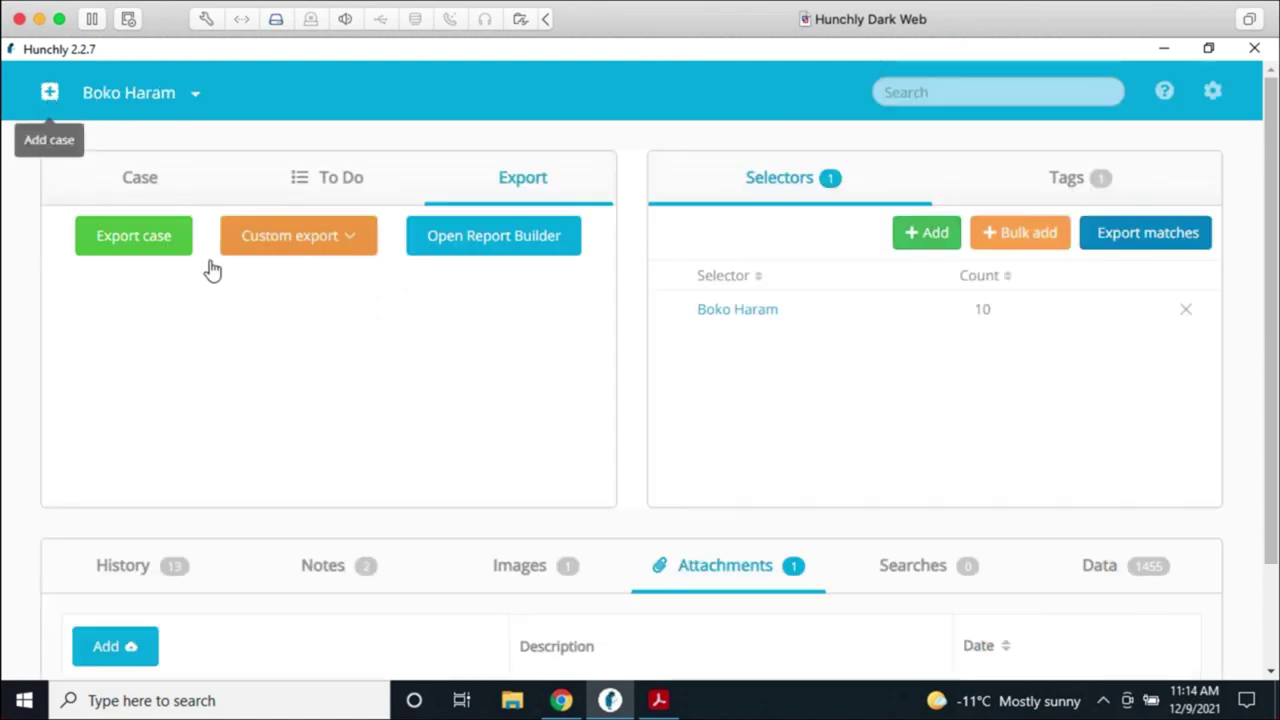
pyautogui.scroll(-2, 785, 511)
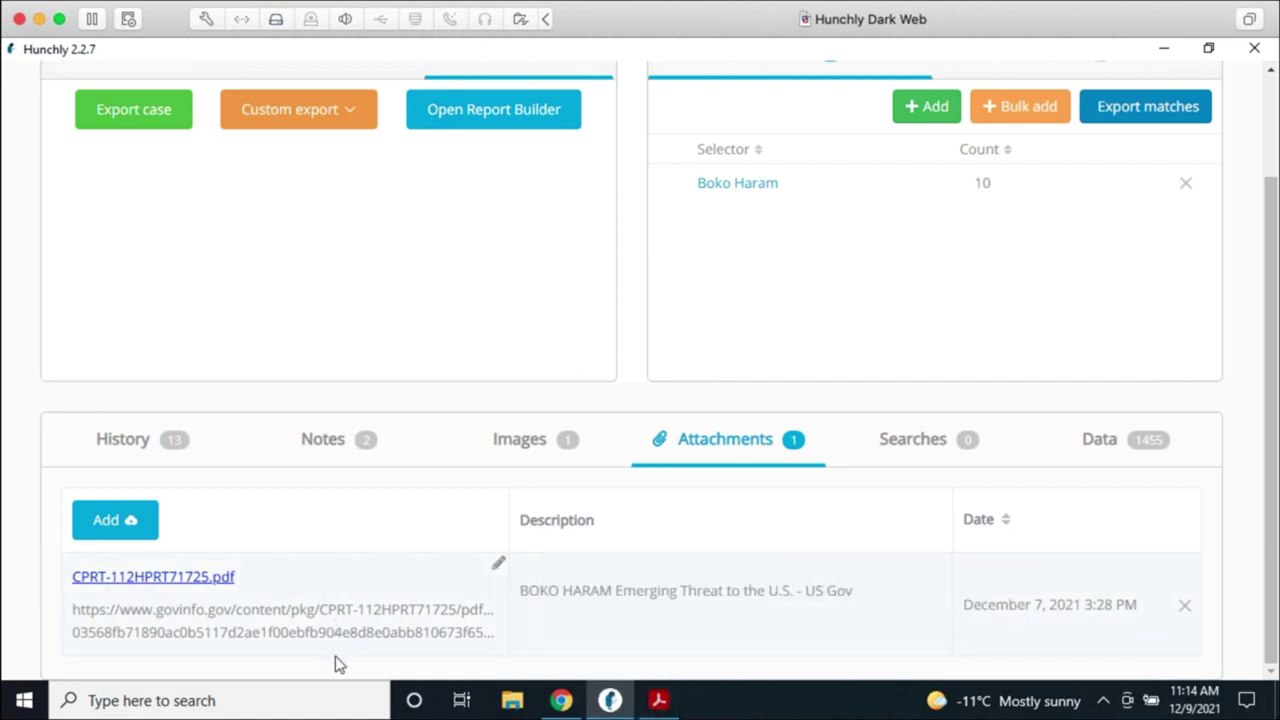
pyautogui.click(645, 695)
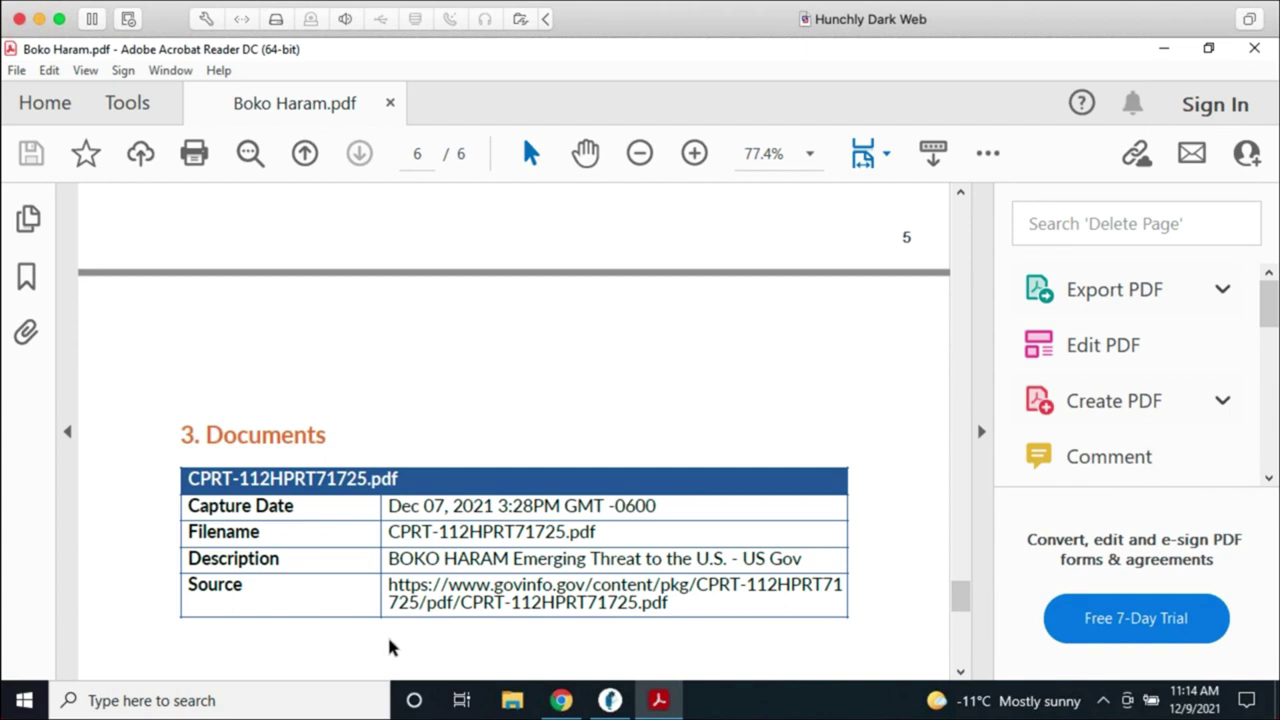
pyautogui.click(610, 700)
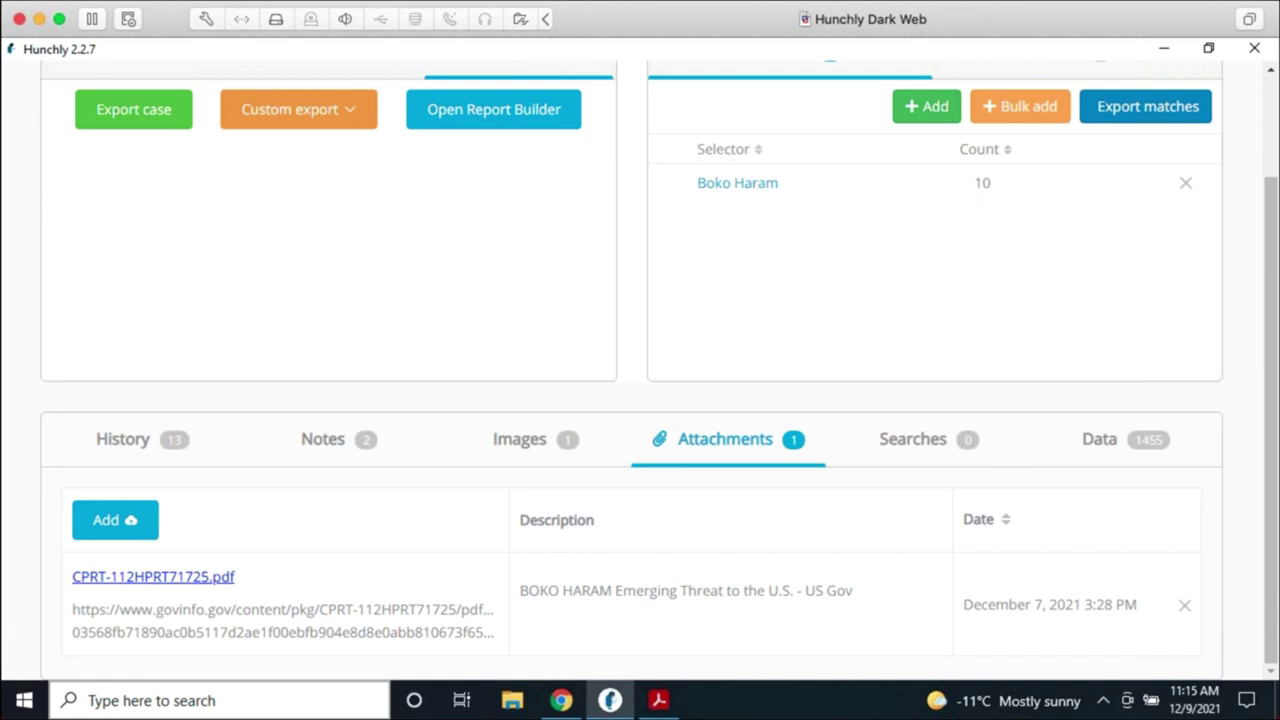
# Step: Bring the Chrome window with the OCCRP Aleph tab to the front
pyautogui.click(562, 702)
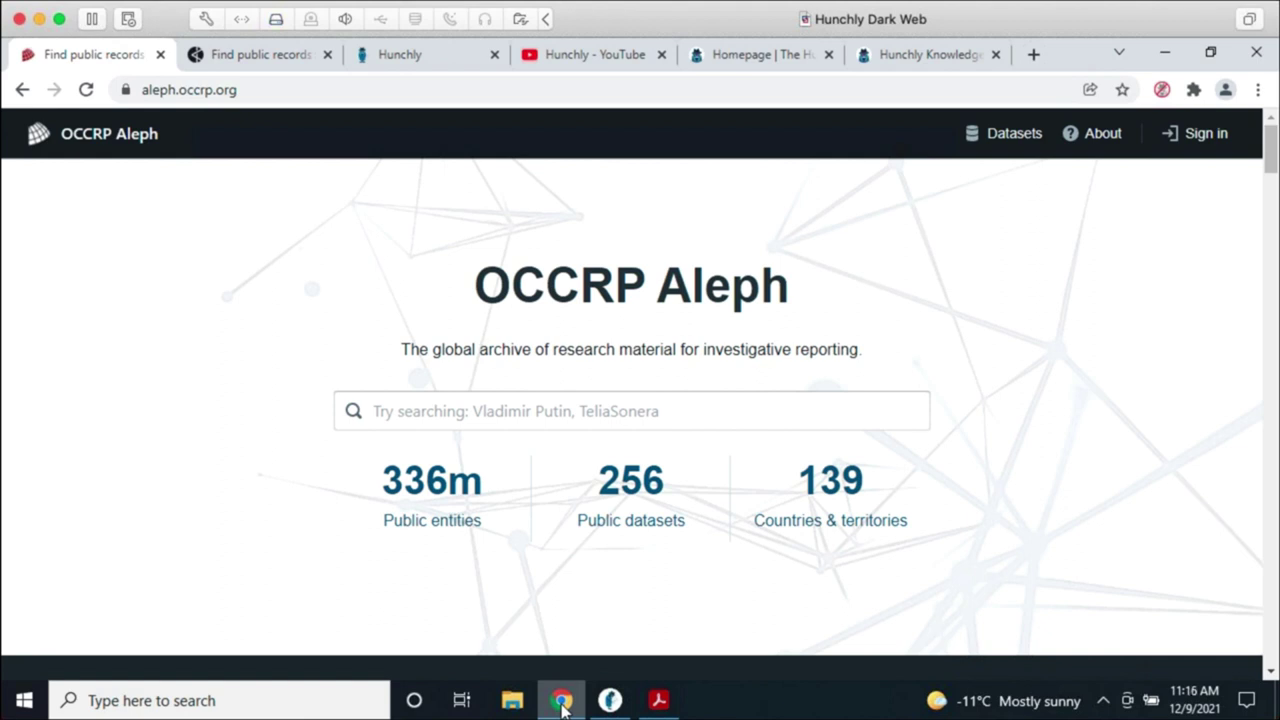
# Step: Search the Aleph archive for 'vladimir putin'
pyautogui.click(544, 413)
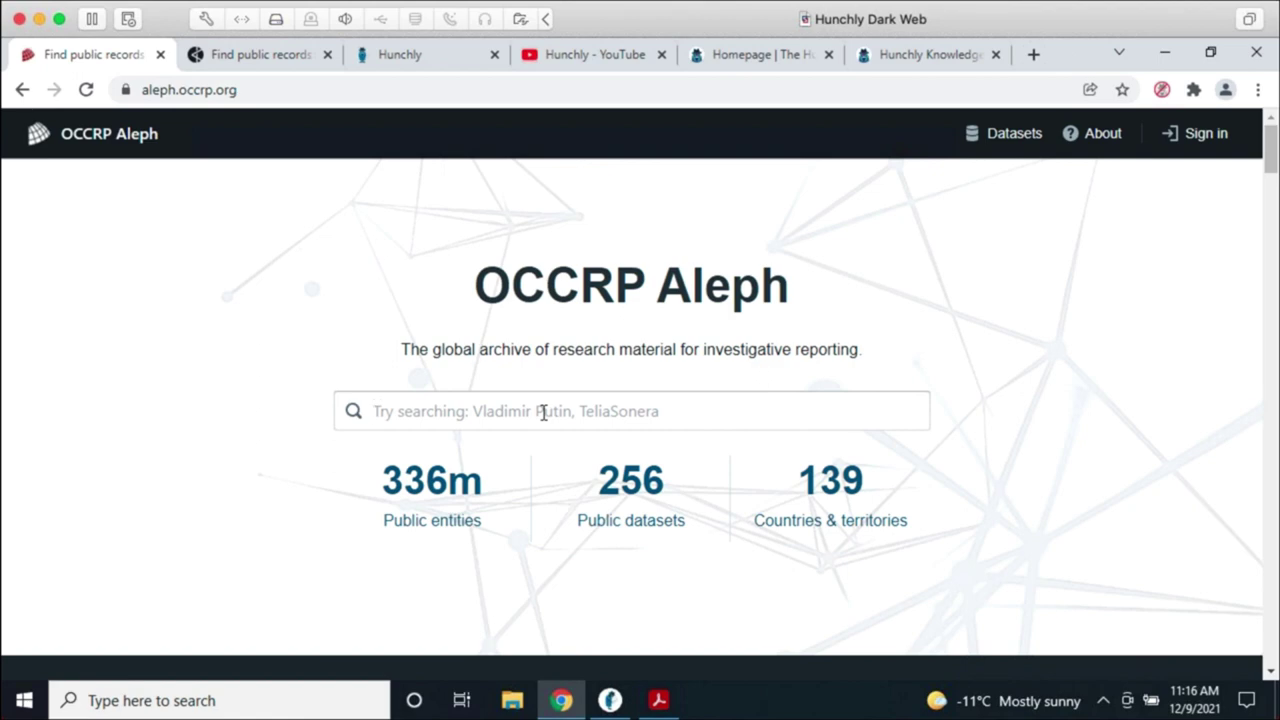
pyautogui.write('vladimir putin')
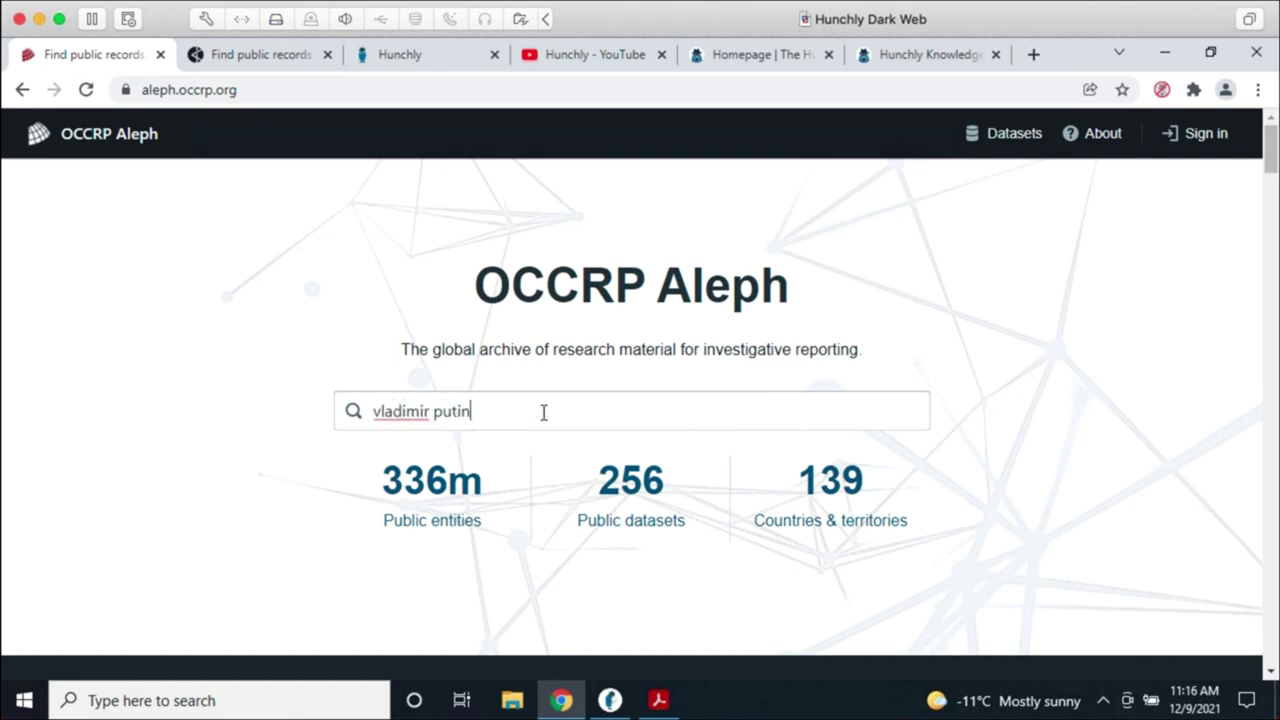
pyautogui.press('Return')
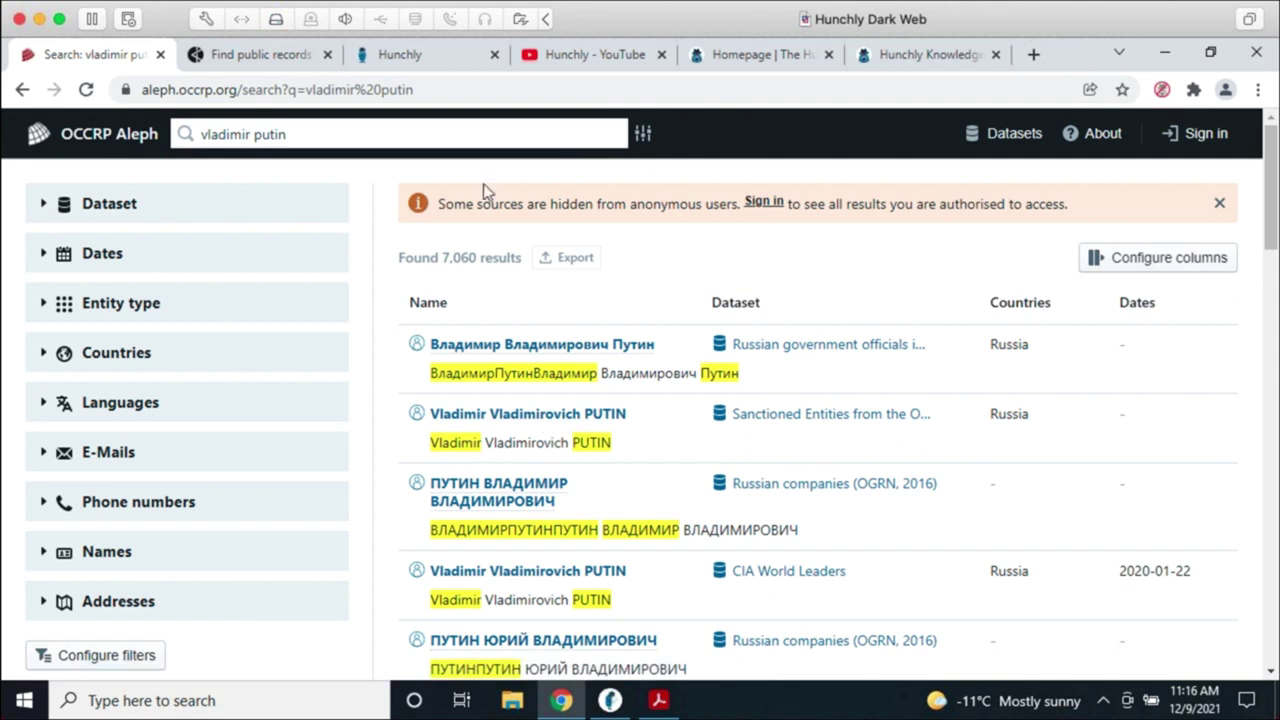
# Step: Expand the Dataset facet to list the 58 source datasets and their result counts
pyautogui.click(40, 206)
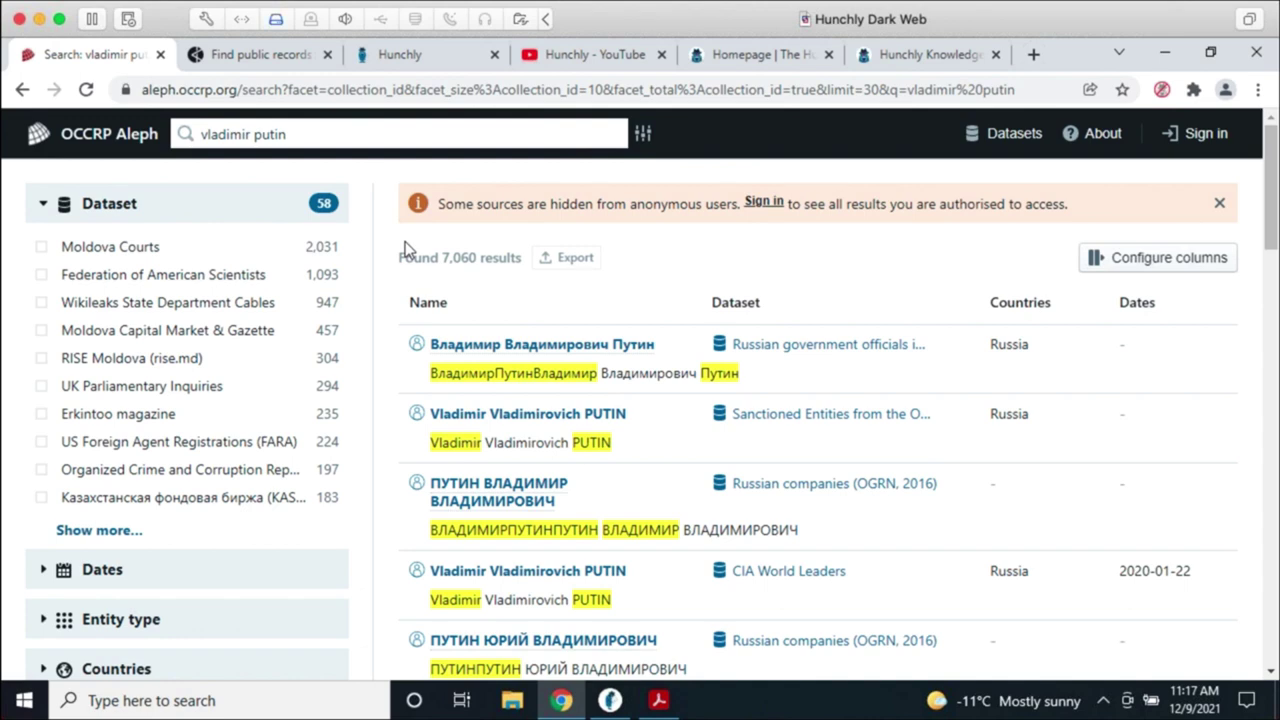
# Step: Close the 'Search: vladimir putin' tab to reveal the self-hosted Aleph home page
pyautogui.click(159, 55)
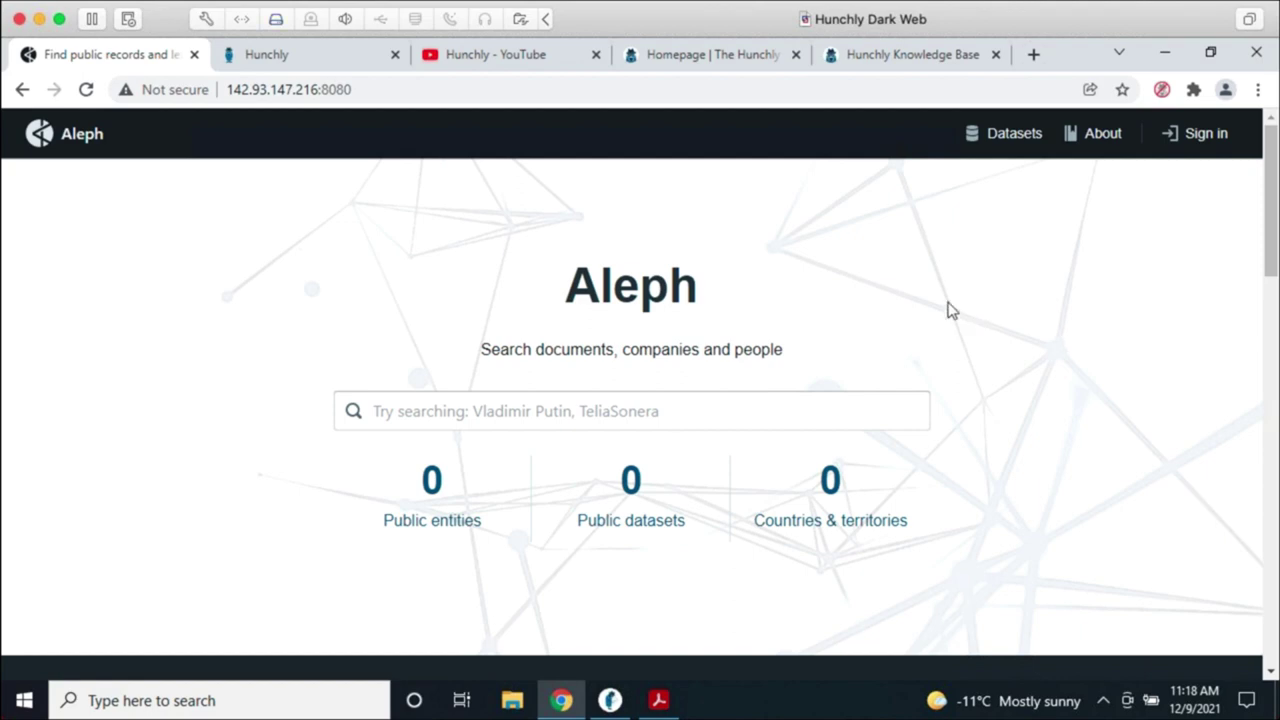
# Step: Sign in to Aleph with the account e-mail address and password
pyautogui.click(1212, 136)
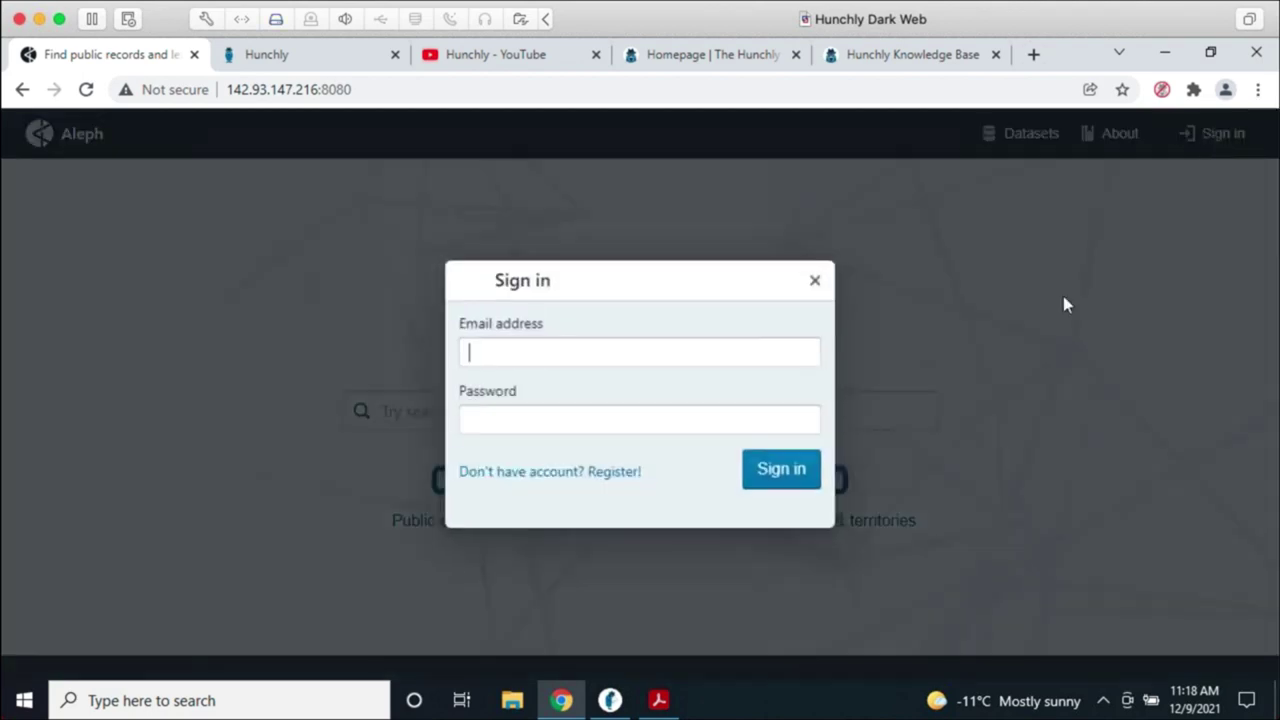
pyautogui.click(680, 350)
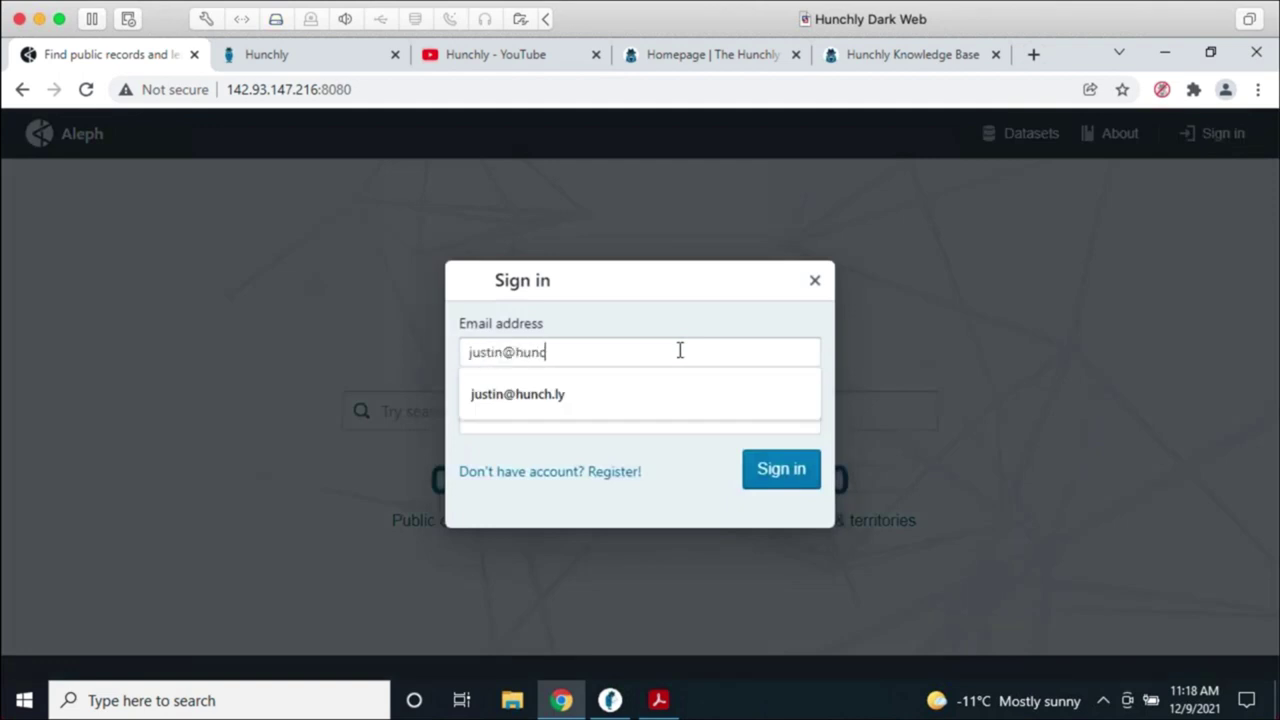
pyautogui.press('Tab')
pyautogui.write('********')
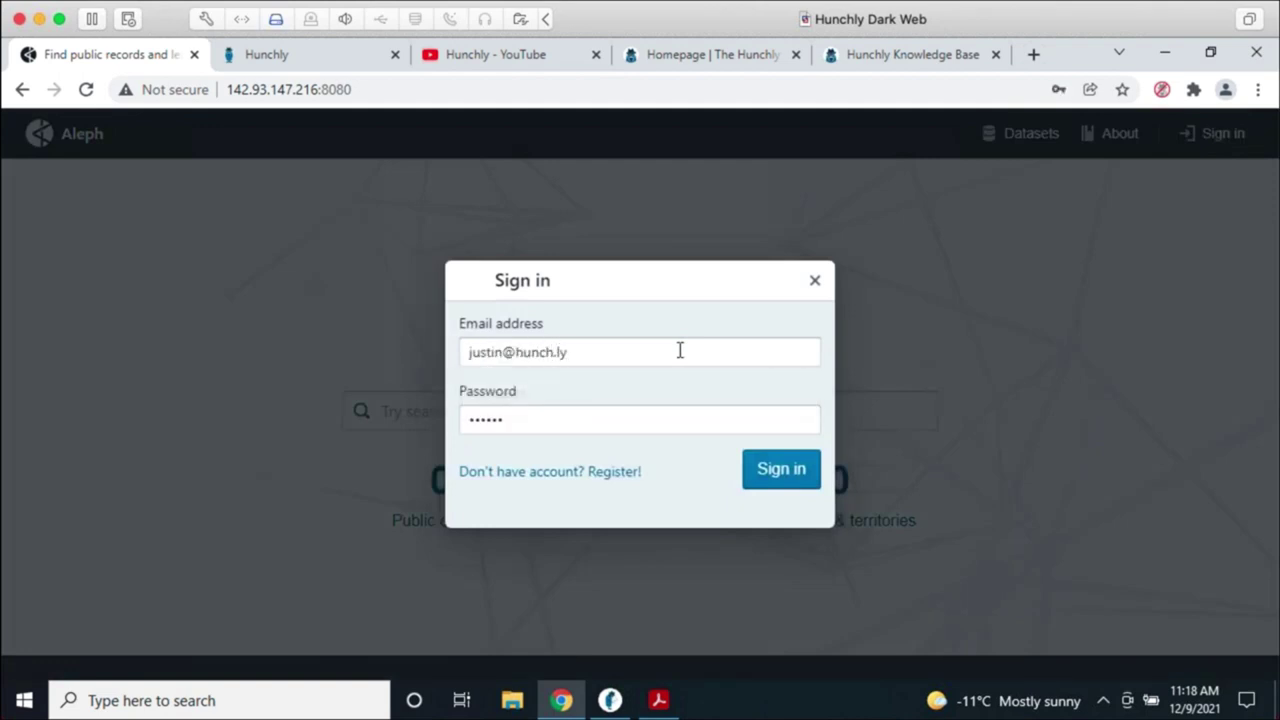
pyautogui.press('Return')
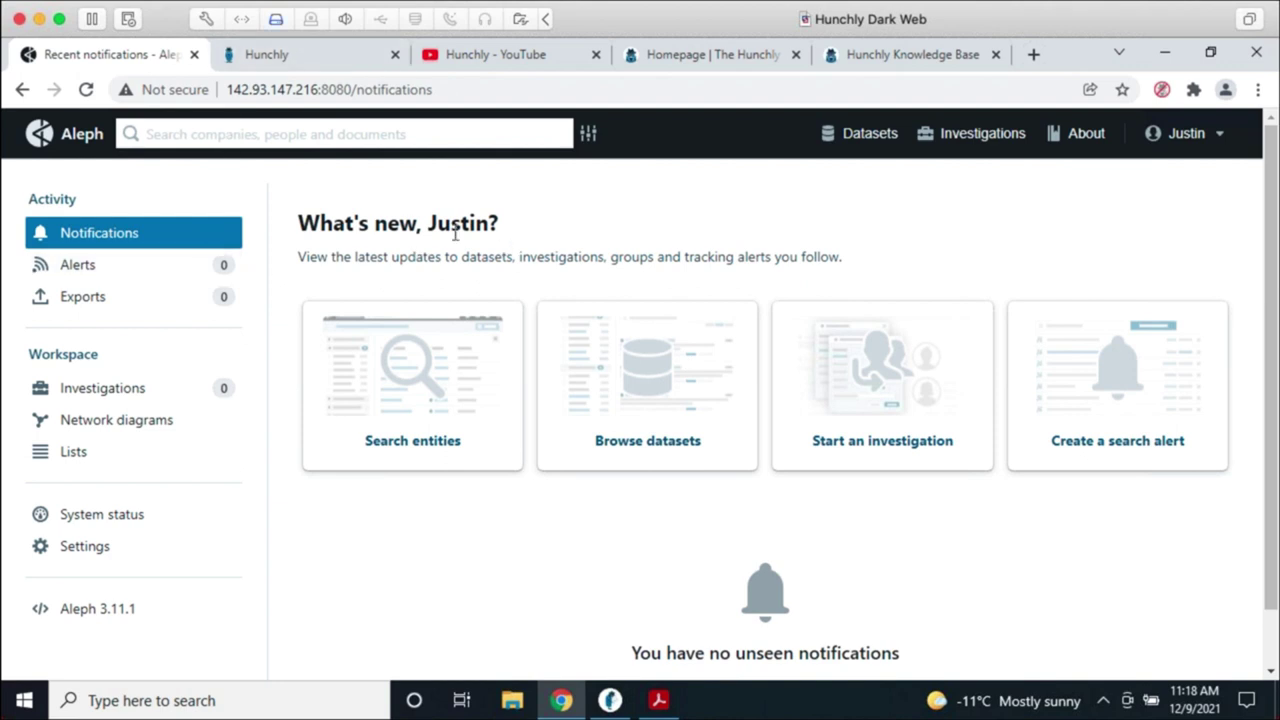
# Step: Create a tracking alert for the person's full name, then open the empty Investigations page
pyautogui.click(196, 268)
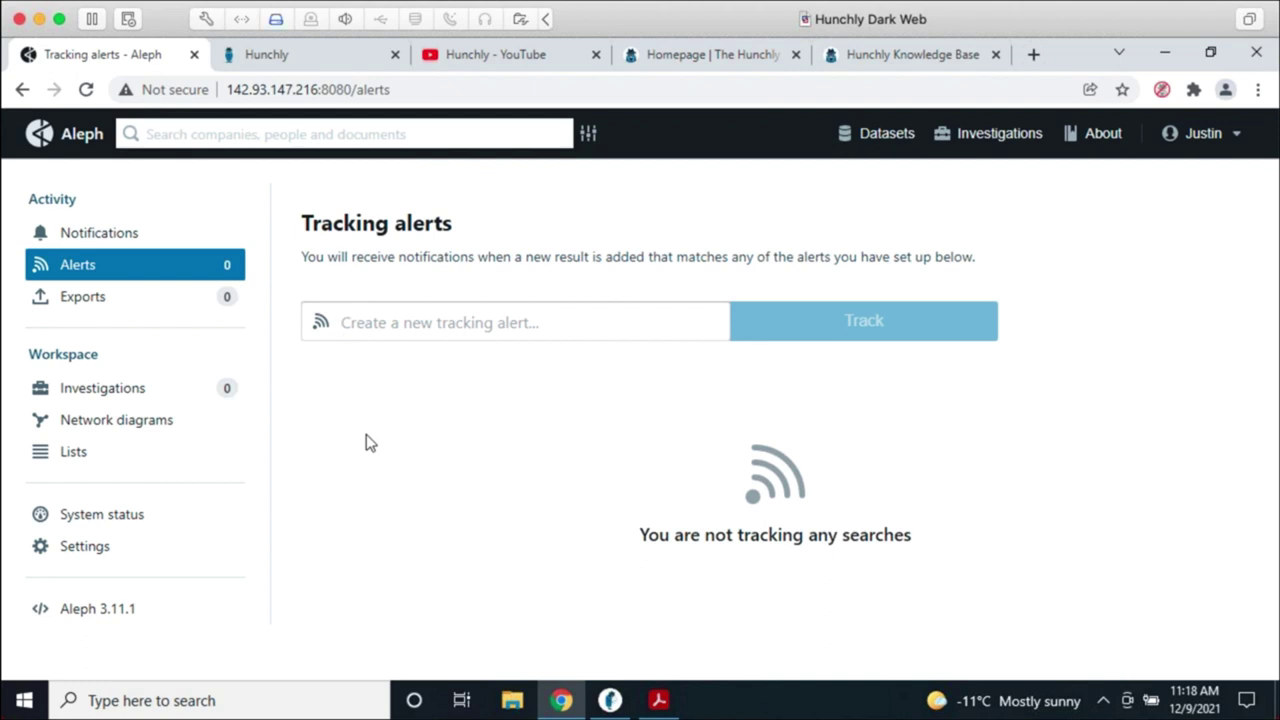
pyautogui.write('justin seitz')
pyautogui.press('Return')
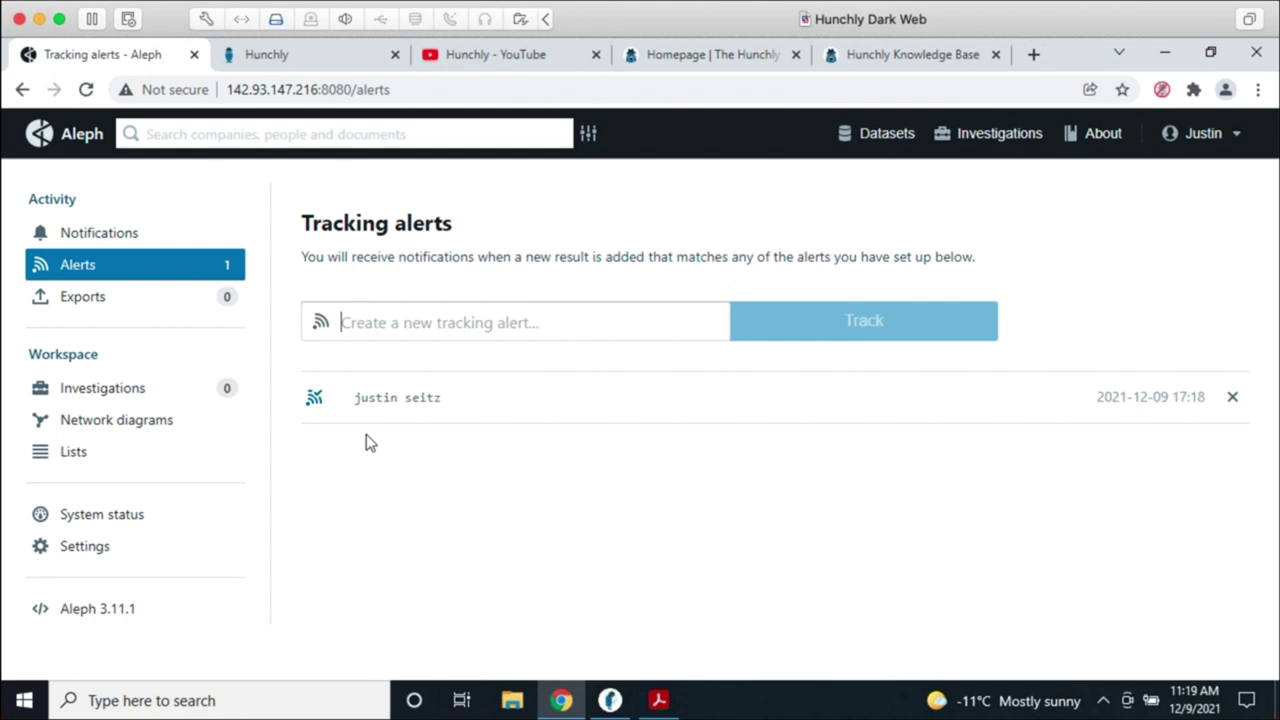
pyautogui.click(160, 390)
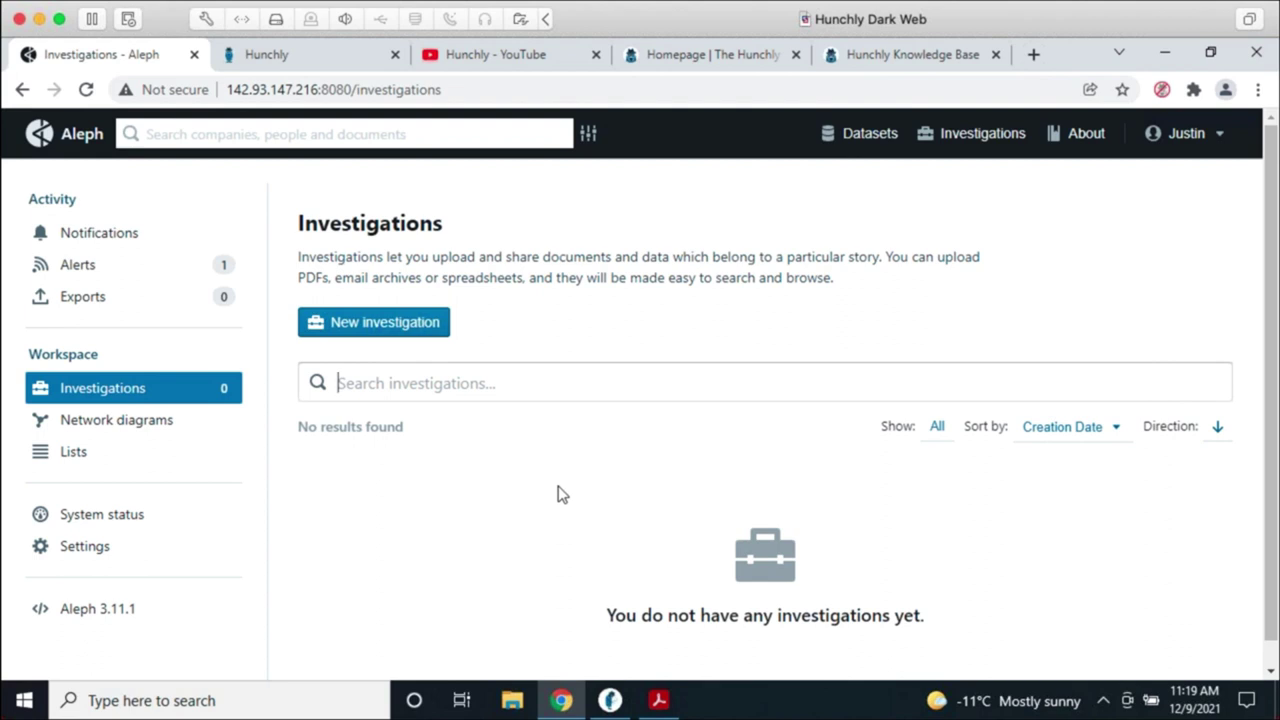
# Step: Start a new investigation titled 'Truth Social App' with summary 'DJT new social media platform.'
pyautogui.click(390, 322)
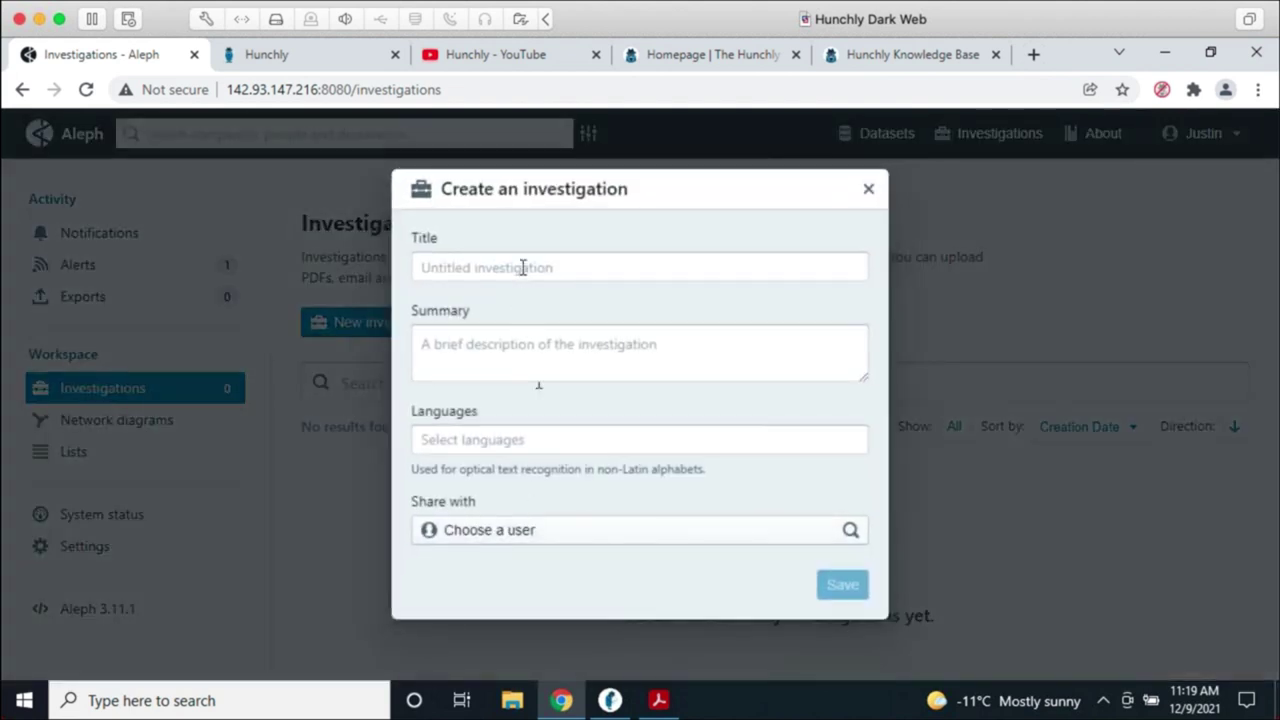
pyautogui.write('Truth Social App')
pyautogui.press('Tab')
pyautogui.write('Din')
pyautogui.press('BackSpace')
pyautogui.press('BackSpace')
pyautogui.write('JT new social media platform.')
# Step: Add Russian and Arabic as the investigation's languages
pyautogui.click(471, 439)
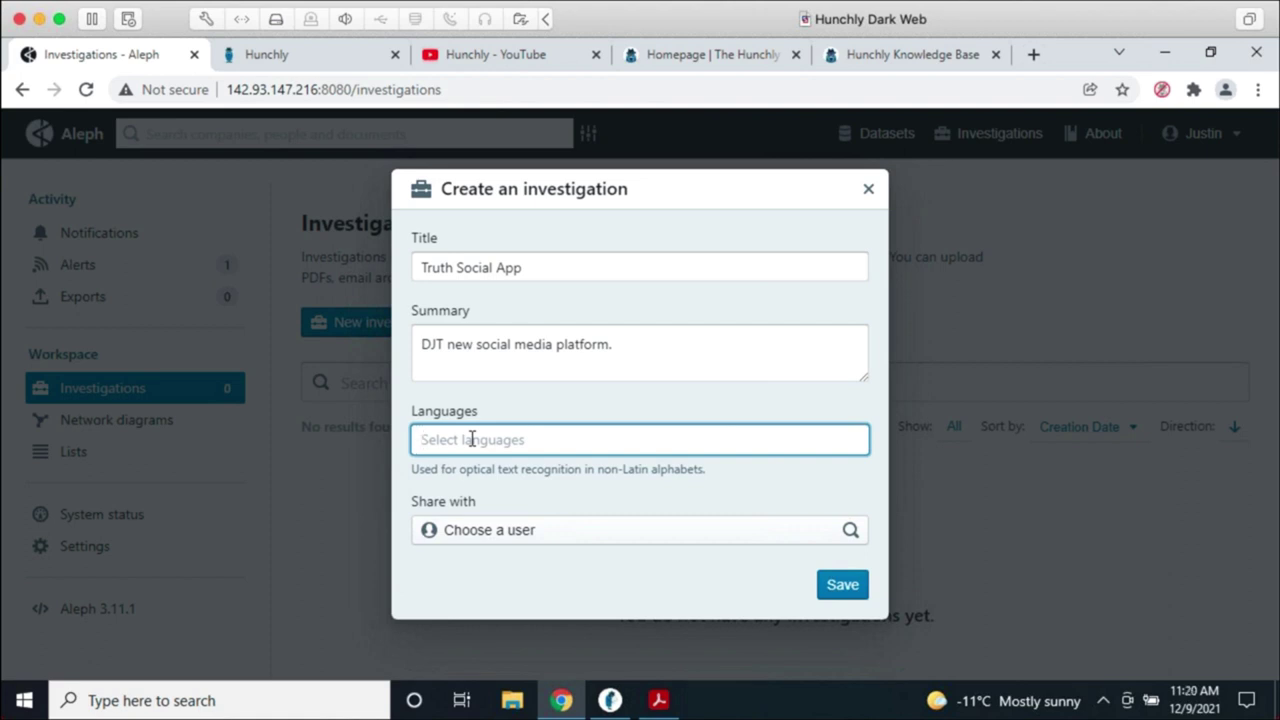
pyautogui.click(472, 439)
pyautogui.write('russi')
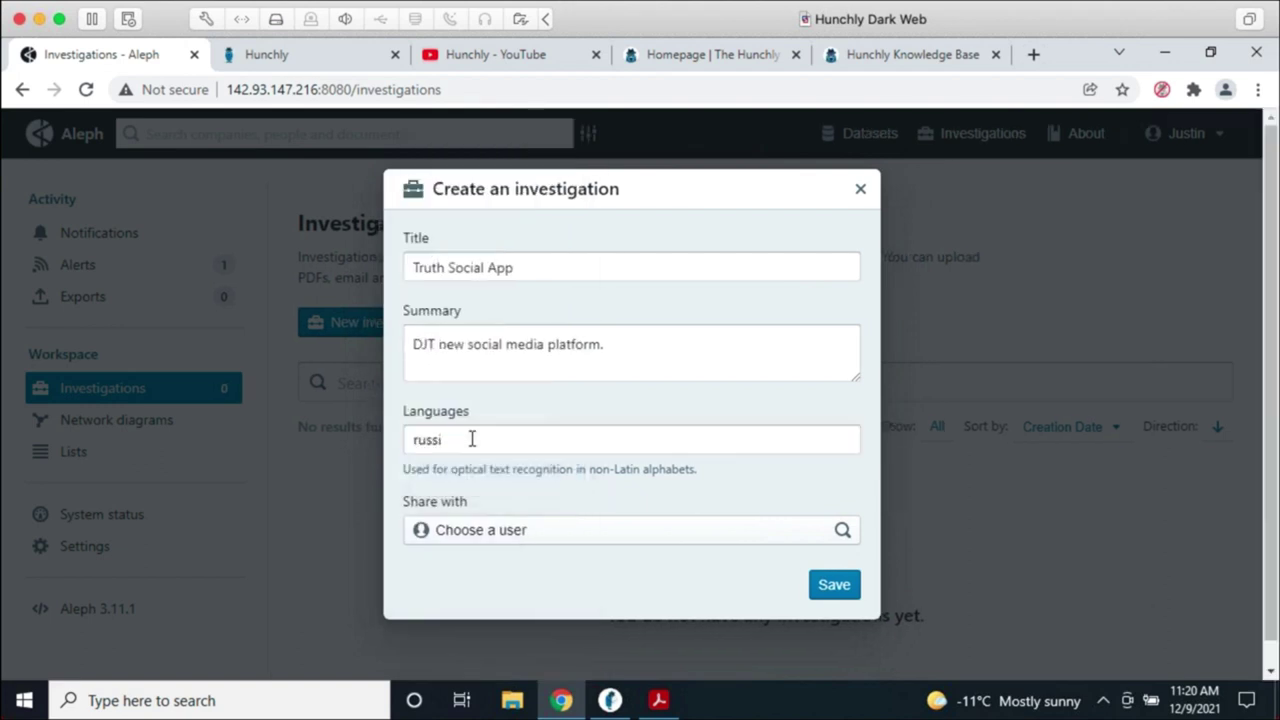
pyautogui.write('a')
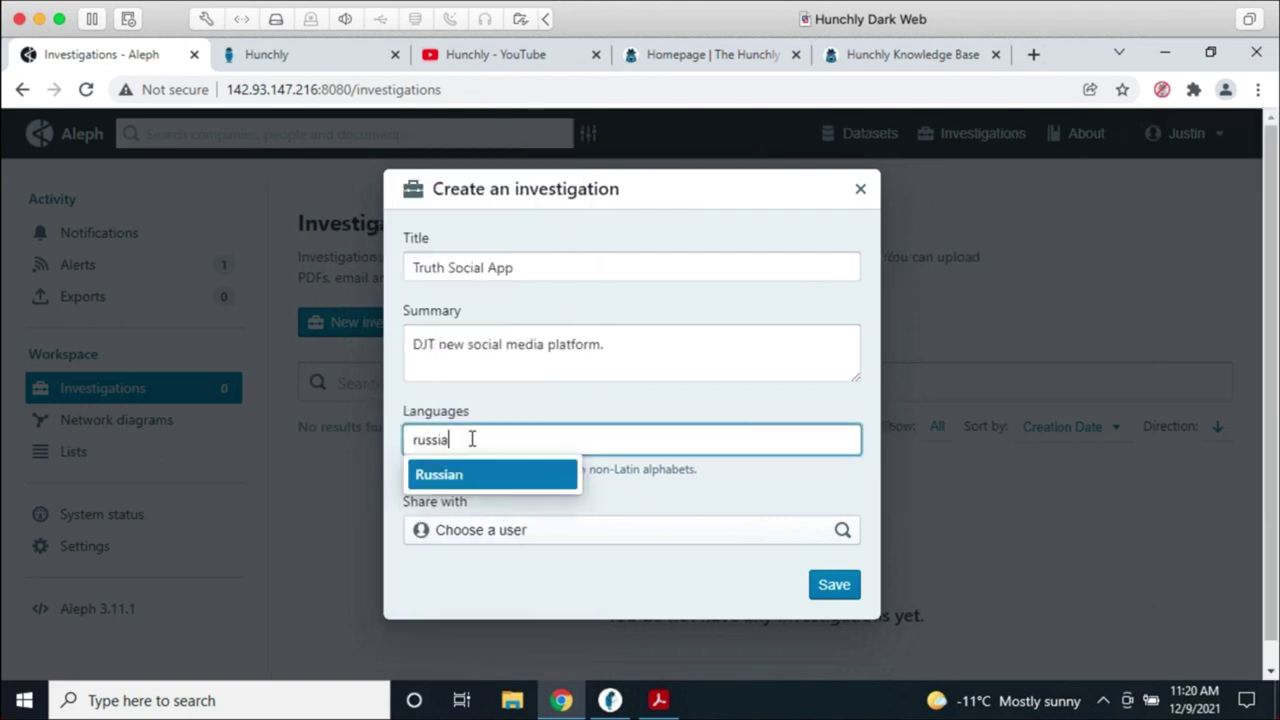
pyautogui.click(460, 485)
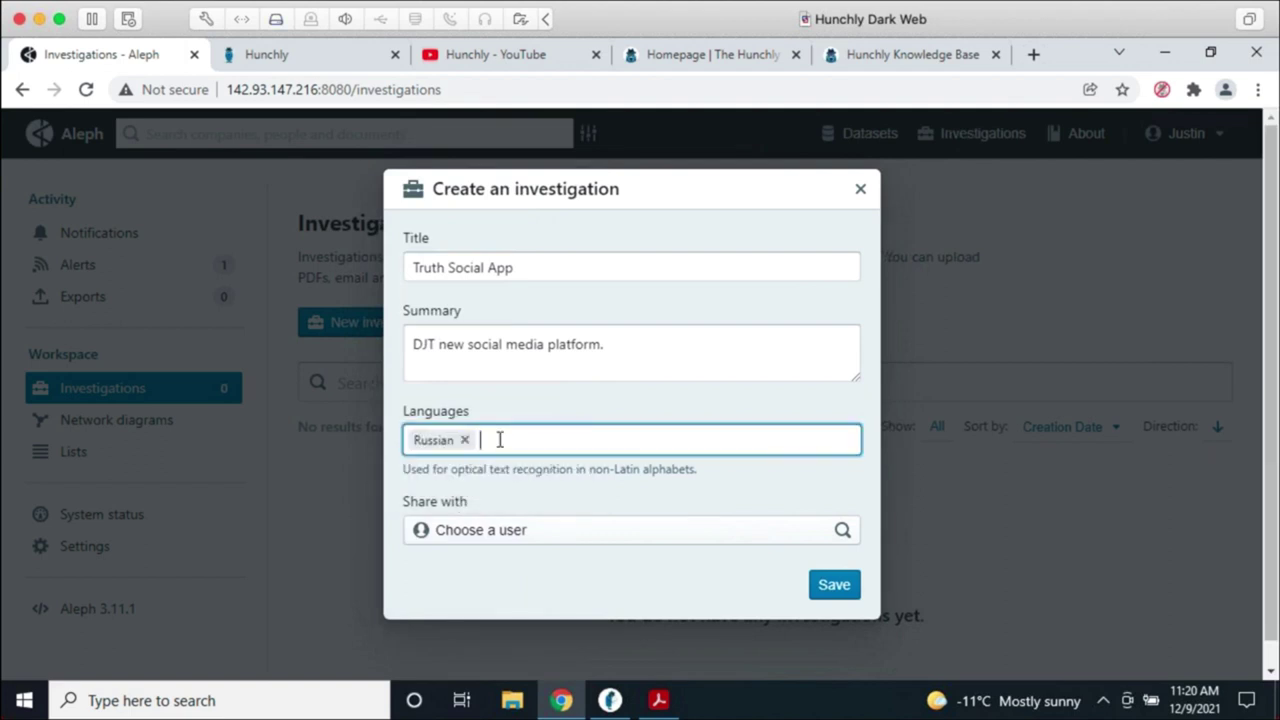
pyautogui.click(499, 440)
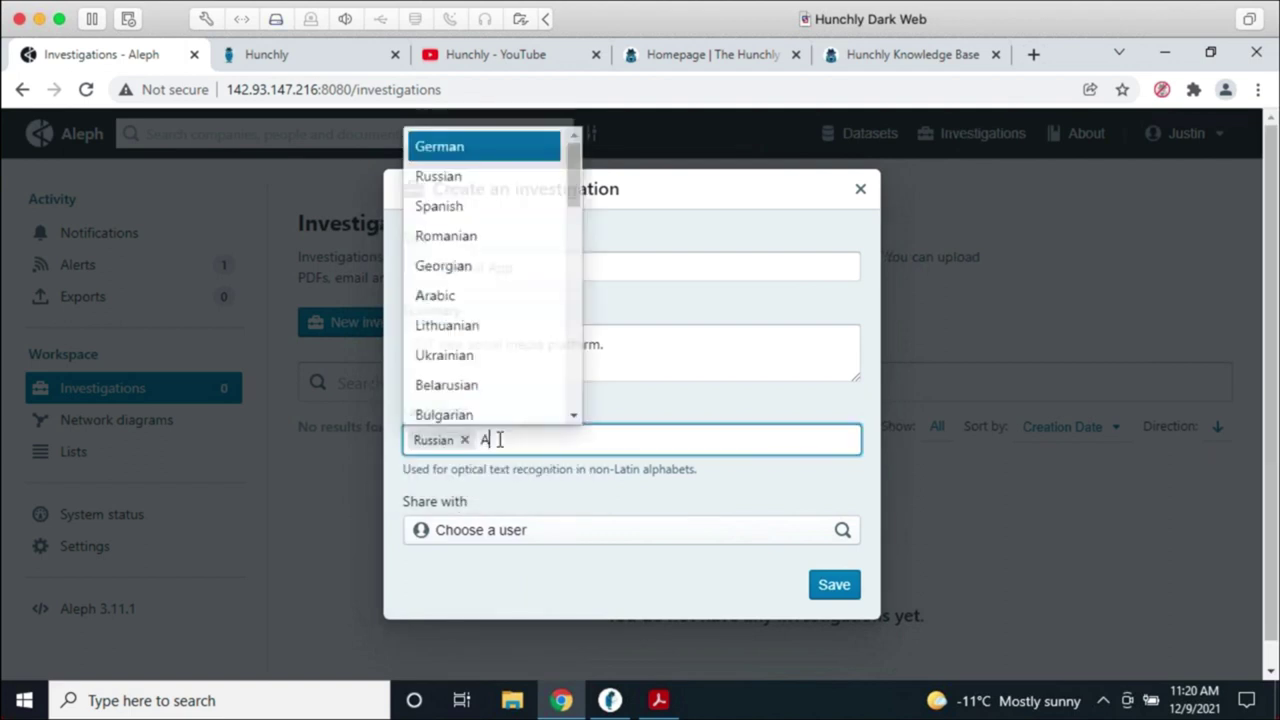
pyautogui.write('Arabic')
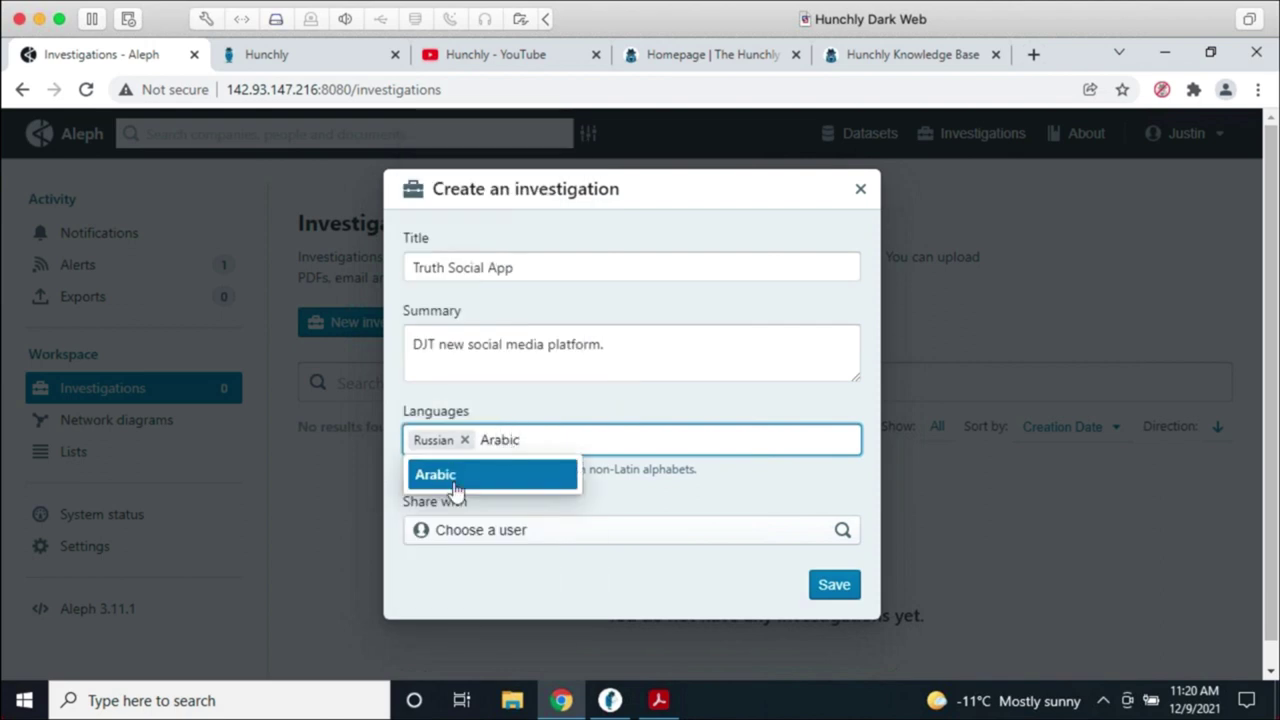
pyautogui.click(449, 480)
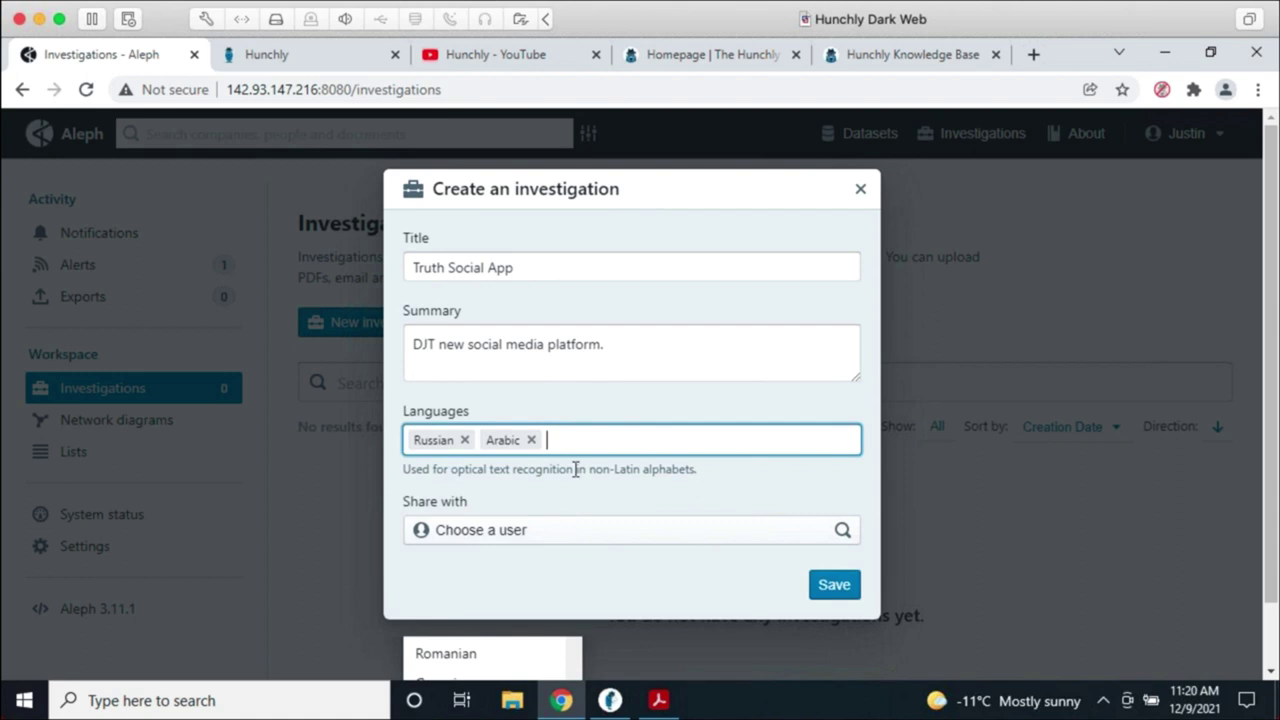
# Step: Share the investigation with one colleague and save it
pyautogui.click(574, 533)
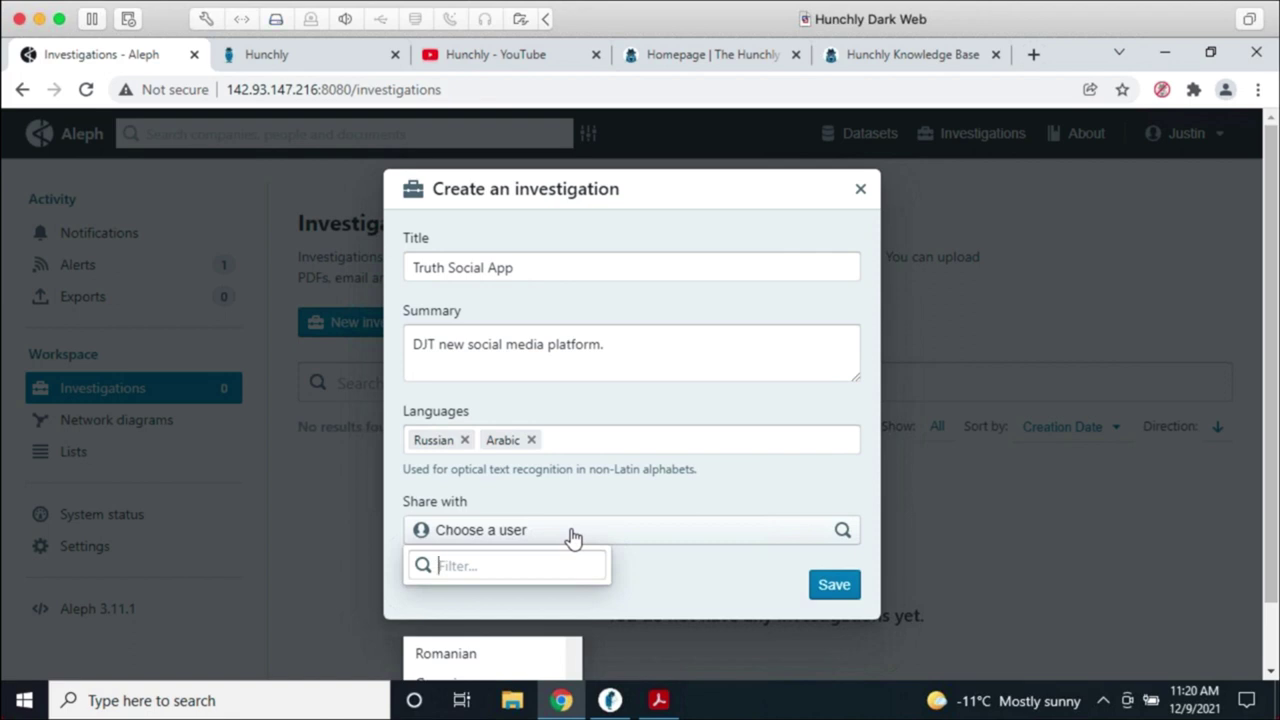
pyautogui.write('phil')
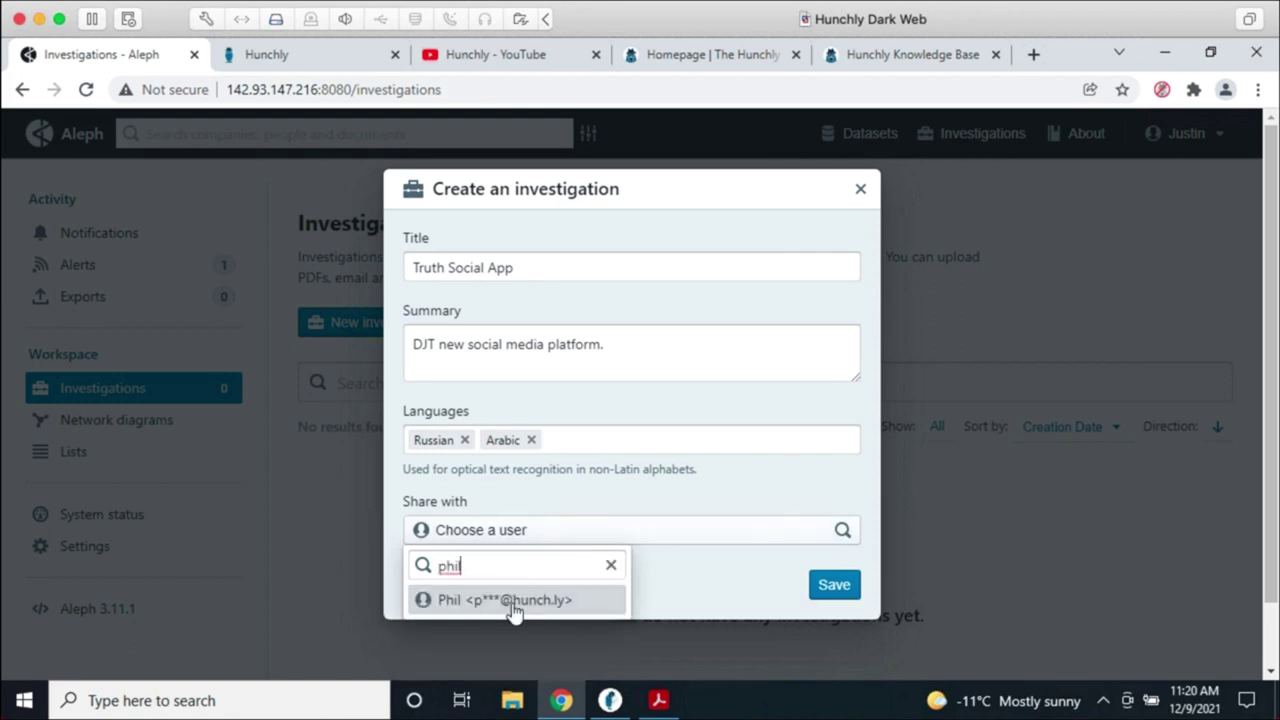
pyautogui.click(517, 604)
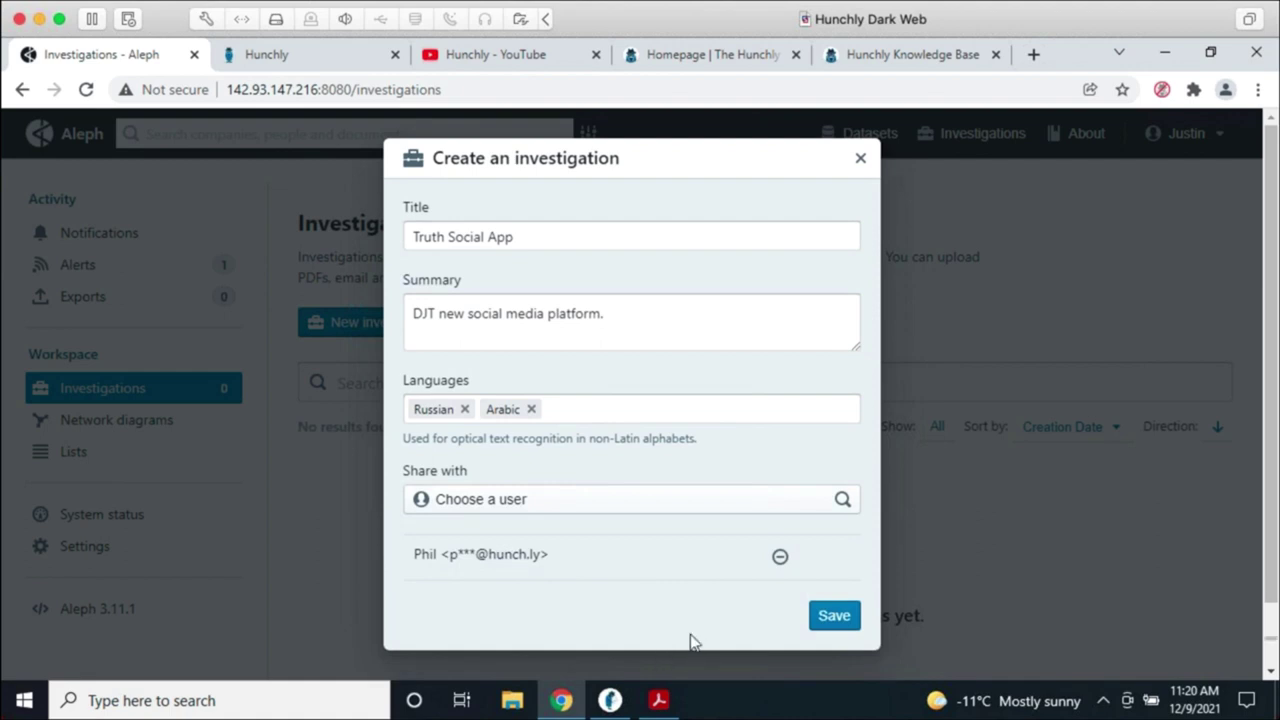
pyautogui.click(832, 617)
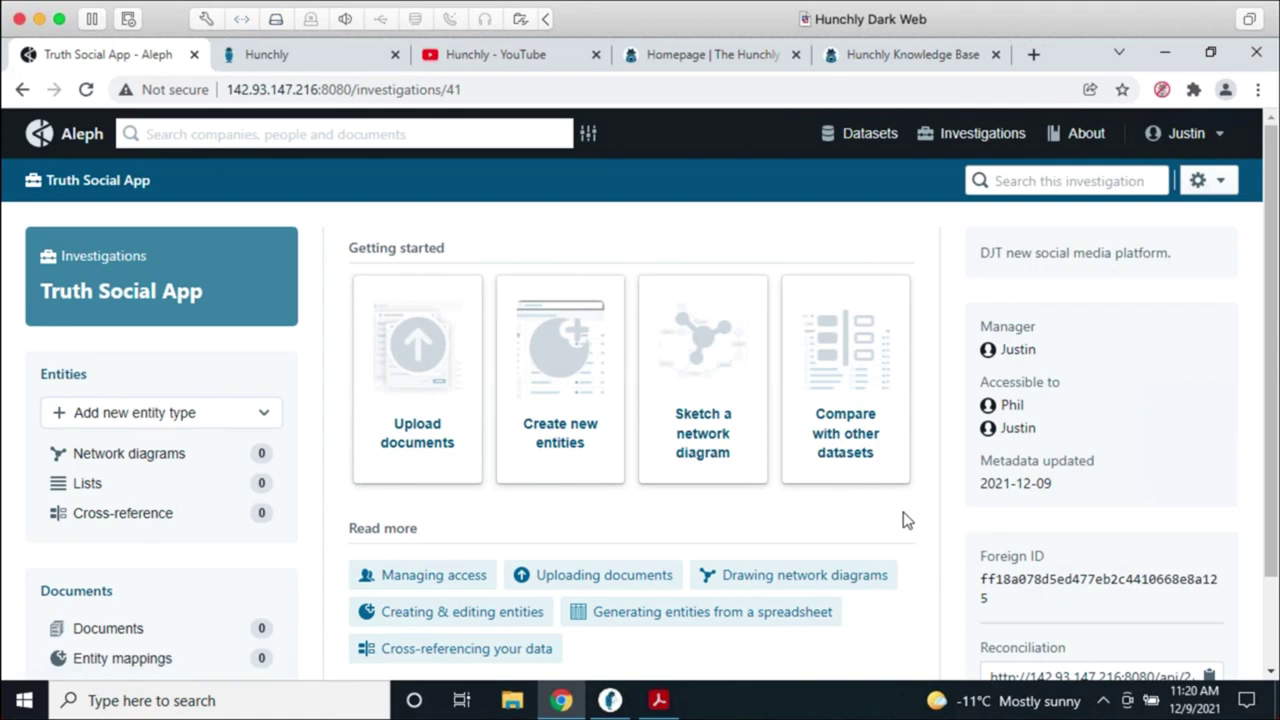
# Step: Create the 'Truth Social App Network' diagram with summary 'Drawing out the network.'
pyautogui.click(717, 449)
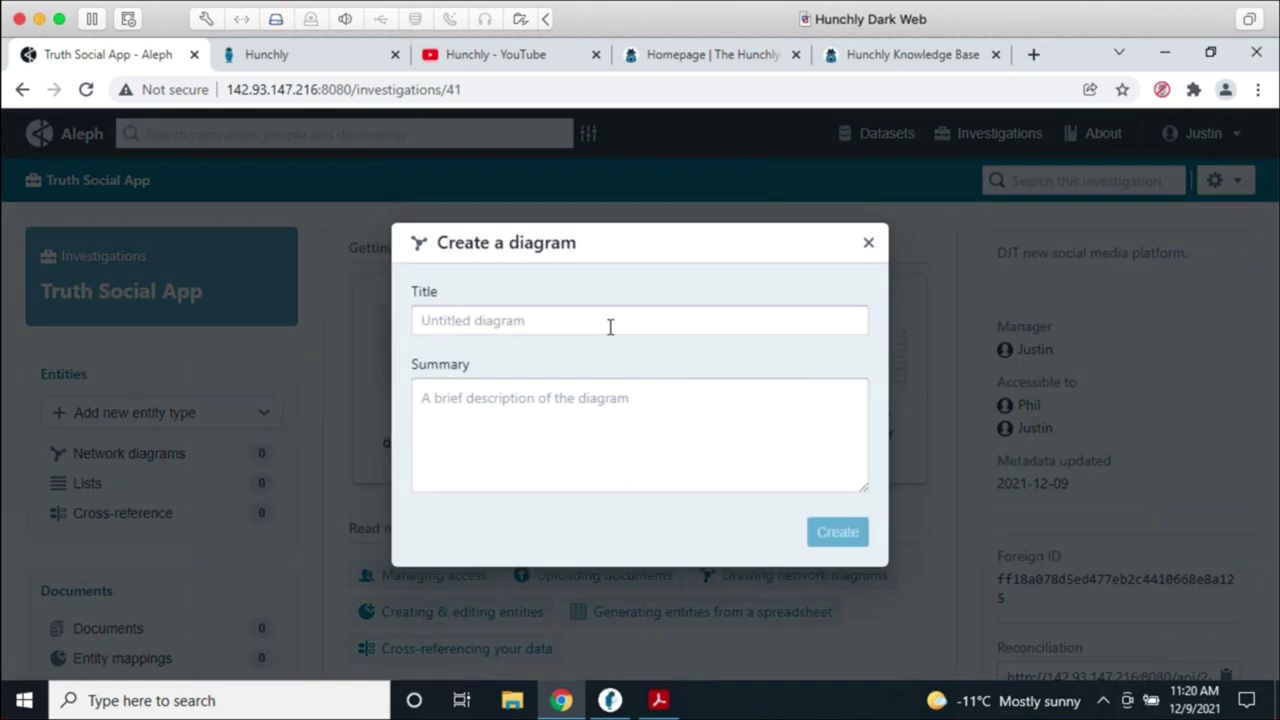
pyautogui.write('Truth Soc')
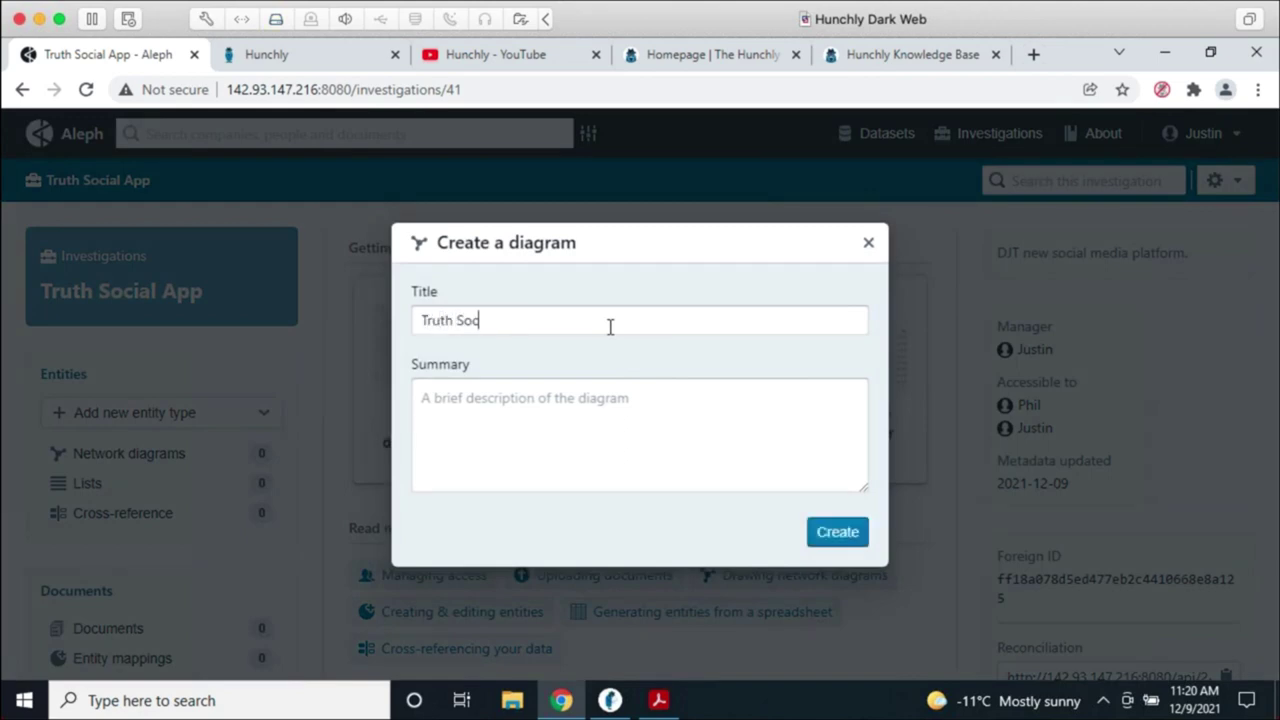
pyautogui.write('ial App Network')
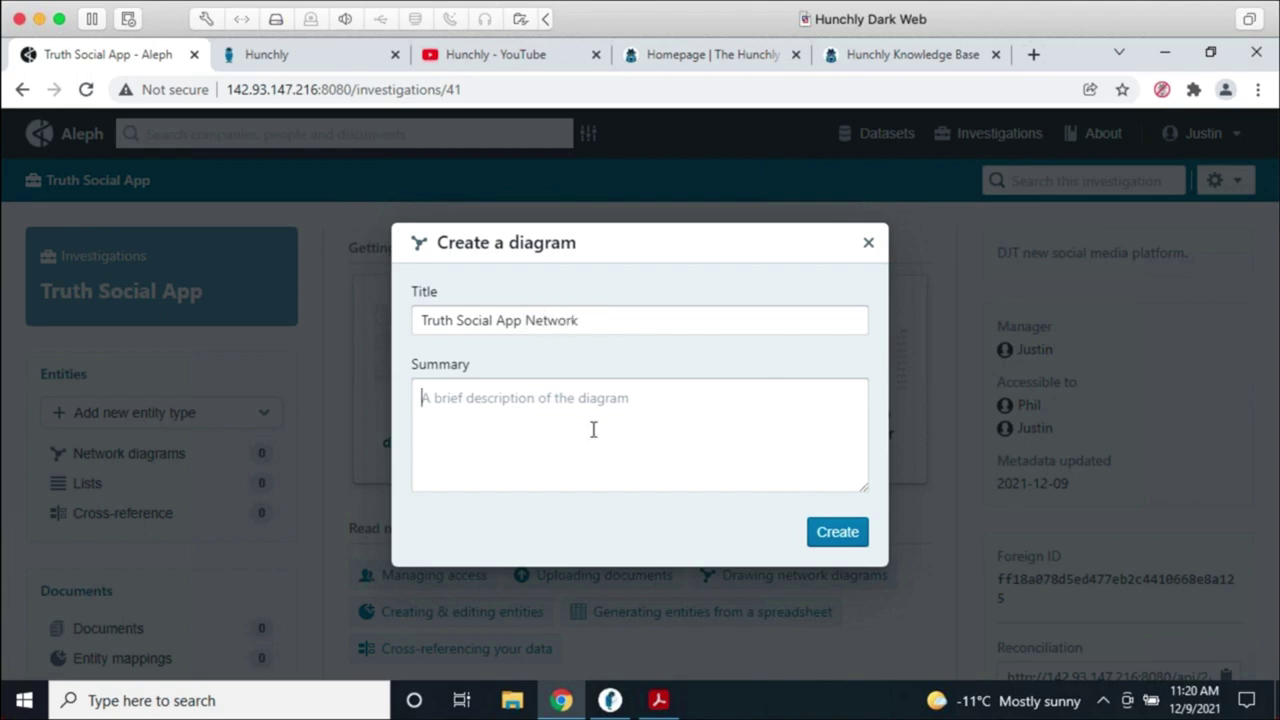
pyautogui.write('Drawing out the')
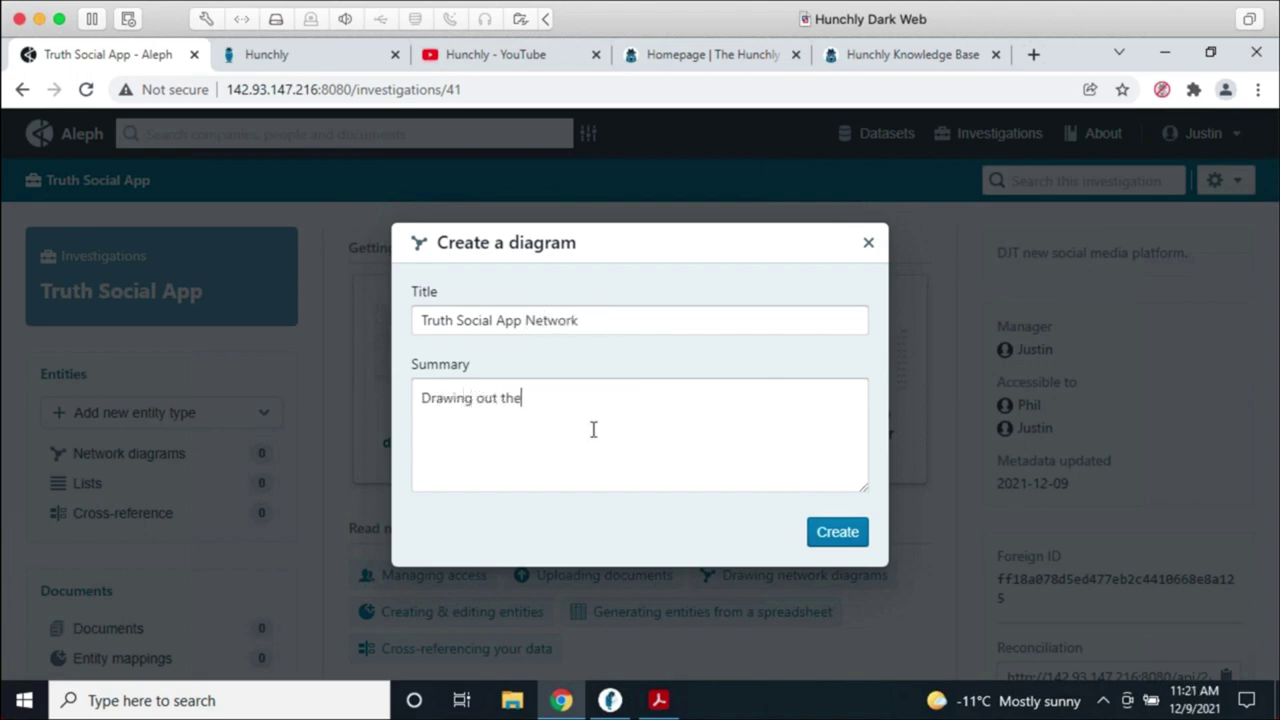
pyautogui.write(' network.')
pyautogui.click(822, 532)
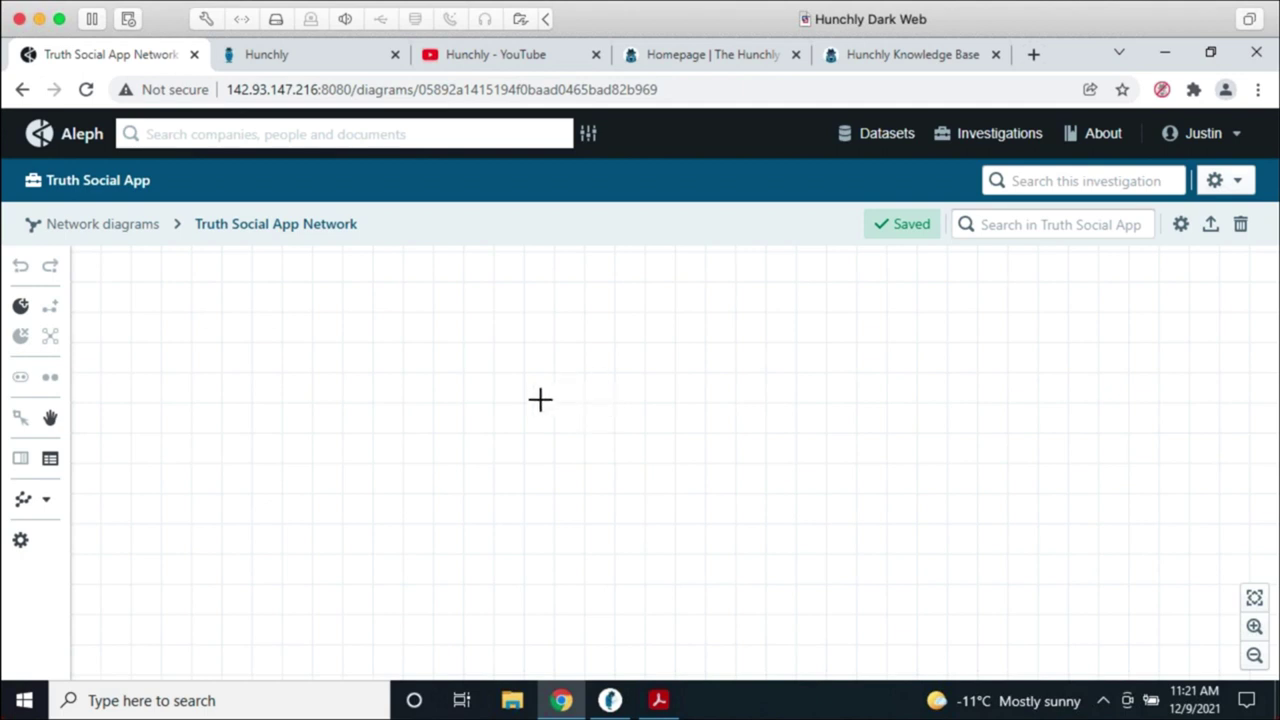
pyautogui.click(20, 306)
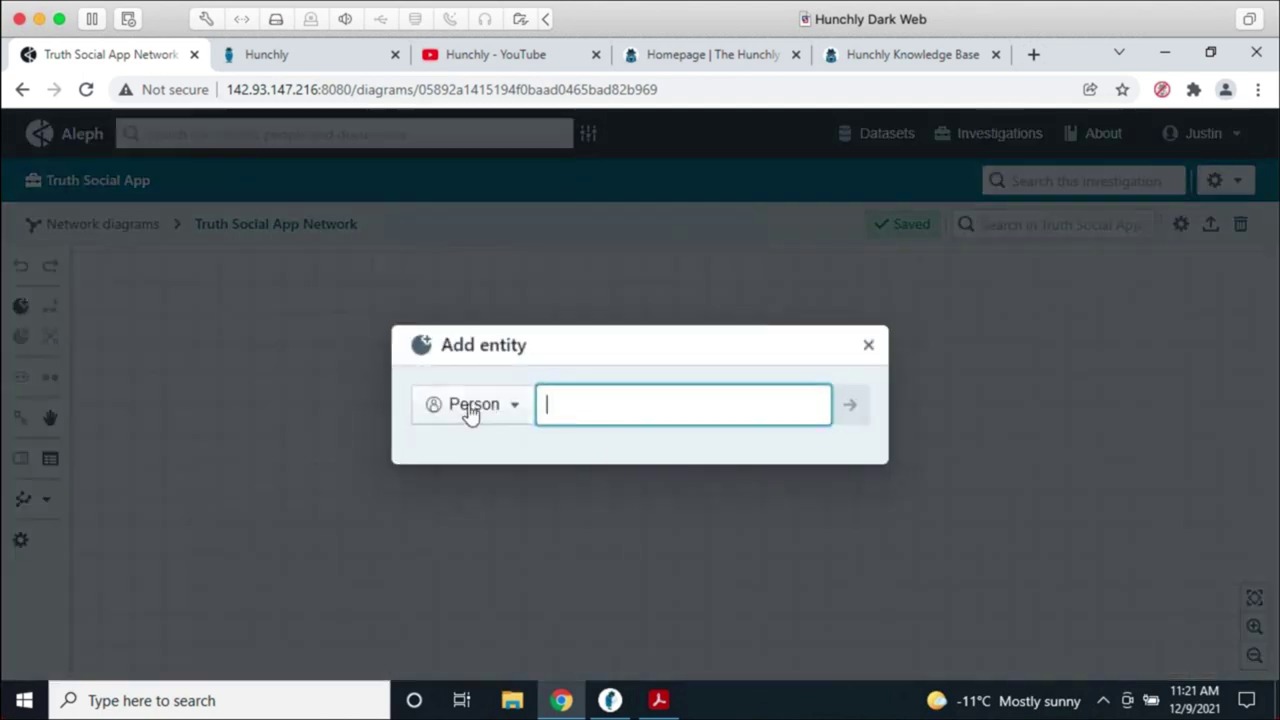
# Step: Add the named person entity to the diagram and move it lower left
pyautogui.write('Dona')
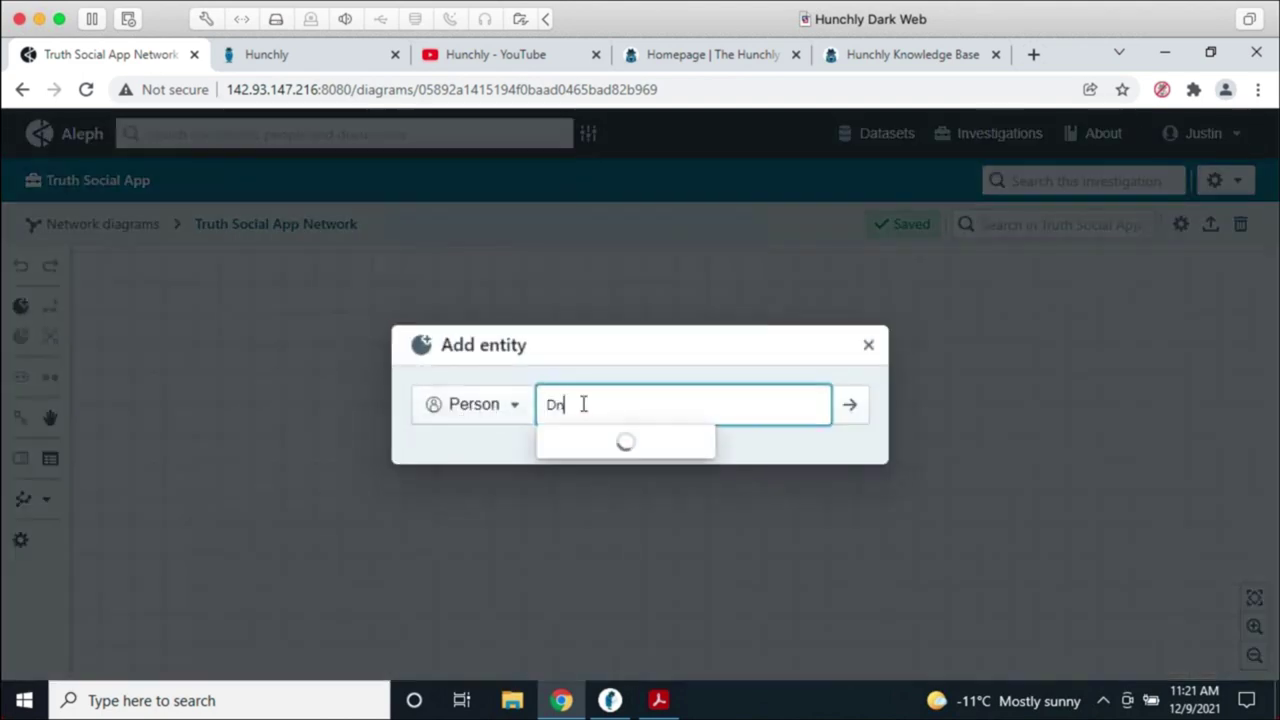
pyautogui.write('ld Trump')
pyautogui.press('Return')
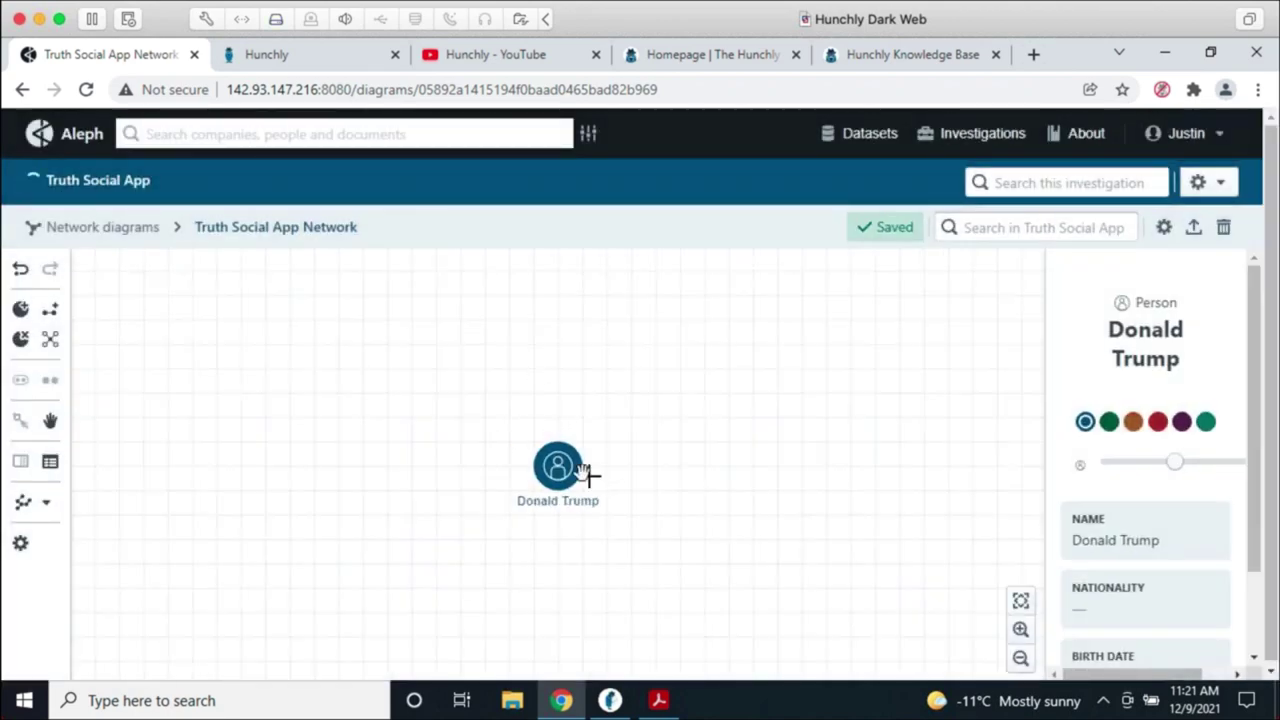
pyautogui.moveTo(576, 452); pyautogui.dragTo(508, 491)
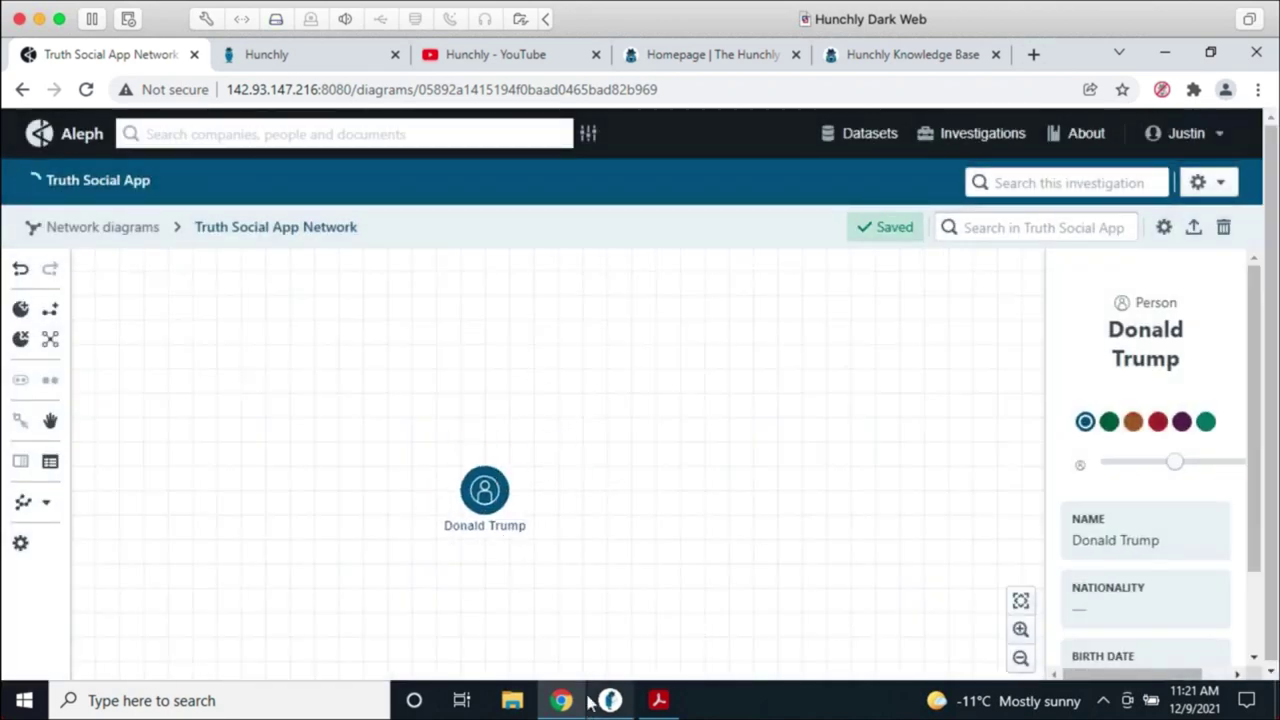
# Step: Add the Company 'Trump Media & Technology Group' and place it right of the person
pyautogui.click(20, 308)
pyautogui.click(471, 413)
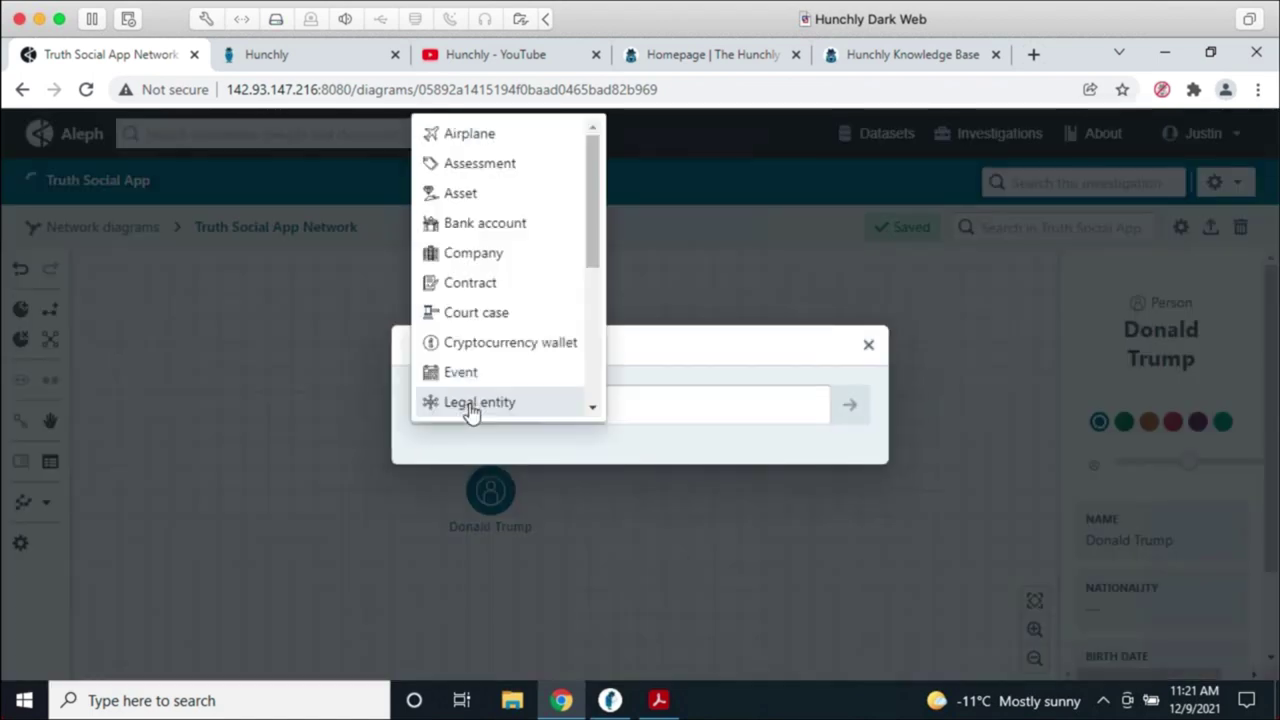
pyautogui.click(520, 256)
pyautogui.click(601, 400)
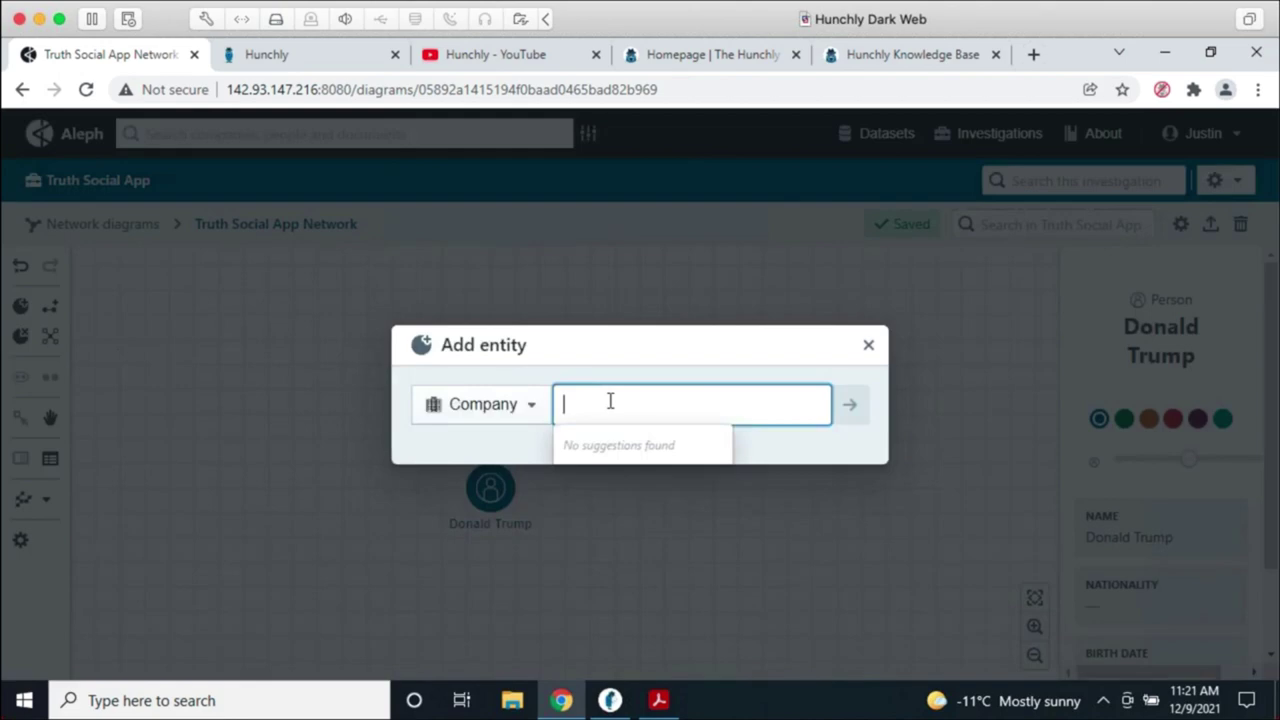
pyautogui.write('Trump Me')
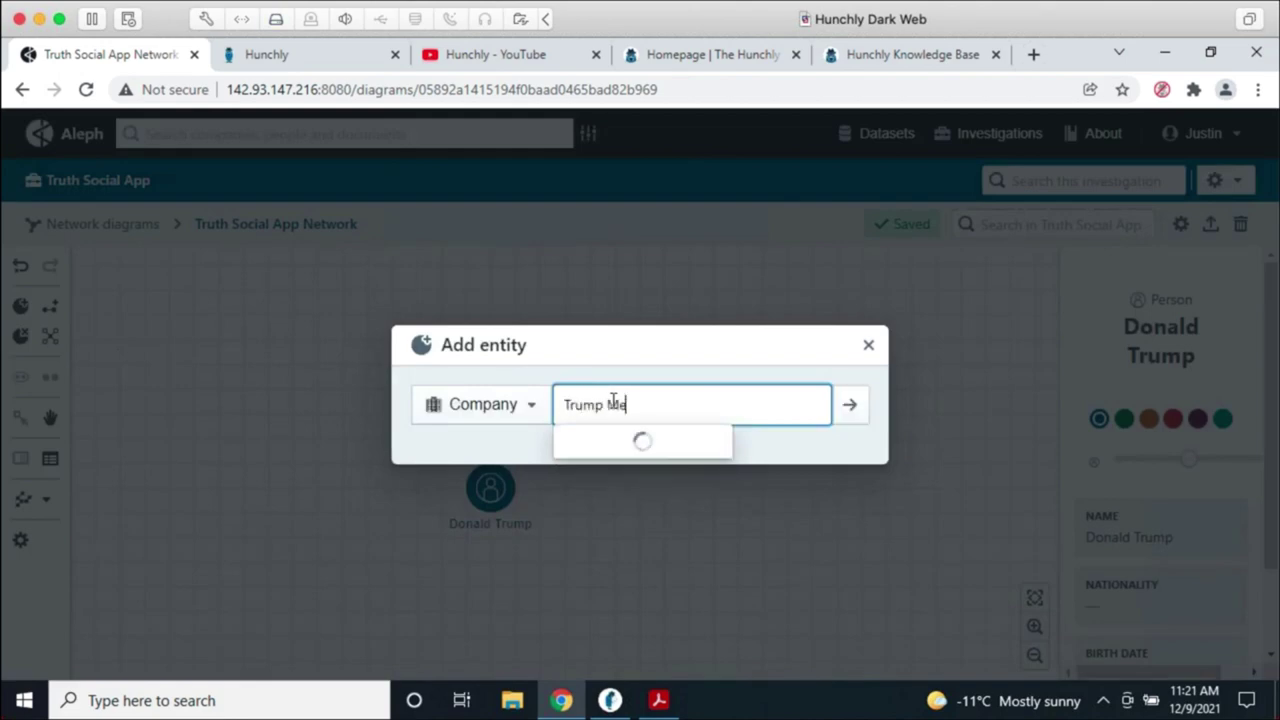
pyautogui.write('dia & Techno')
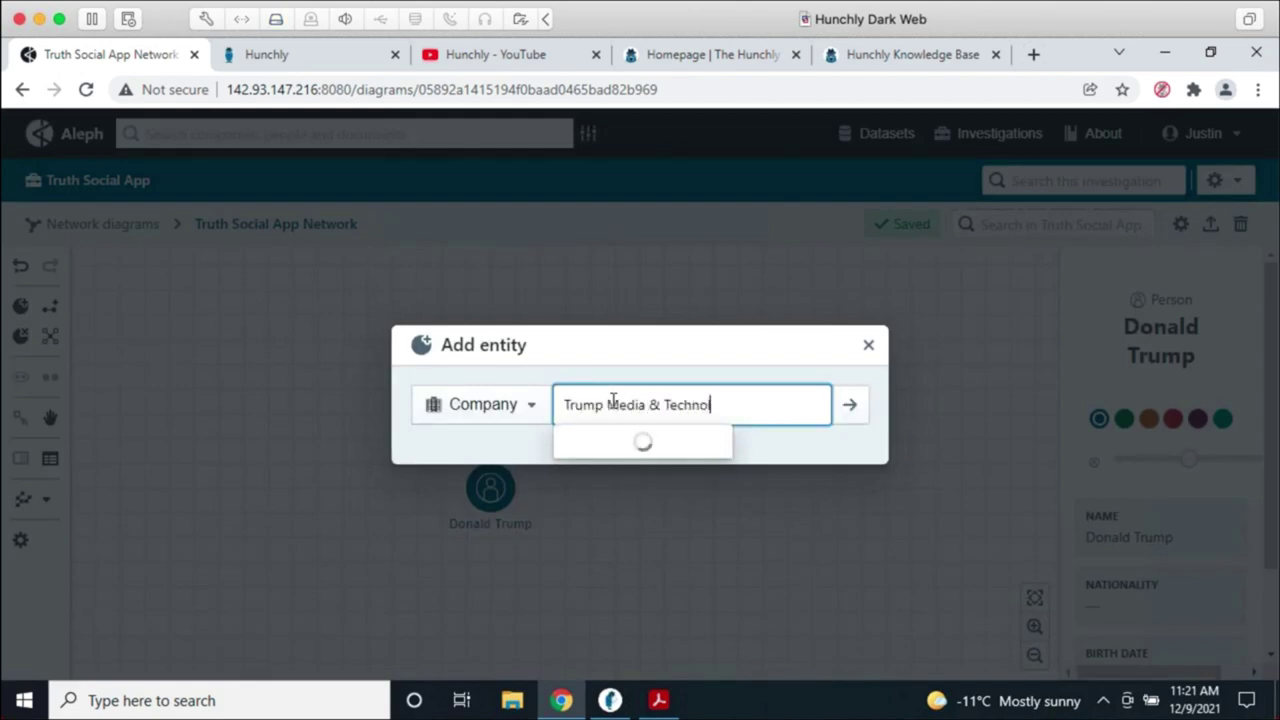
pyautogui.write('logy Group')
pyautogui.press('Return')
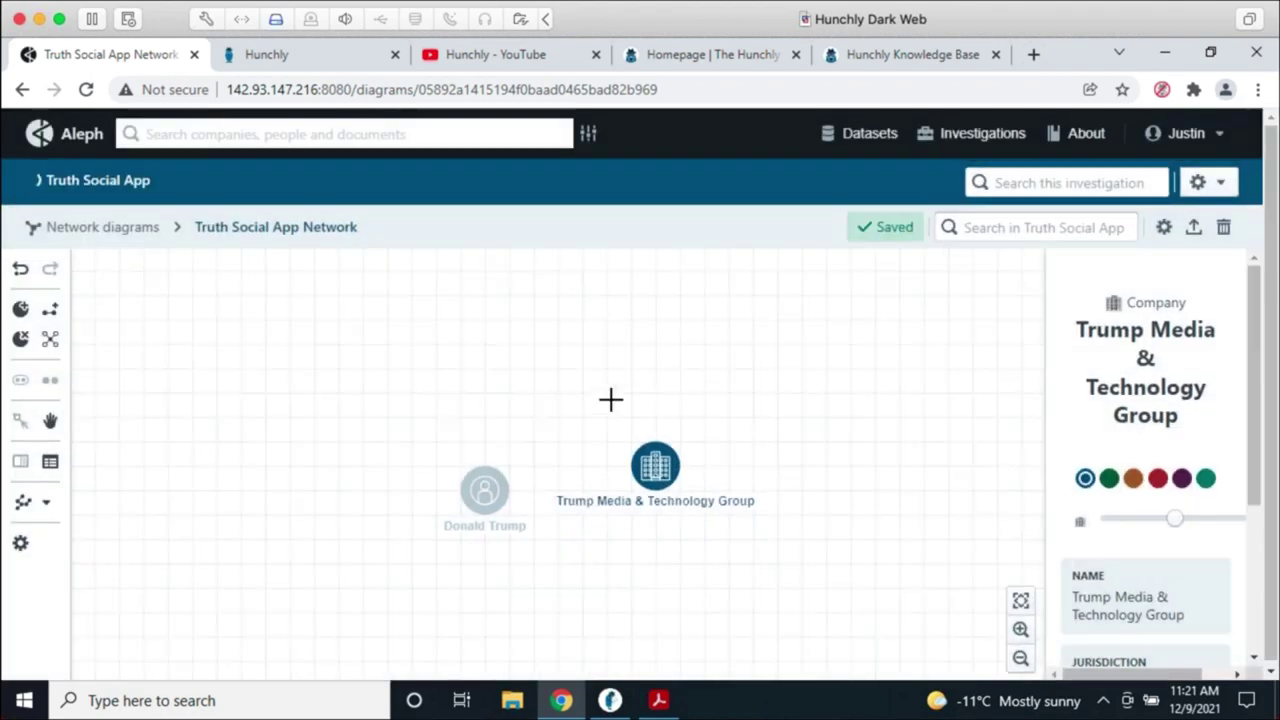
pyautogui.moveTo(665, 475); pyautogui.dragTo(714, 500)
pyautogui.click(490, 535)
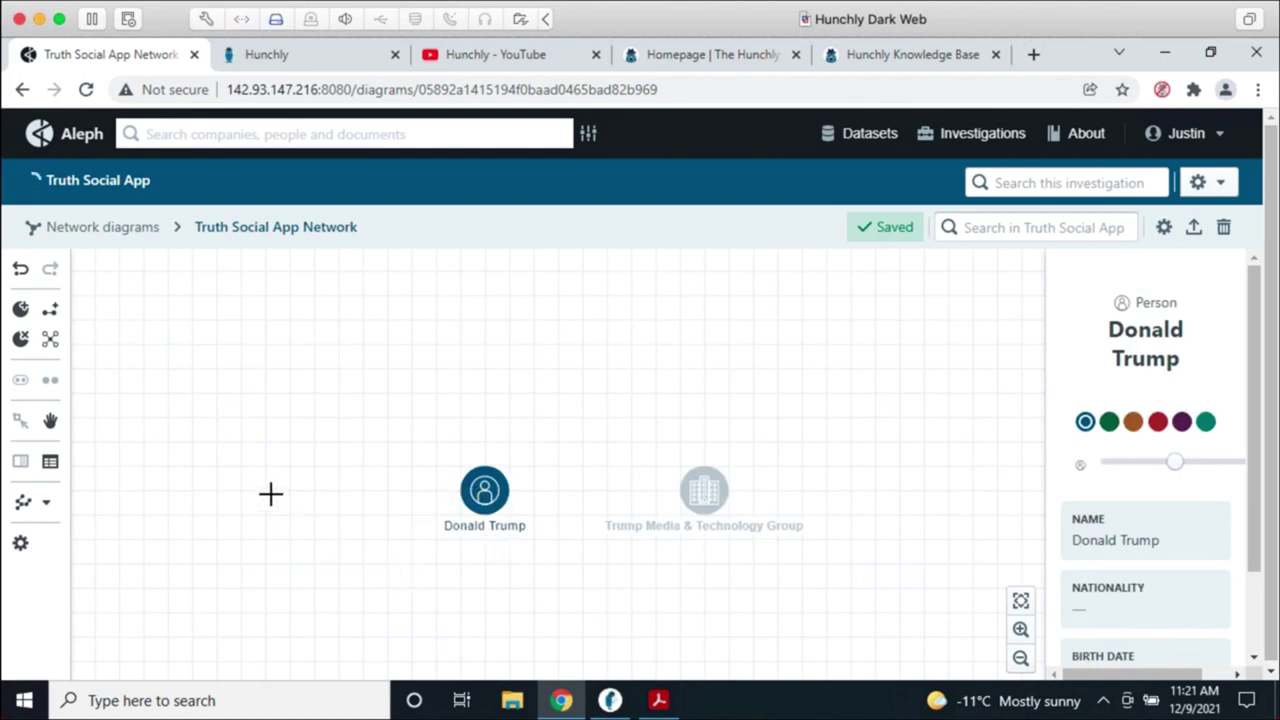
# Step: Link the first person to Trump Media & Technology Group with a Directorship
pyautogui.click(50, 309)
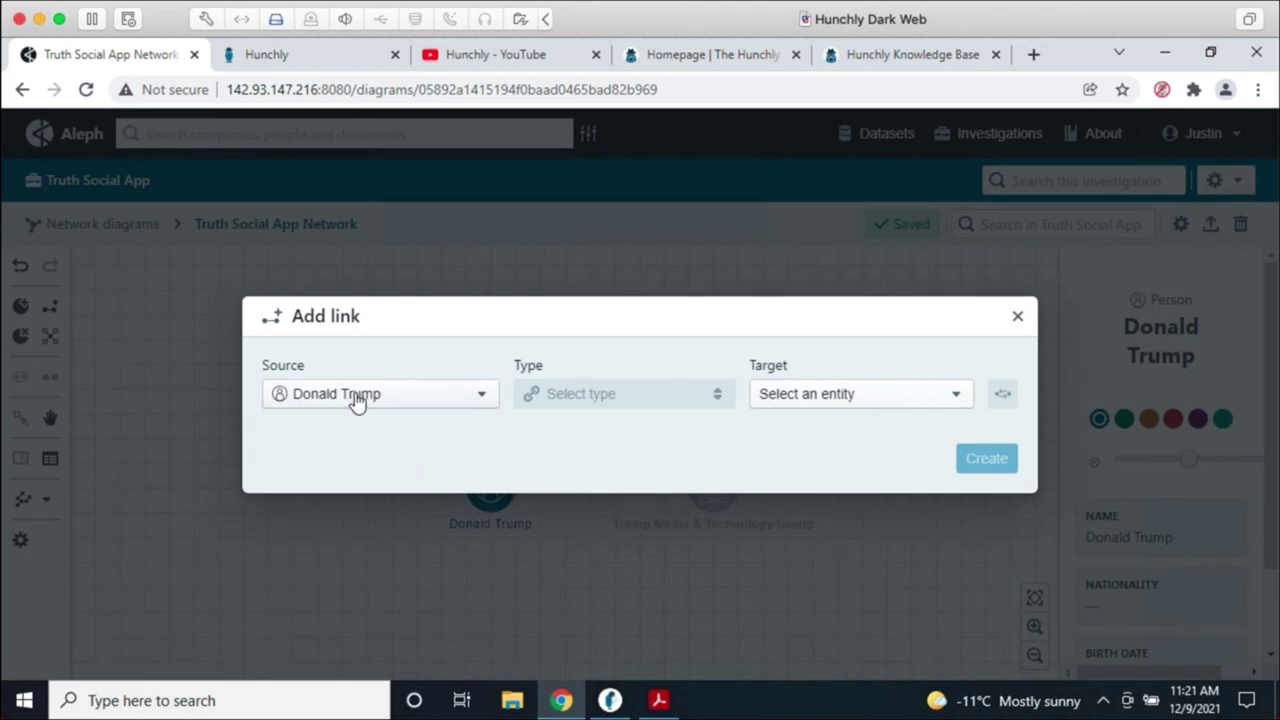
pyautogui.click(830, 398)
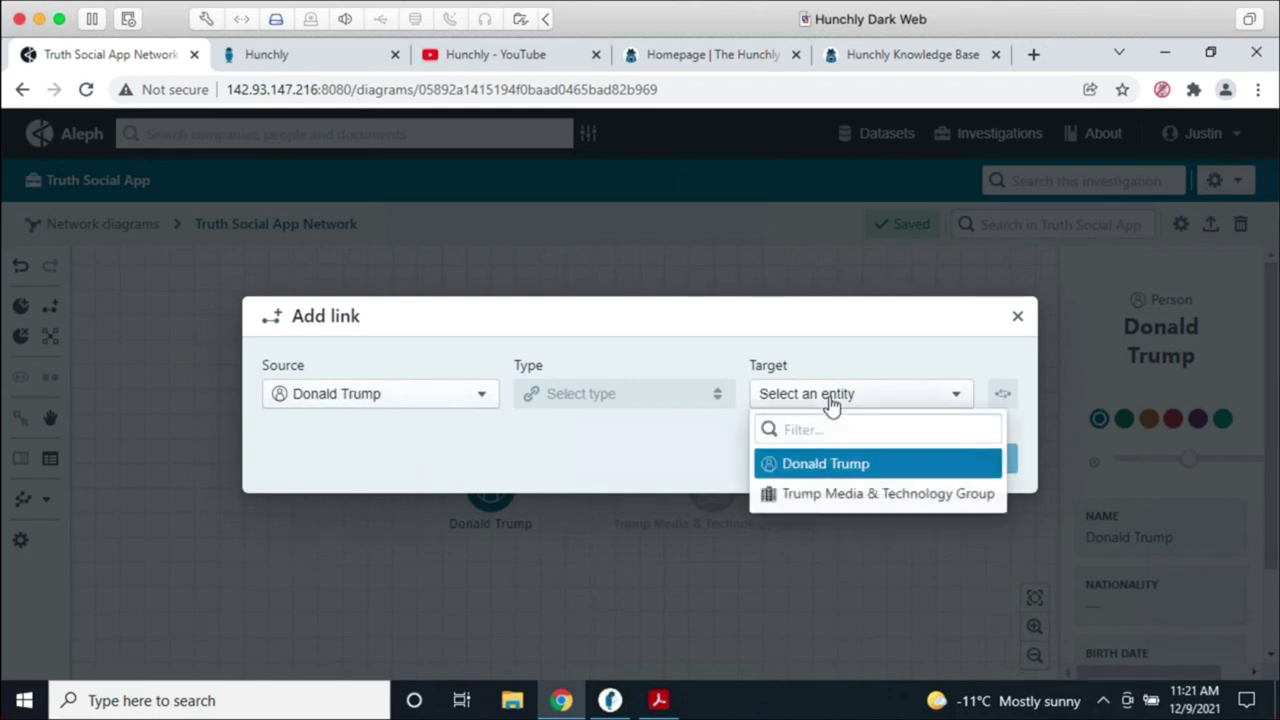
pyautogui.click(849, 494)
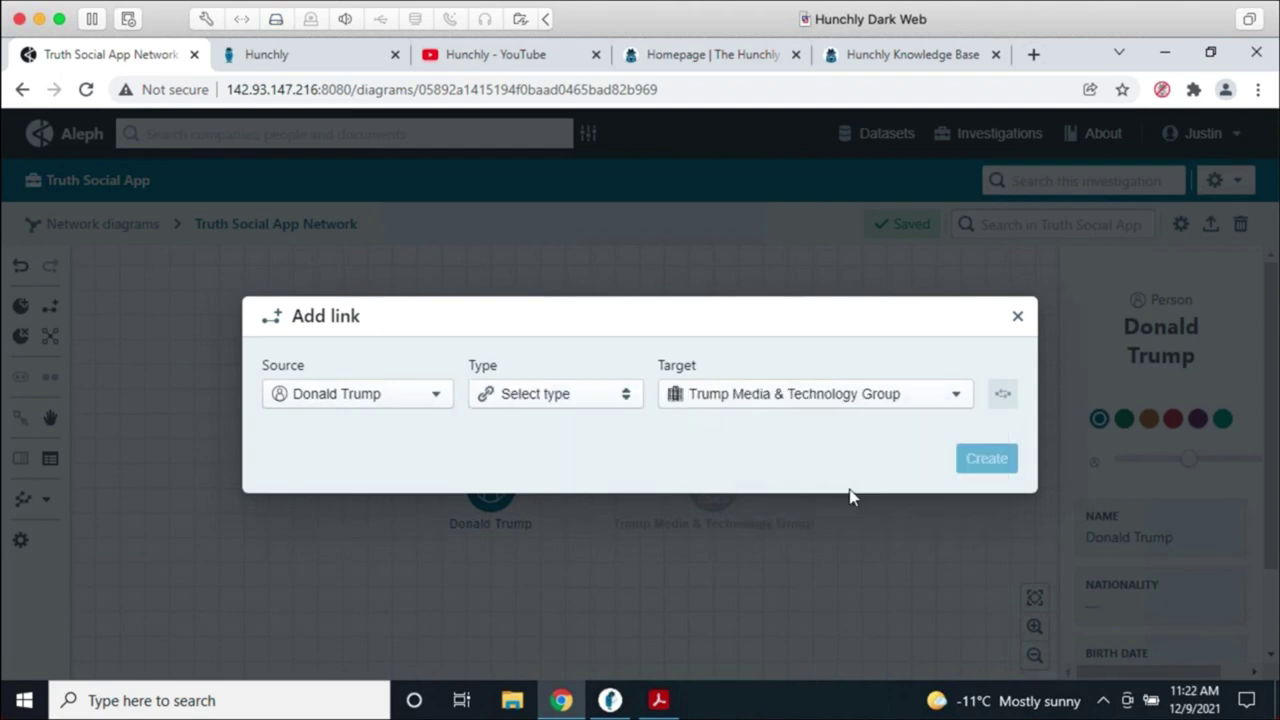
pyautogui.click(586, 402)
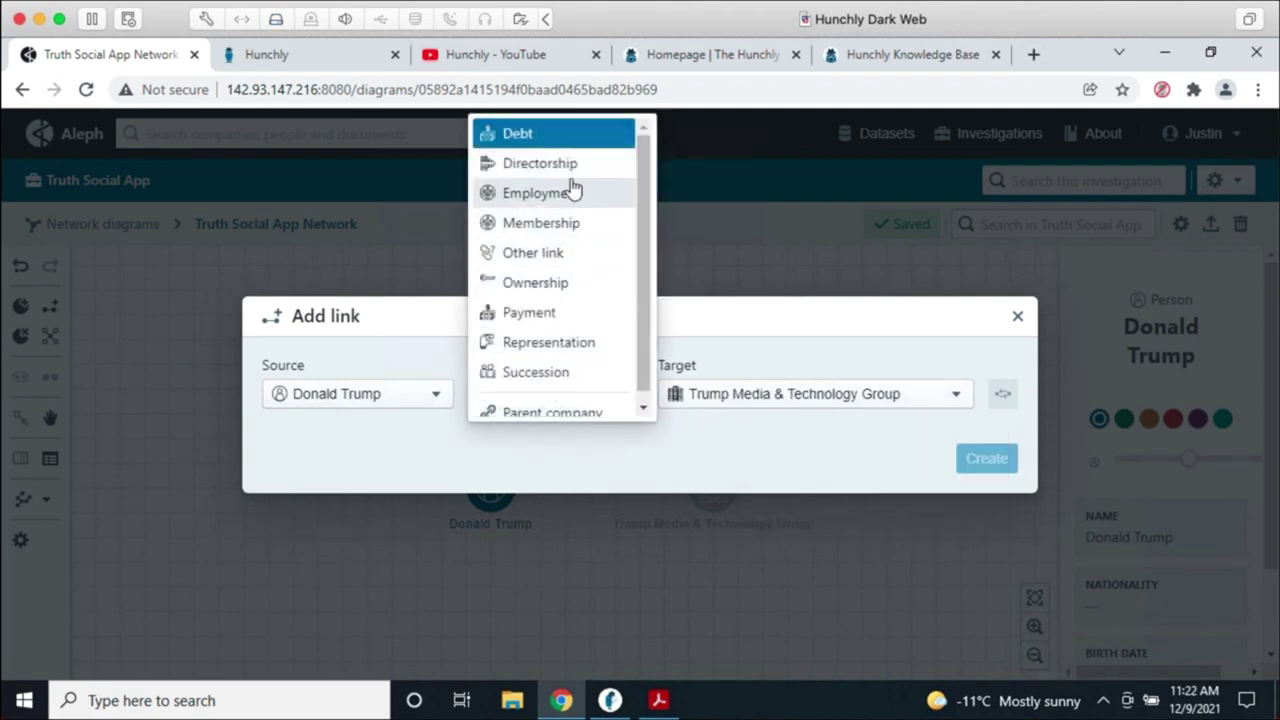
pyautogui.click(565, 163)
pyautogui.click(999, 468)
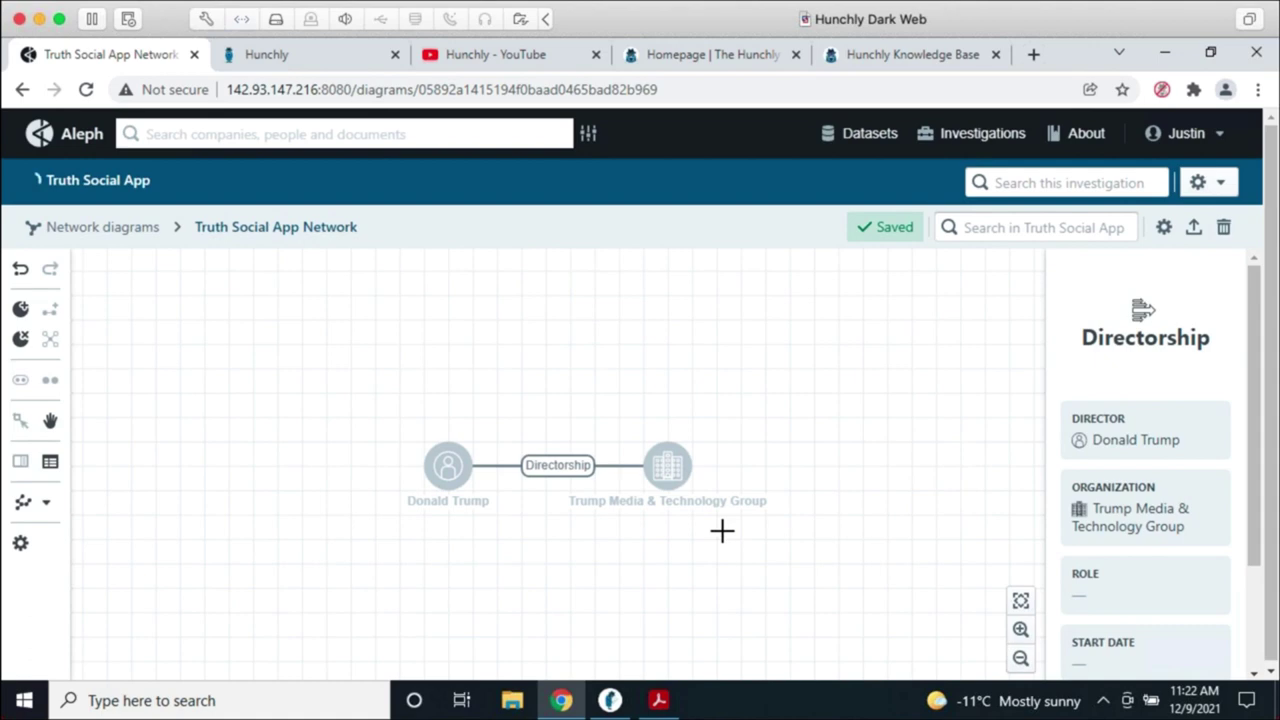
# Step: Add a second person entity to the diagram
pyautogui.click(20, 309)
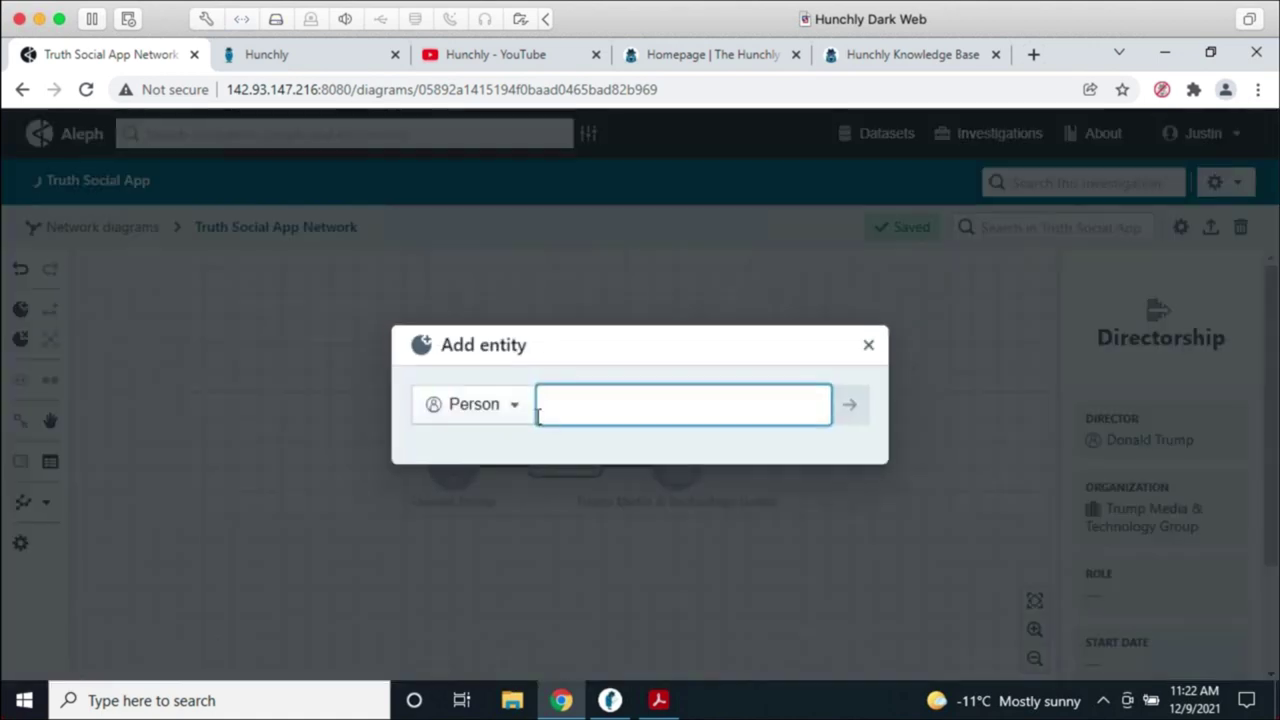
pyautogui.write('Devin Nune')
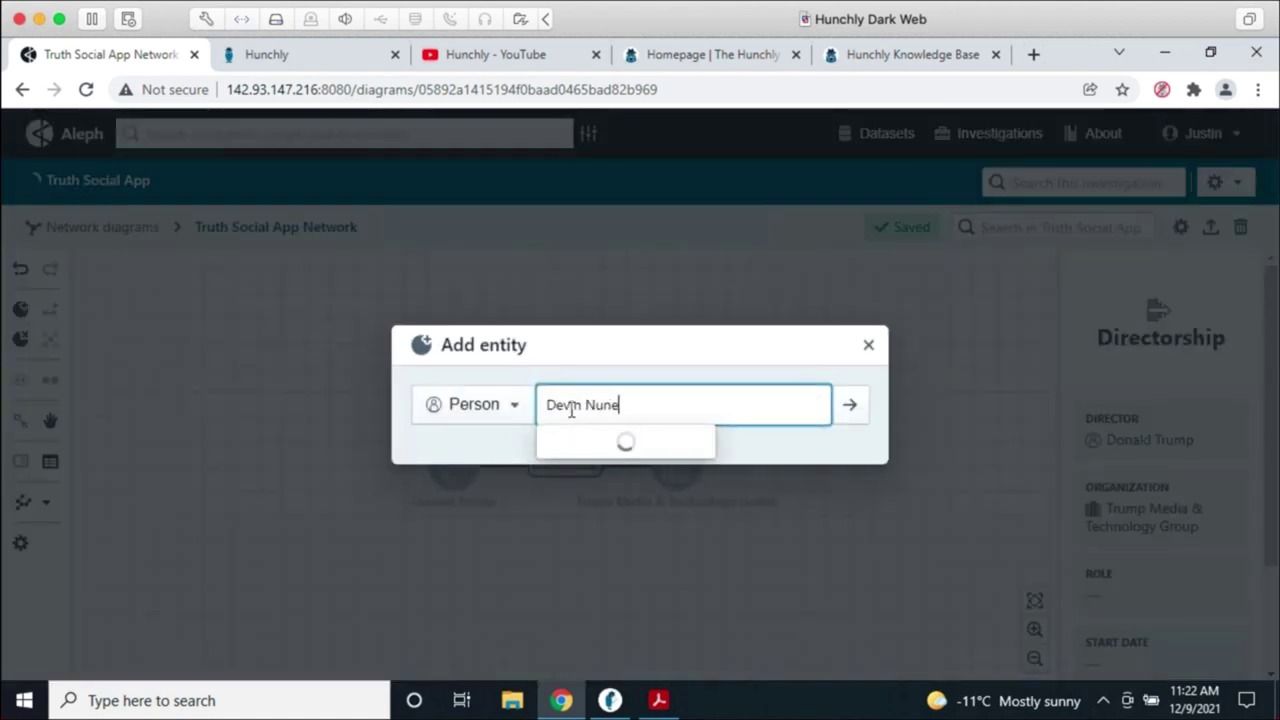
pyautogui.write('s')
pyautogui.press('Return')
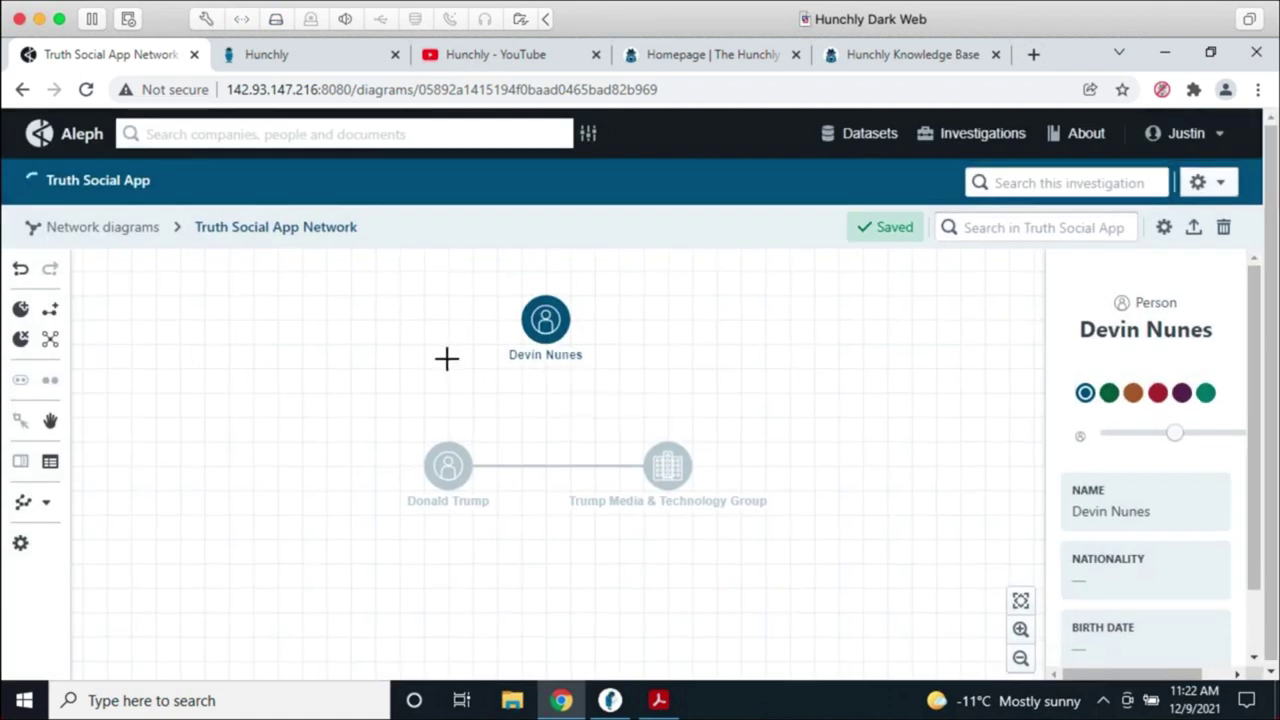
# Step: Link the second person to Trump Media & Technology Group with an Employment link
pyautogui.click(50, 311)
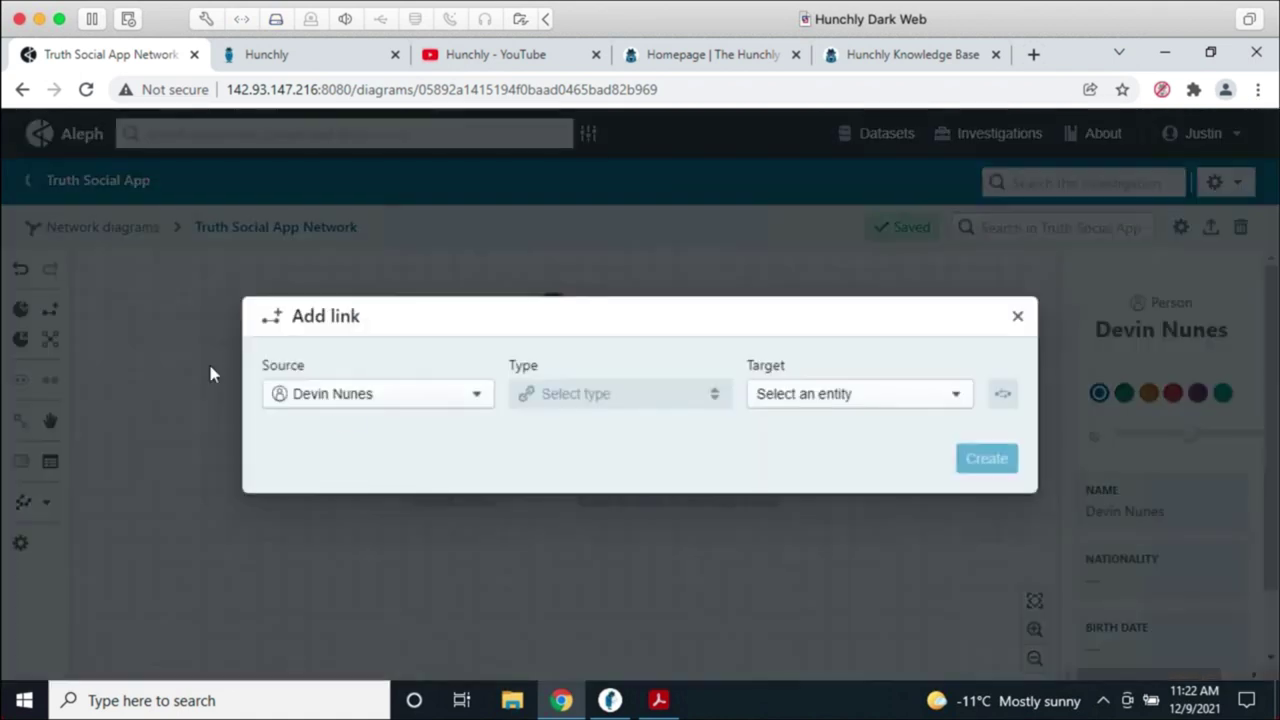
pyautogui.click(798, 405)
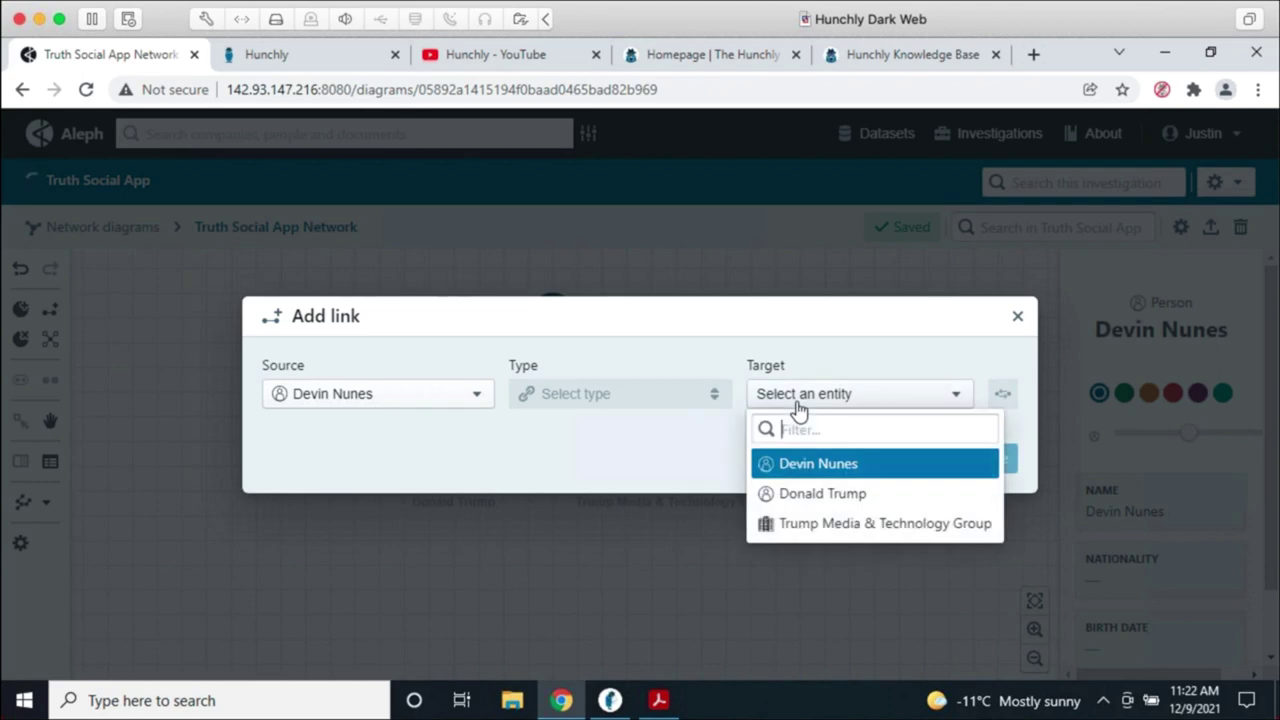
pyautogui.click(823, 523)
pyautogui.click(598, 402)
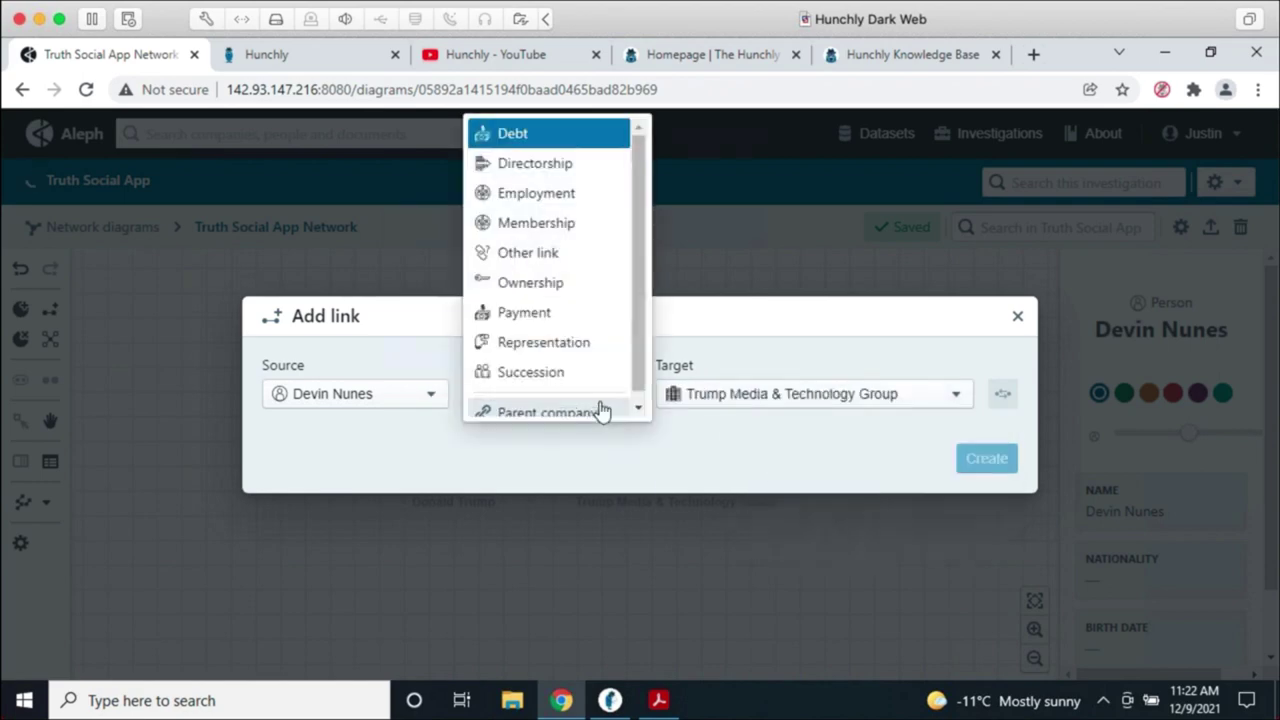
pyautogui.click(572, 203)
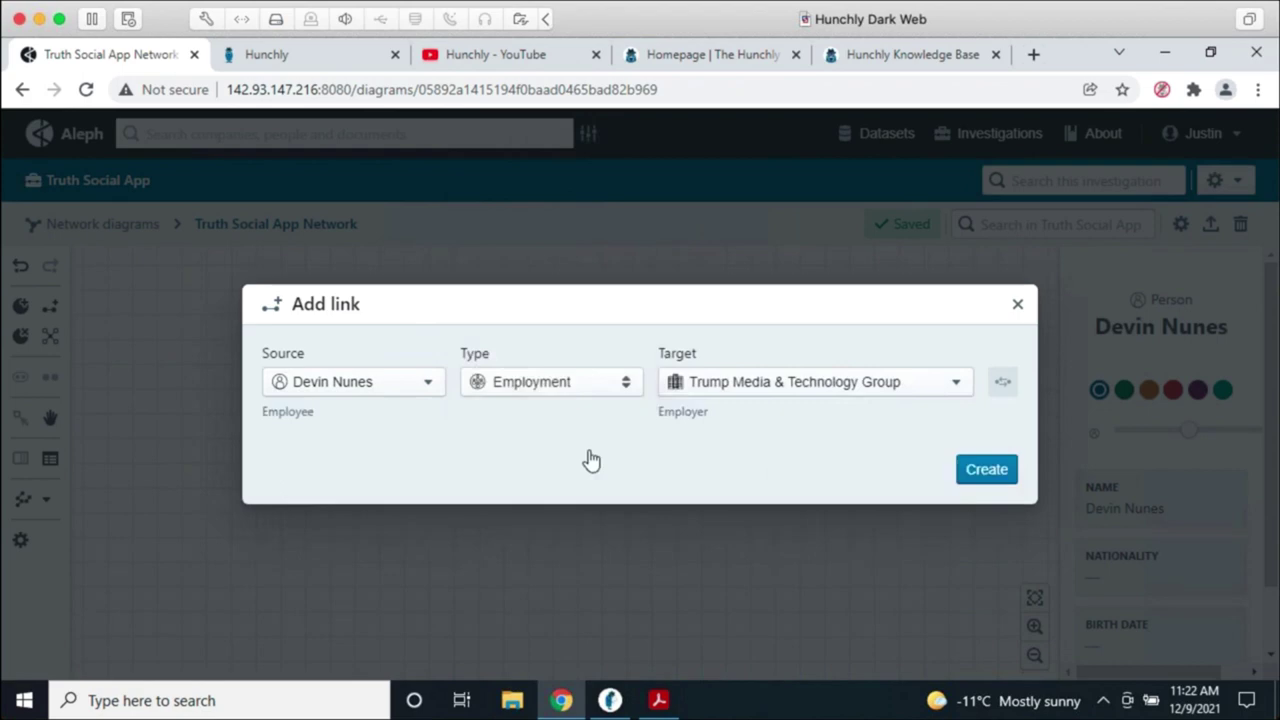
pyautogui.click(1000, 474)
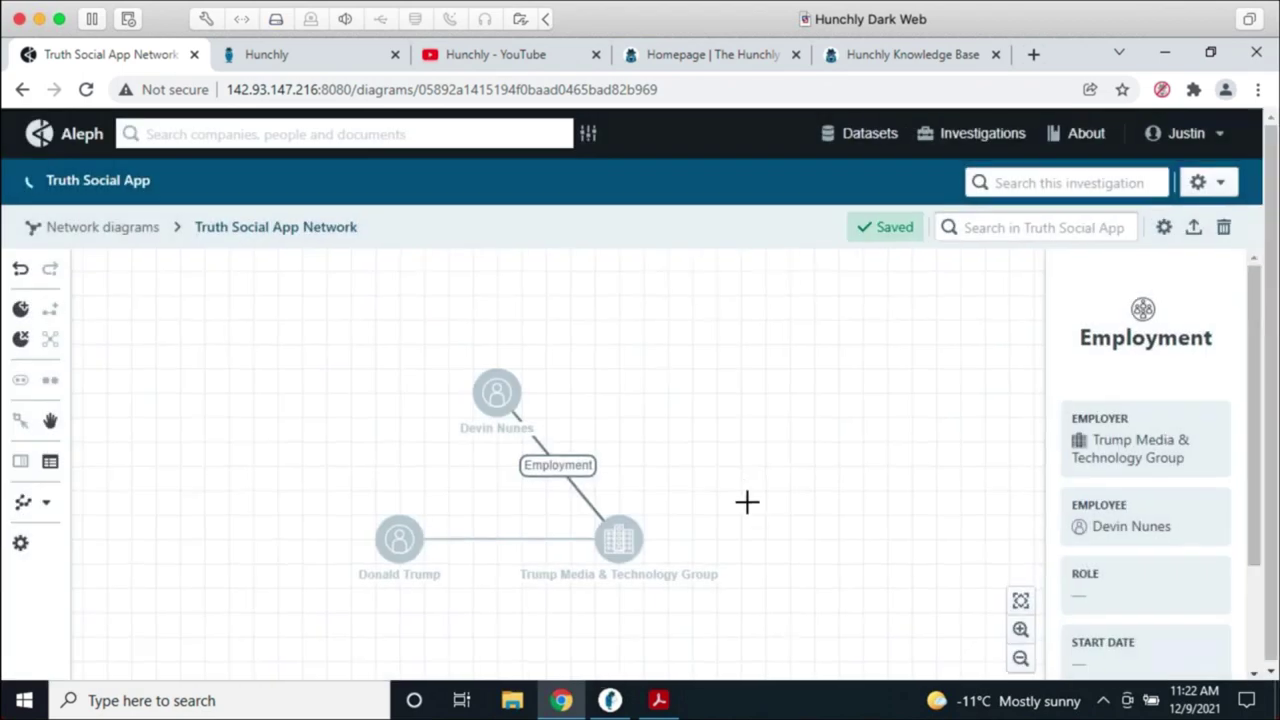
pyautogui.click(706, 460)
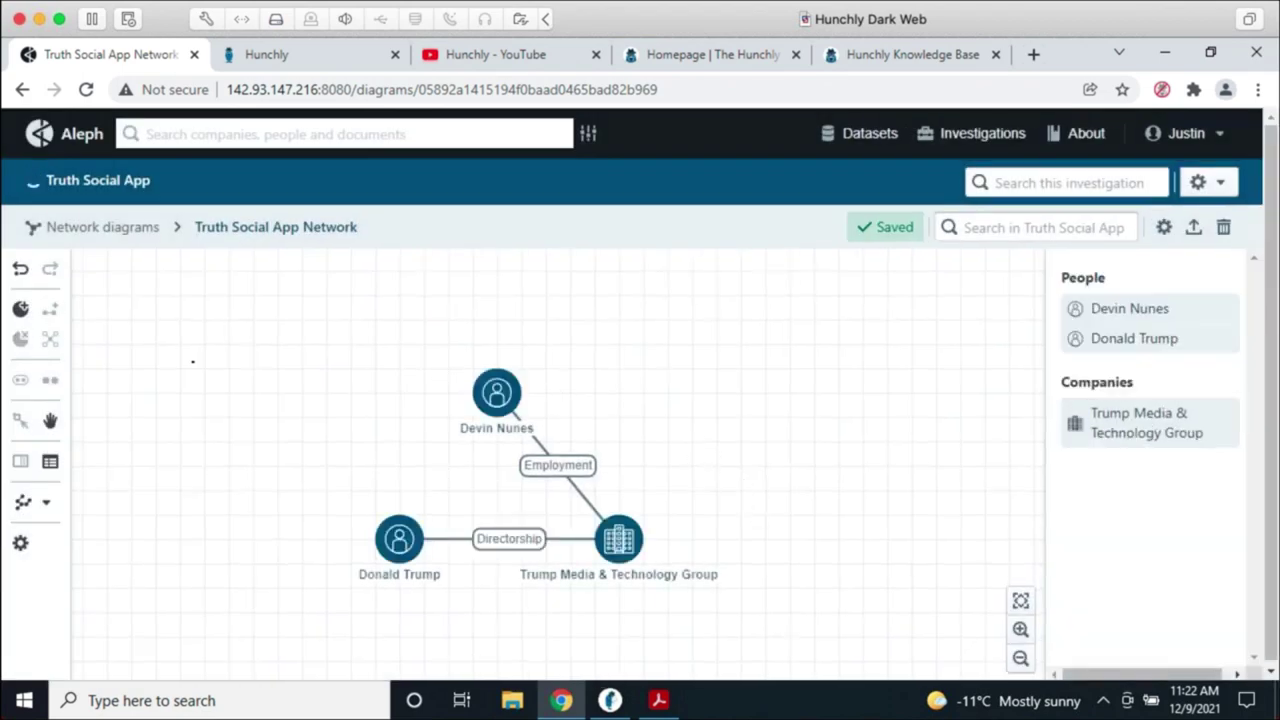
# Step: Add a Public body entity named 'US Congress' to the network diagram
pyautogui.click(20, 309)
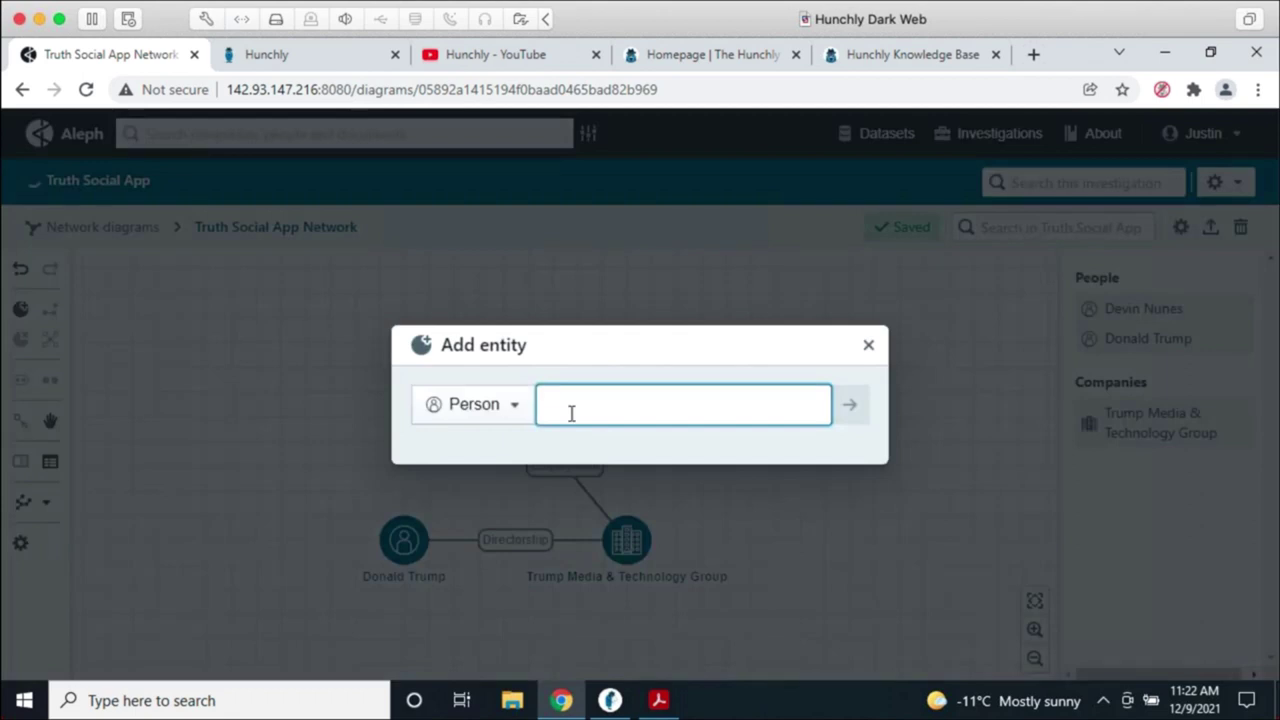
pyautogui.click(497, 405)
pyautogui.scroll(-1, 510, 367)
pyautogui.scroll(-3, 513, 366)
pyautogui.scroll(4, 506, 314)
pyautogui.click(506, 292)
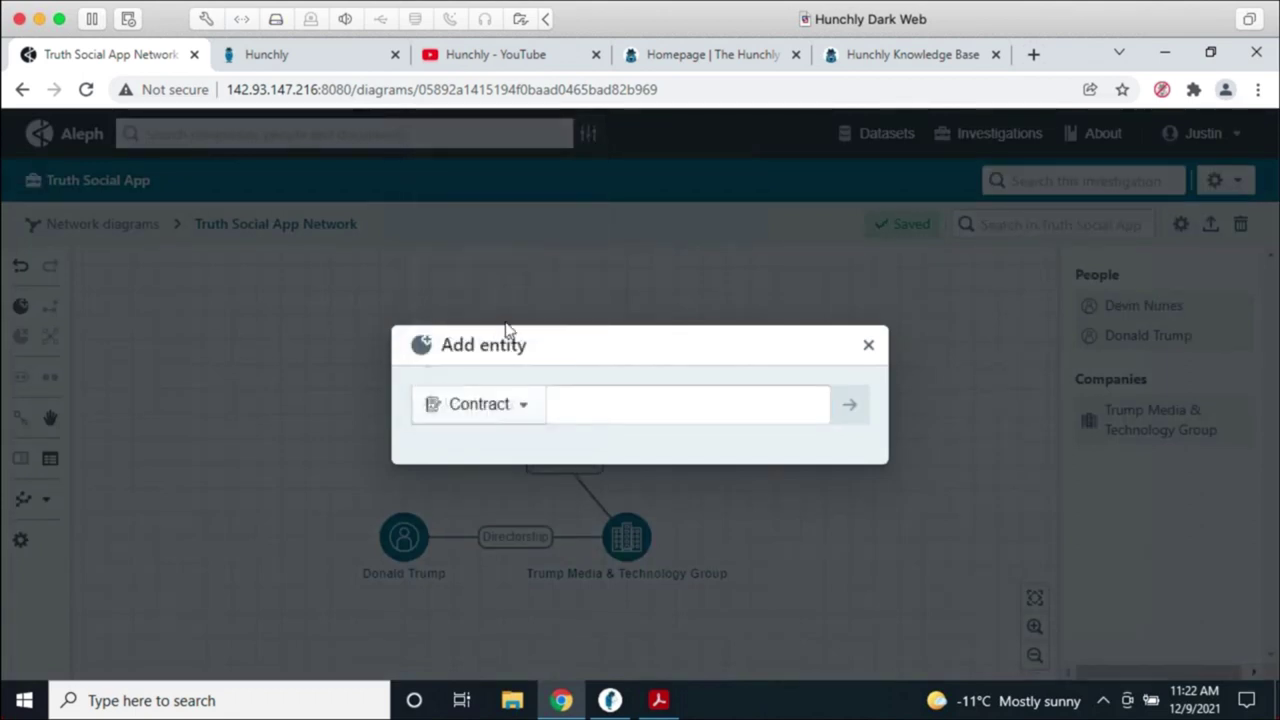
pyautogui.click(506, 408)
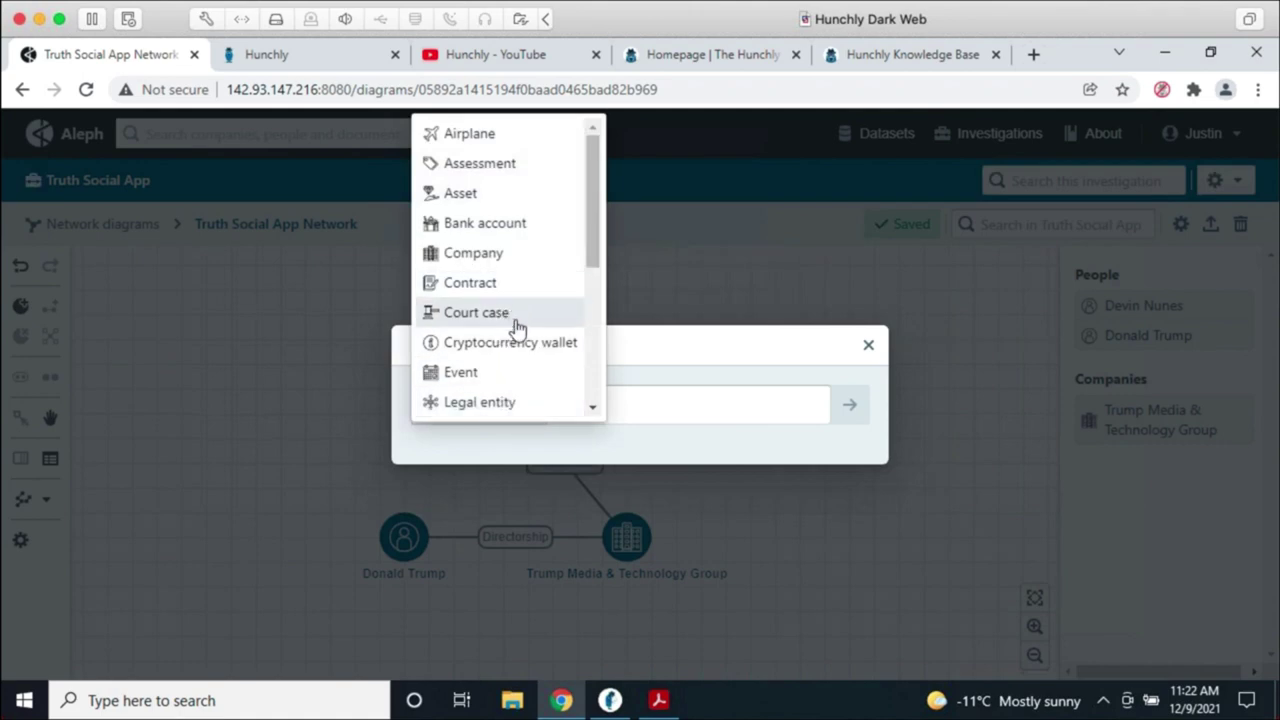
pyautogui.scroll(-3, 517, 330)
pyautogui.click(497, 292)
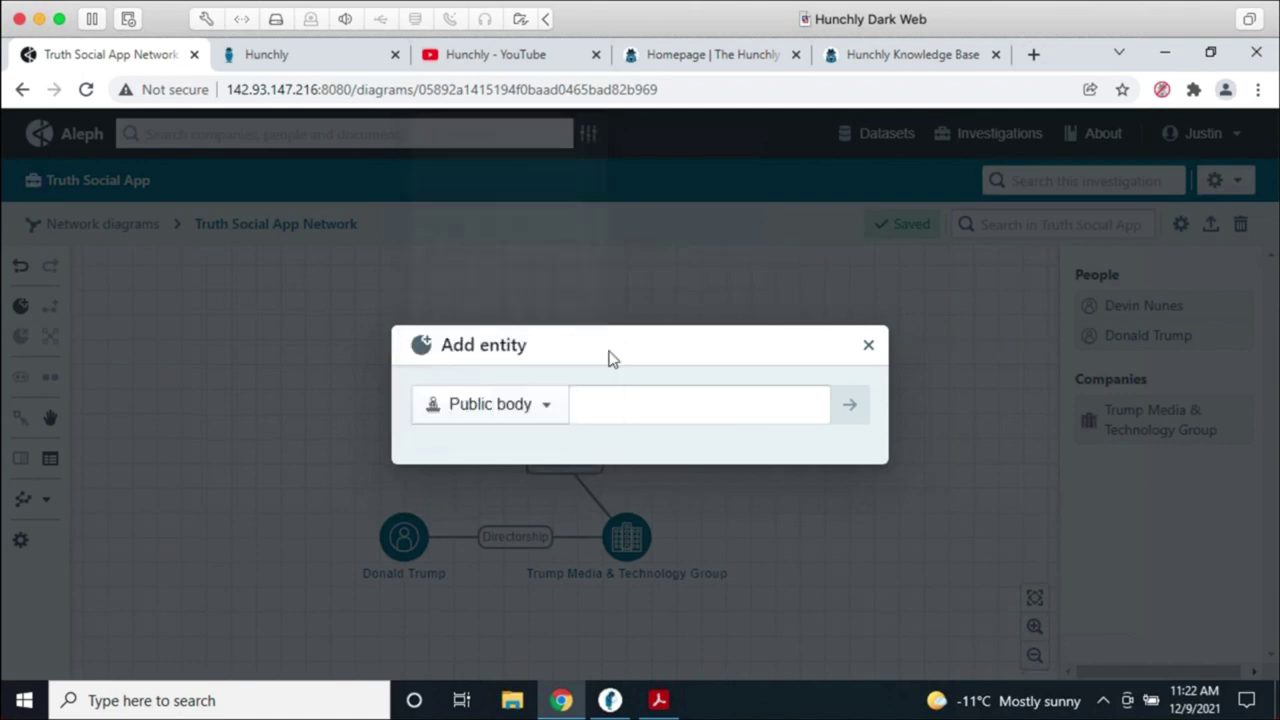
pyautogui.click(638, 395)
pyautogui.write('US Congress')
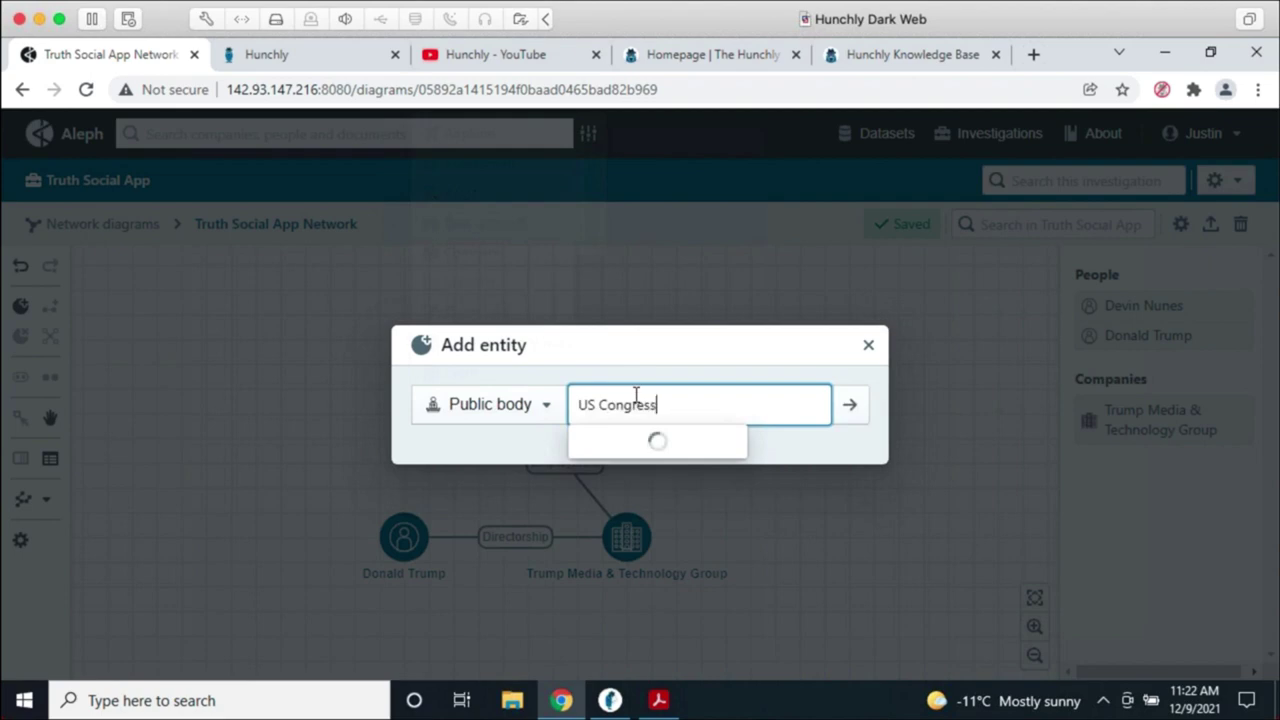
pyautogui.press('Return')
pyautogui.click(640, 406)
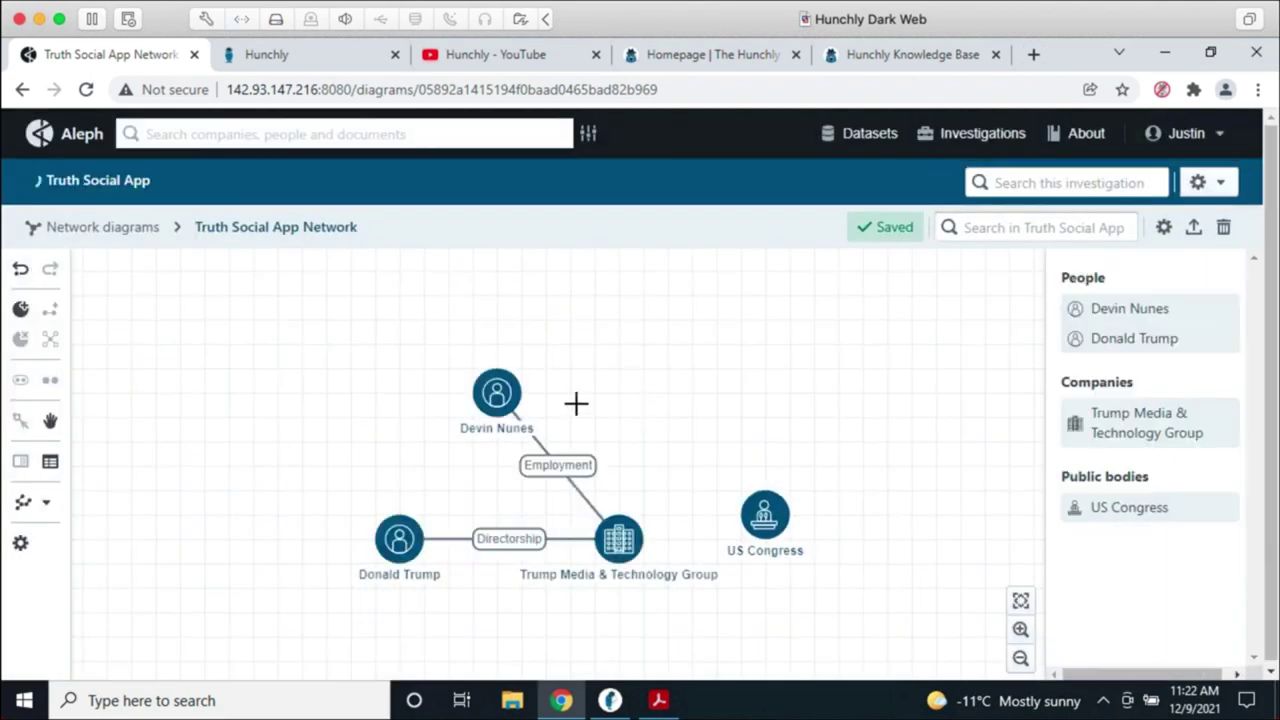
pyautogui.click(481, 390)
pyautogui.click(720, 443)
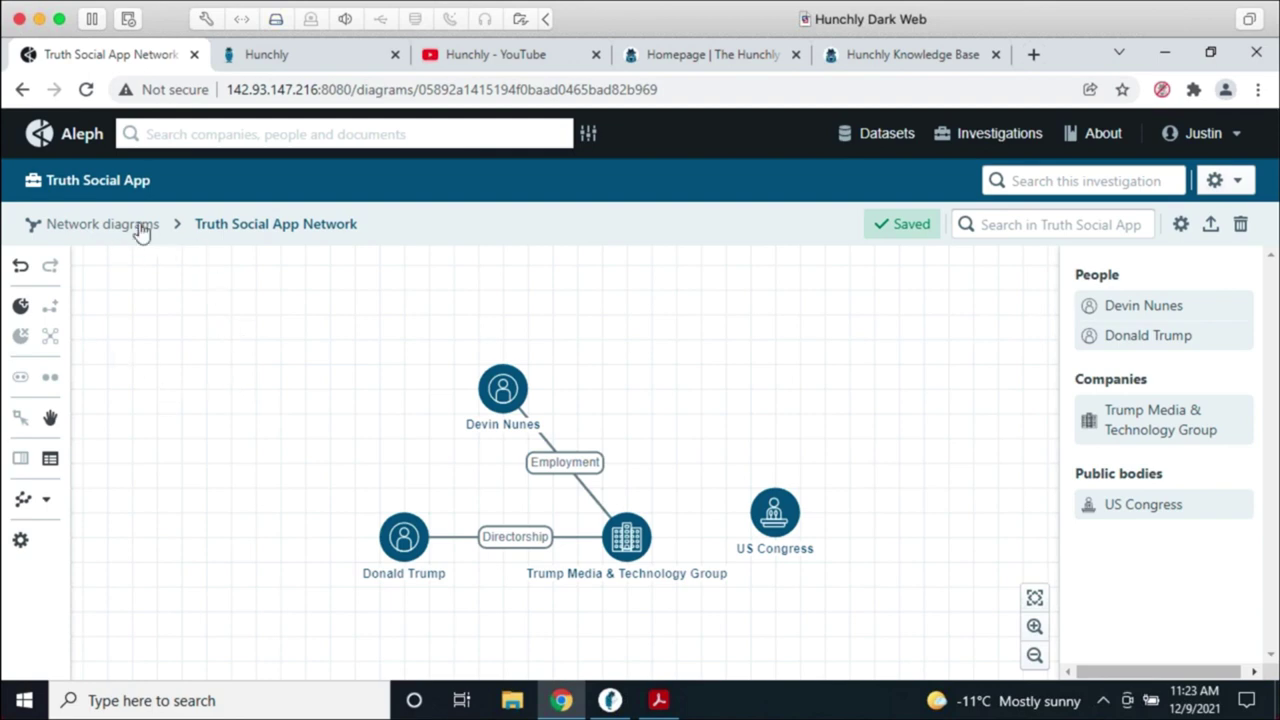
# Step: Go to the Truth Social App overview and open the Upload documents dialog
pyautogui.click(118, 190)
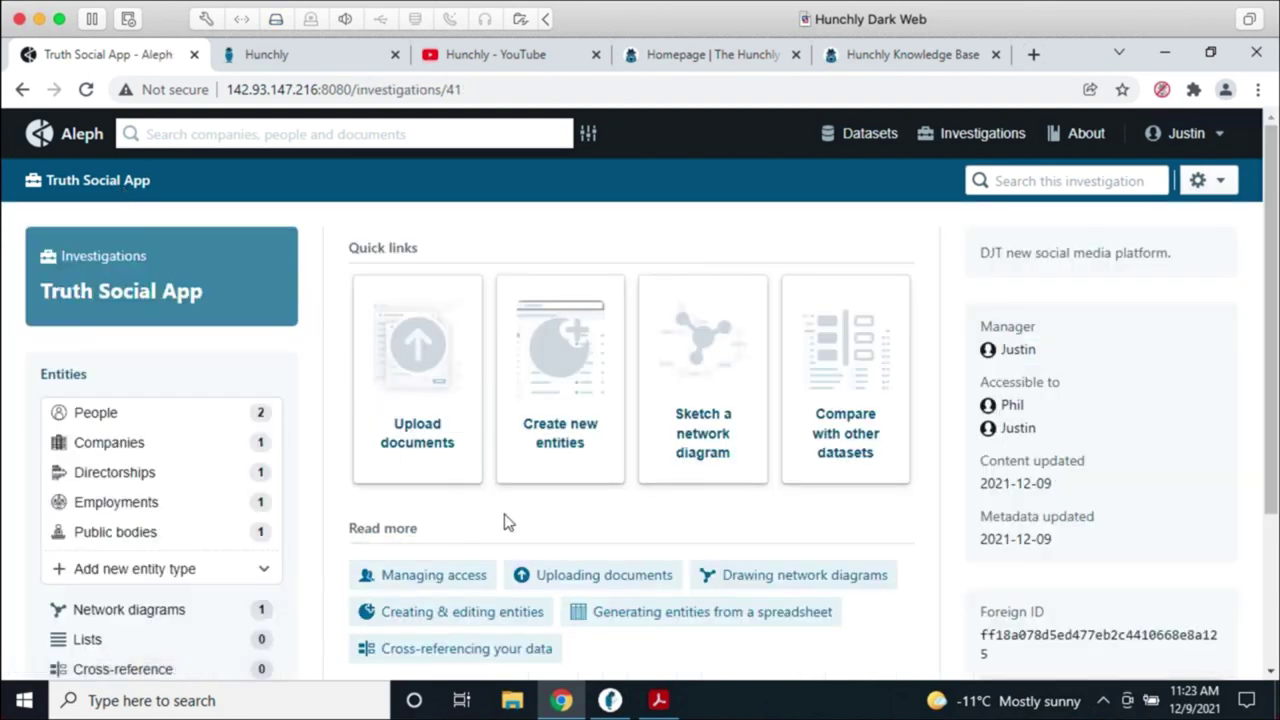
pyautogui.scroll(-2, 512, 520)
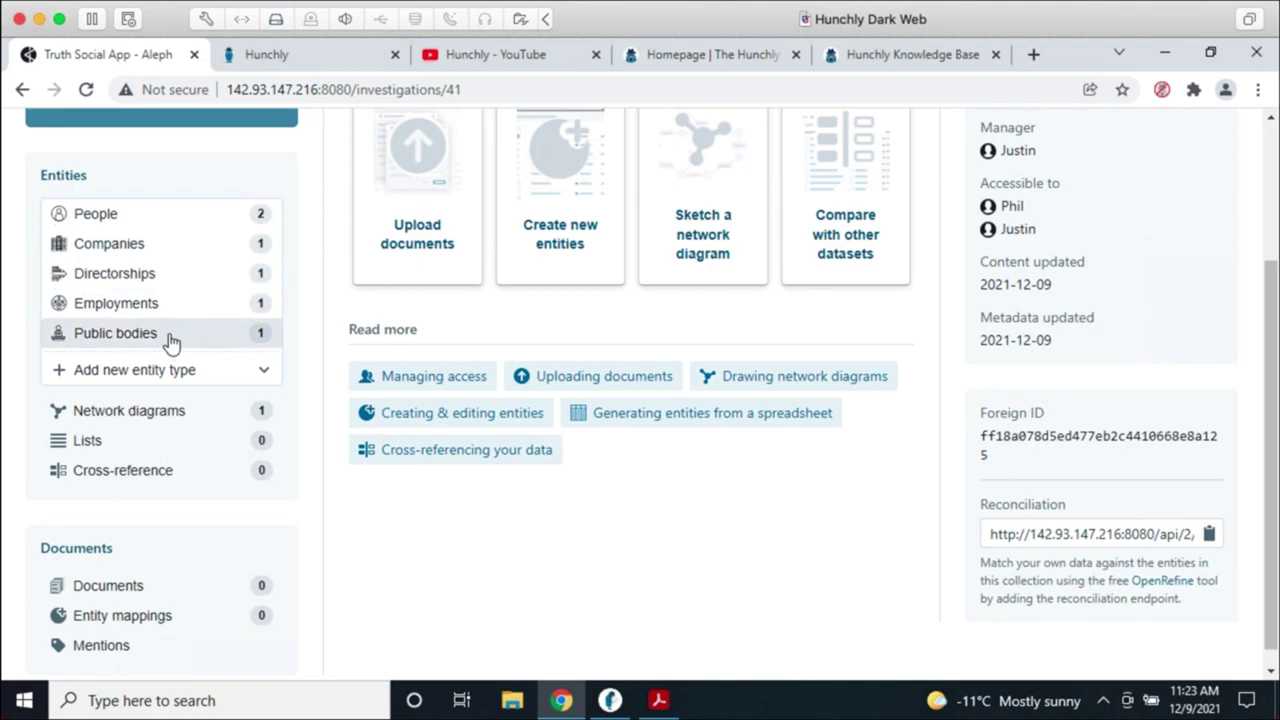
pyautogui.scroll(2, 470, 540)
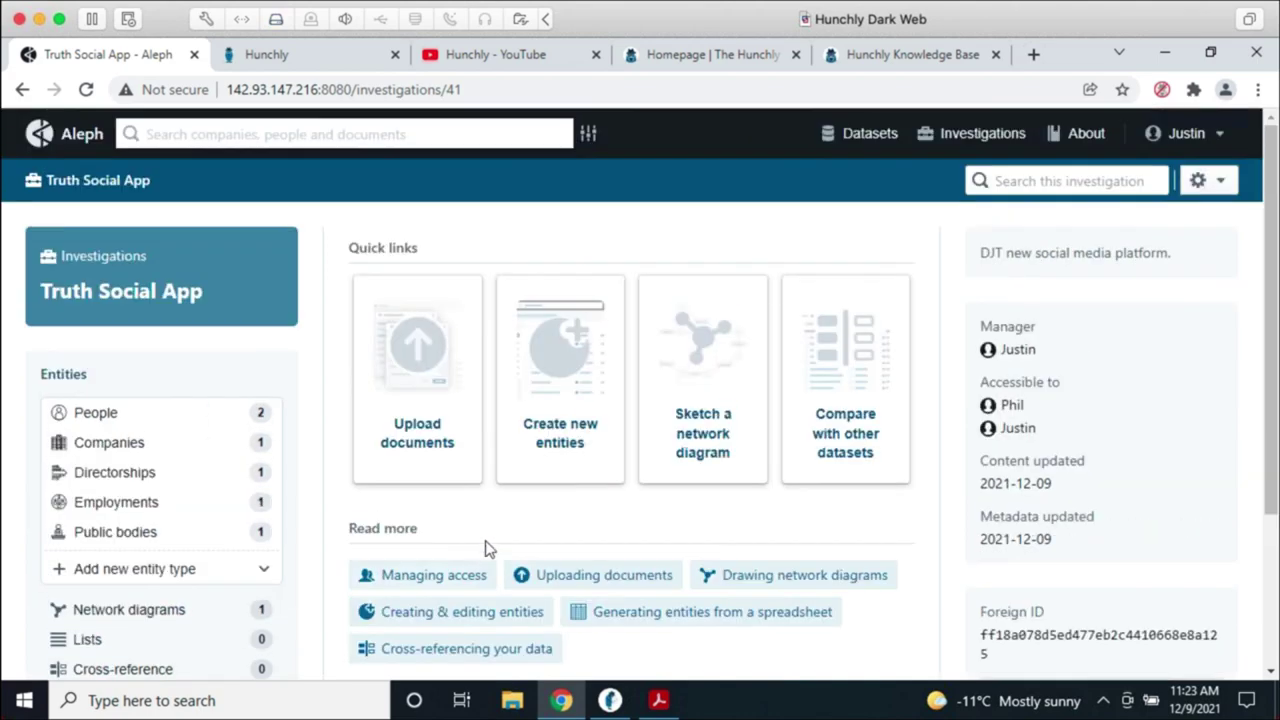
pyautogui.click(437, 436)
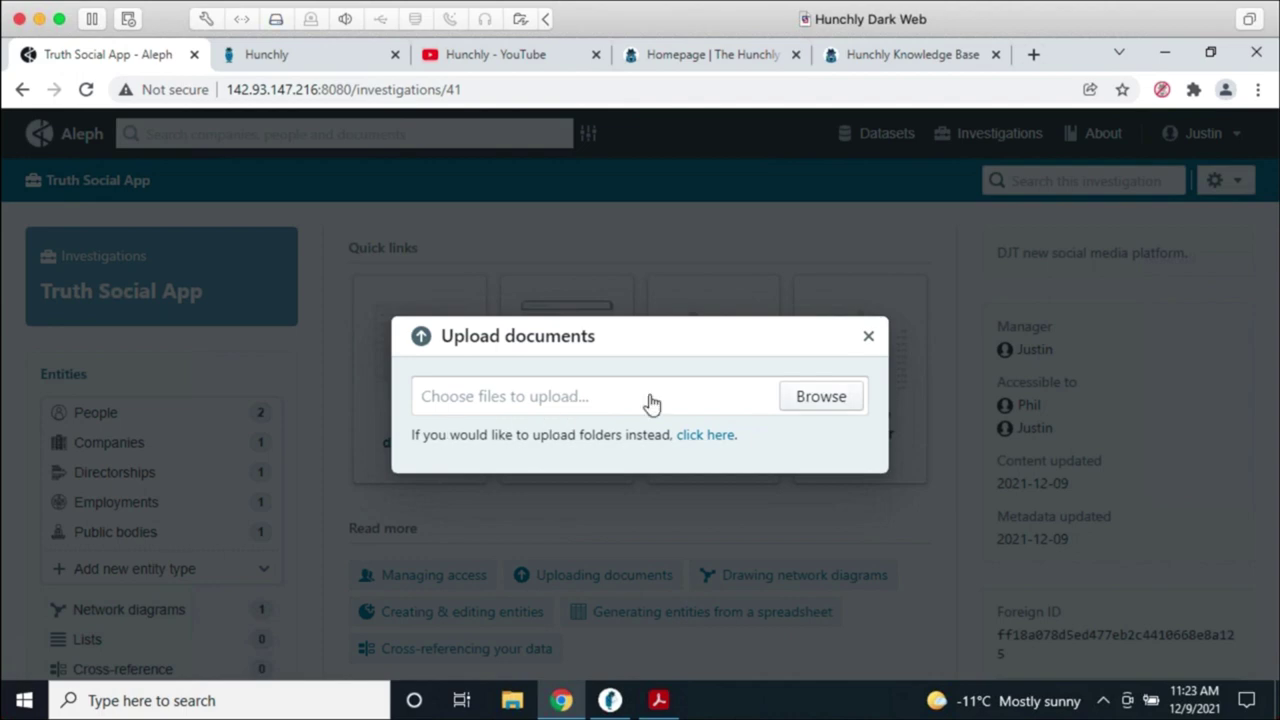
# Step: Upload the tmtg-company-overview PDF from the Desktop into the investigation
pyautogui.click(805, 398)
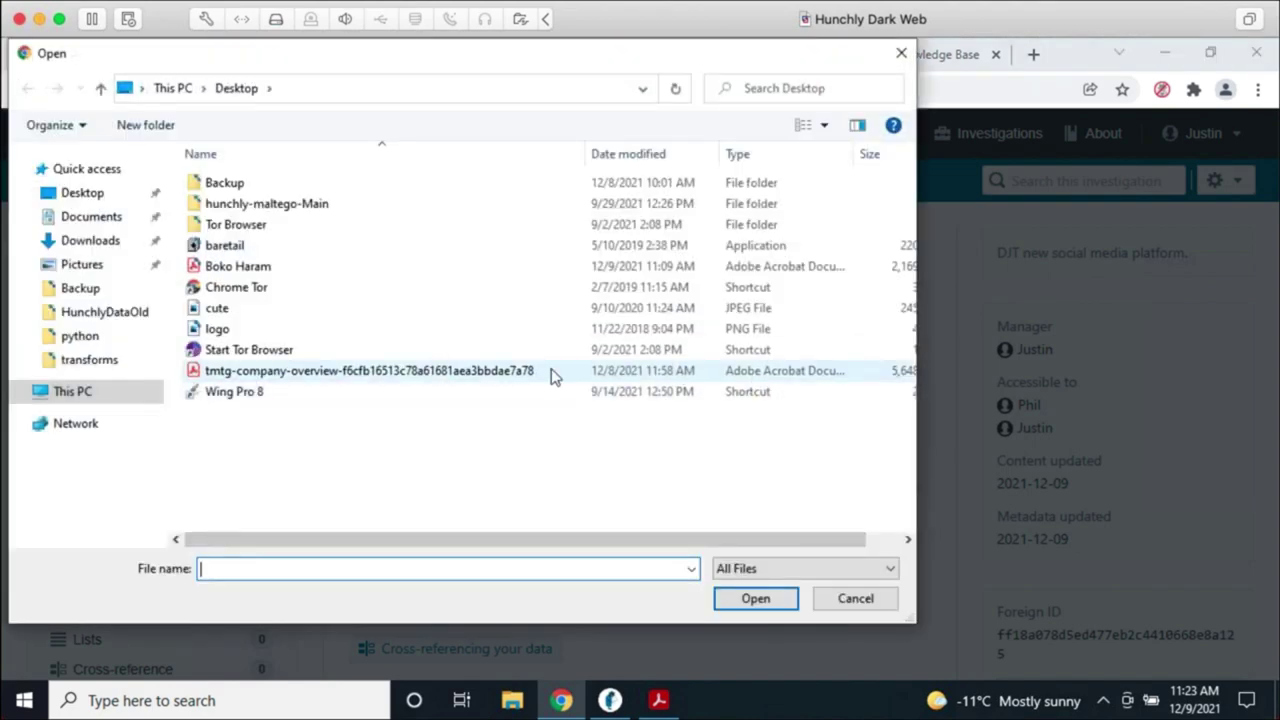
pyautogui.click(503, 377)
pyautogui.click(733, 605)
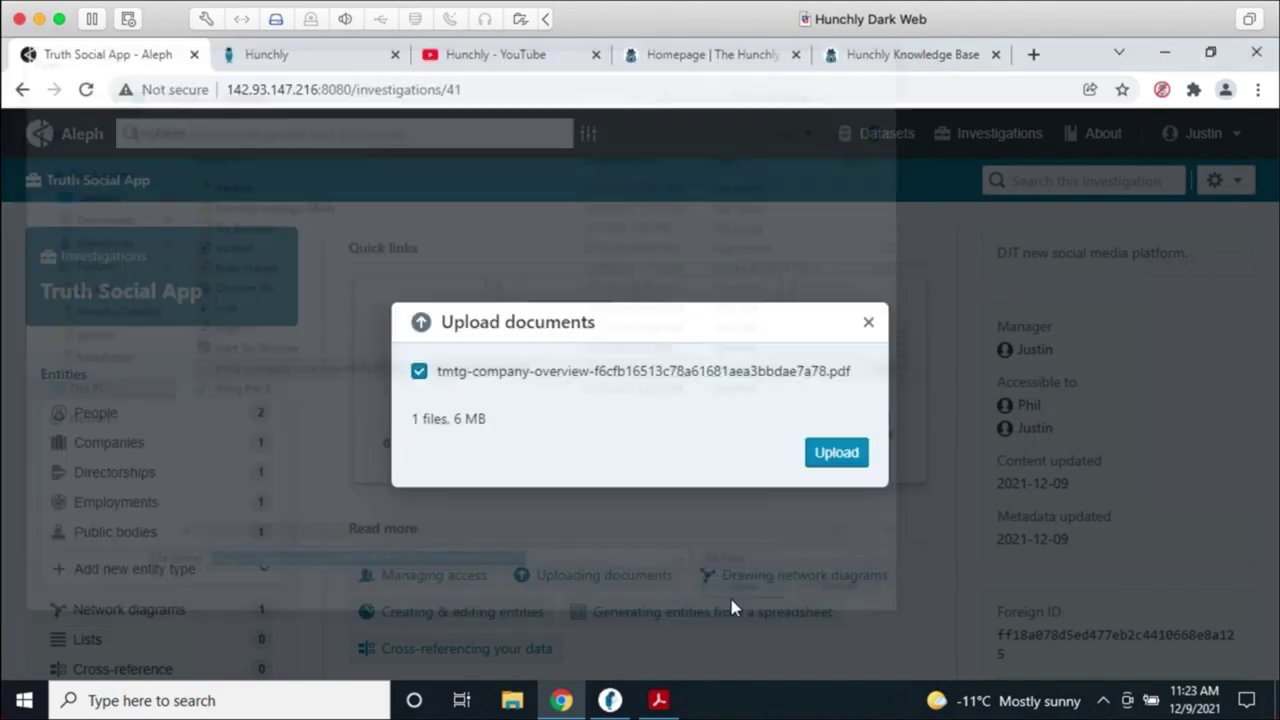
pyautogui.click(843, 462)
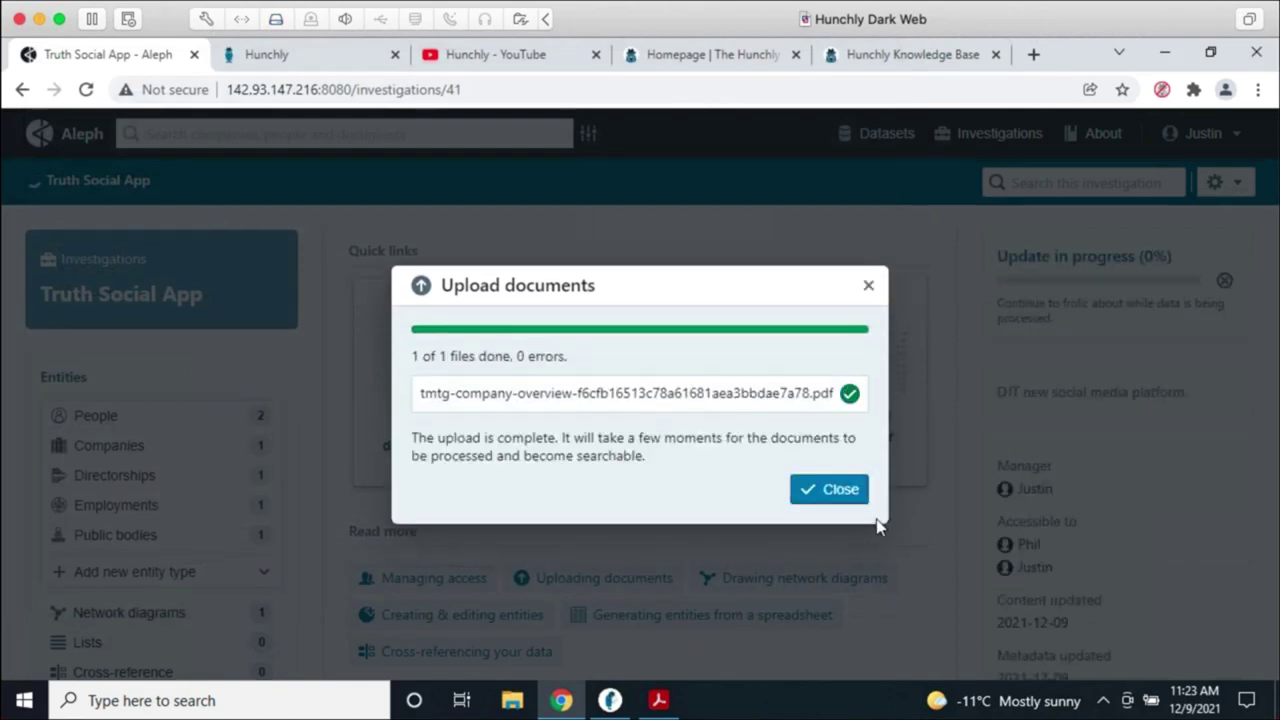
pyautogui.click(845, 492)
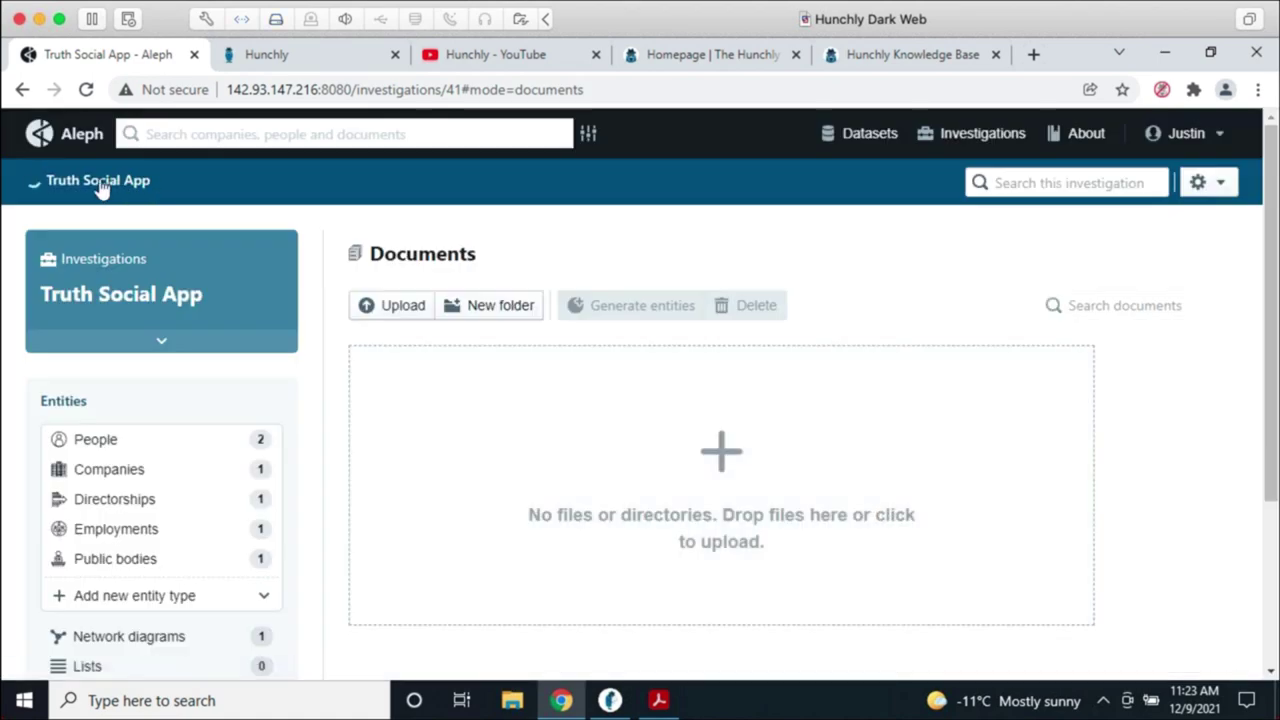
pyautogui.moveTo(100, 188)
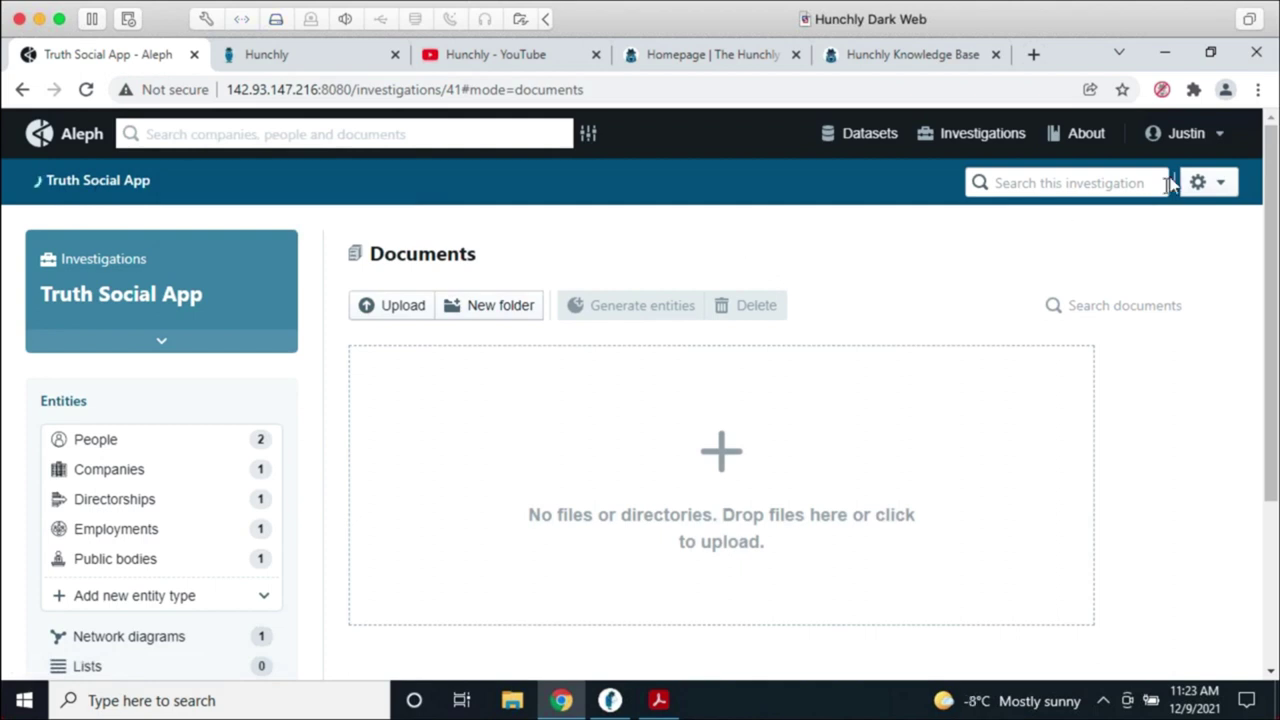
pyautogui.click(1182, 133)
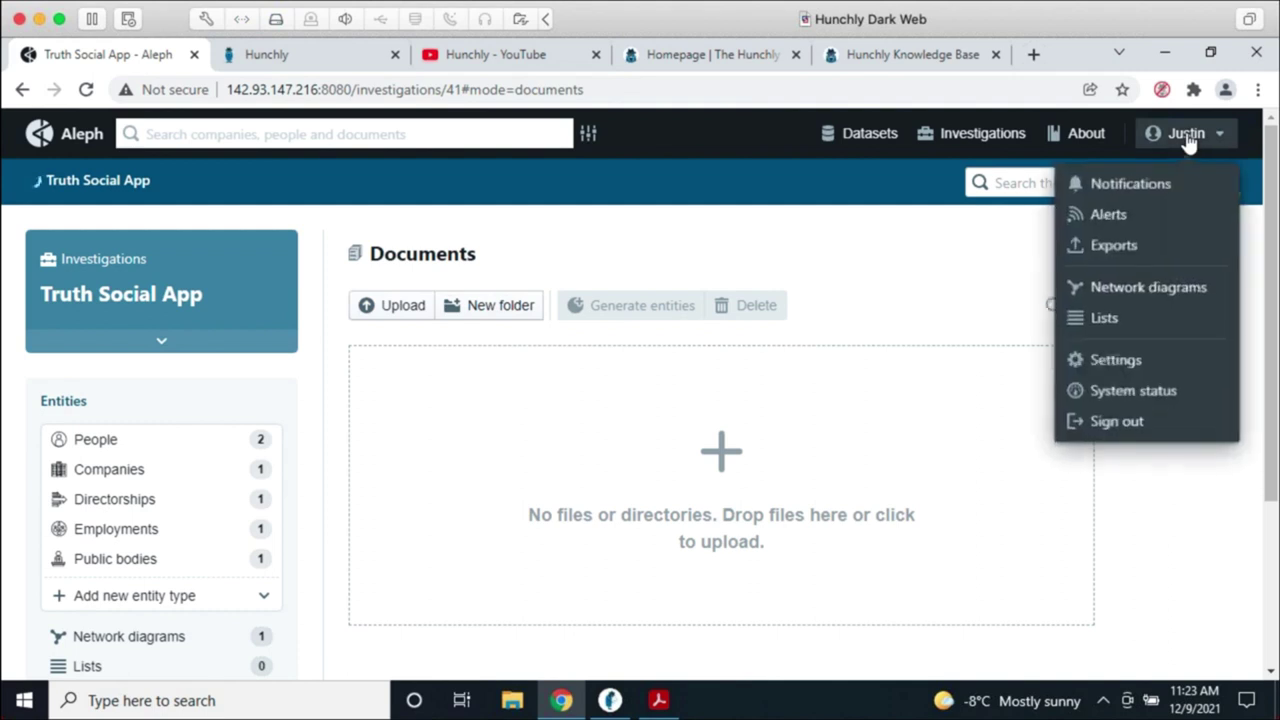
pyautogui.click(1150, 388)
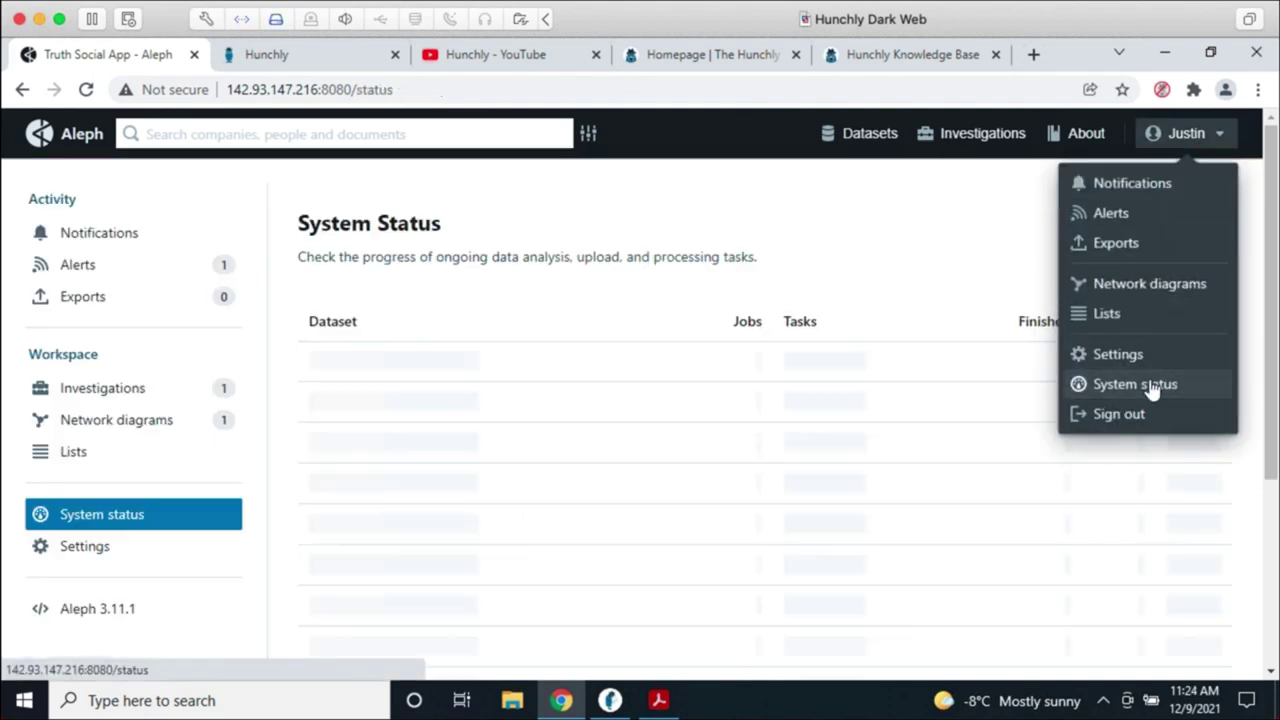
pyautogui.click(886, 285)
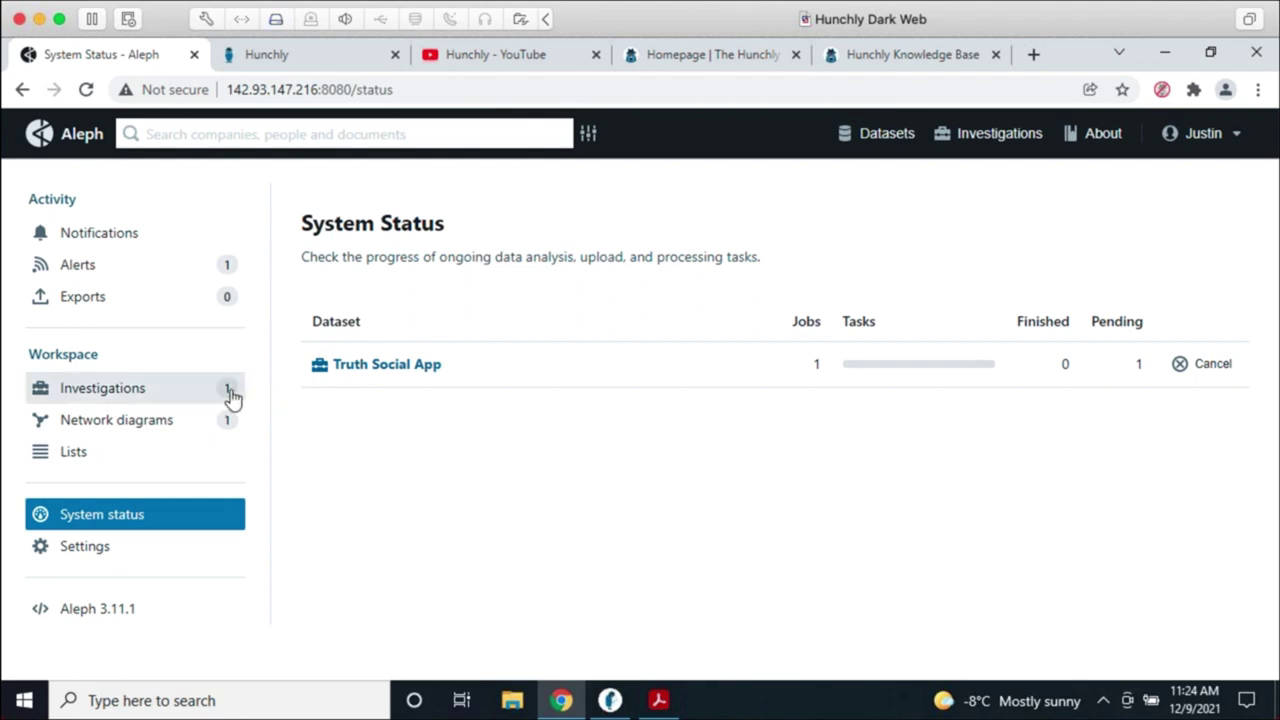
pyautogui.click(21, 90)
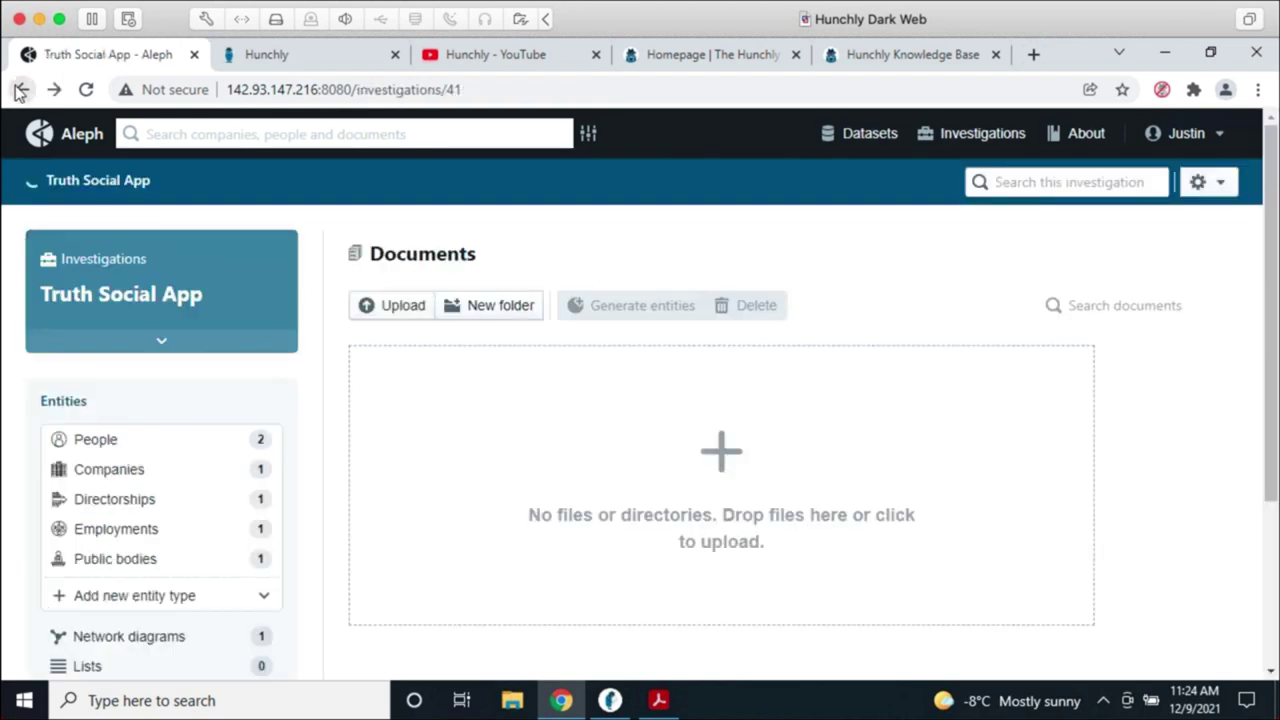
# Step: In the People table, set the second person's Nationality to United States
pyautogui.click(21, 90)
pyautogui.click(118, 416)
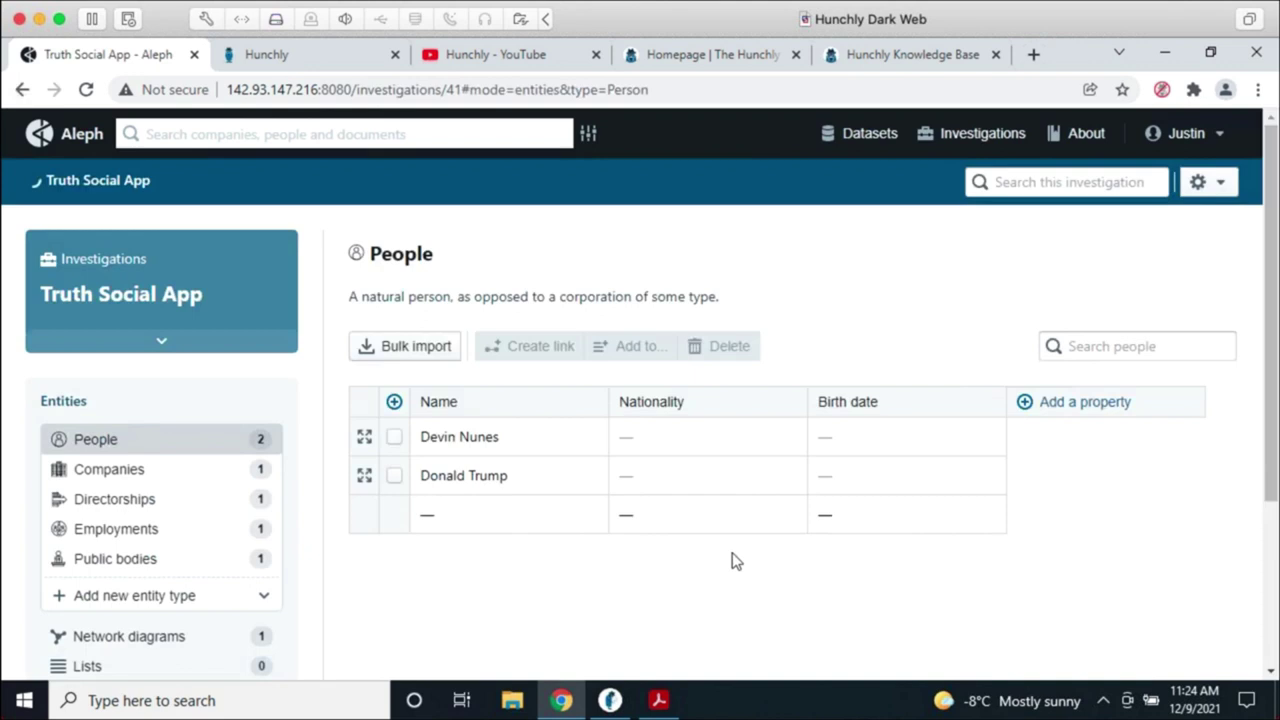
pyautogui.click(704, 474)
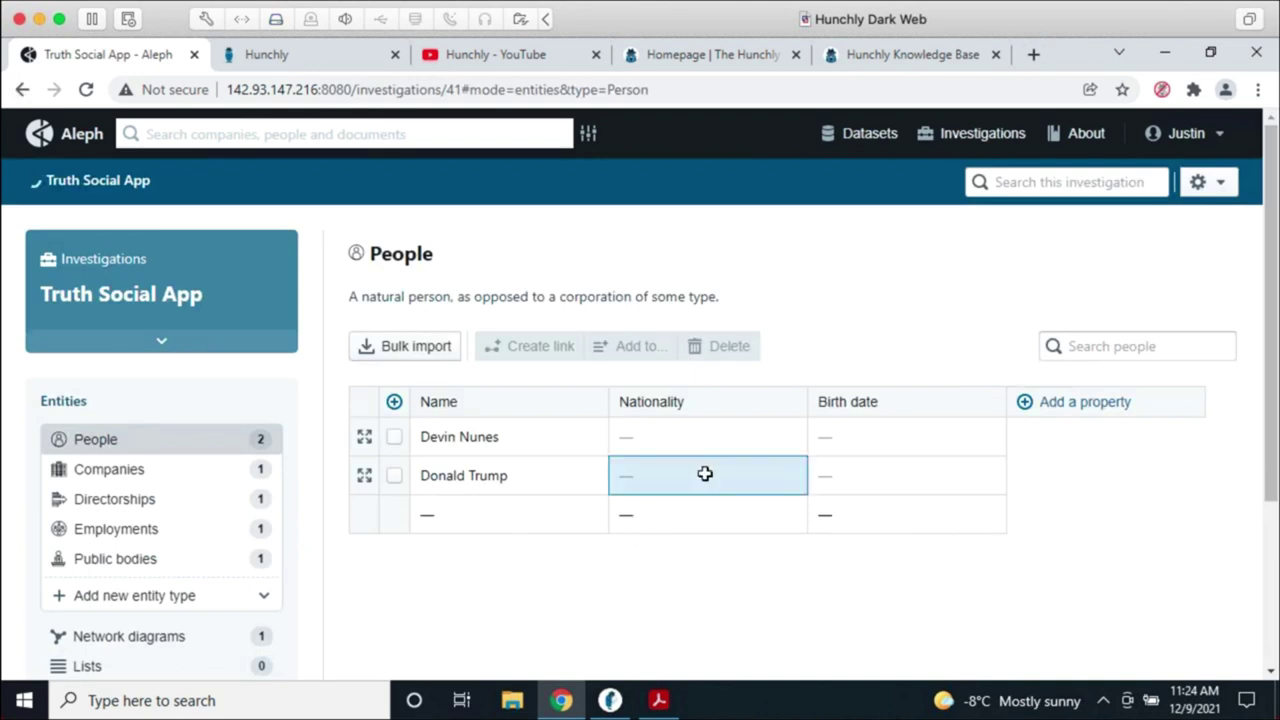
pyautogui.doubleClick(704, 474)
pyautogui.write('unite')
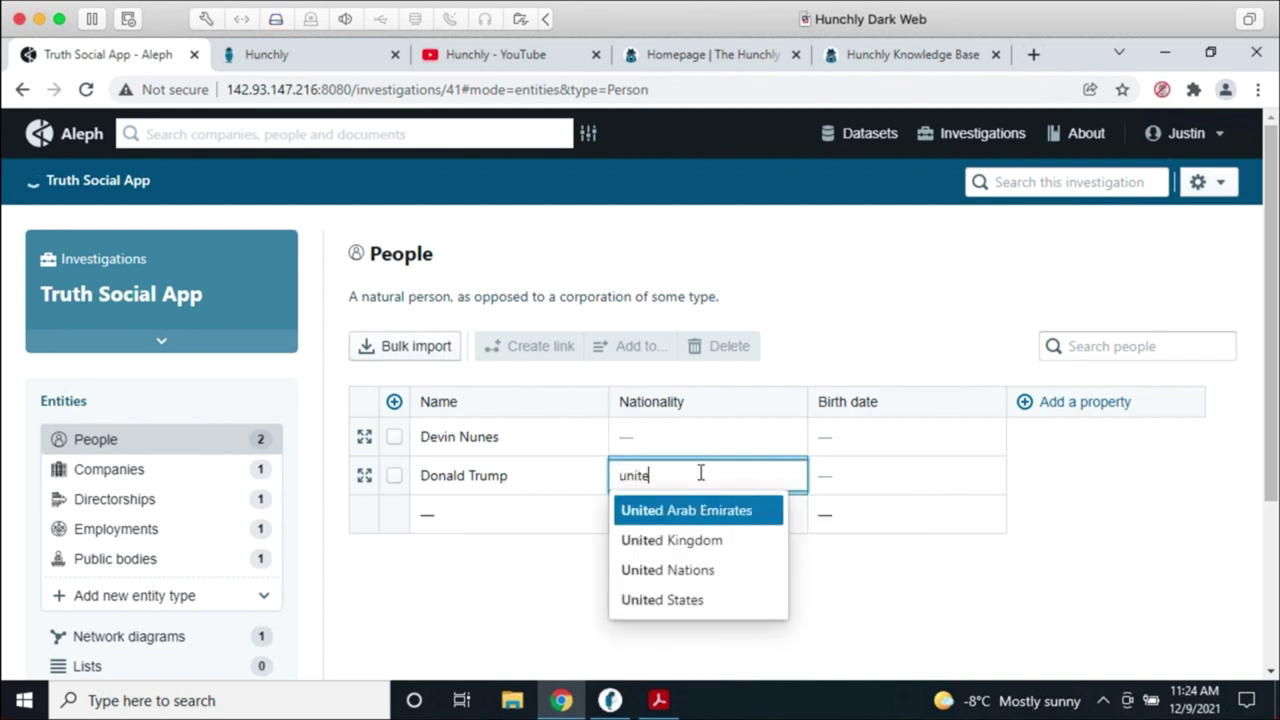
pyautogui.write('d sta')
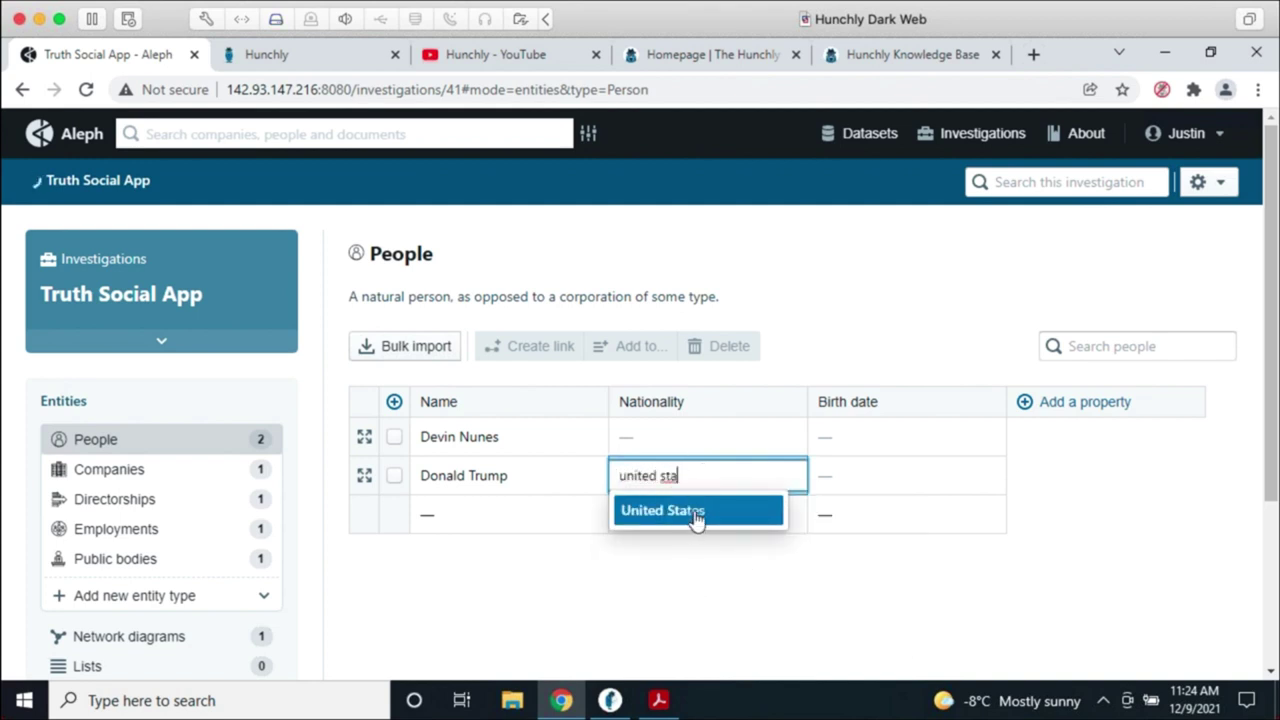
pyautogui.click(696, 516)
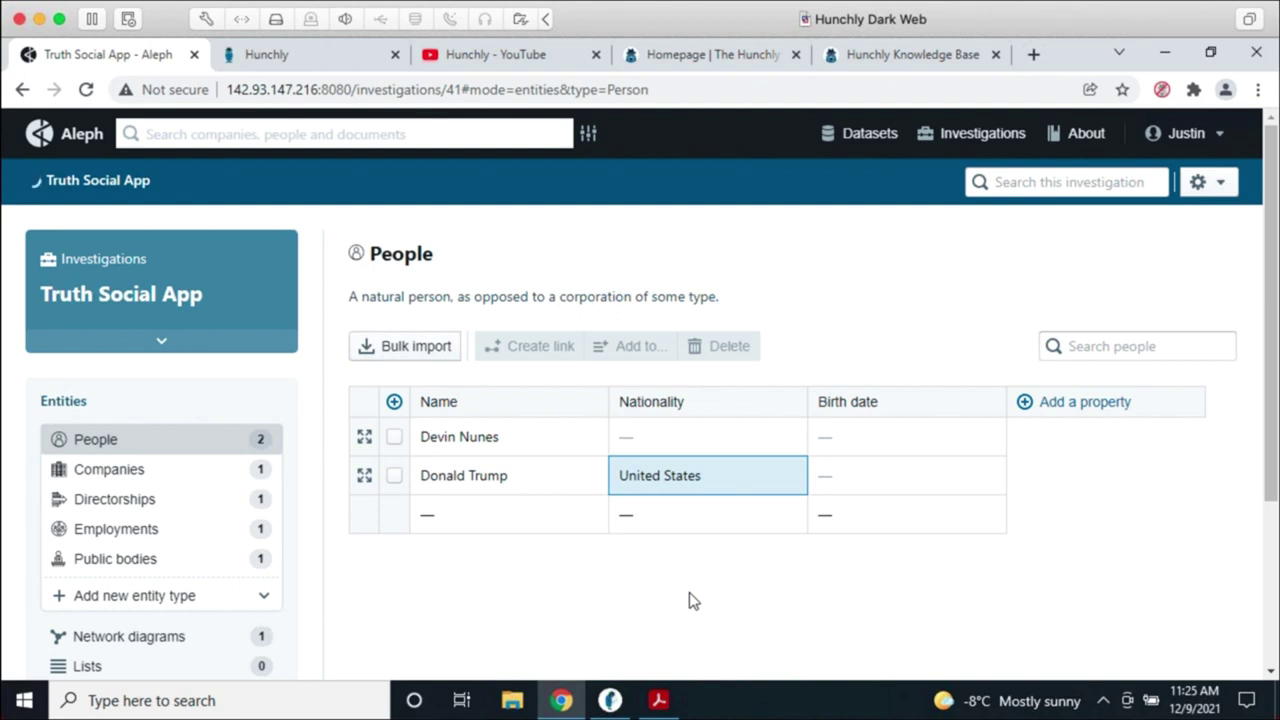
pyautogui.click(652, 262)
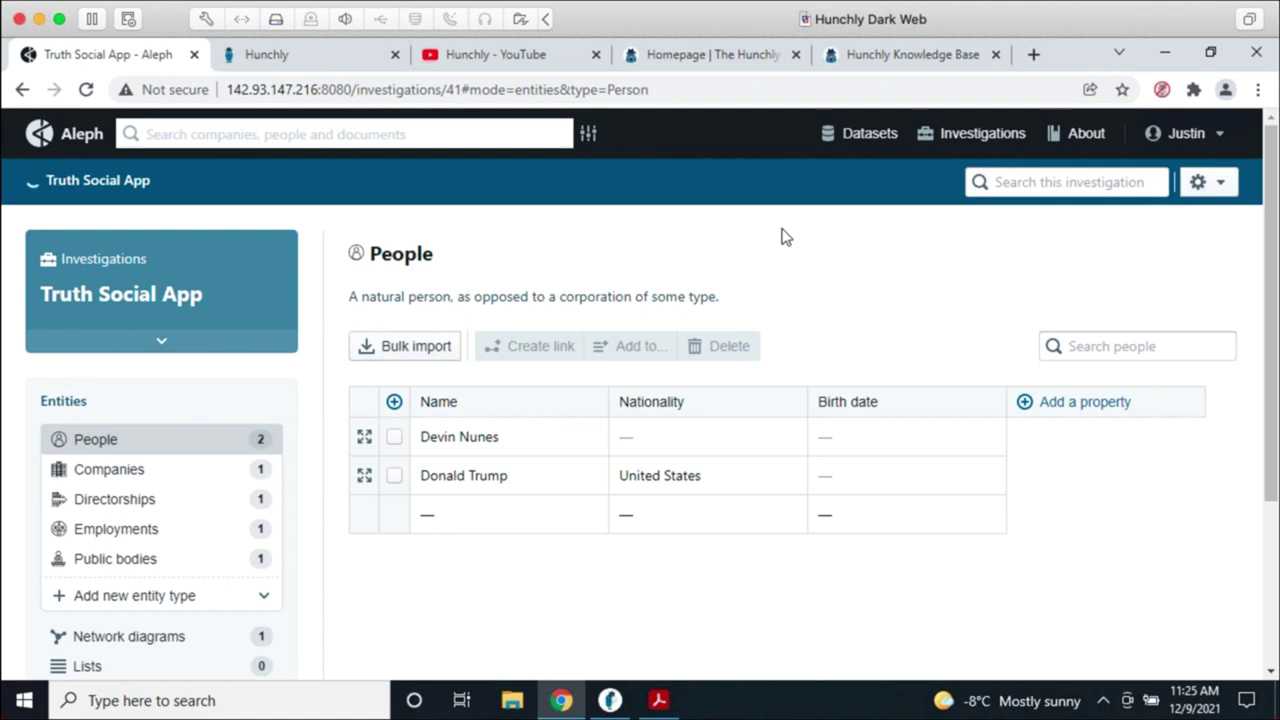
# Step: Open the Boko Haram dataset and expand its full list of 56 names
pyautogui.click(826, 140)
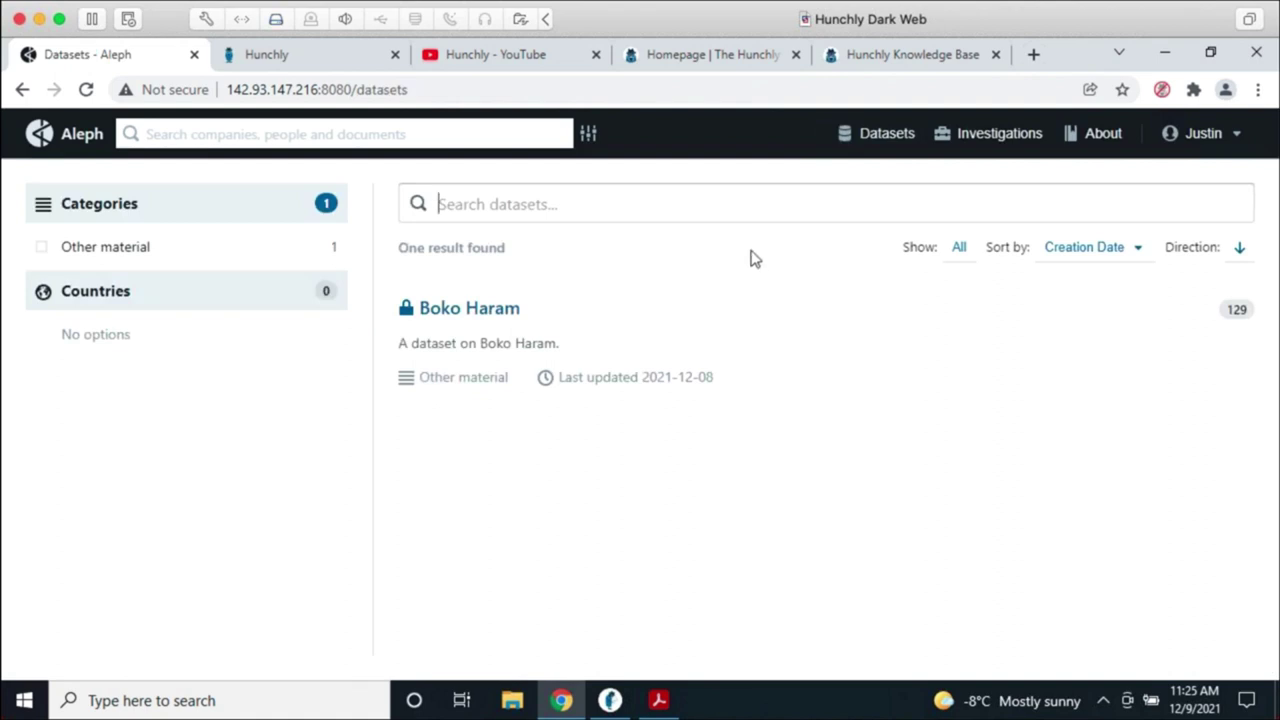
pyautogui.click(456, 312)
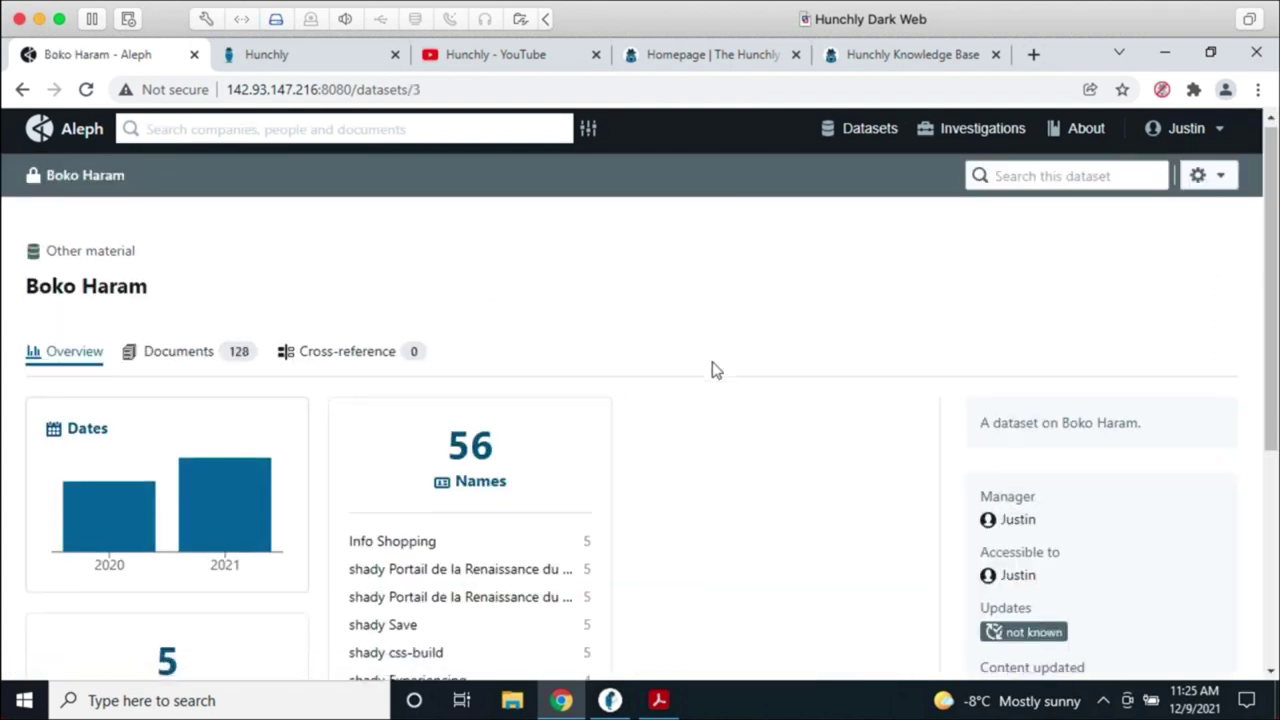
pyautogui.scroll(-2, 711, 369)
pyautogui.scroll(-1, 720, 377)
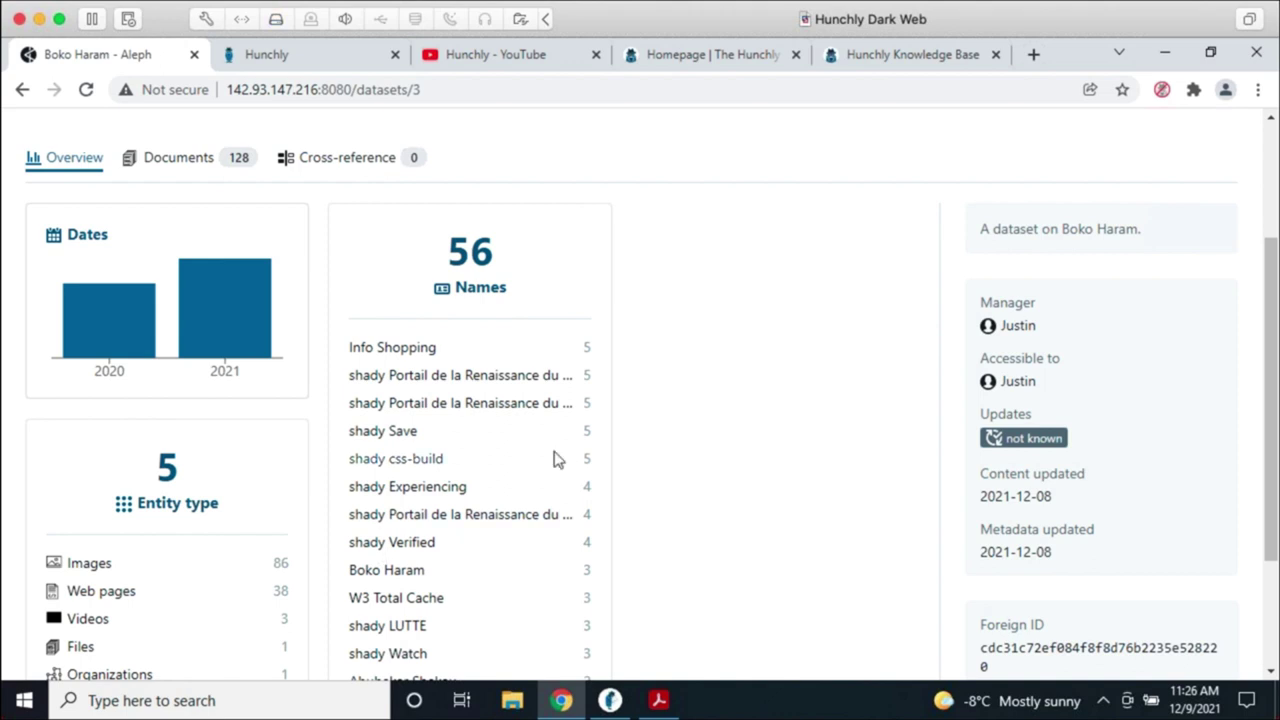
pyautogui.scroll(-3, 560, 460)
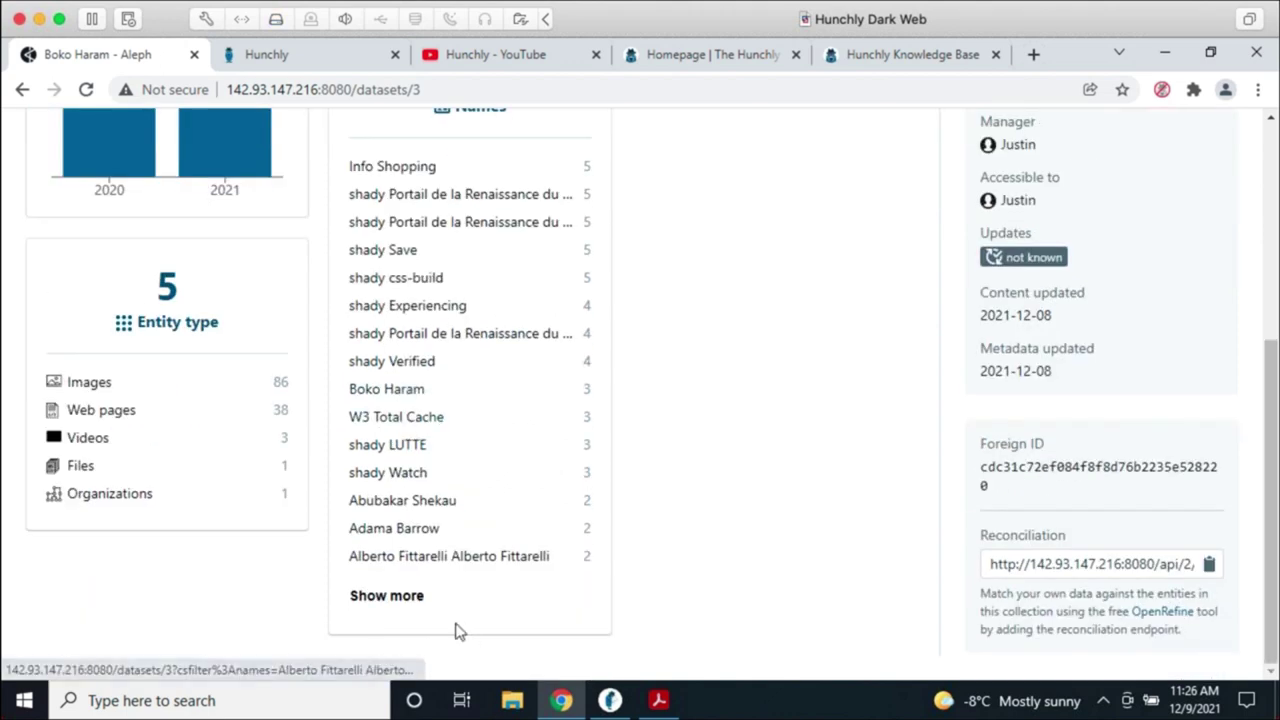
pyautogui.click(404, 600)
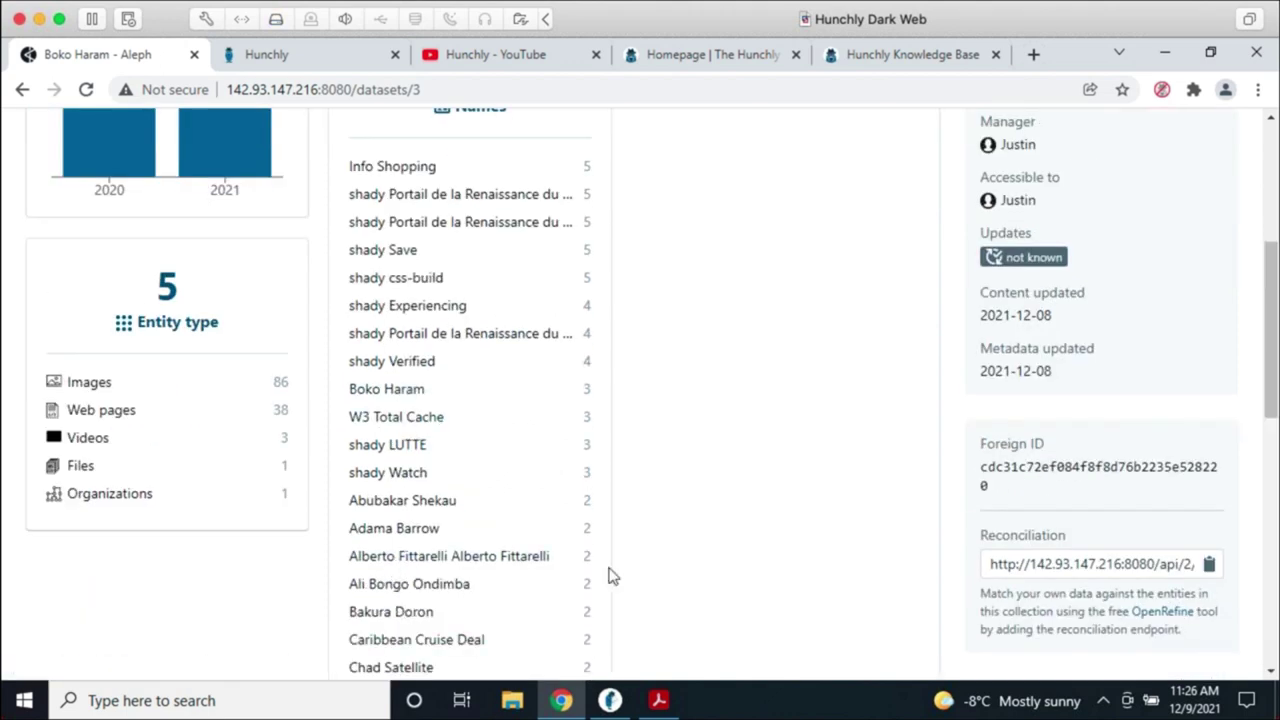
pyautogui.scroll(-2, 697, 477)
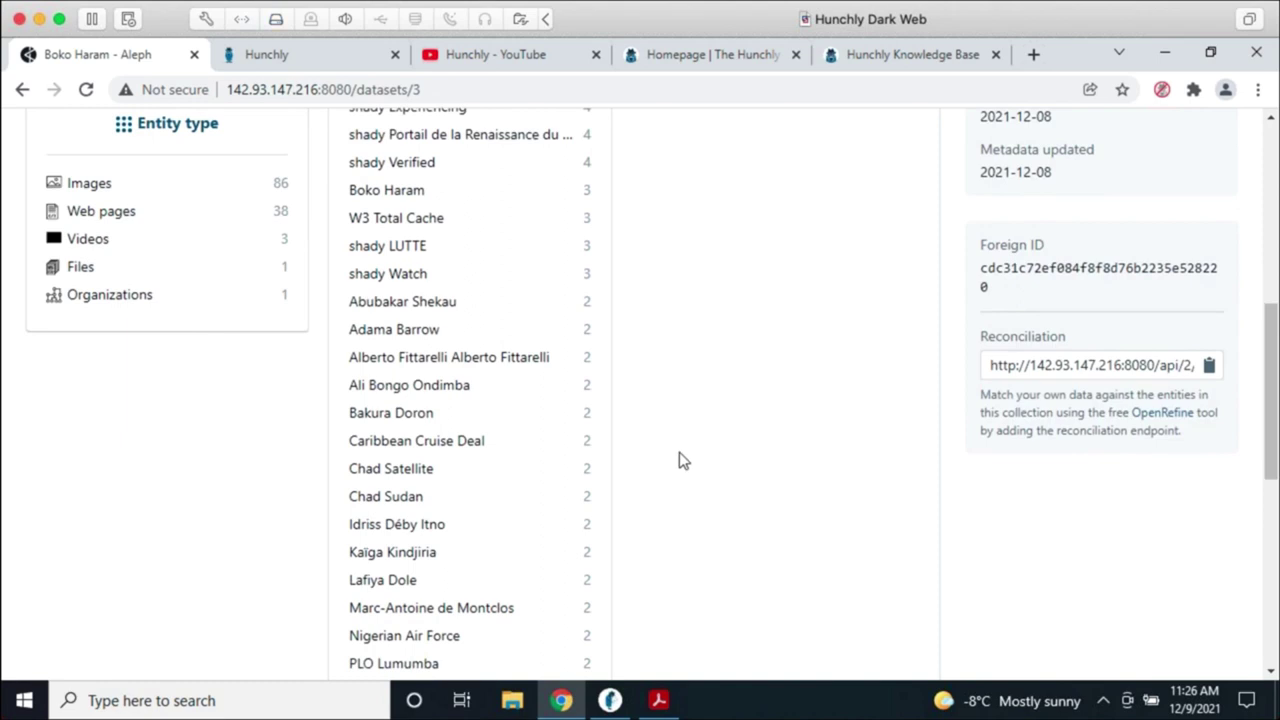
pyautogui.scroll(2, 704, 462)
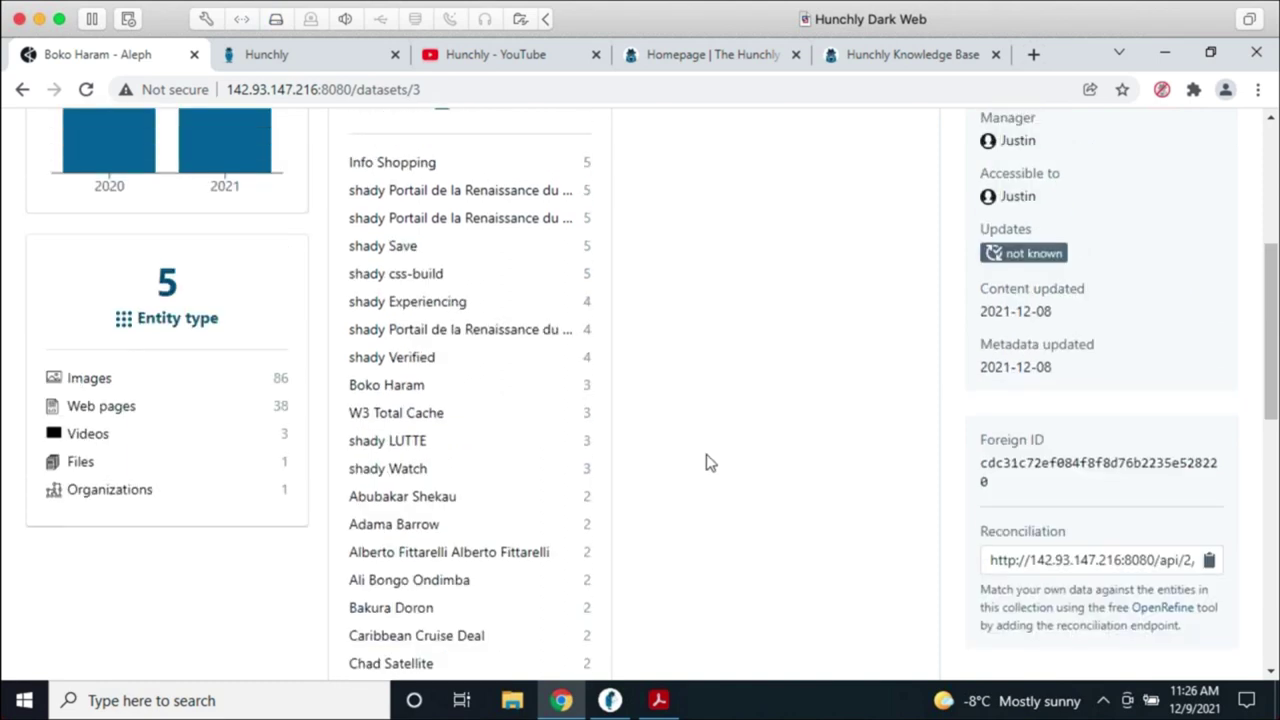
pyautogui.scroll(2, 420, 540)
pyautogui.scroll(-2, 305, 524)
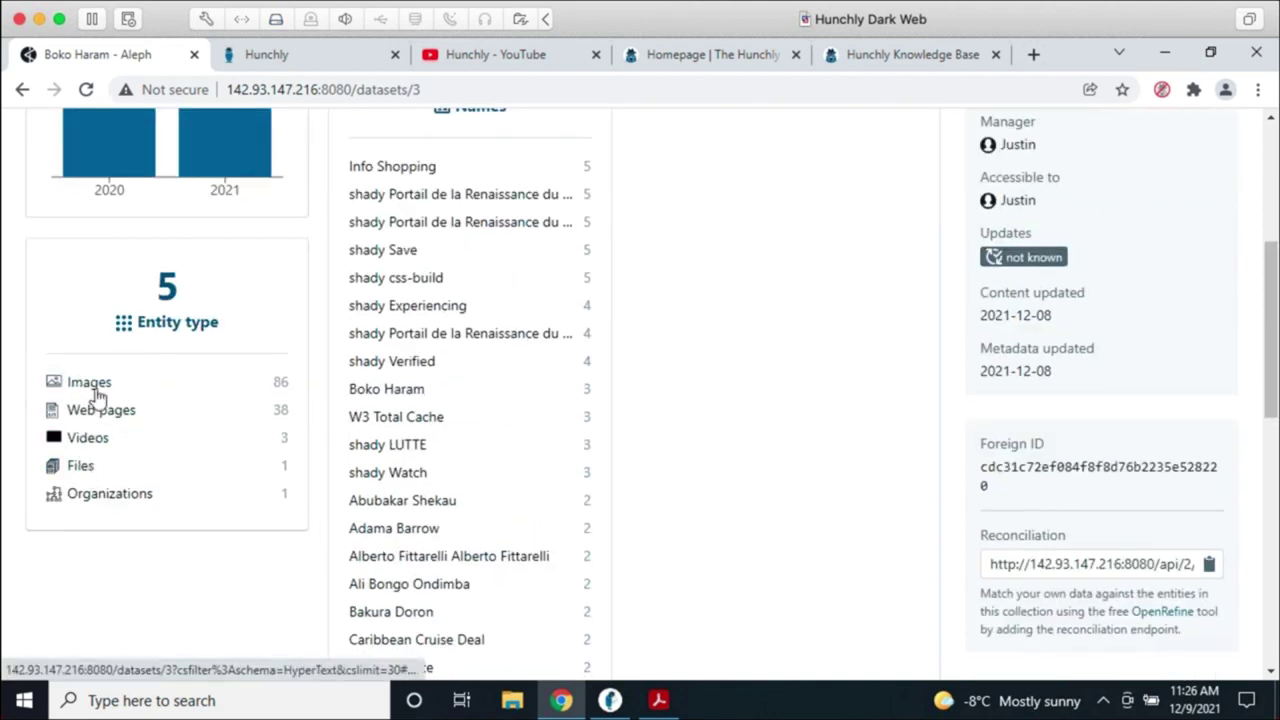
pyautogui.scroll(1, 730, 450)
pyautogui.scroll(2, 730, 461)
pyautogui.scroll(-3, 730, 461)
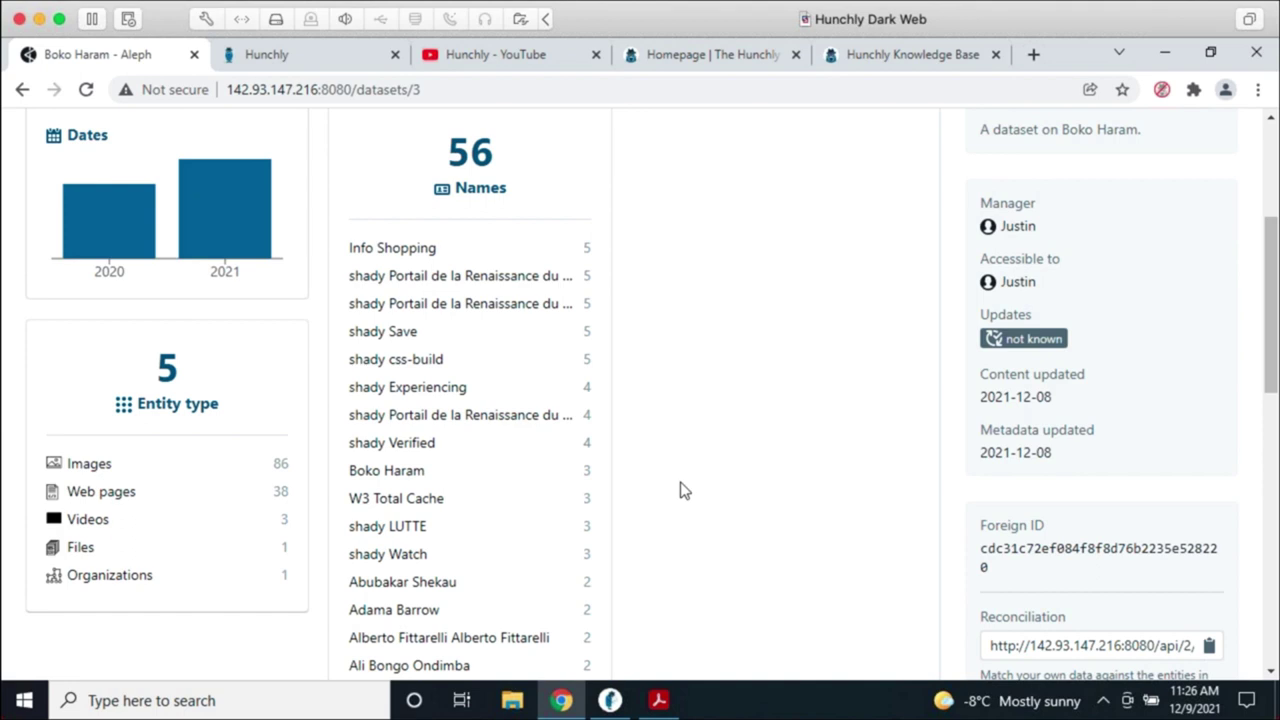
# Step: Filter the Boko Haram dataset to Videos and preview OPÉRATION COLÈRE DE BOMA
pyautogui.click(70, 522)
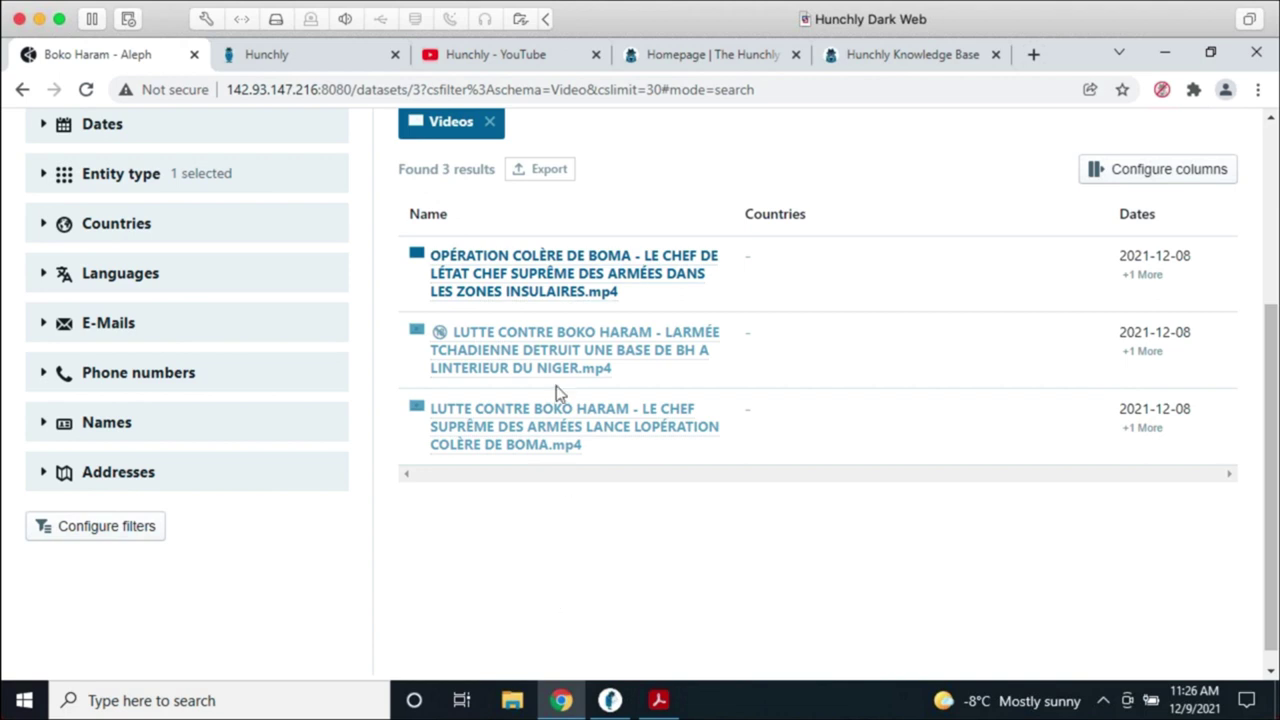
pyautogui.click(540, 290)
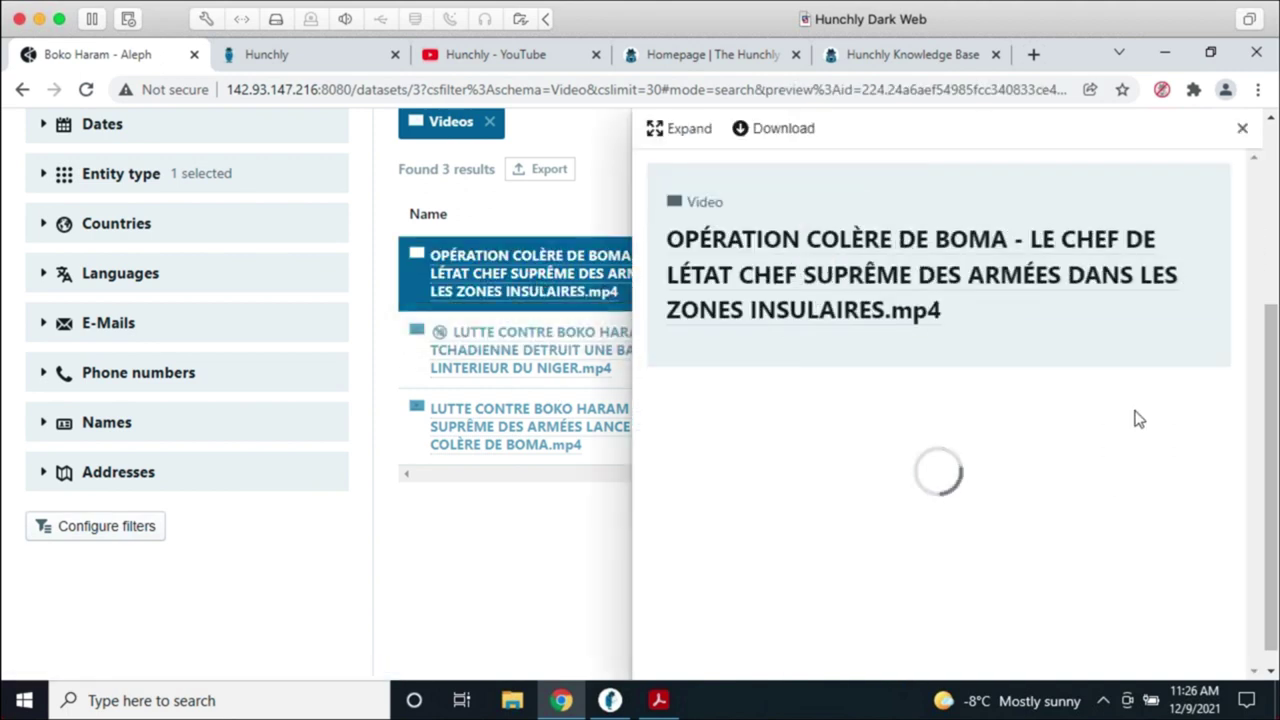
pyautogui.scroll(-1, 1185, 386)
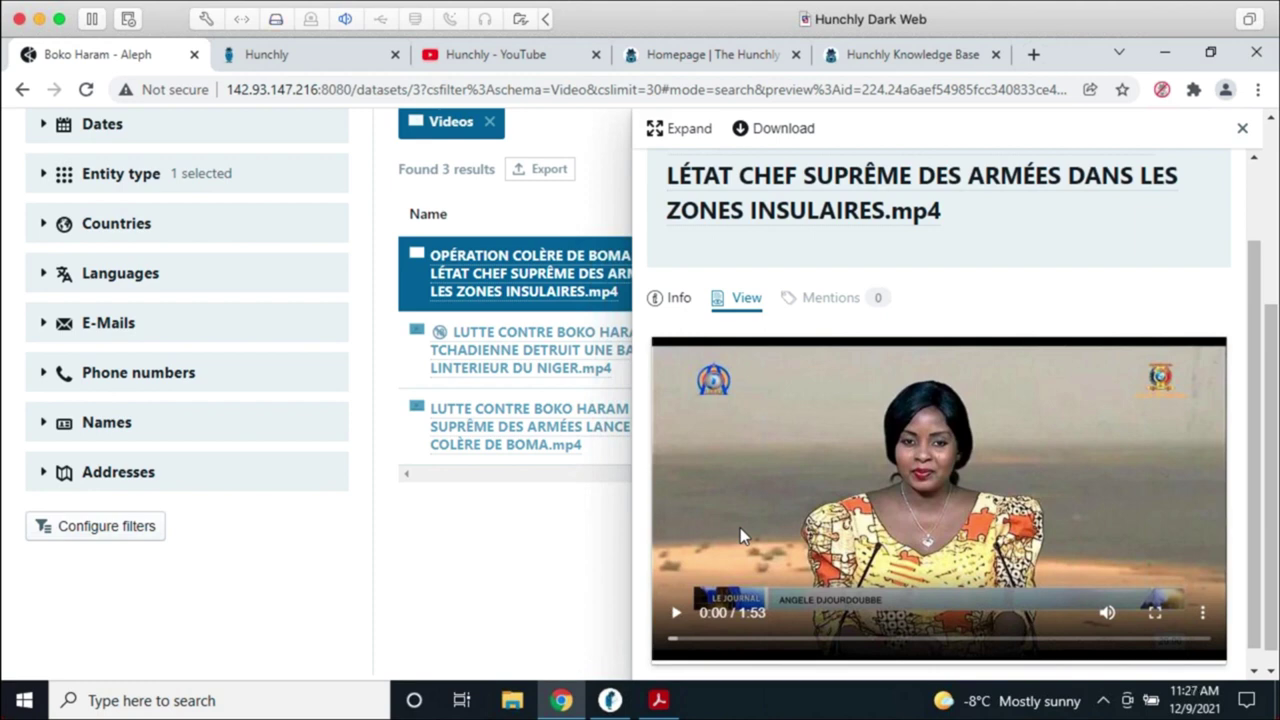
# Step: Review the video's file metadata, view its playable preview, then close it
pyautogui.click(664, 300)
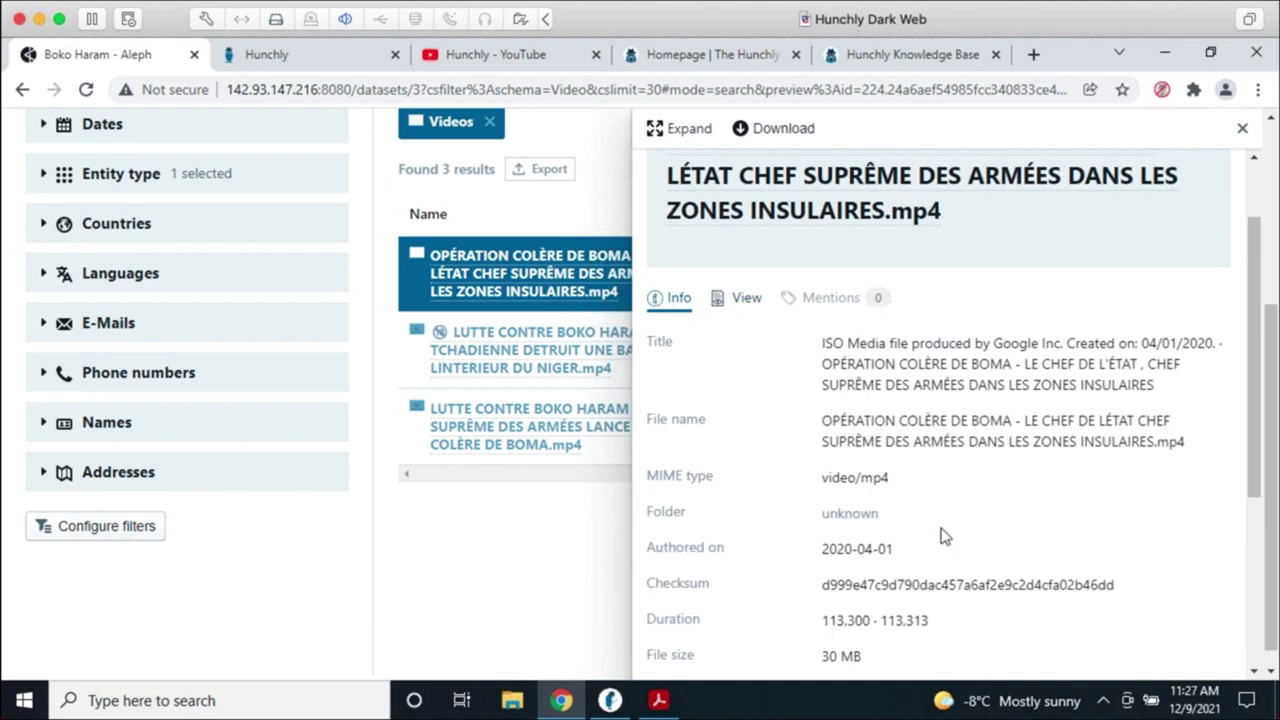
pyautogui.scroll(-2, 970, 515)
pyautogui.scroll(-2, 1000, 570)
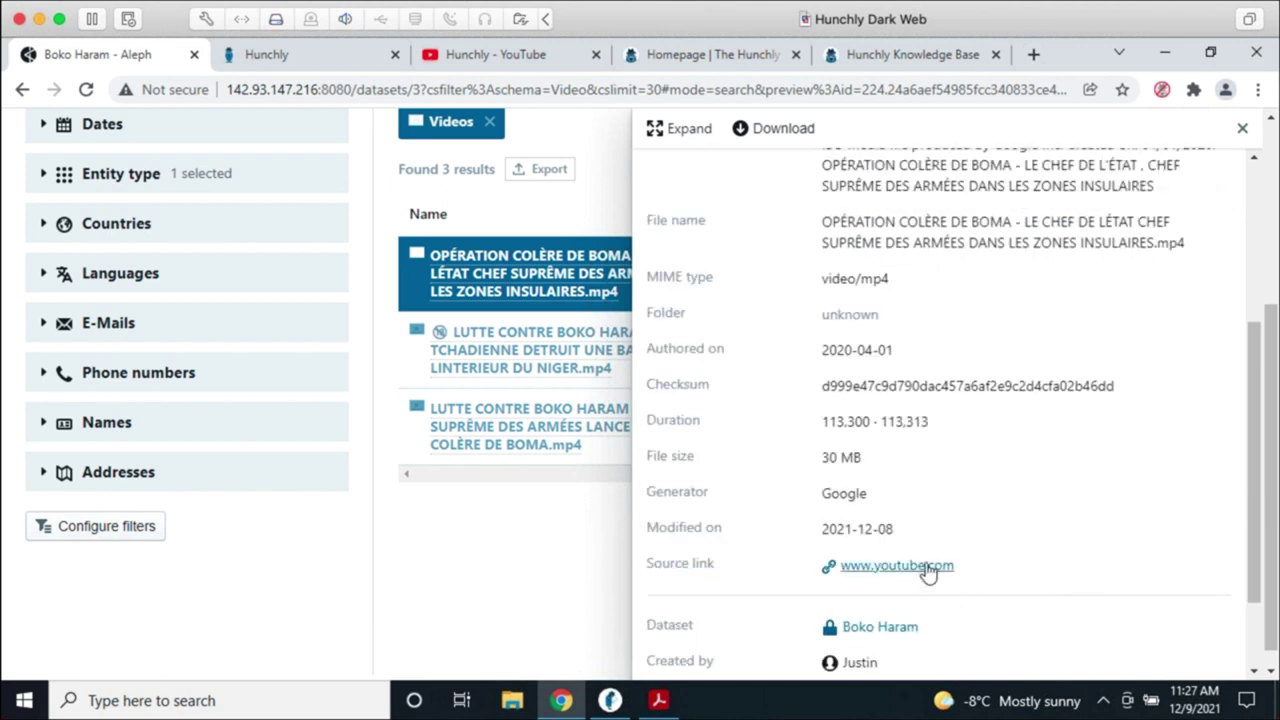
pyautogui.scroll(-1, 930, 572)
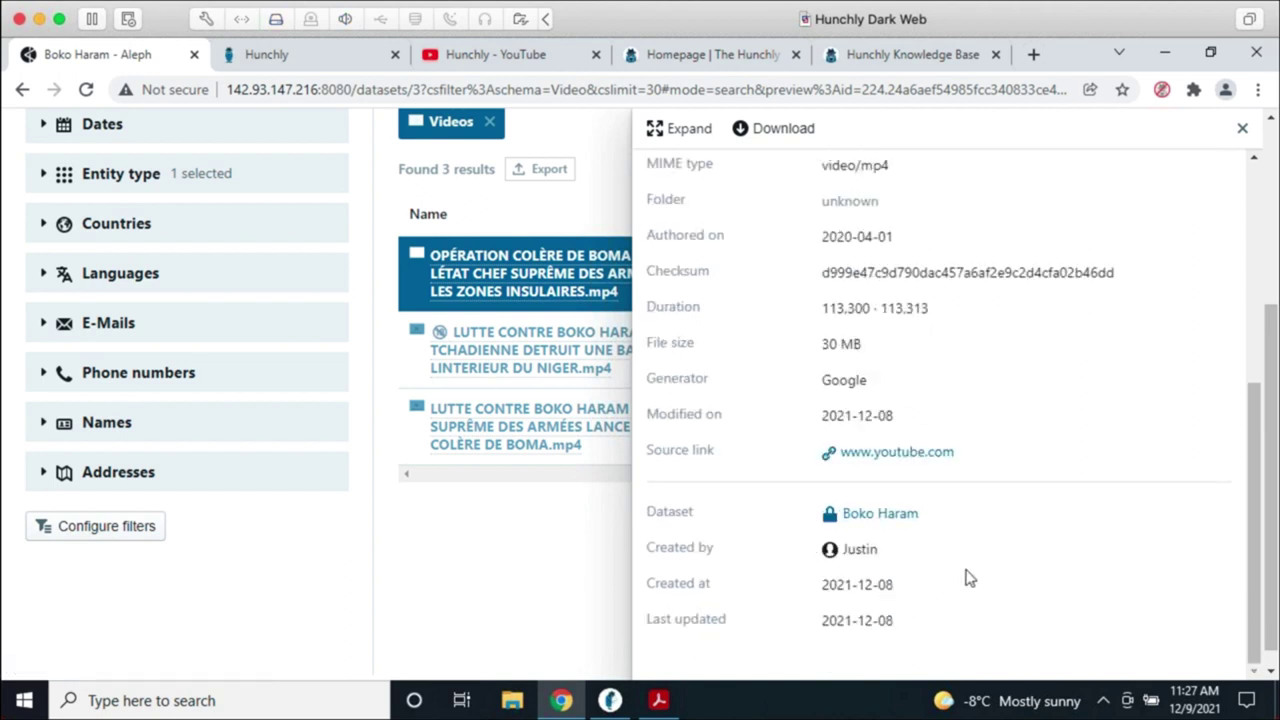
pyautogui.scroll(1, 1050, 580)
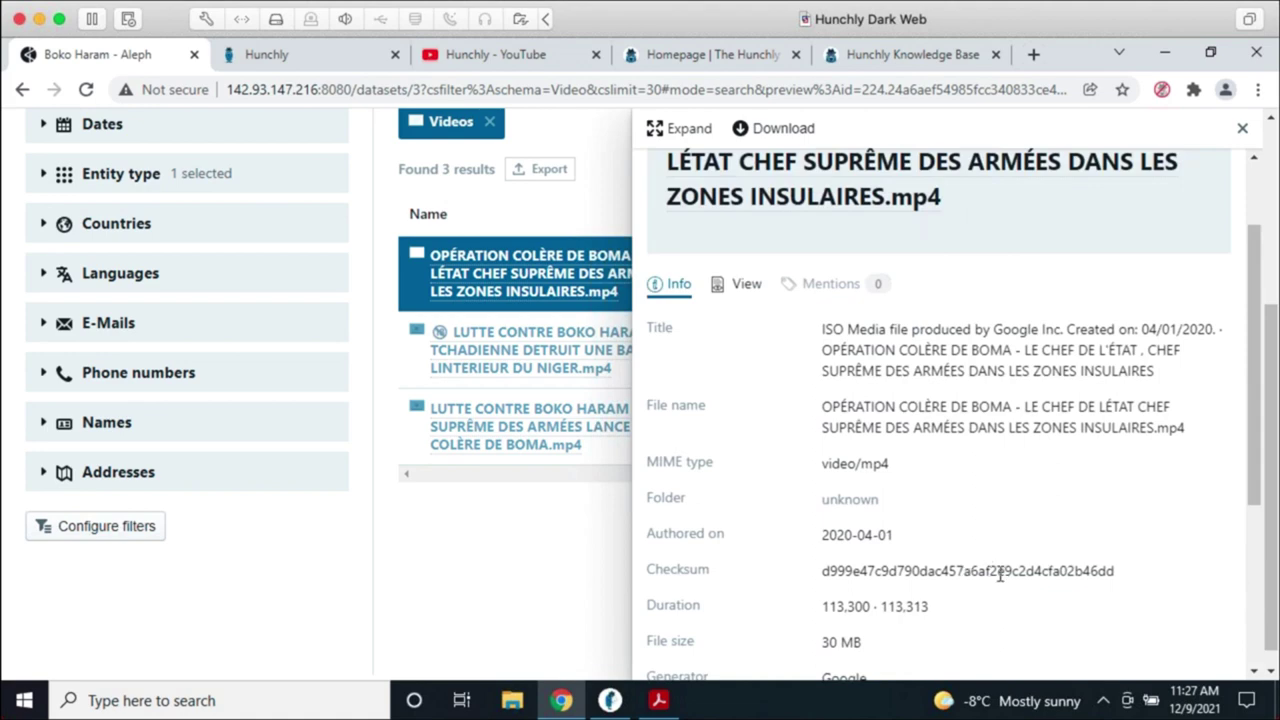
pyautogui.scroll(1, 997, 571)
pyautogui.scroll(-2, 950, 510)
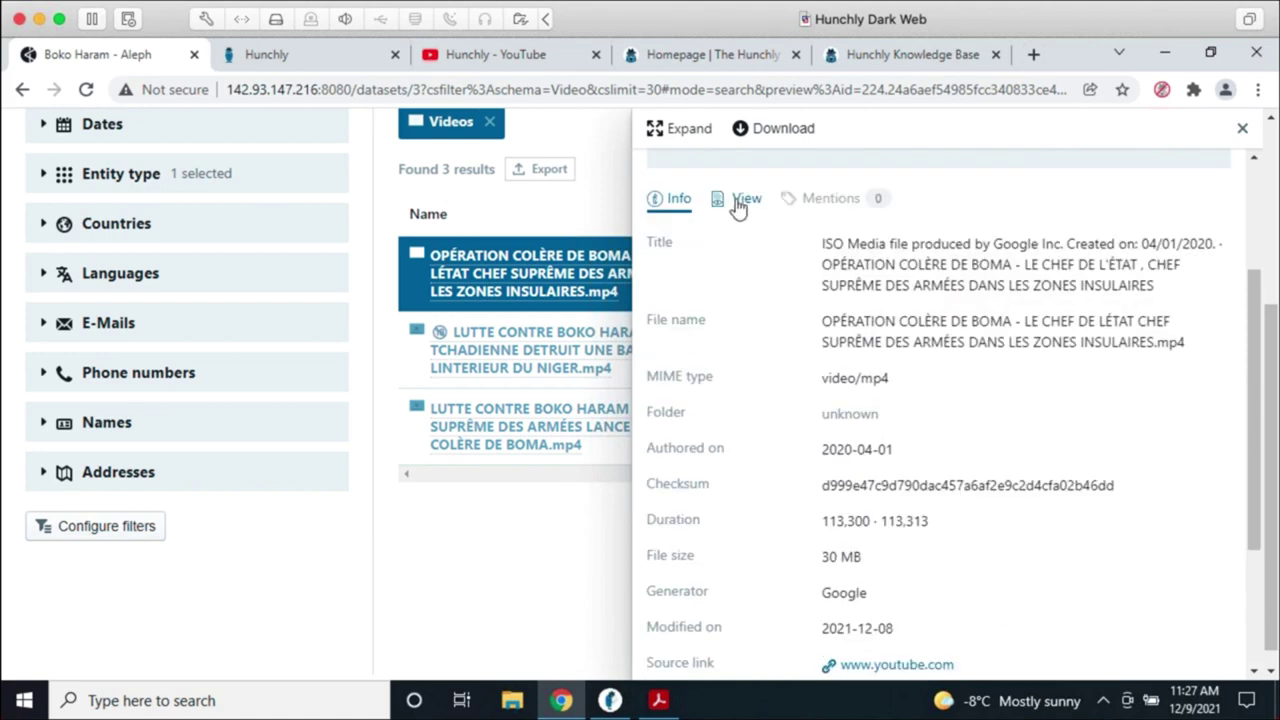
pyautogui.click(740, 201)
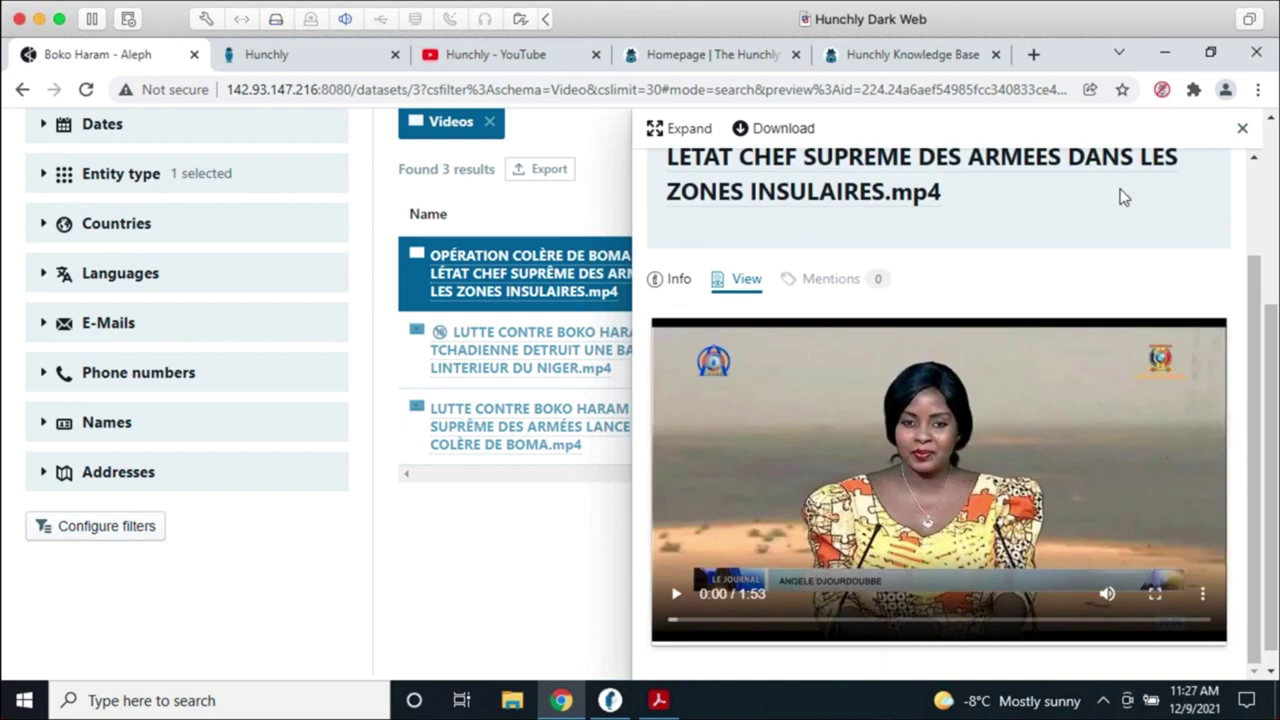
pyautogui.click(1242, 128)
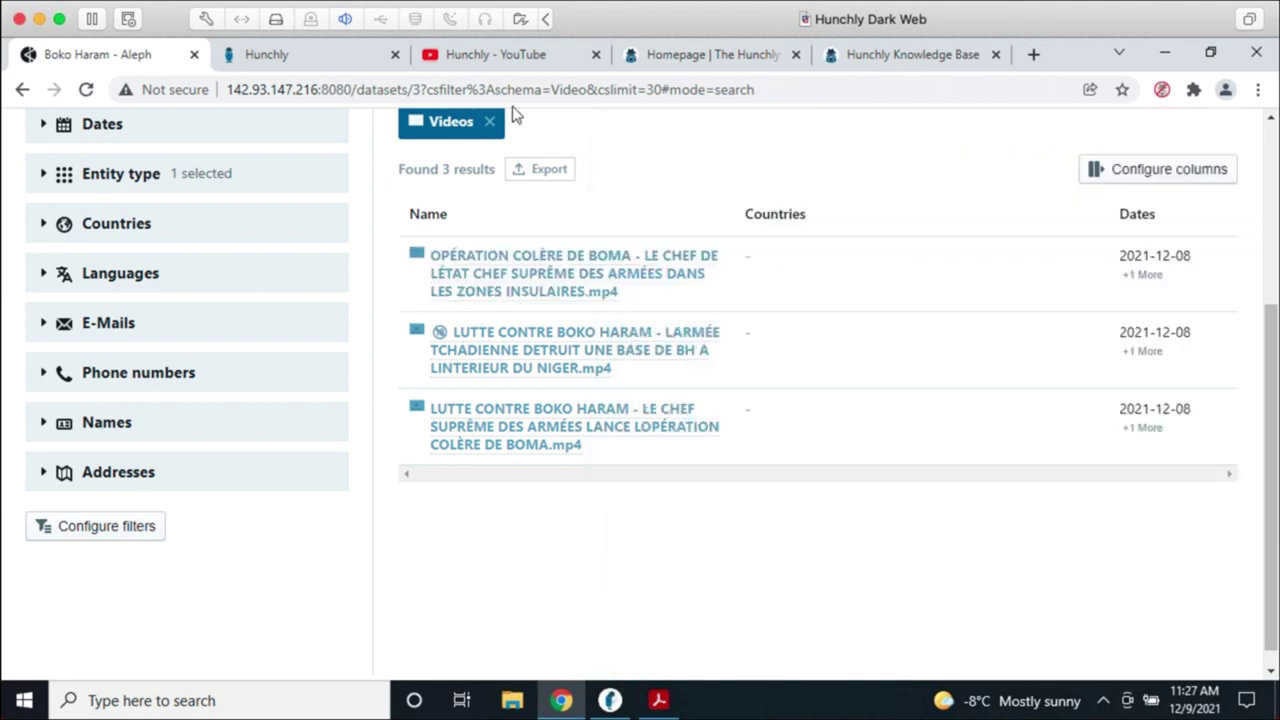
# Step: Drop the Videos filter and search the whole archive for 'angele'
pyautogui.scroll(3, 669, 363)
pyautogui.click(491, 419)
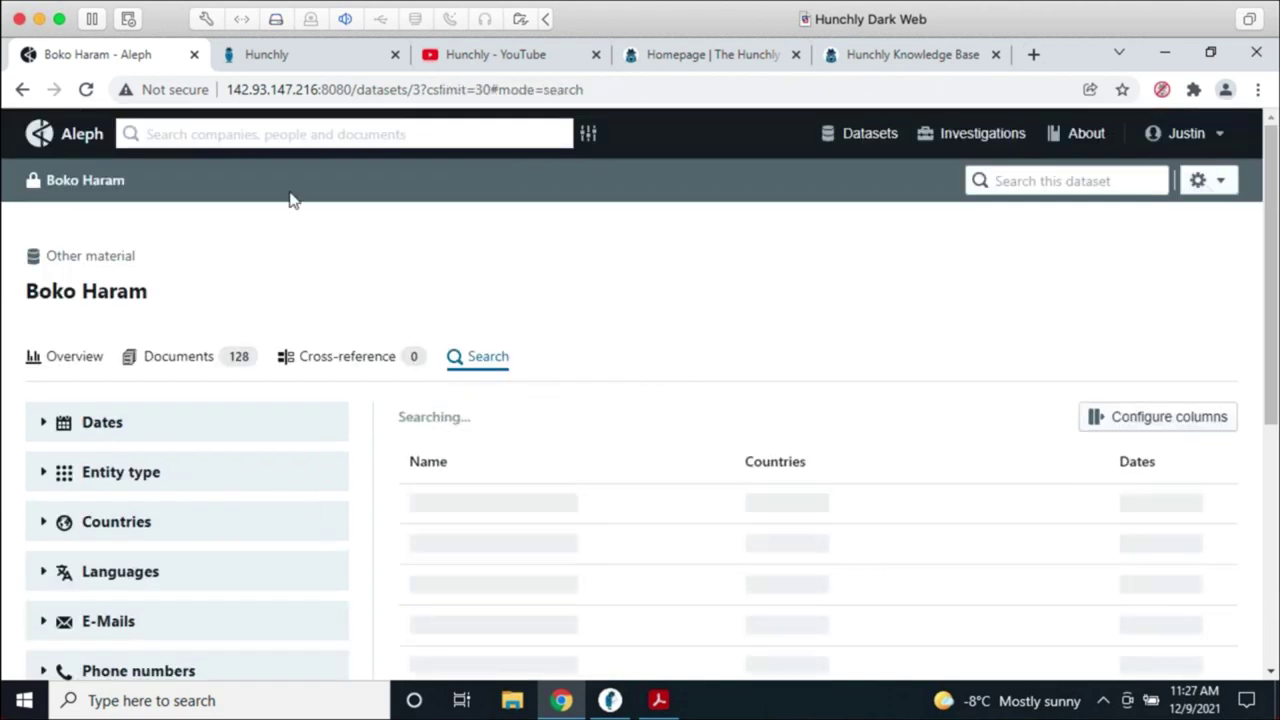
pyautogui.click(270, 140)
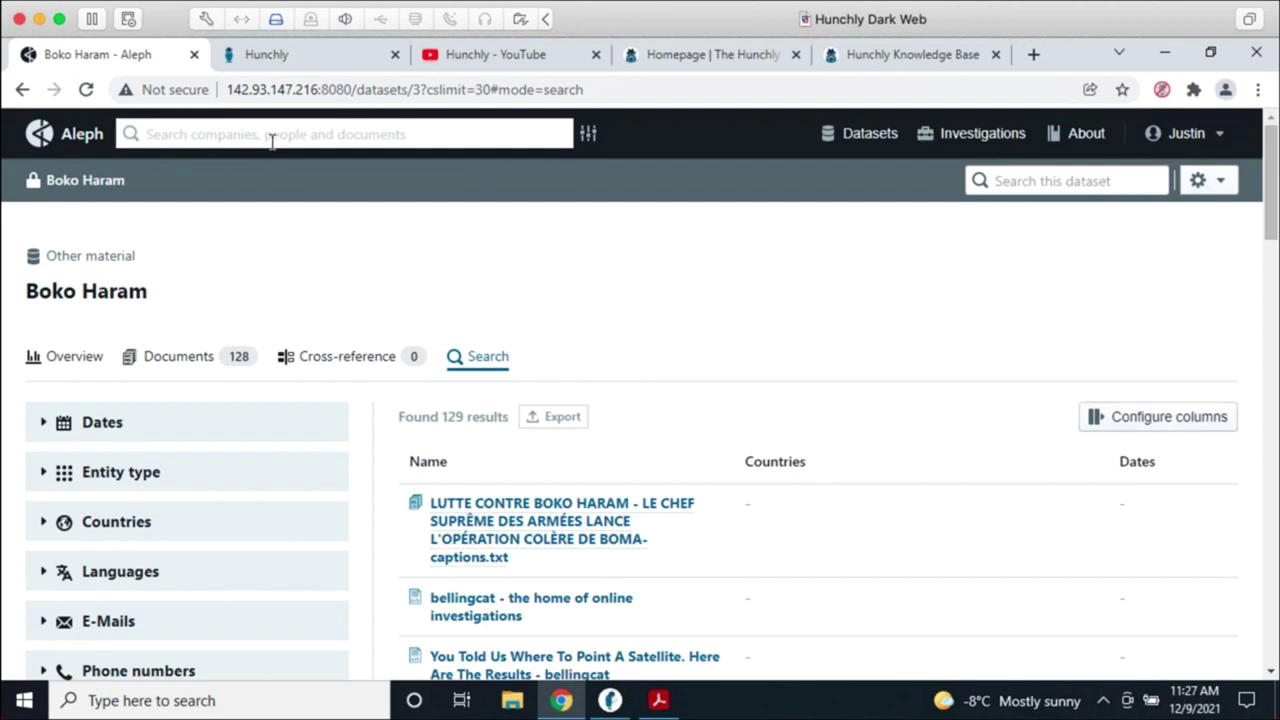
pyautogui.write('angele')
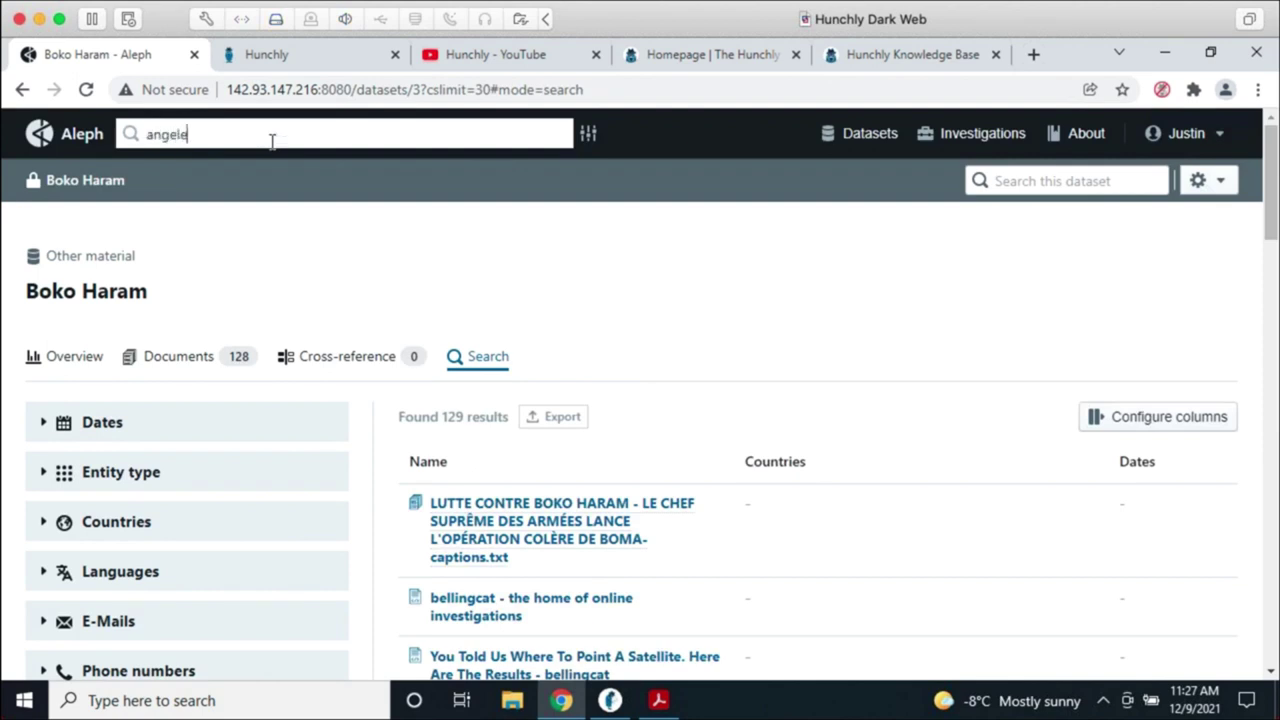
pyautogui.press('Return')
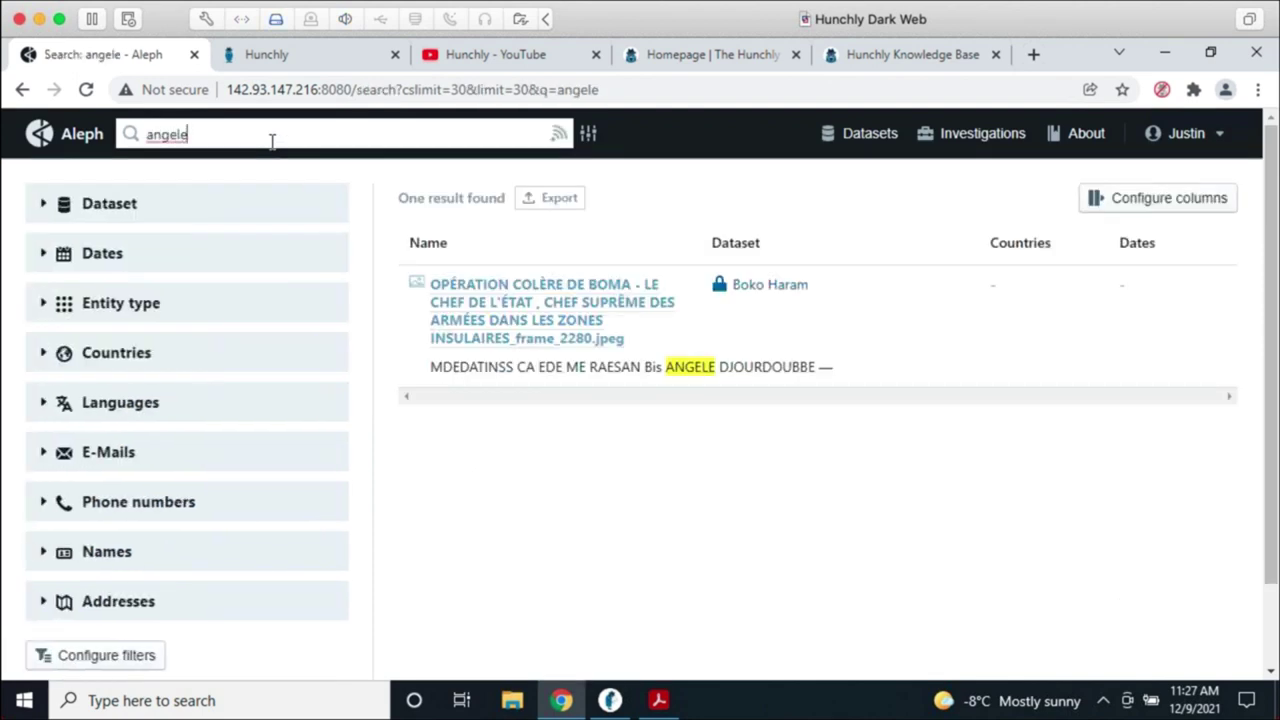
# Step: Open the frame_2280.jpeg result's preview and scroll through the image
pyautogui.click(545, 340)
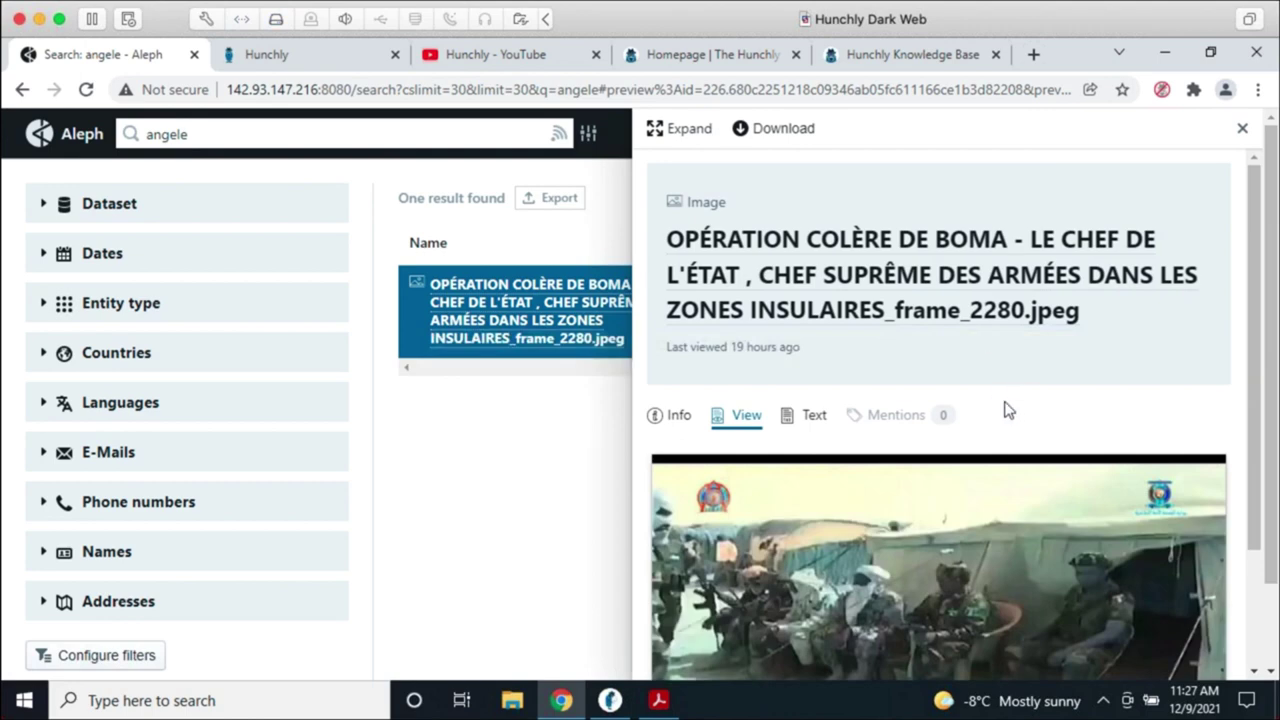
pyautogui.scroll(-2, 1016, 388)
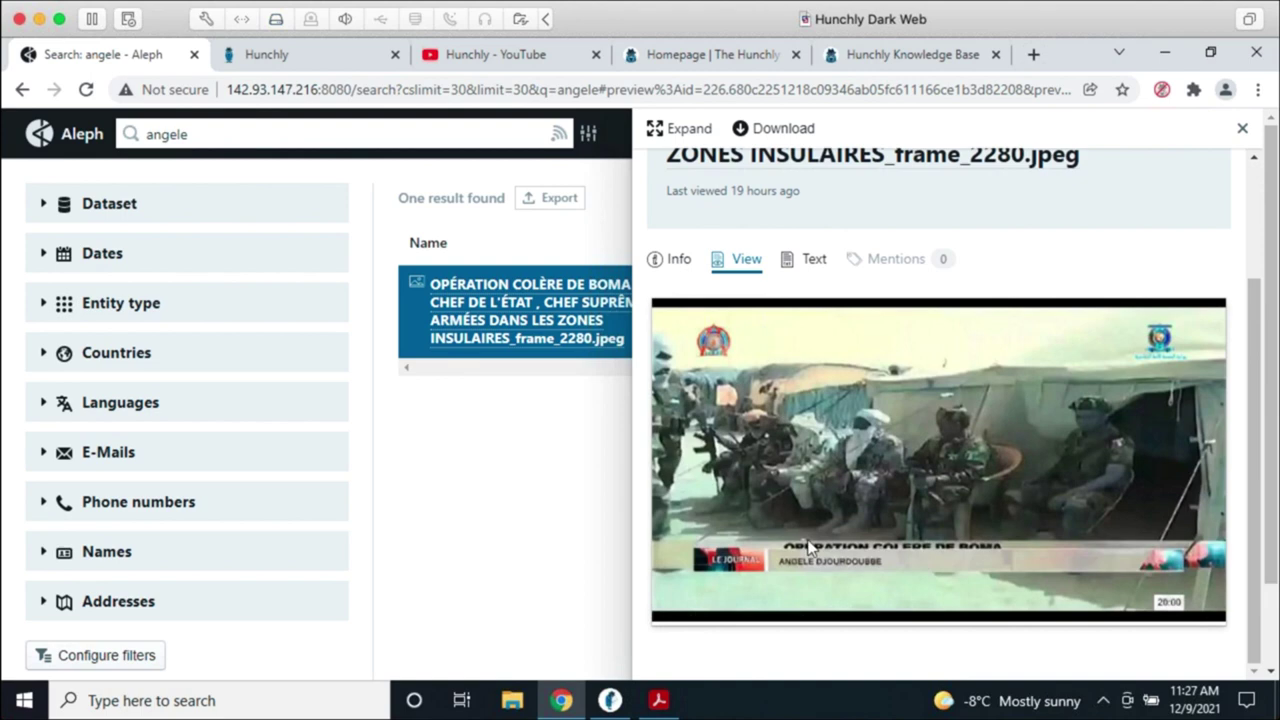
pyautogui.scroll(2, 986, 326)
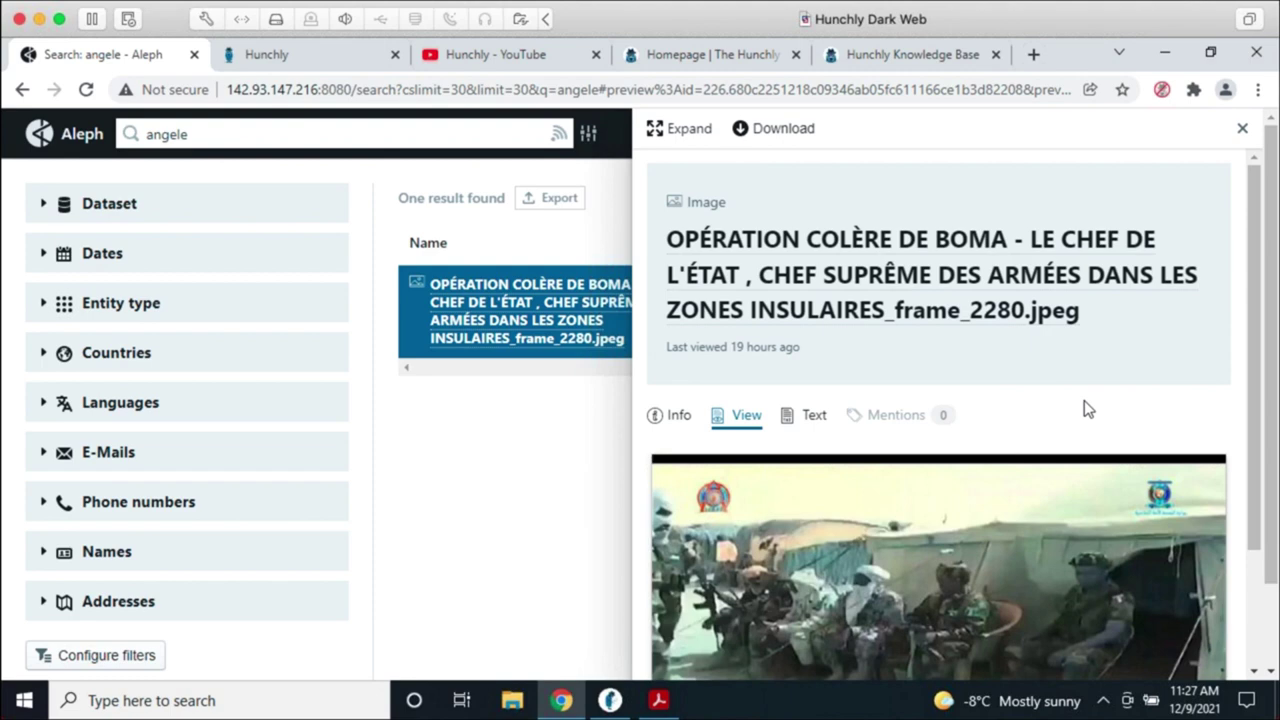
pyautogui.scroll(-3, 1076, 408)
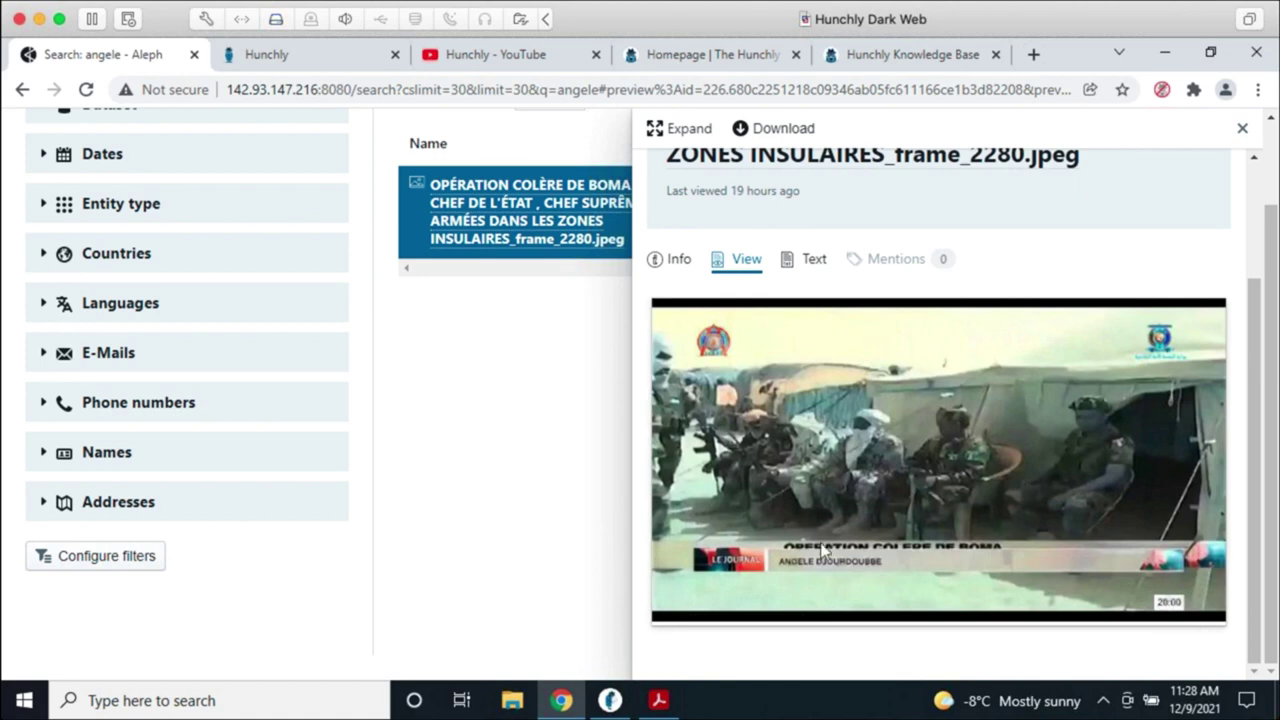
pyautogui.scroll(3, 905, 497)
pyautogui.scroll(-3, 905, 497)
# Step: Show frame_2280.jpeg's Info details and highlight its detected keywords, like tank and military vehicle
pyautogui.click(676, 260)
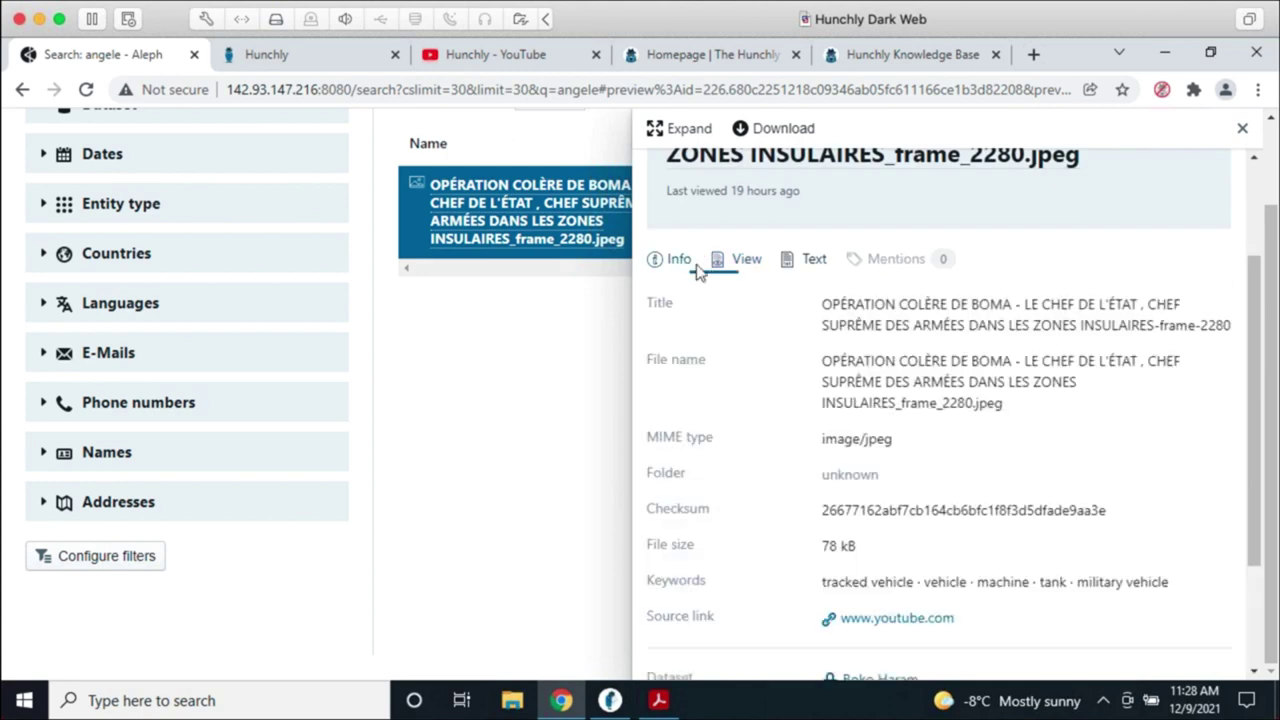
pyautogui.scroll(-2, 1068, 575)
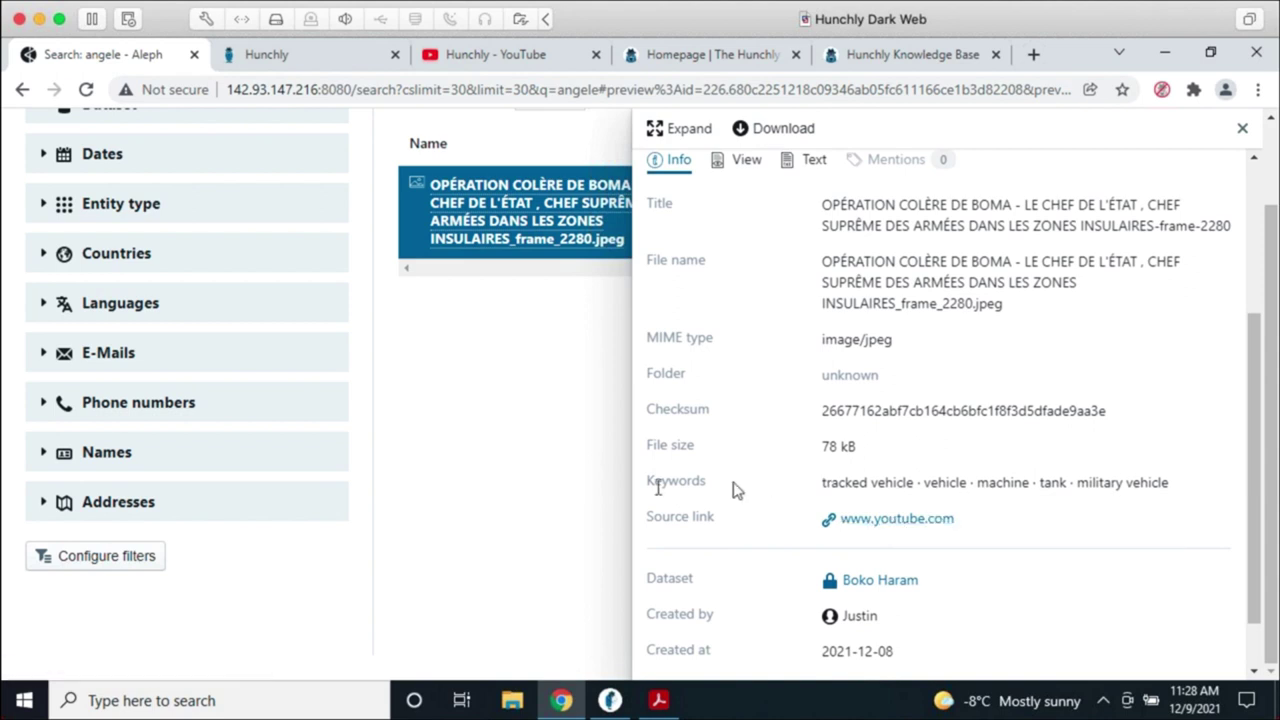
pyautogui.doubleClick(651, 480)
pyautogui.click(1094, 482)
pyautogui.moveTo(1185, 483); pyautogui.dragTo(823, 486)
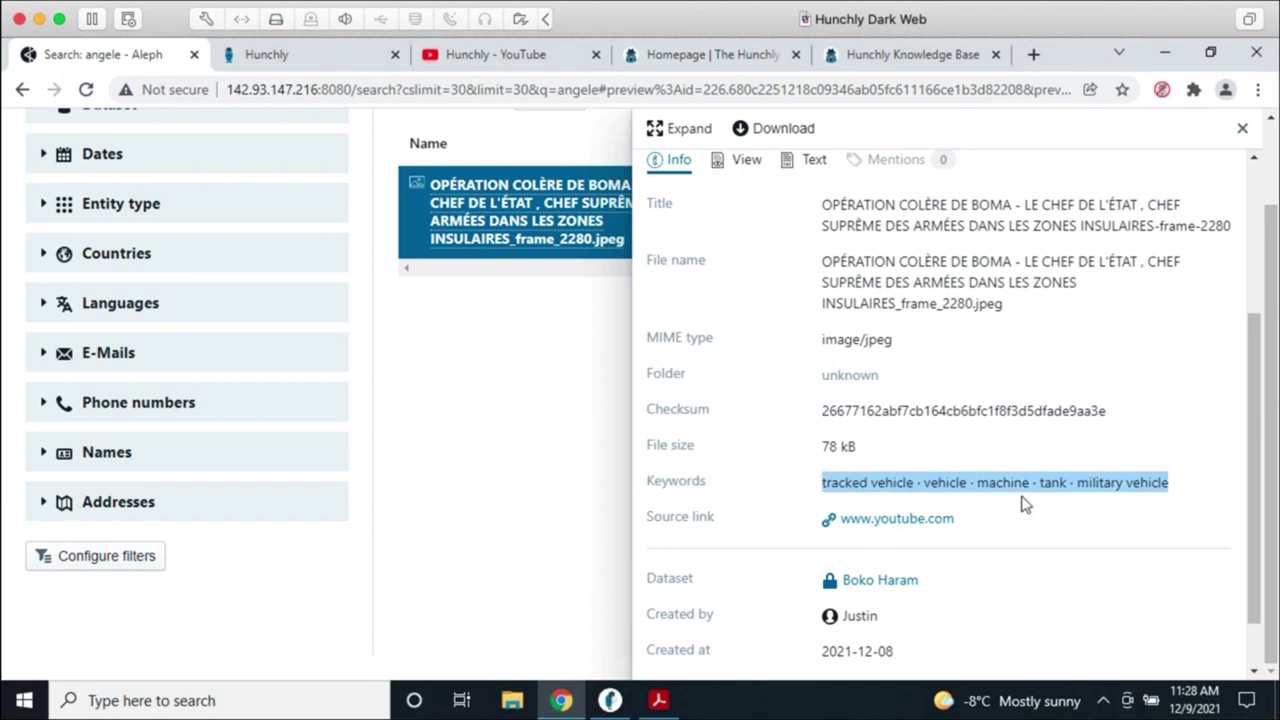
pyautogui.click(1095, 520)
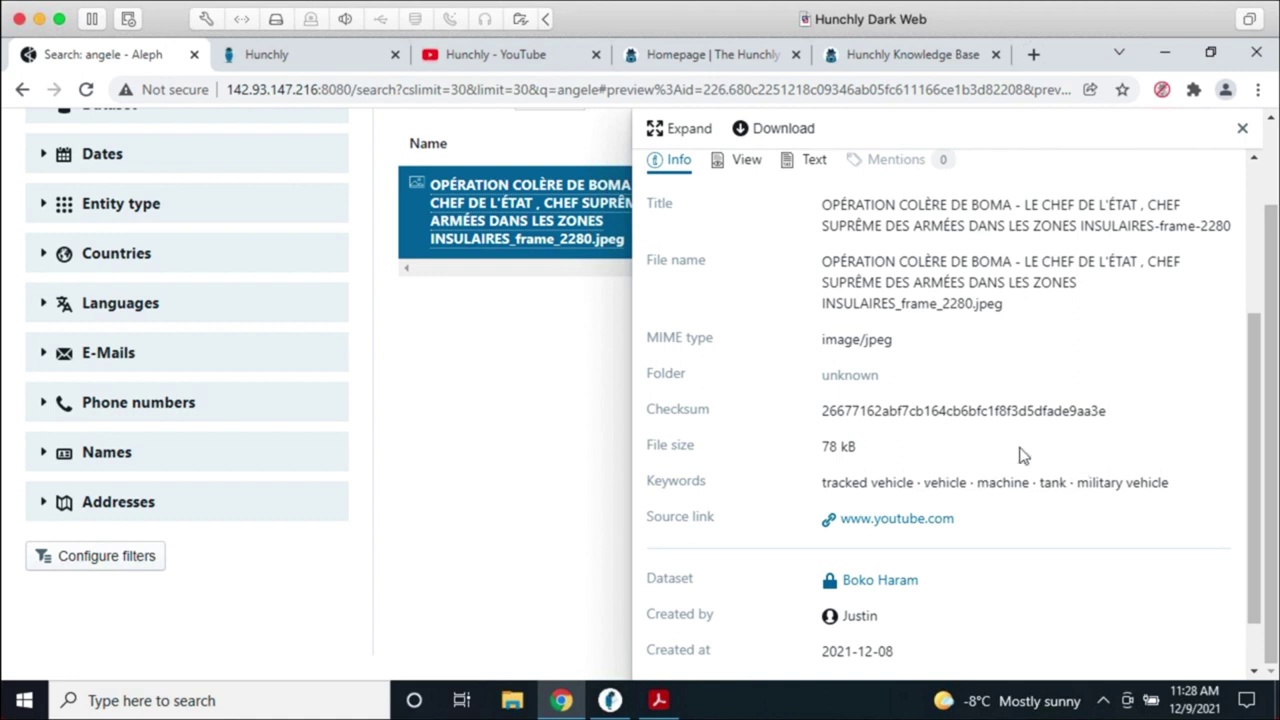
# Step: Close the image preview to return to the angele search results
pyautogui.scroll(3, 1077, 478)
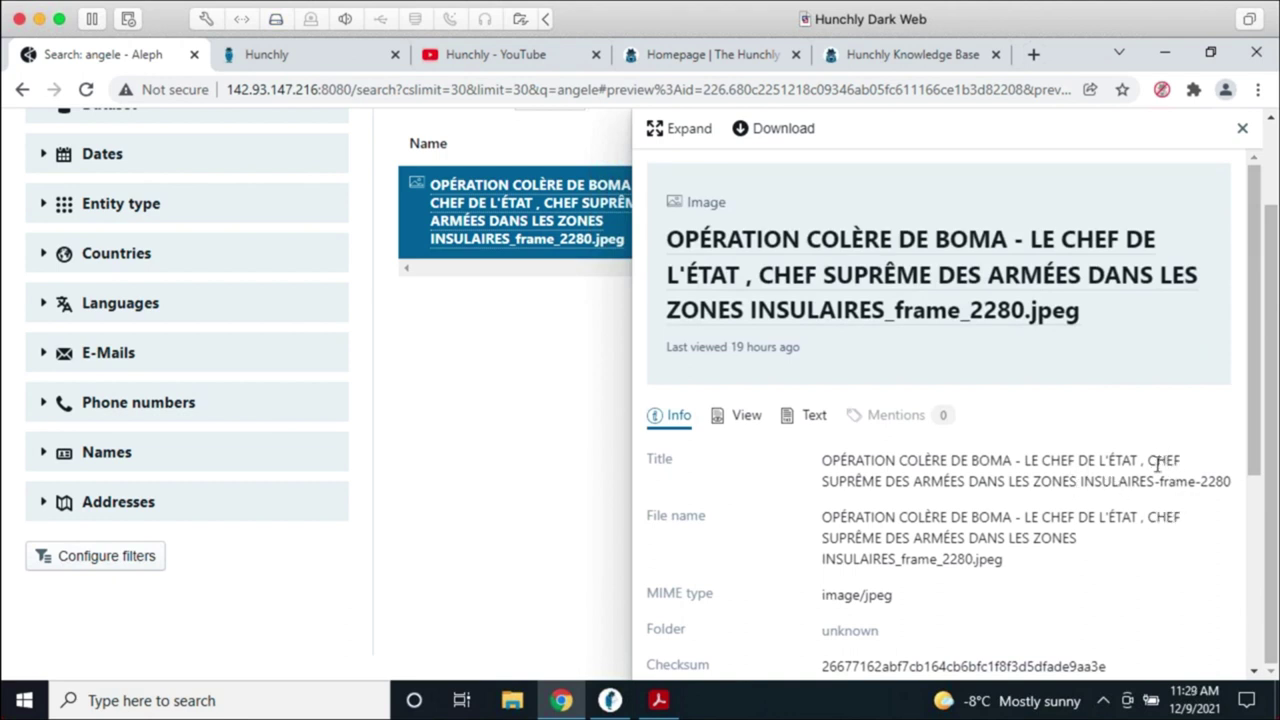
pyautogui.click(1242, 128)
pyautogui.scroll(2, 660, 515)
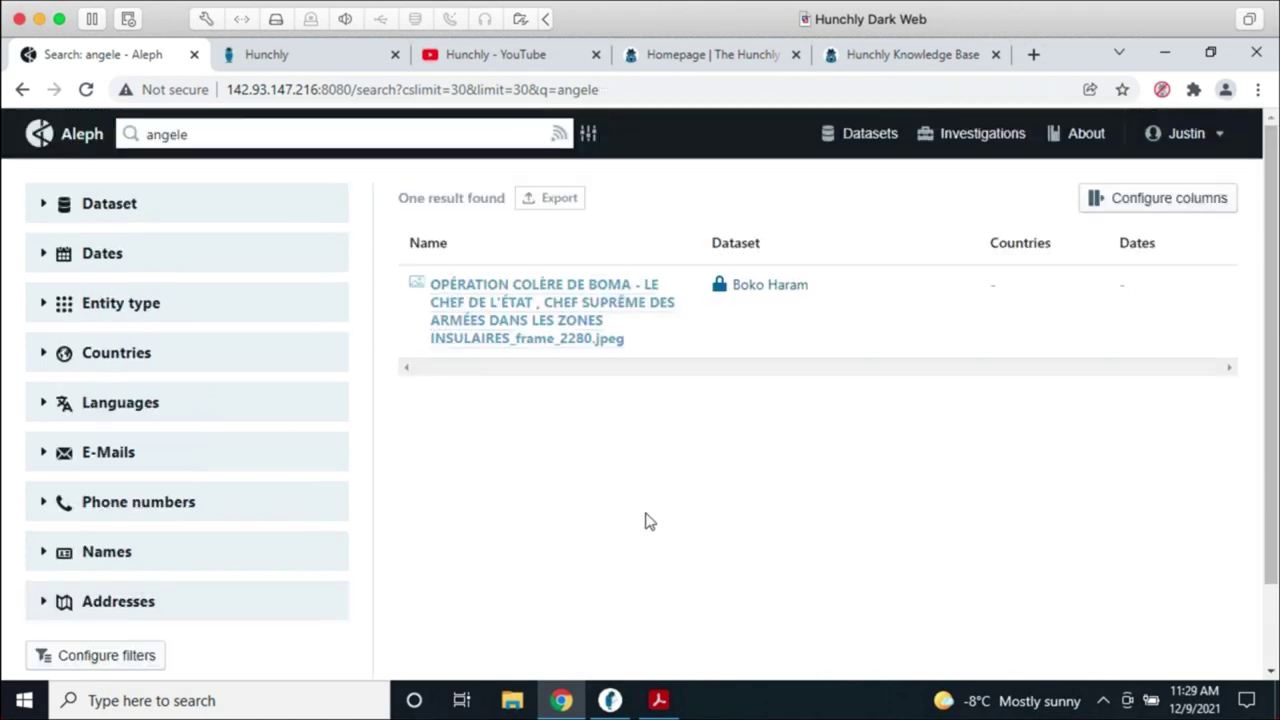
# Step: Replace the query 'angele' with 'cadaver' and run the search
pyautogui.doubleClick(197, 128)
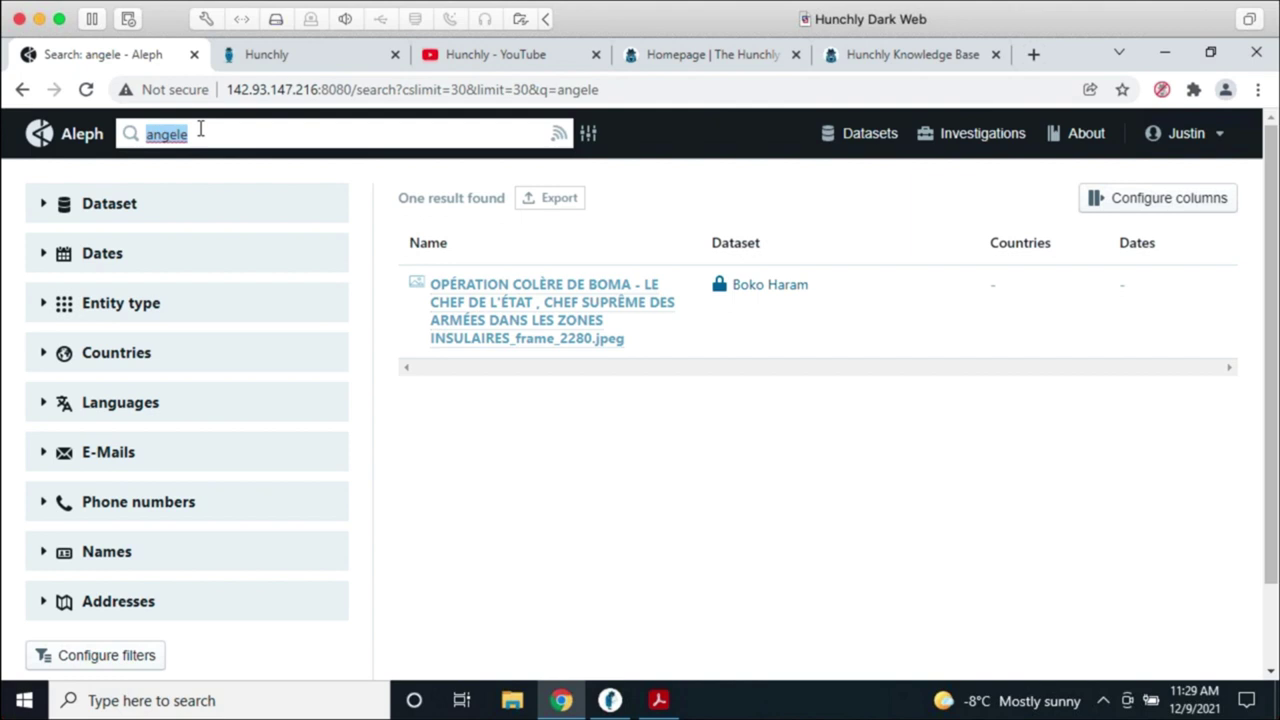
pyautogui.write('cadaver')
pyautogui.press('Return')
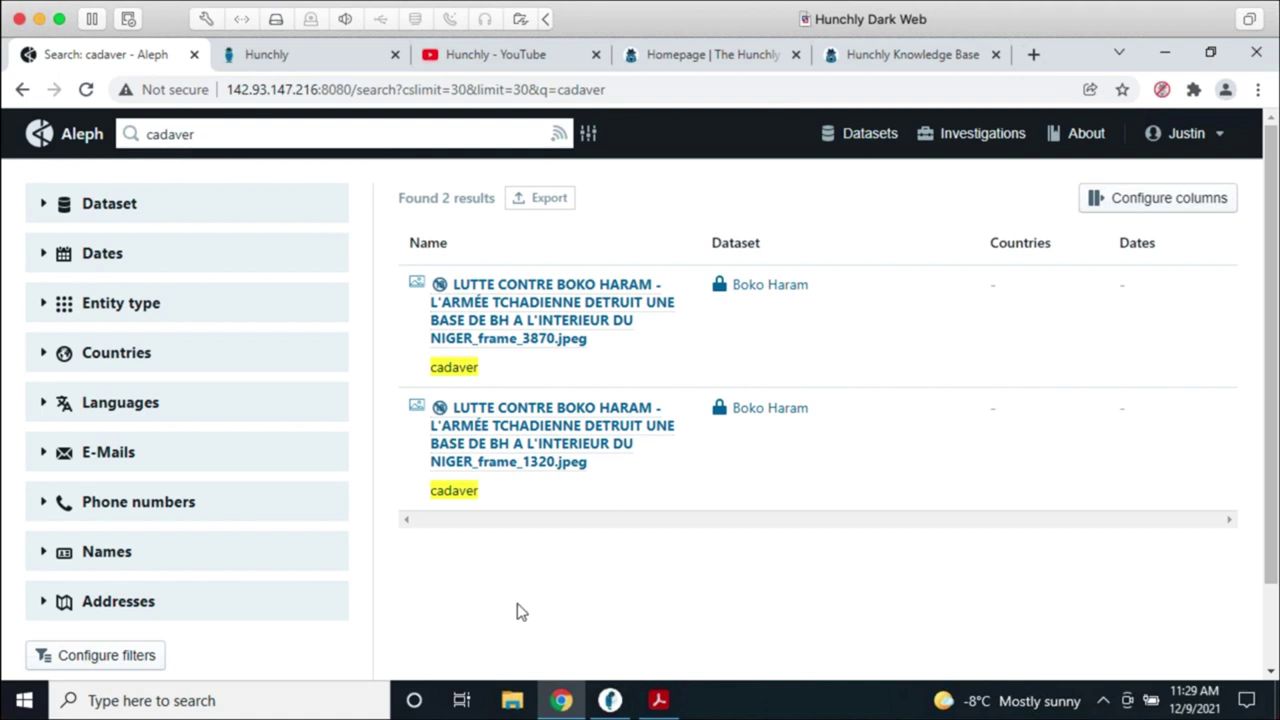
pyautogui.click(590, 135)
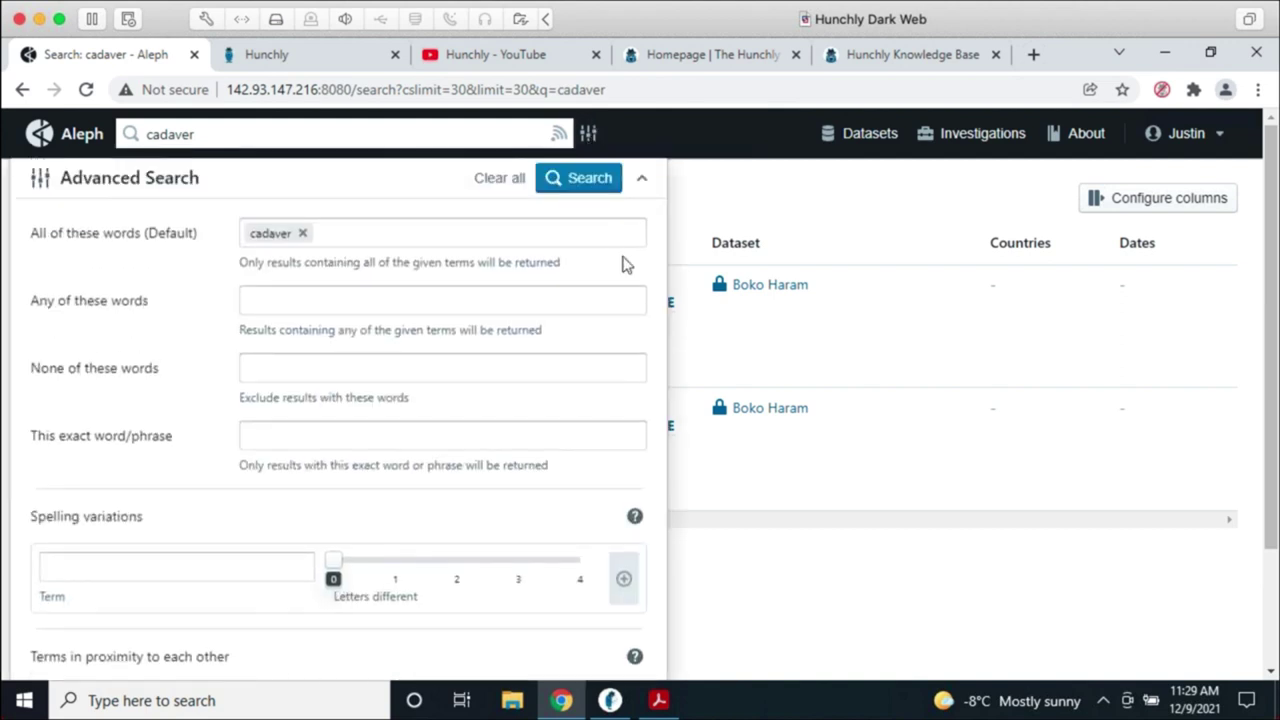
pyautogui.scroll(-1, 652, 265)
pyautogui.scroll(1, 652, 265)
pyautogui.scroll(-3, 489, 354)
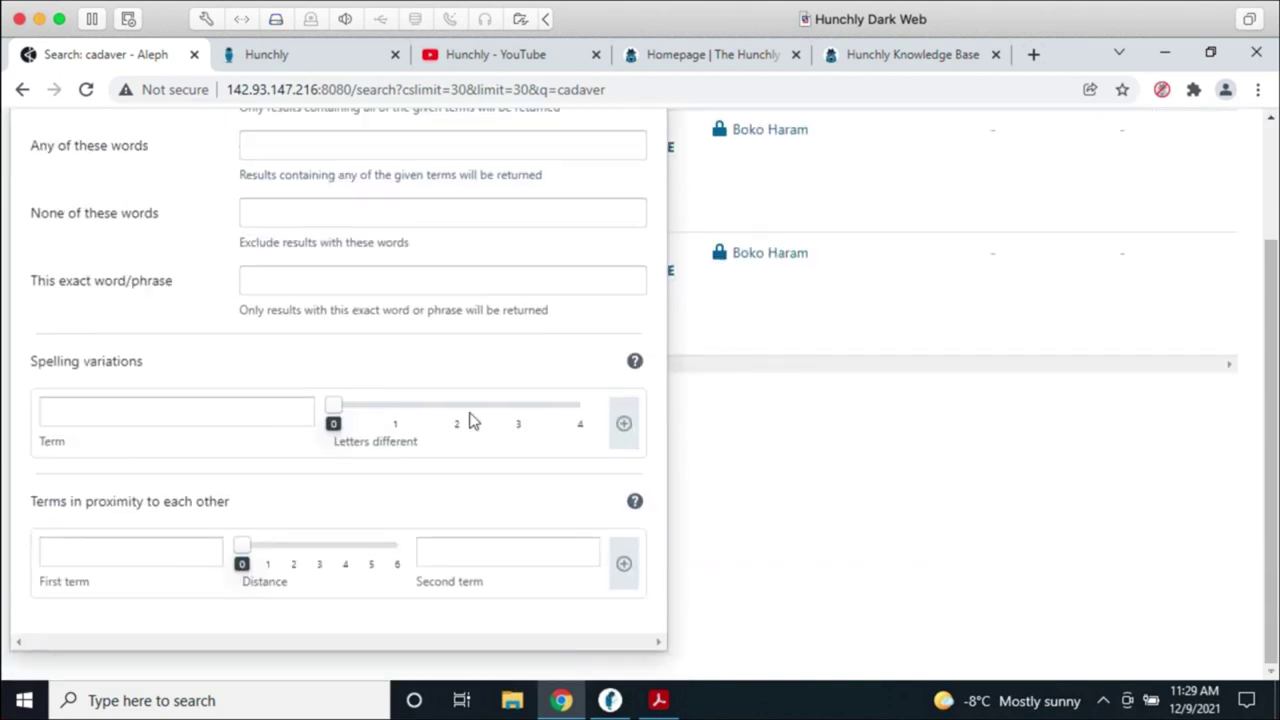
pyautogui.scroll(3, 390, 515)
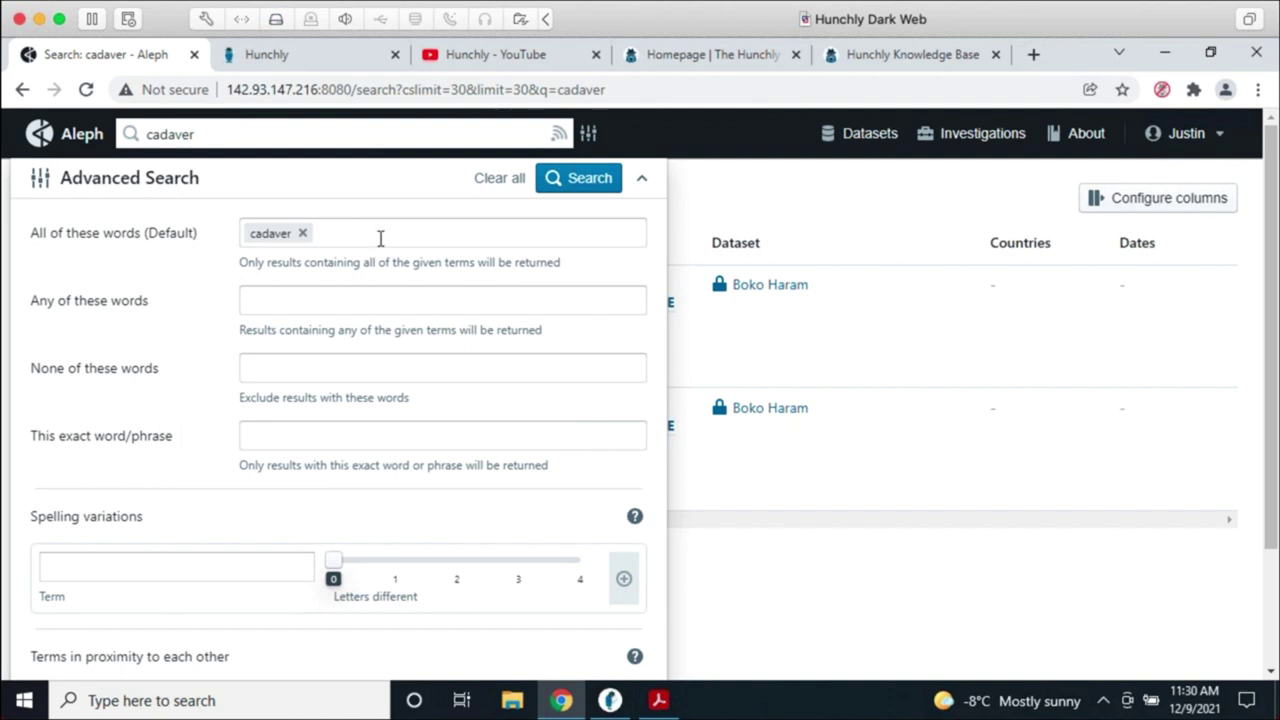
pyautogui.click(303, 234)
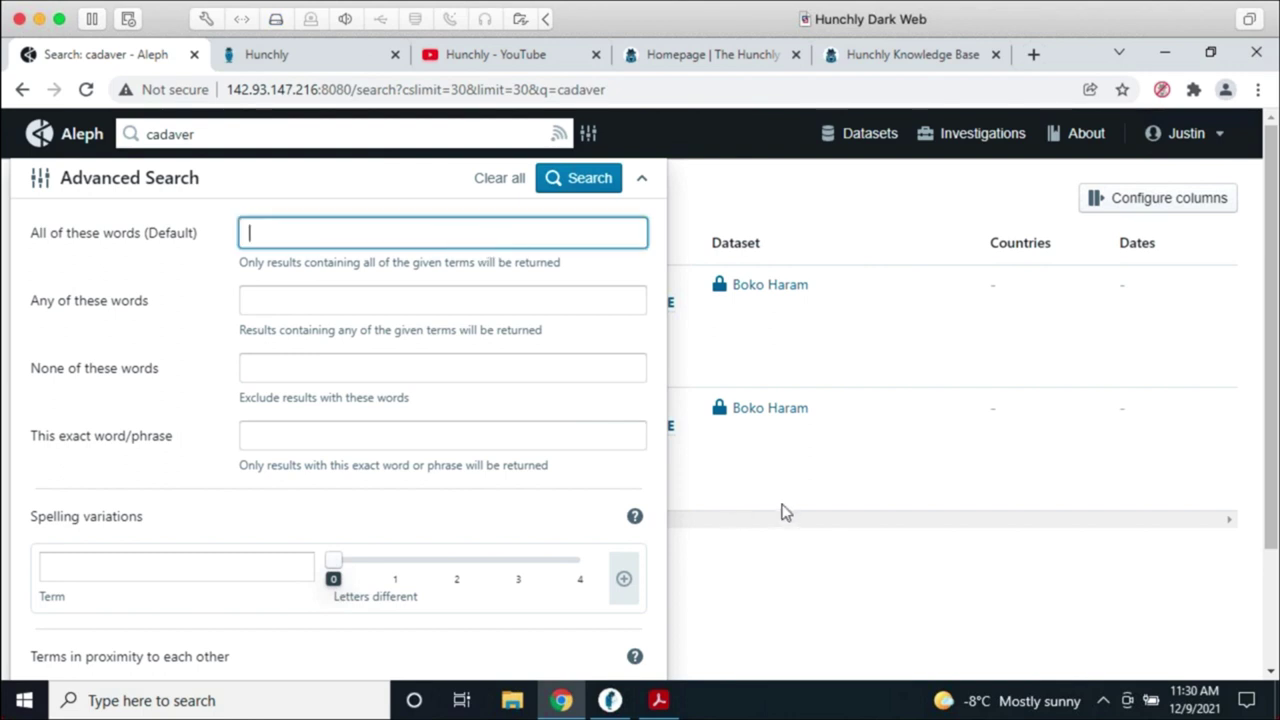
pyautogui.click(767, 580)
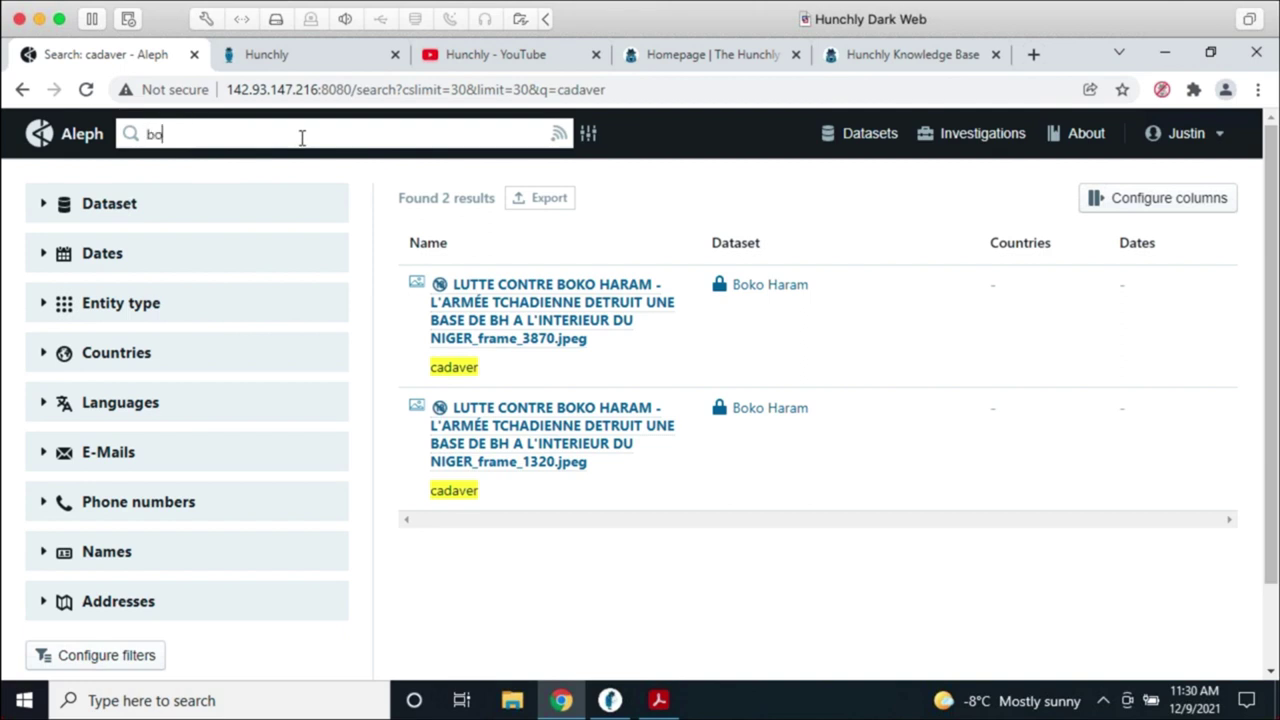
# Step: Search Aleph for 'boko haram' and filter the results to the Web page entity type
pyautogui.press('Return')
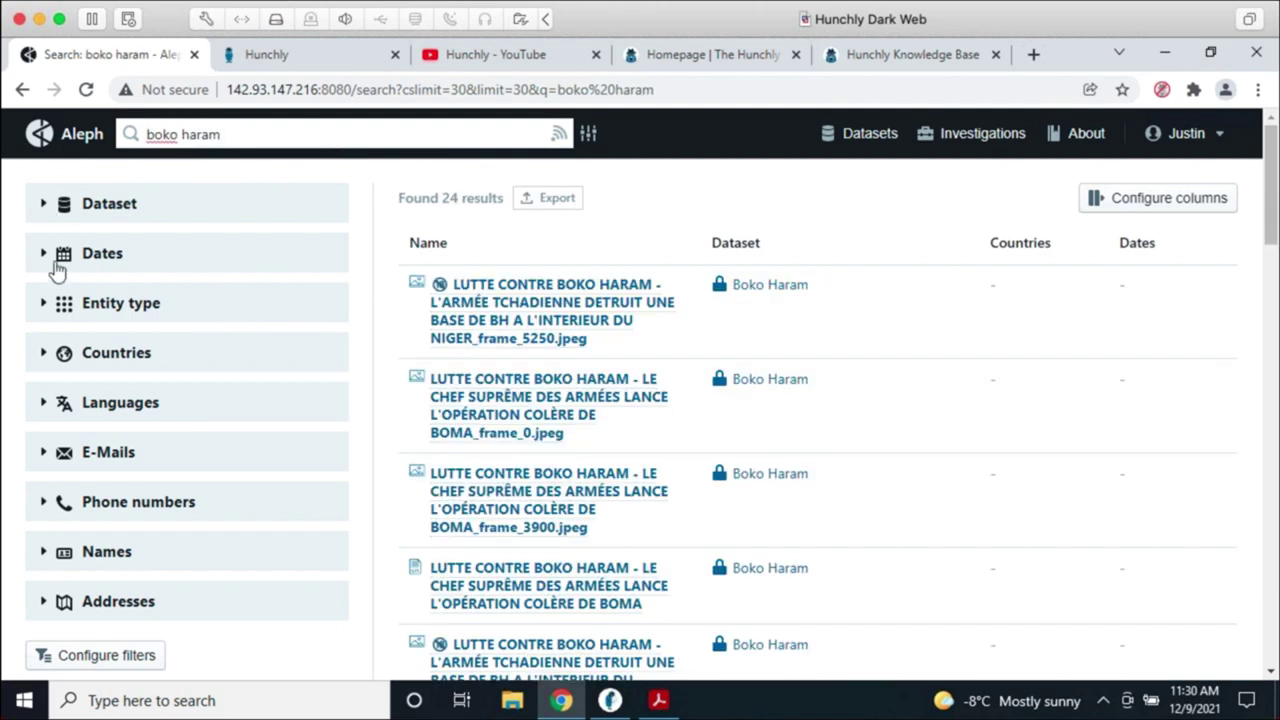
pyautogui.click(50, 304)
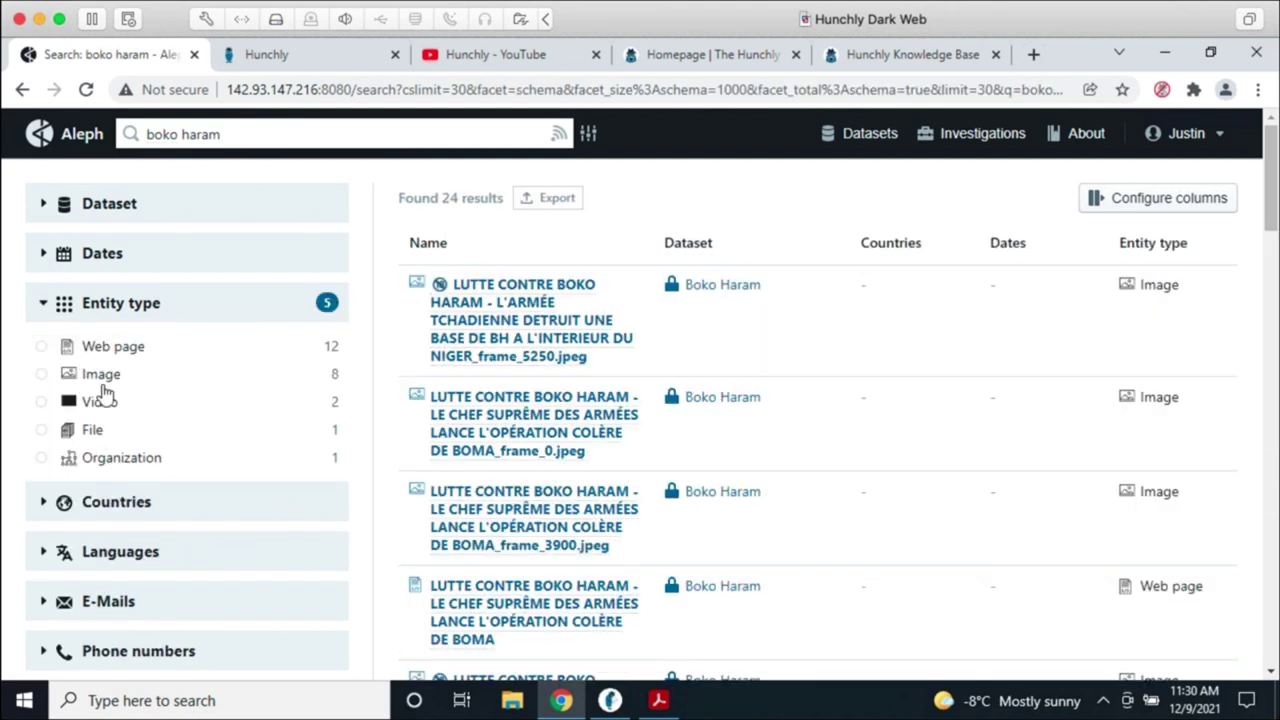
pyautogui.click(100, 346)
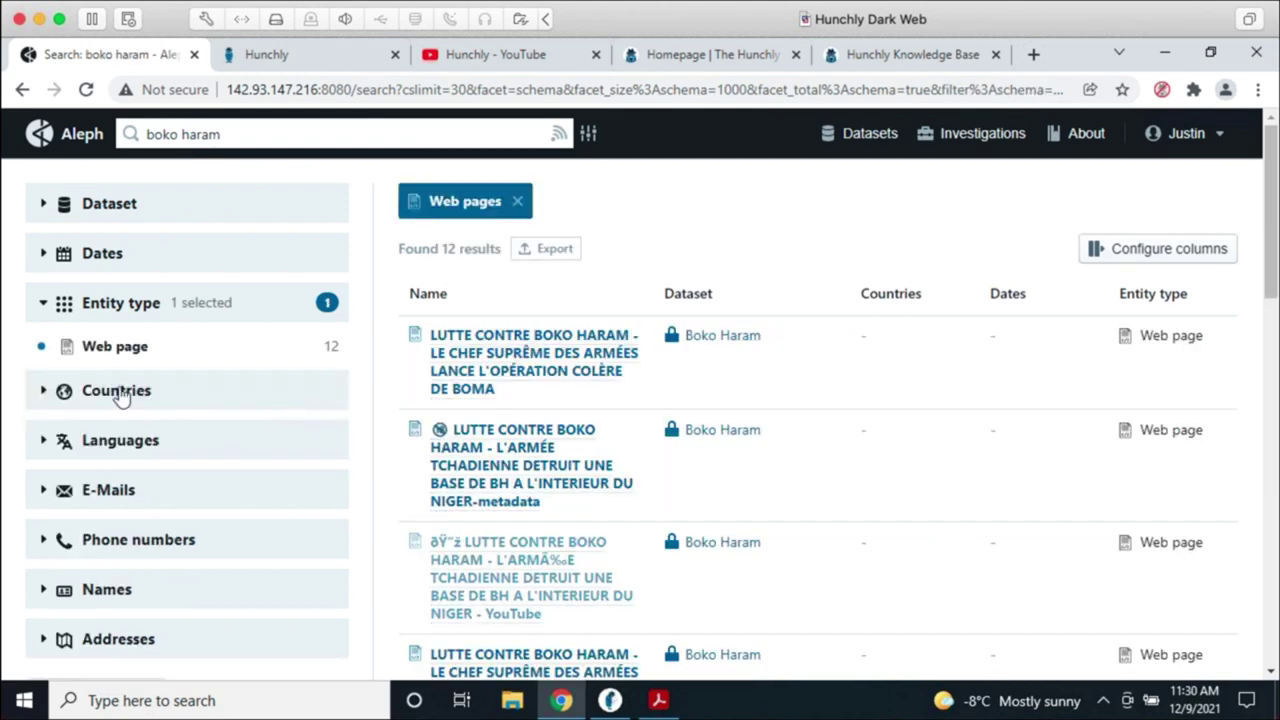
# Step: Open the first web page result's full view and bring up its Add to lists or diagrams panel
pyautogui.click(459, 372)
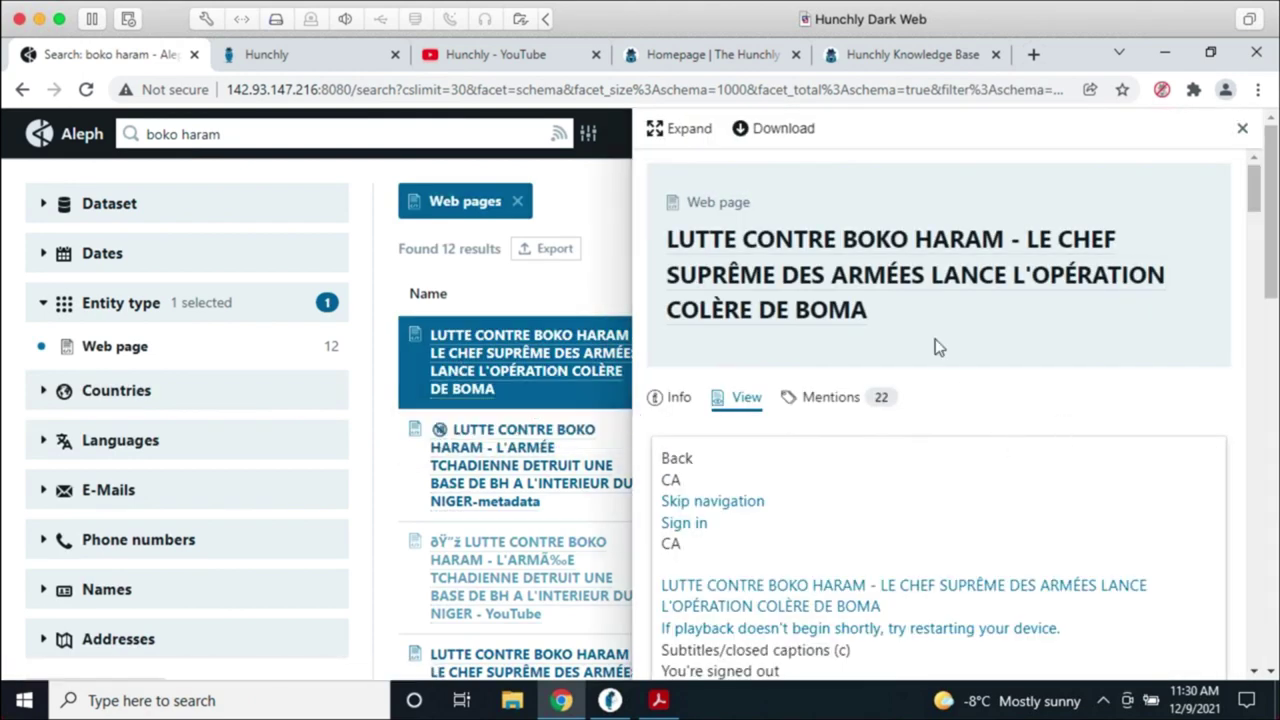
pyautogui.click(667, 133)
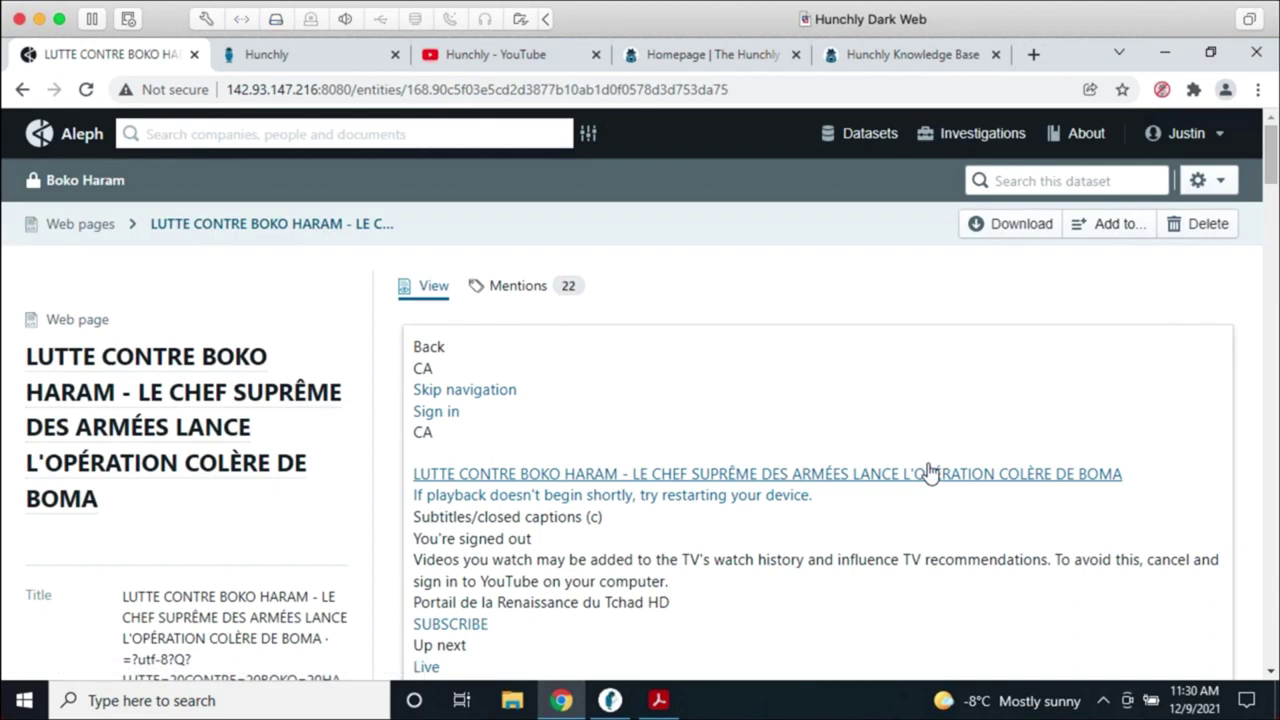
pyautogui.scroll(-1, 908, 368)
pyautogui.scroll(-2, 908, 372)
pyautogui.scroll(3, 1031, 469)
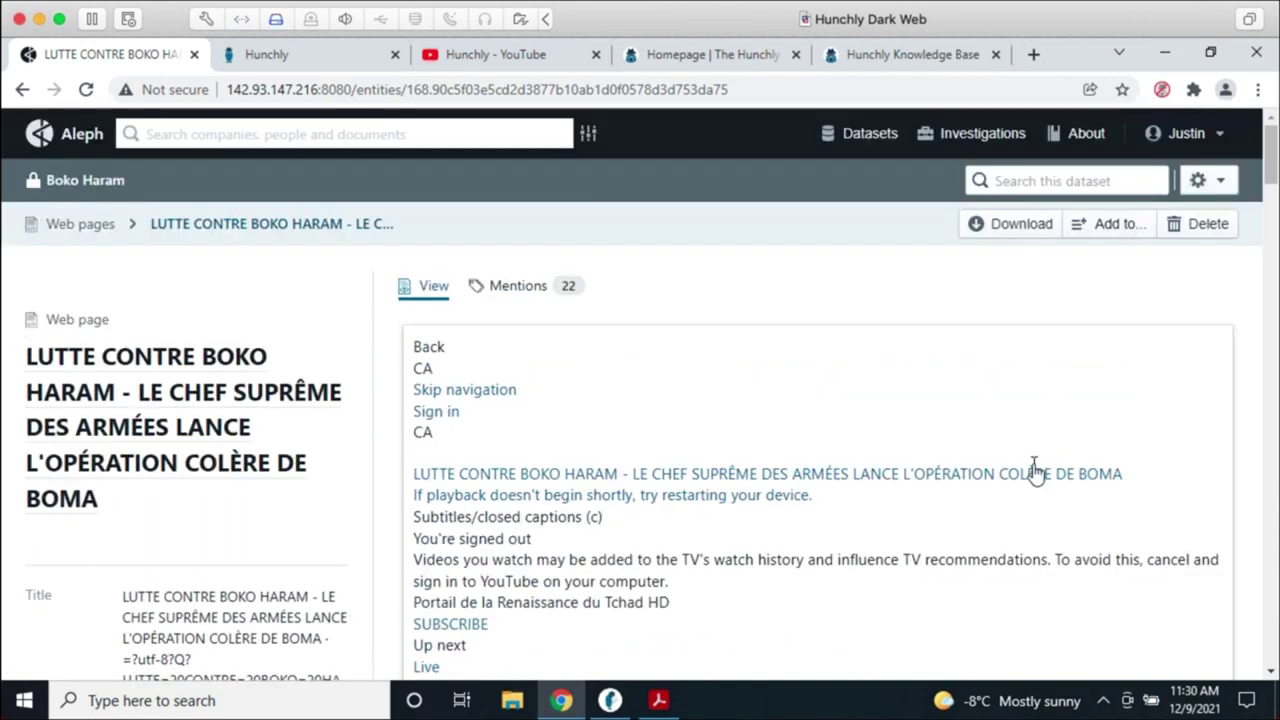
pyautogui.click(1108, 228)
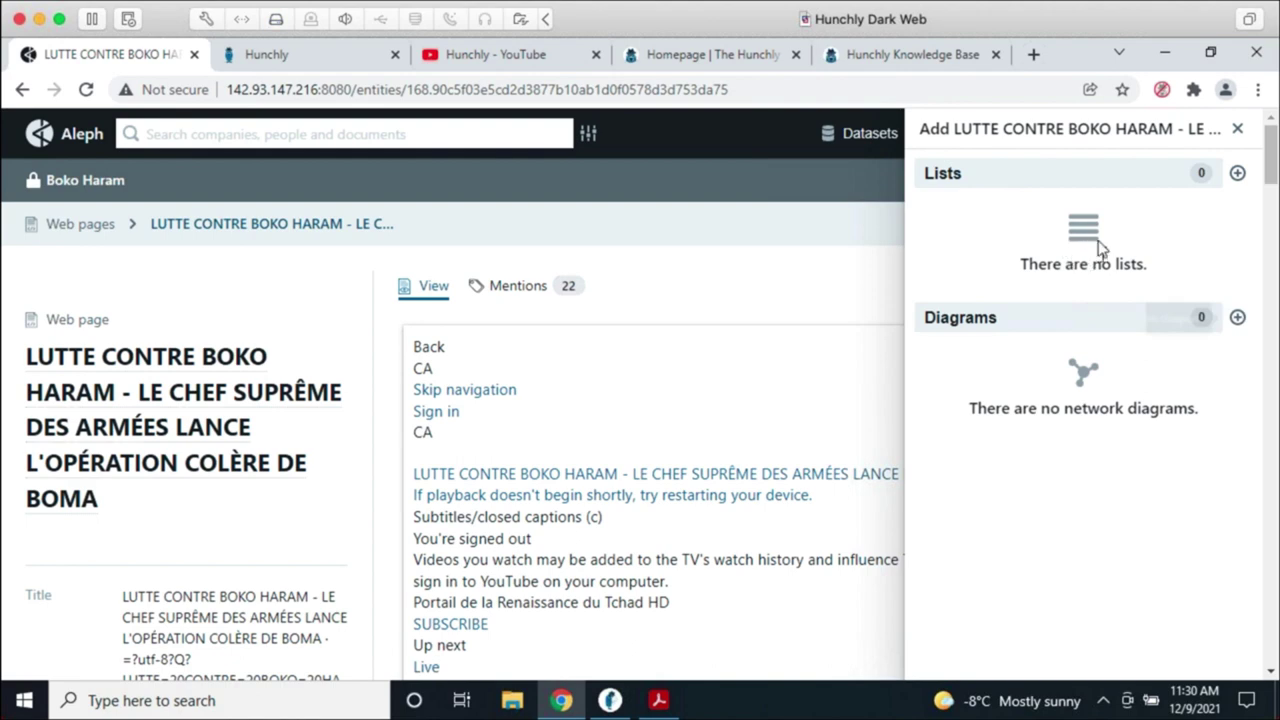
# Step: Show the new-list field under Lists, then close the Add side panel
pyautogui.click(1236, 176)
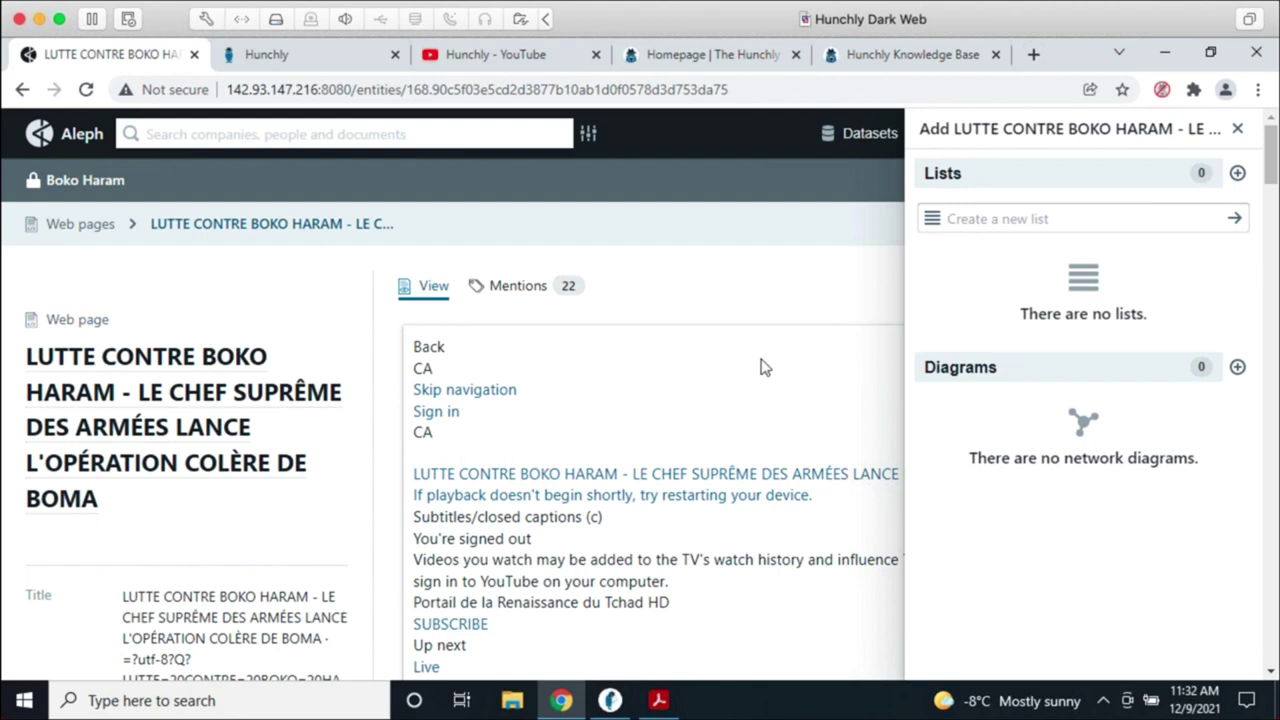
pyautogui.click(1238, 128)
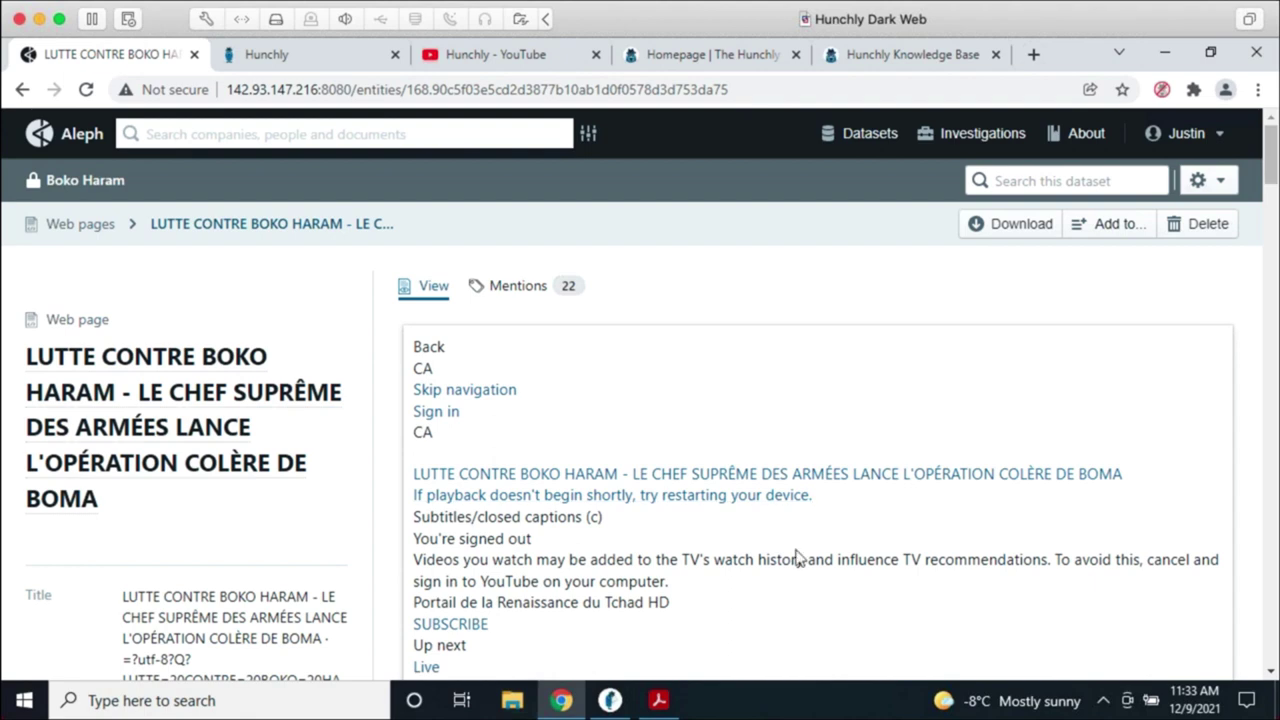
# Step: Open the Truth Social App Network diagram from the investigations' network diagrams list
pyautogui.click(77, 140)
pyautogui.click(145, 386)
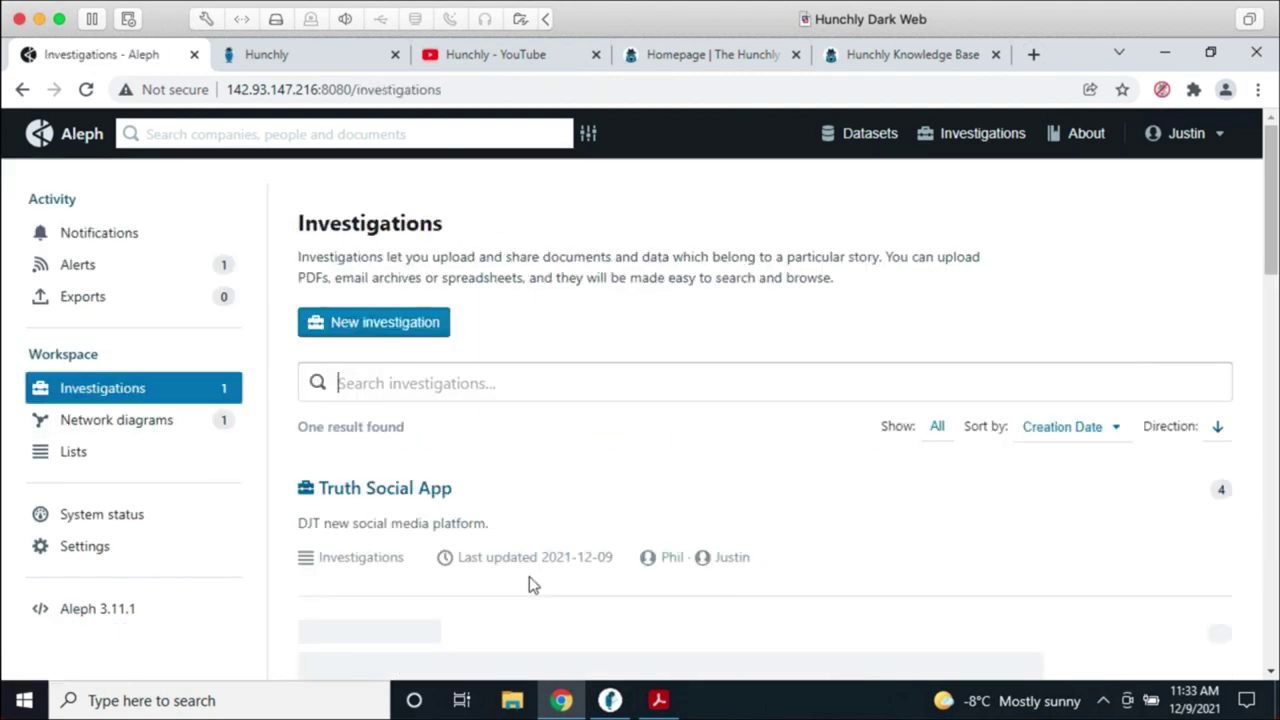
pyautogui.click(183, 434)
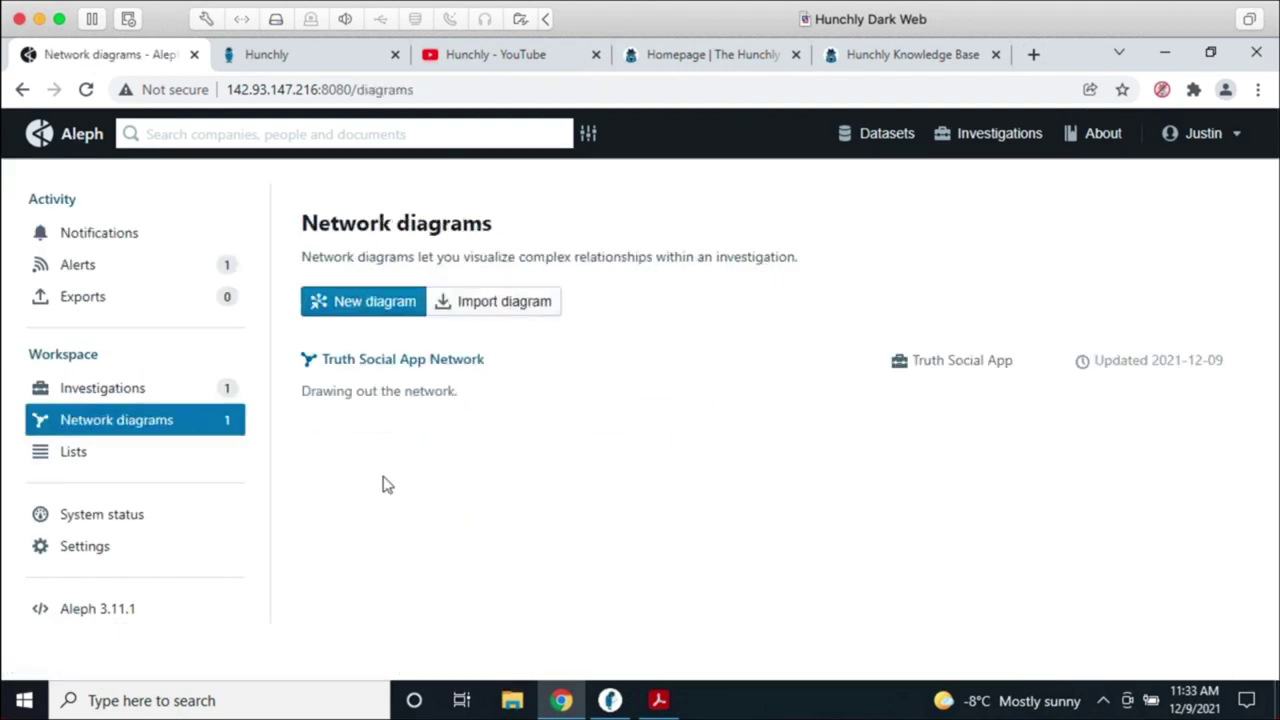
pyautogui.click(426, 362)
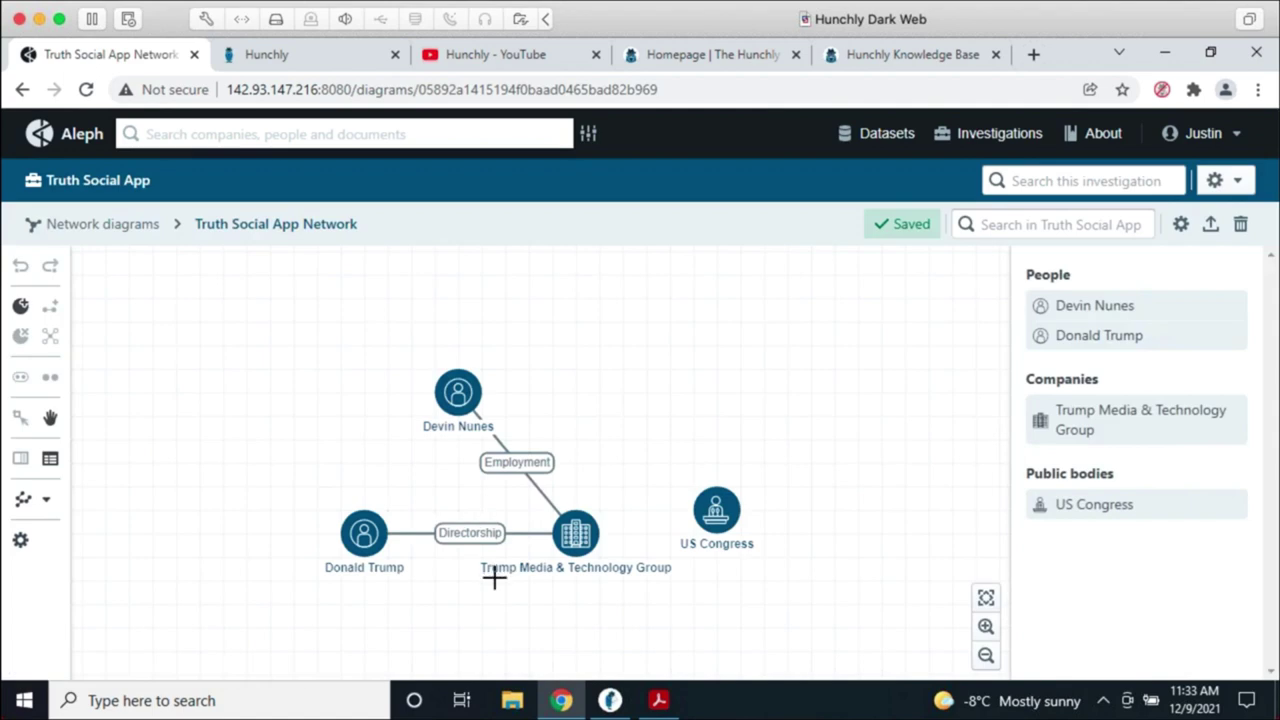
# Step: Browse the diagram's Add entity type list, dismiss it, and open the Truth Social App investigation
pyautogui.click(21, 307)
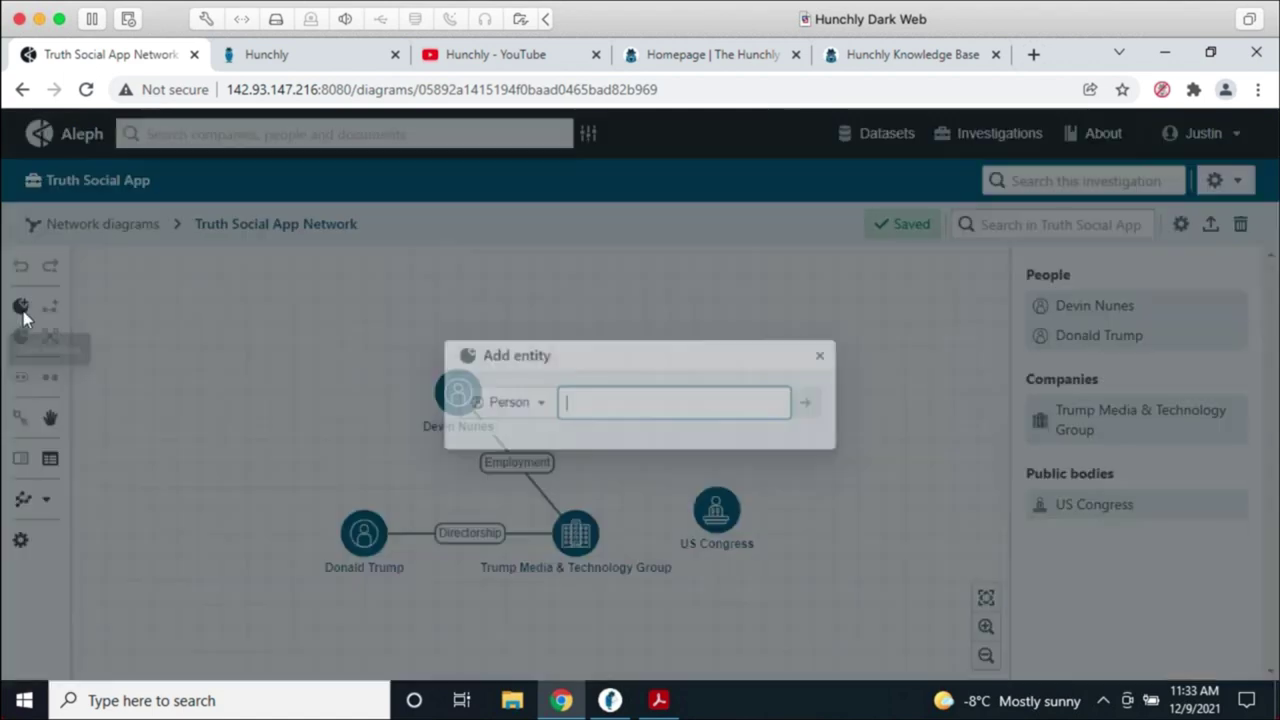
pyautogui.click(487, 410)
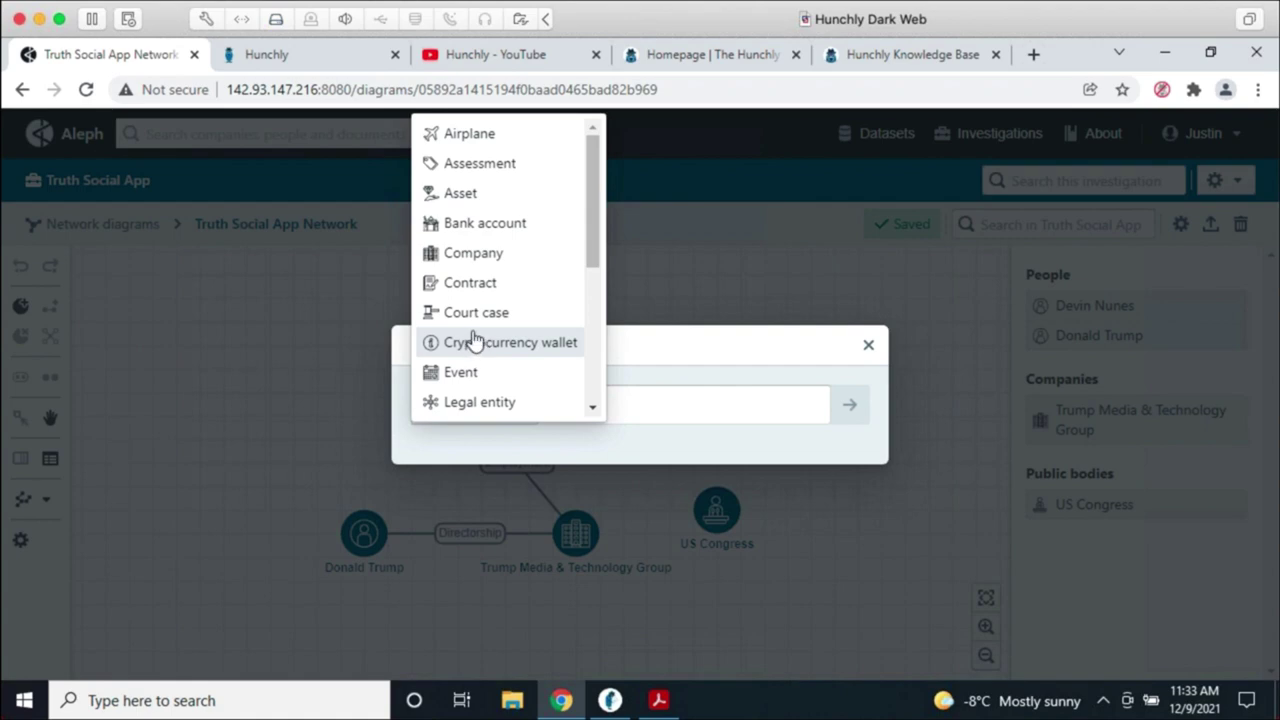
pyautogui.click(480, 345)
pyautogui.click(531, 403)
pyautogui.scroll(-5, 523, 383)
pyautogui.scroll(2, 523, 383)
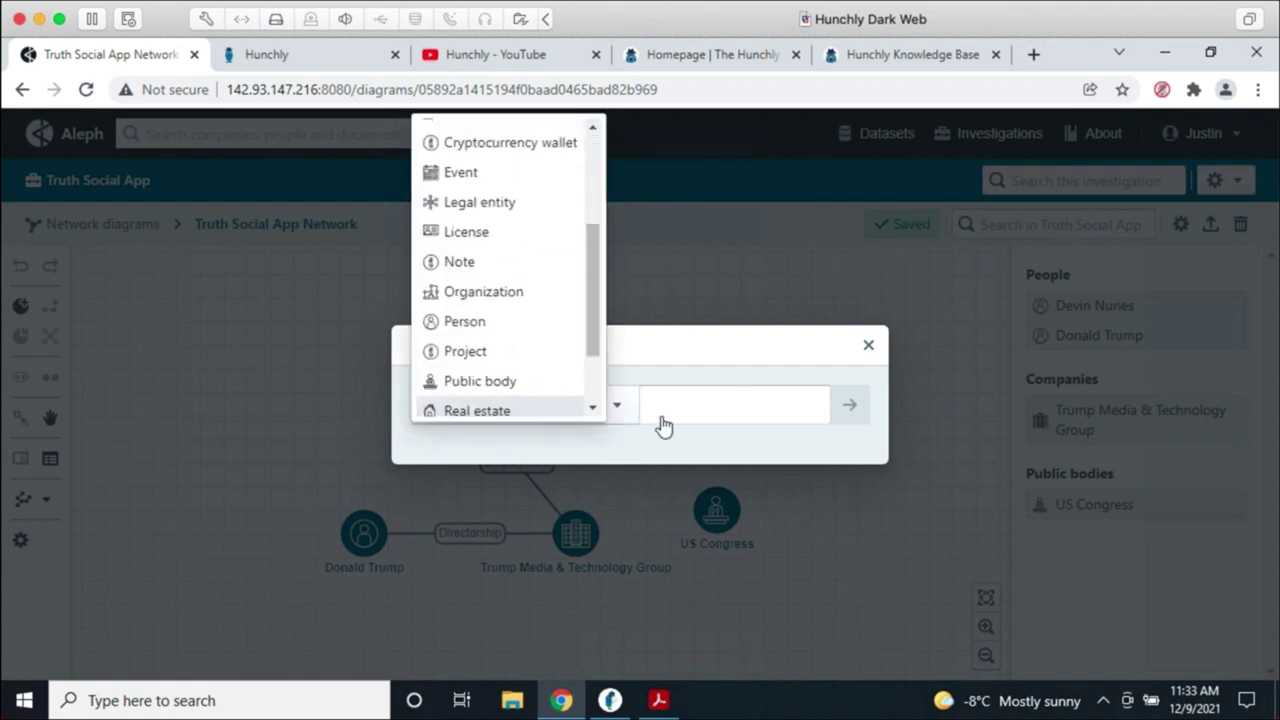
pyautogui.click(724, 359)
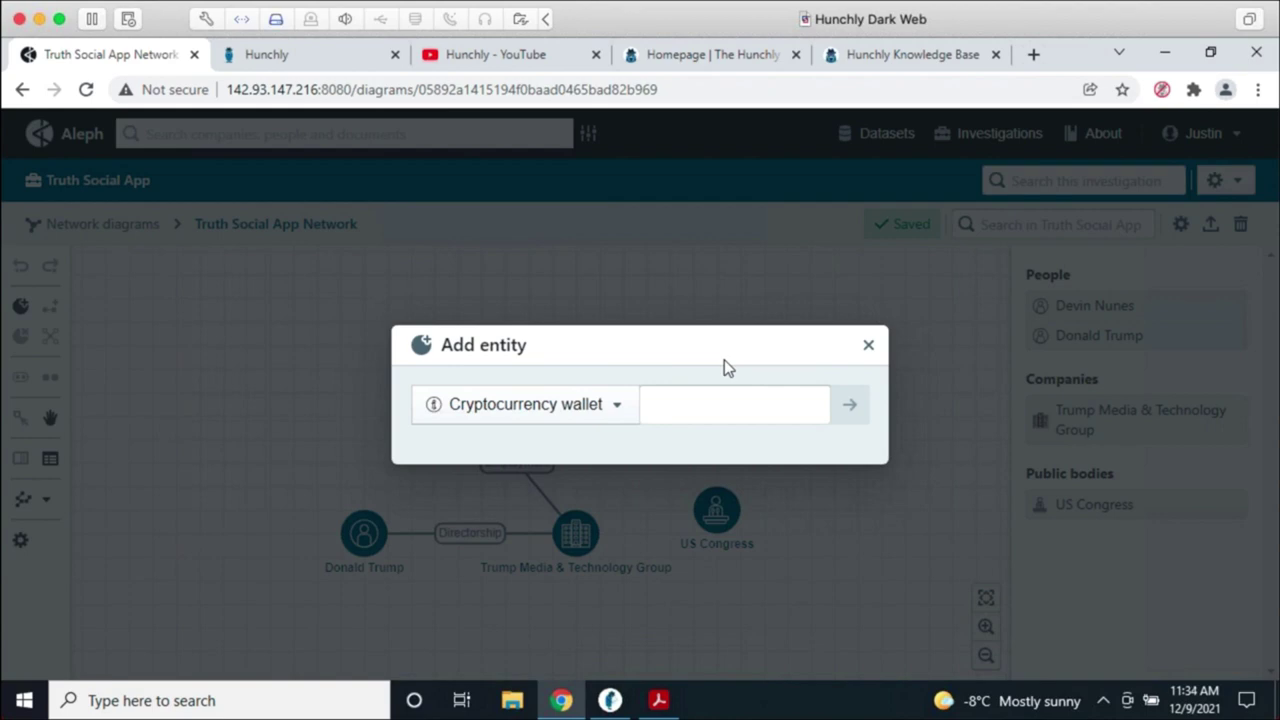
pyautogui.click(868, 344)
pyautogui.click(143, 195)
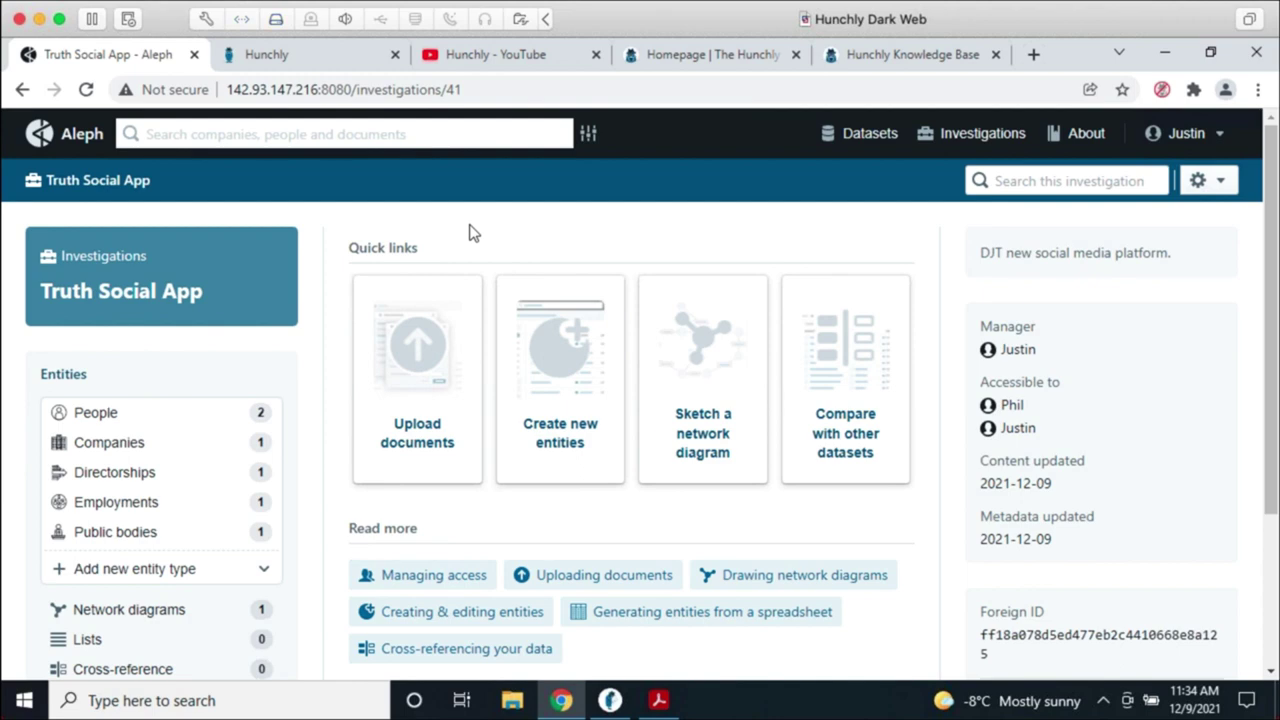
pyautogui.click(430, 136)
pyautogui.scroll(-1, 1050, 408)
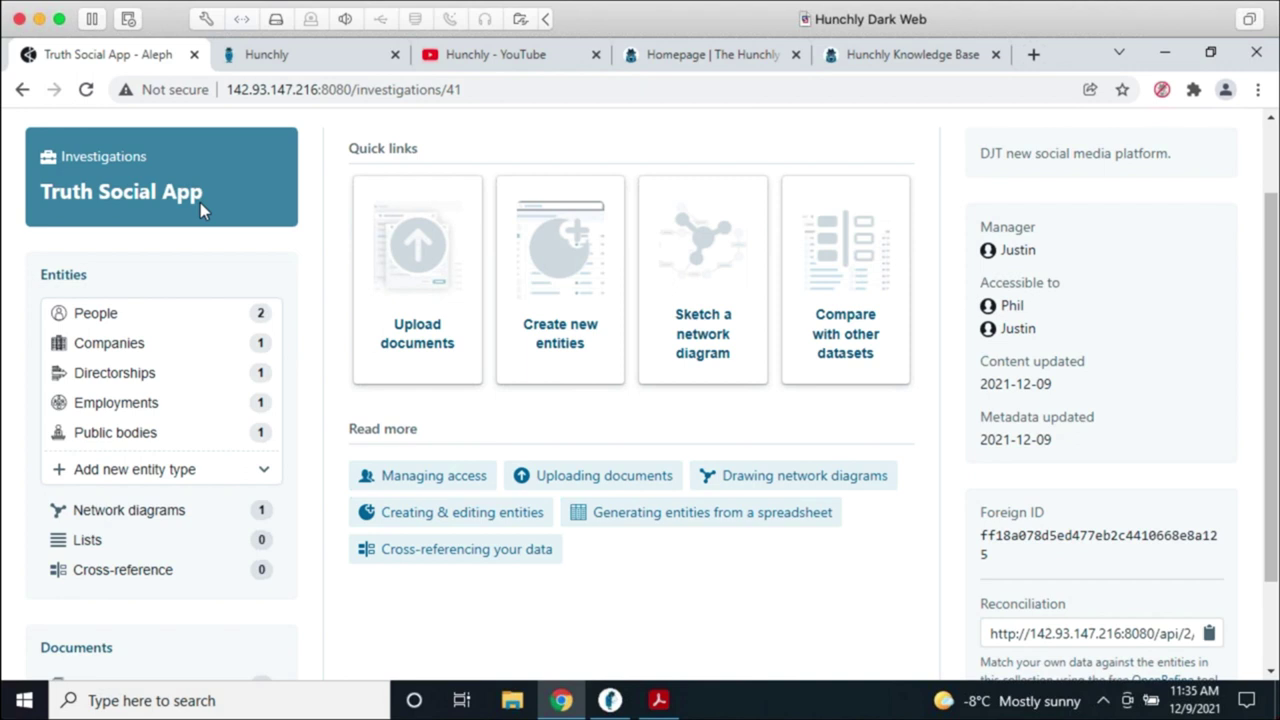
pyautogui.scroll(2, 820, 500)
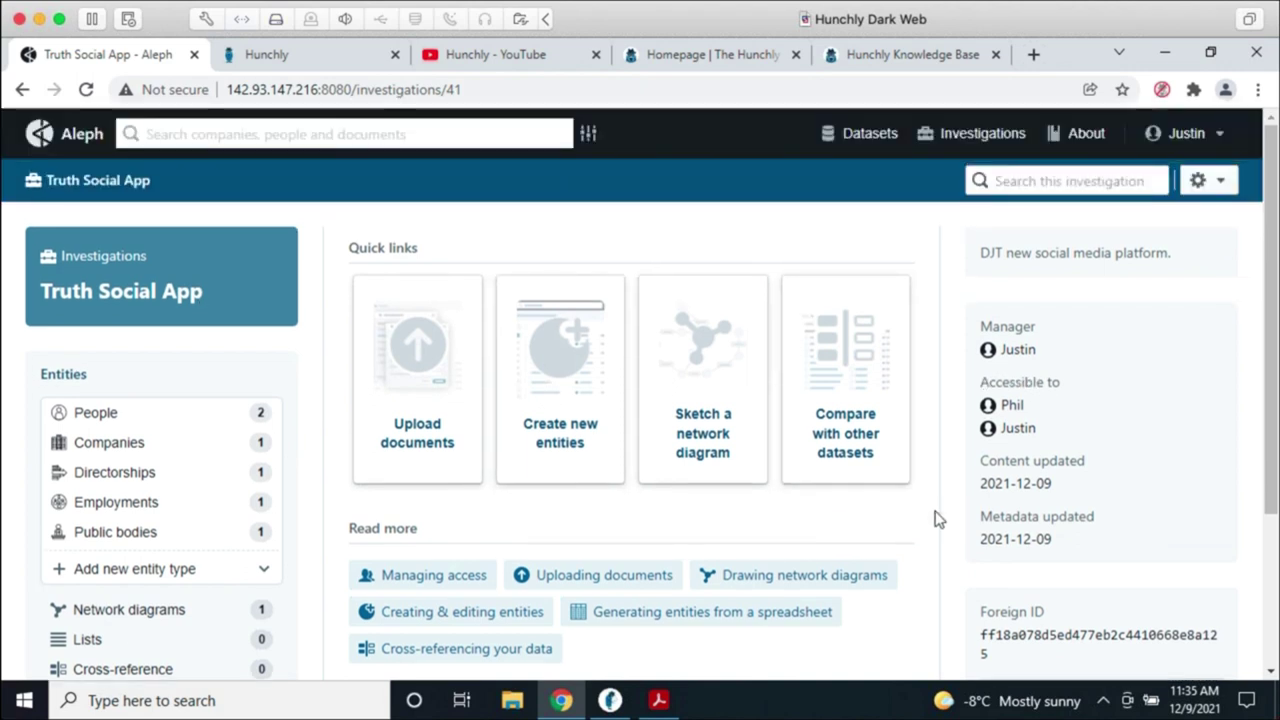
pyautogui.click(858, 140)
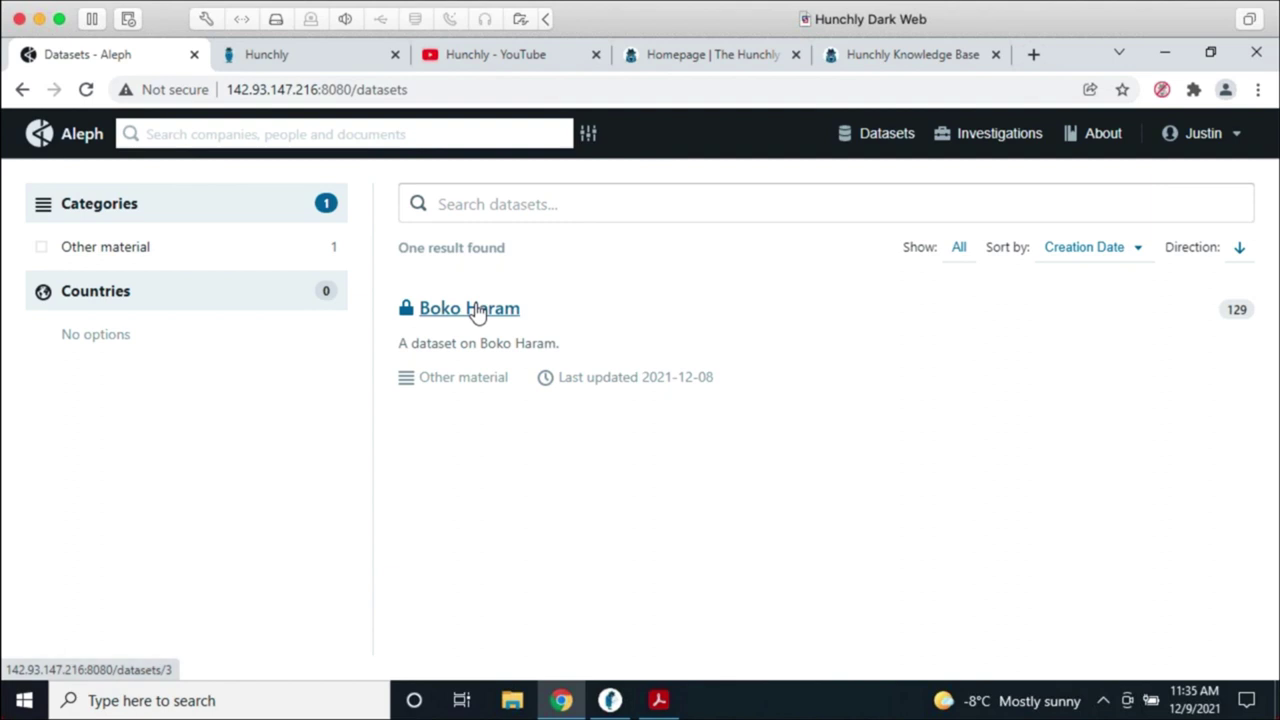
pyautogui.click(478, 312)
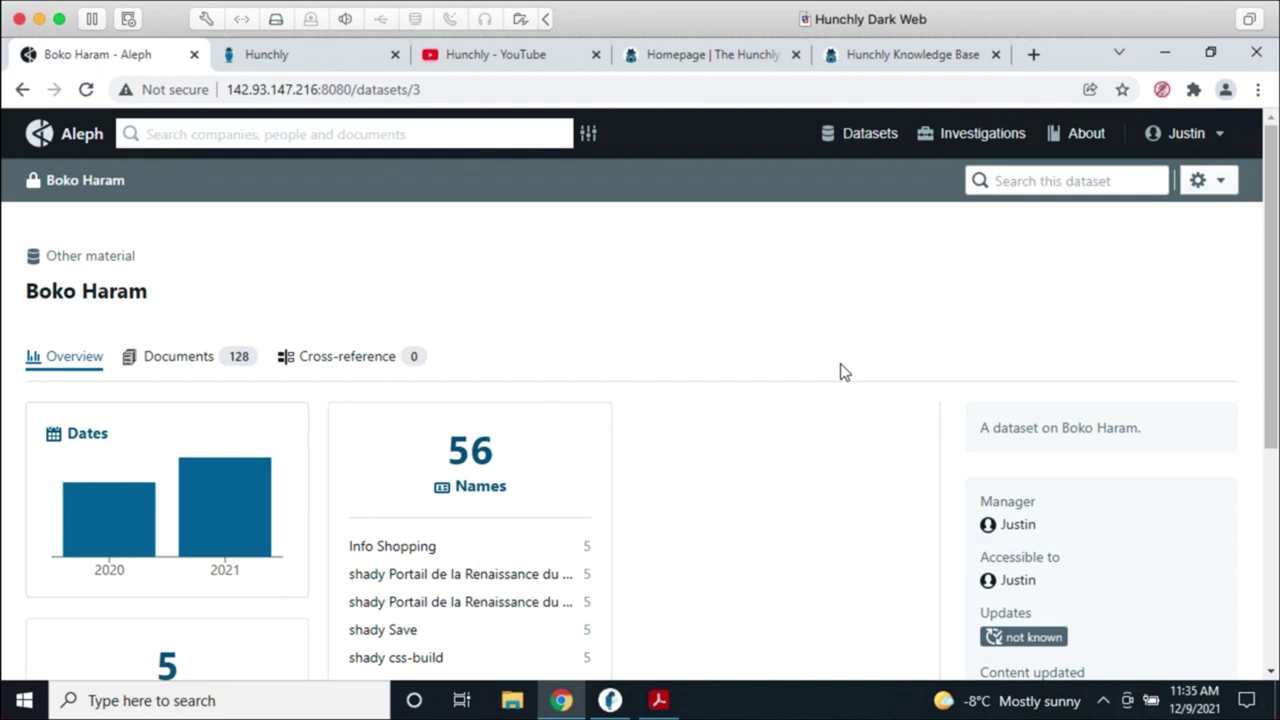
pyautogui.scroll(-2, 823, 491)
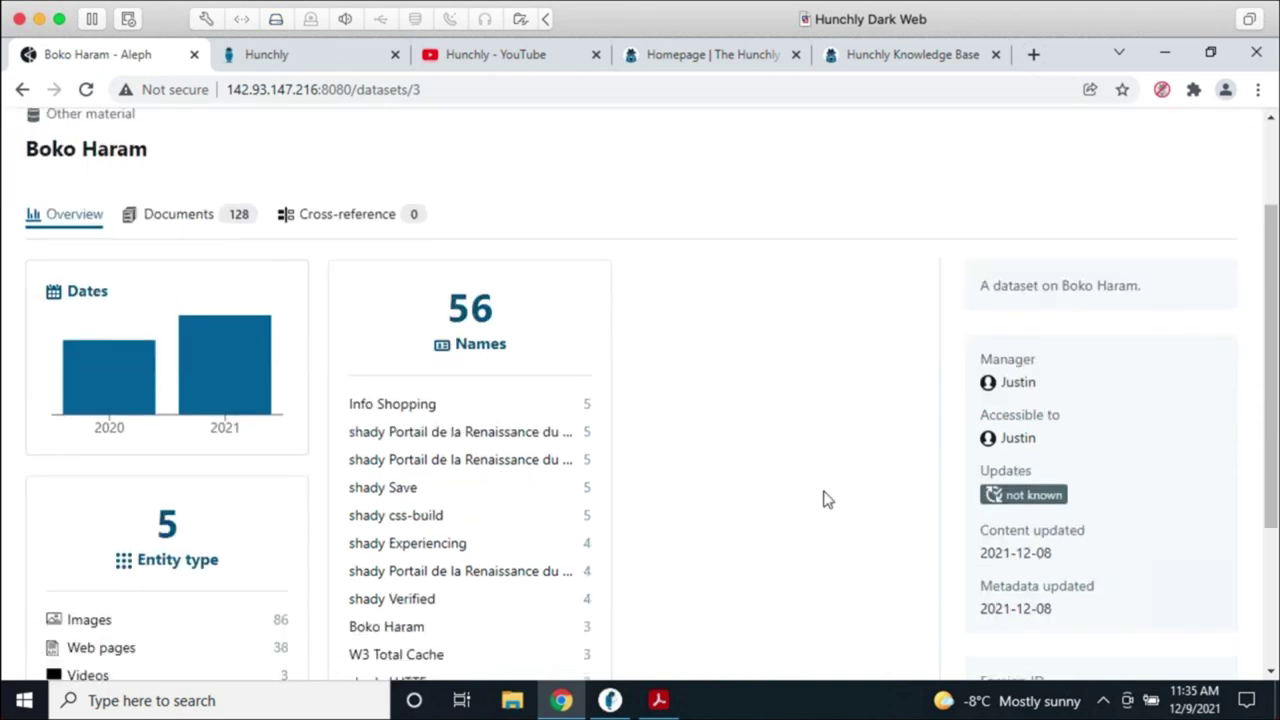
pyautogui.scroll(-1, 823, 497)
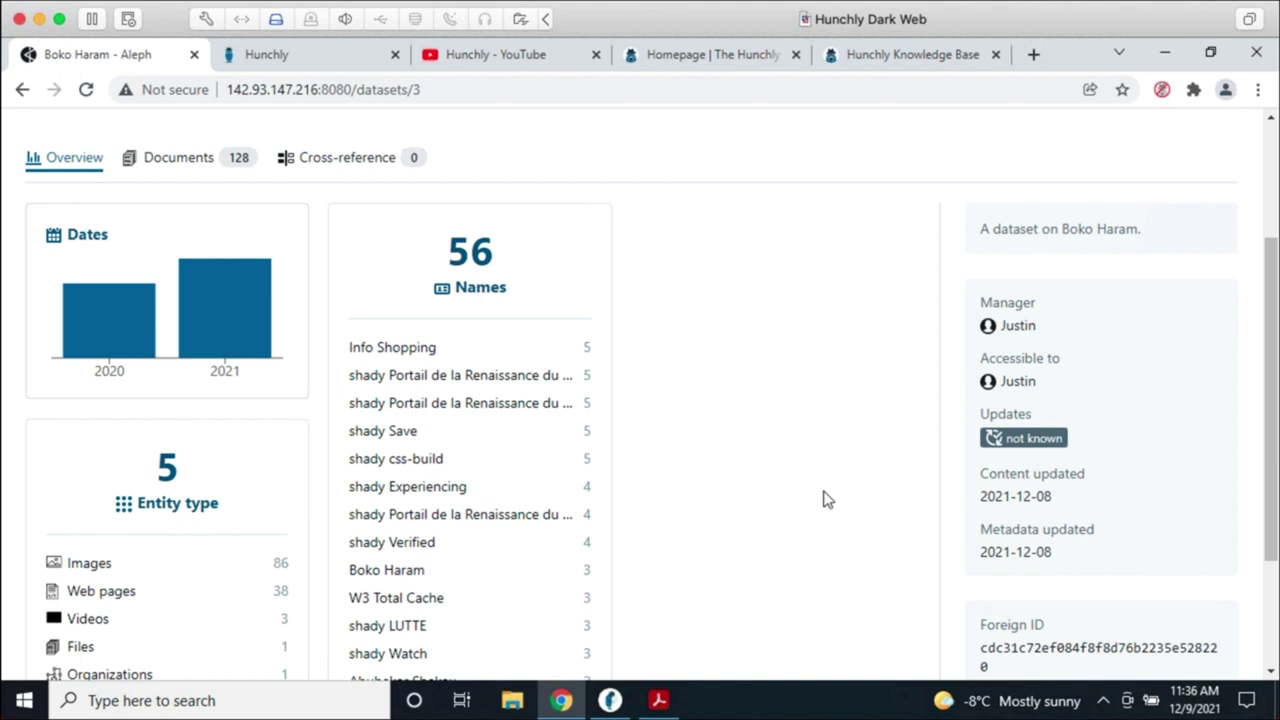
pyautogui.scroll(2, 808, 486)
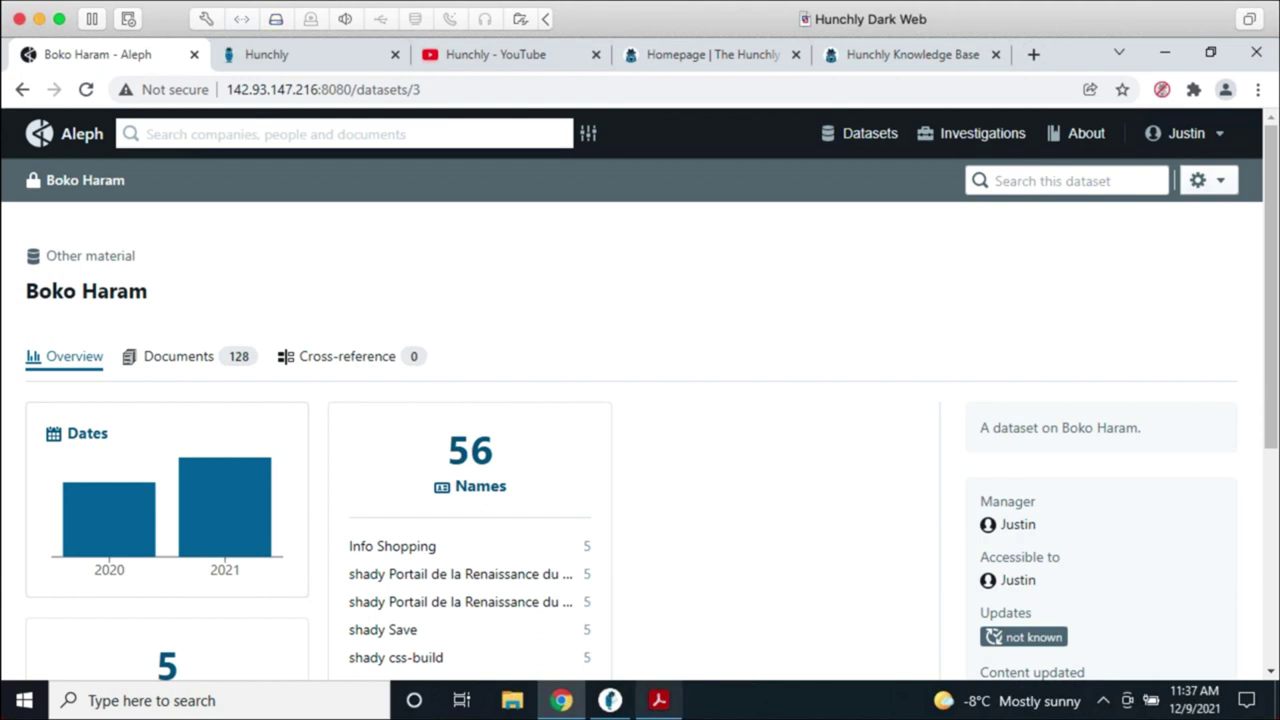
pyautogui.moveTo(658, 700)
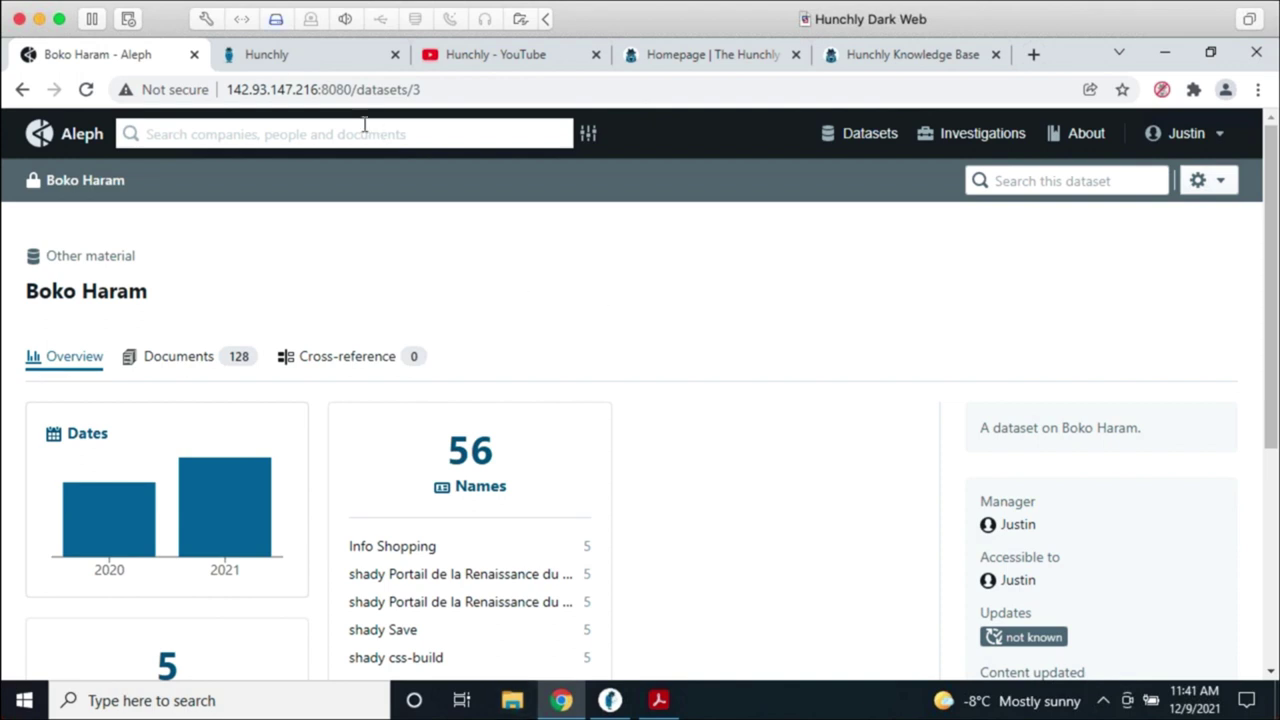
pyautogui.click(290, 58)
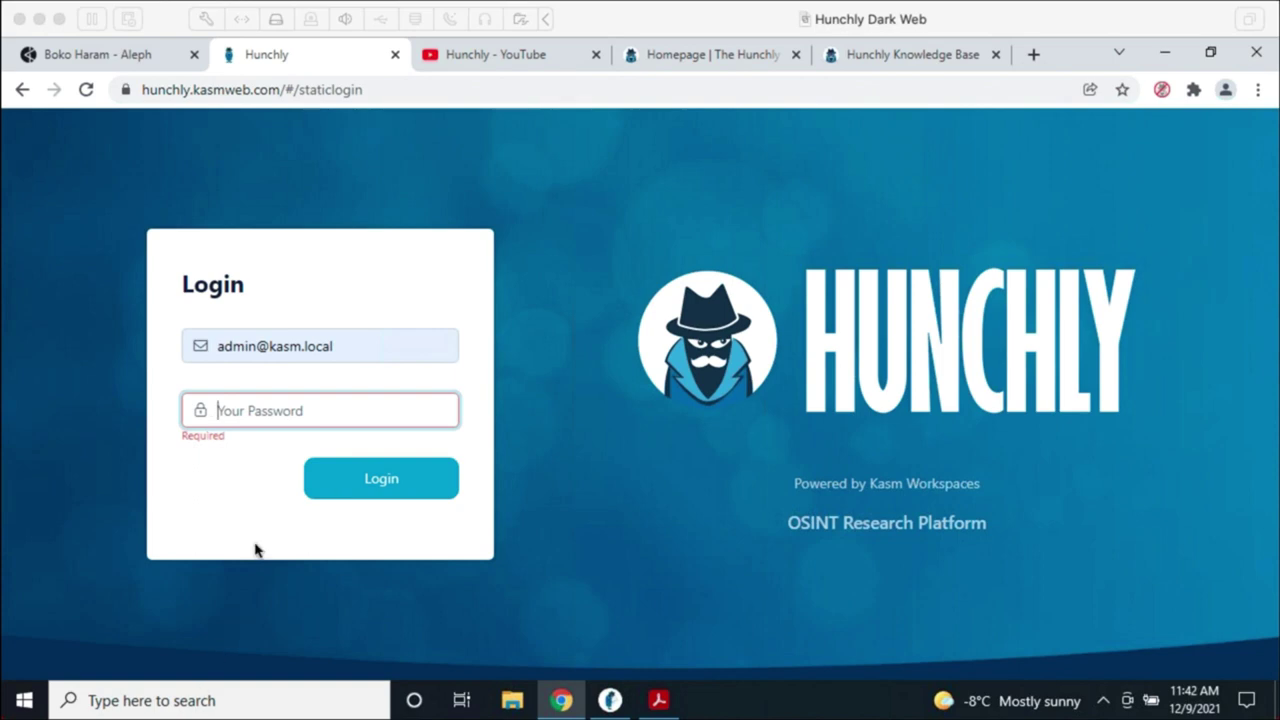
# Step: Paste the saved admin password into the password field and log in
pyautogui.rightClick(249, 410)
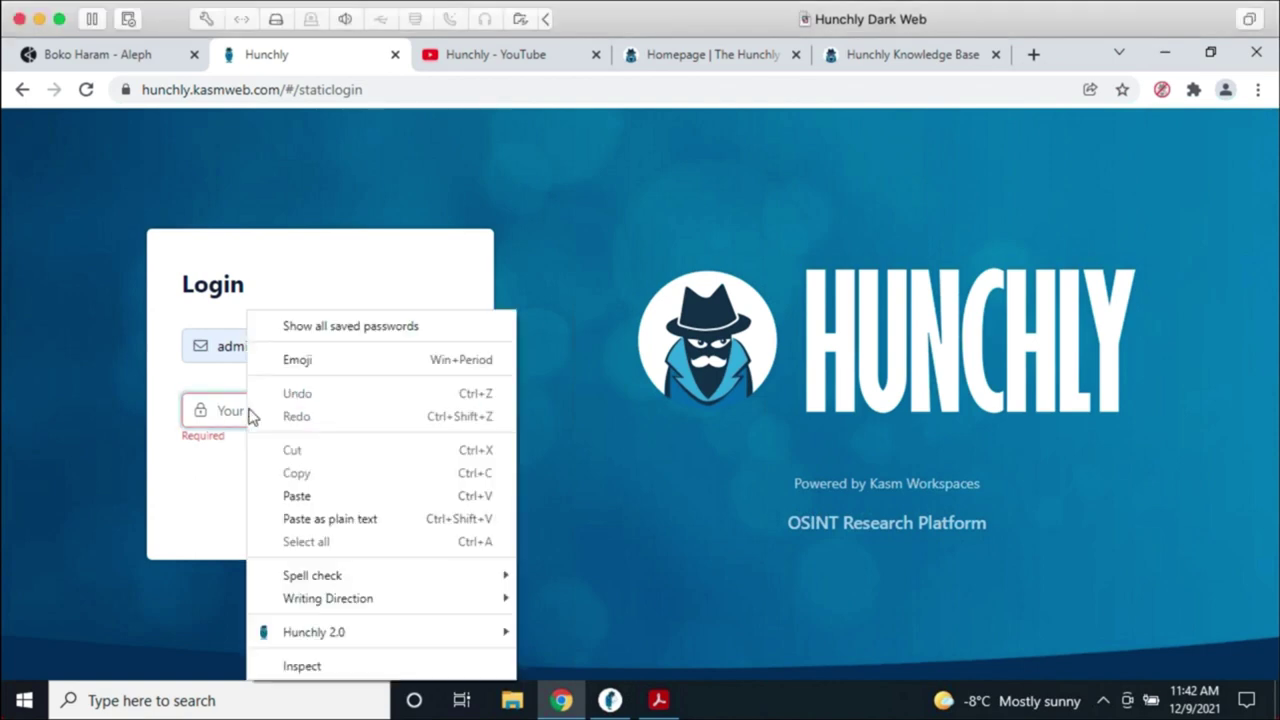
pyautogui.click(296, 496)
pyautogui.click(414, 483)
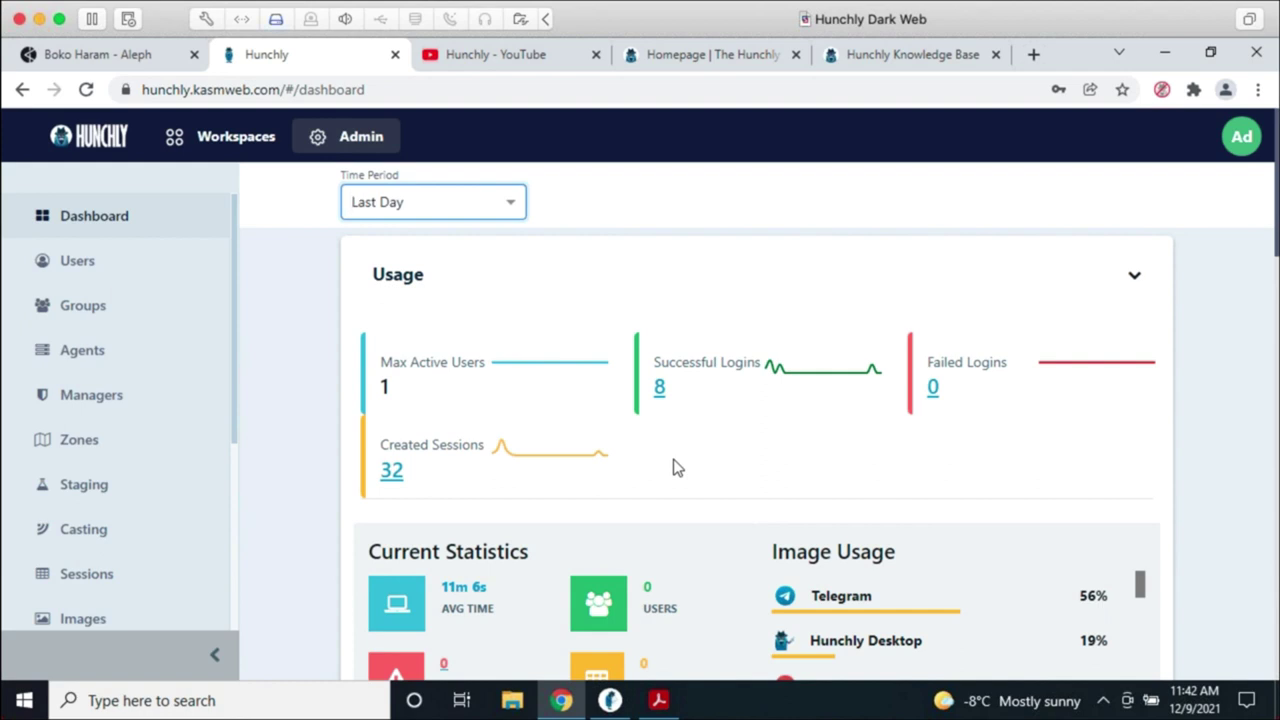
# Step: Look over the admin dashboard statistics, then switch to the Workspaces page listing launchable workspaces
pyautogui.scroll(-2, 151, 420)
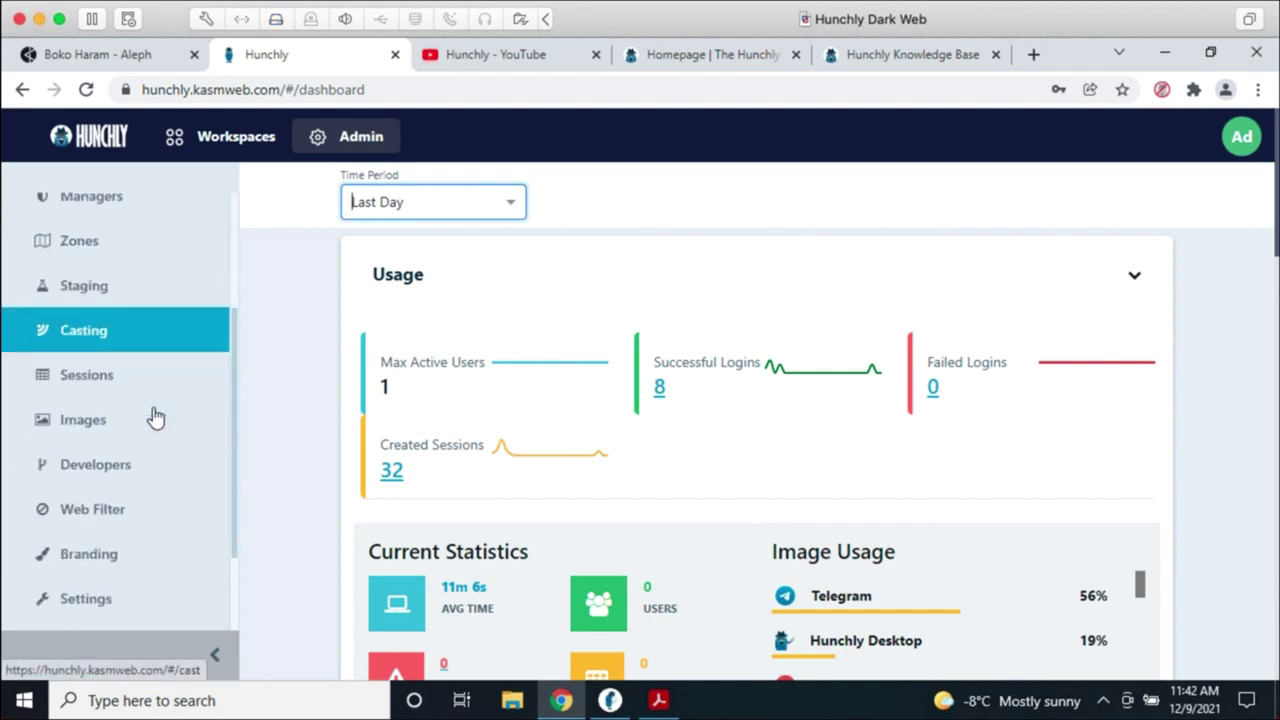
pyautogui.scroll(-1, 157, 418)
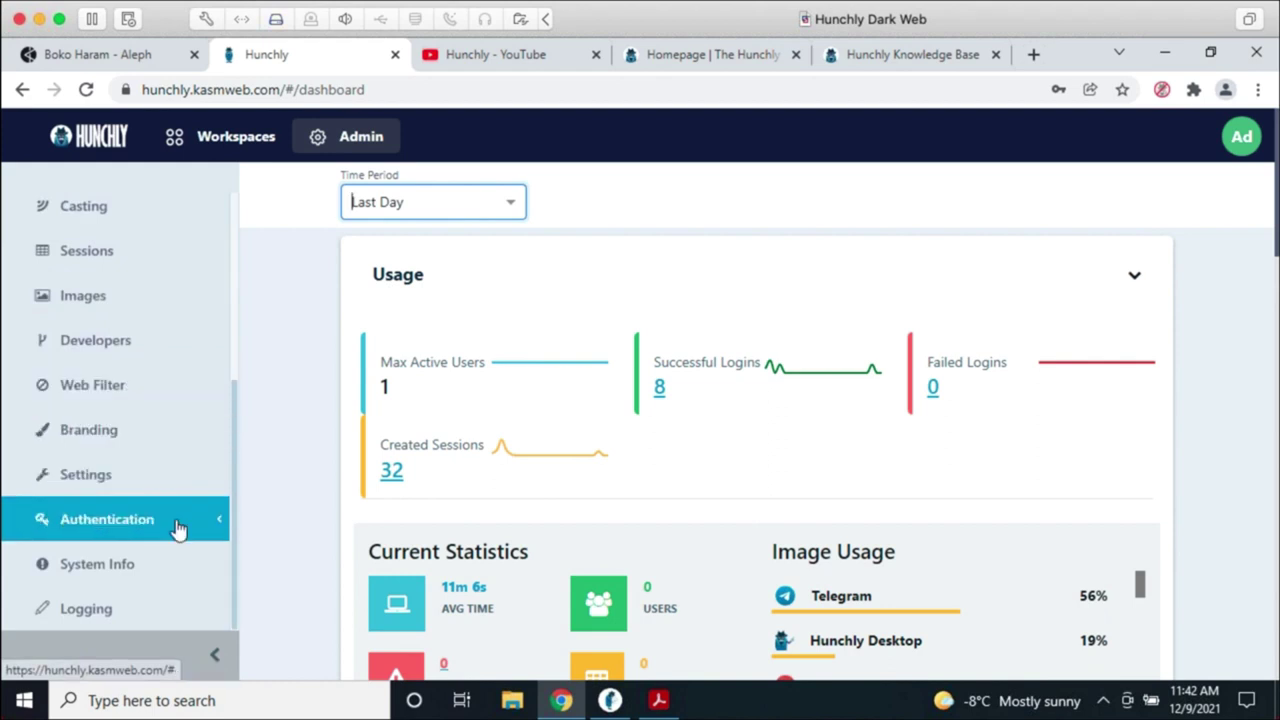
pyautogui.scroll(3, 178, 528)
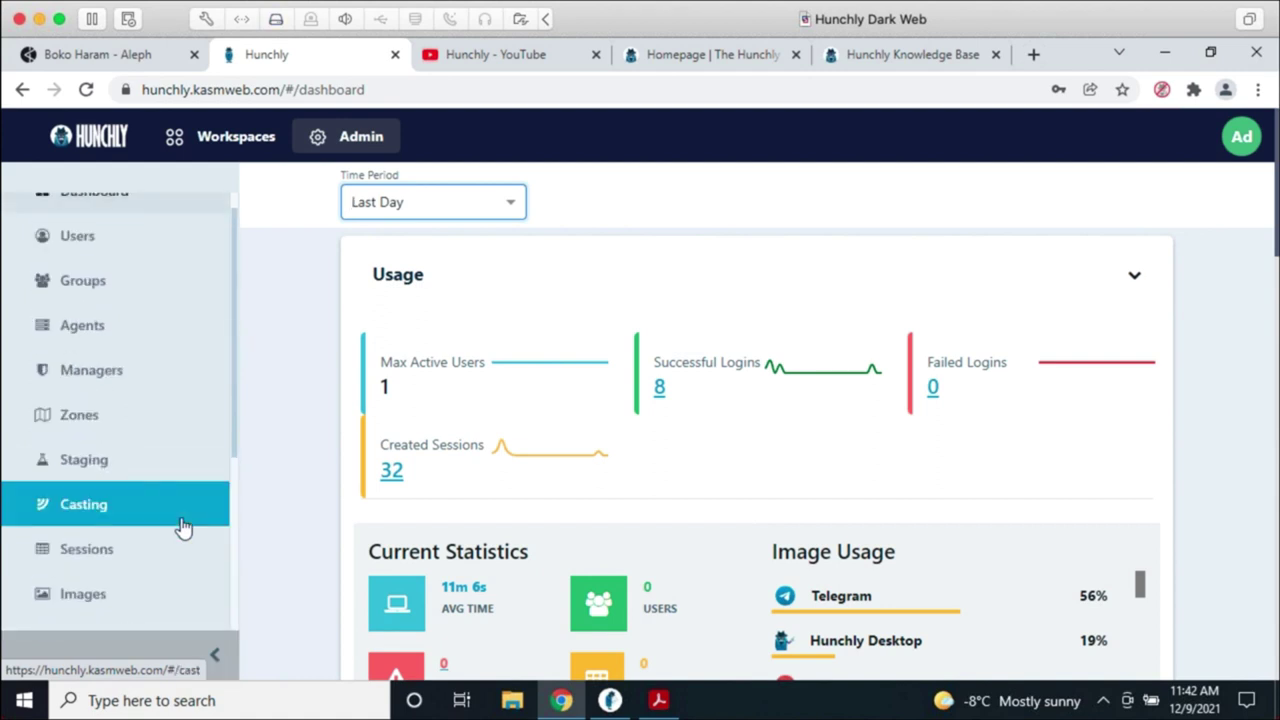
pyautogui.scroll(1, 180, 490)
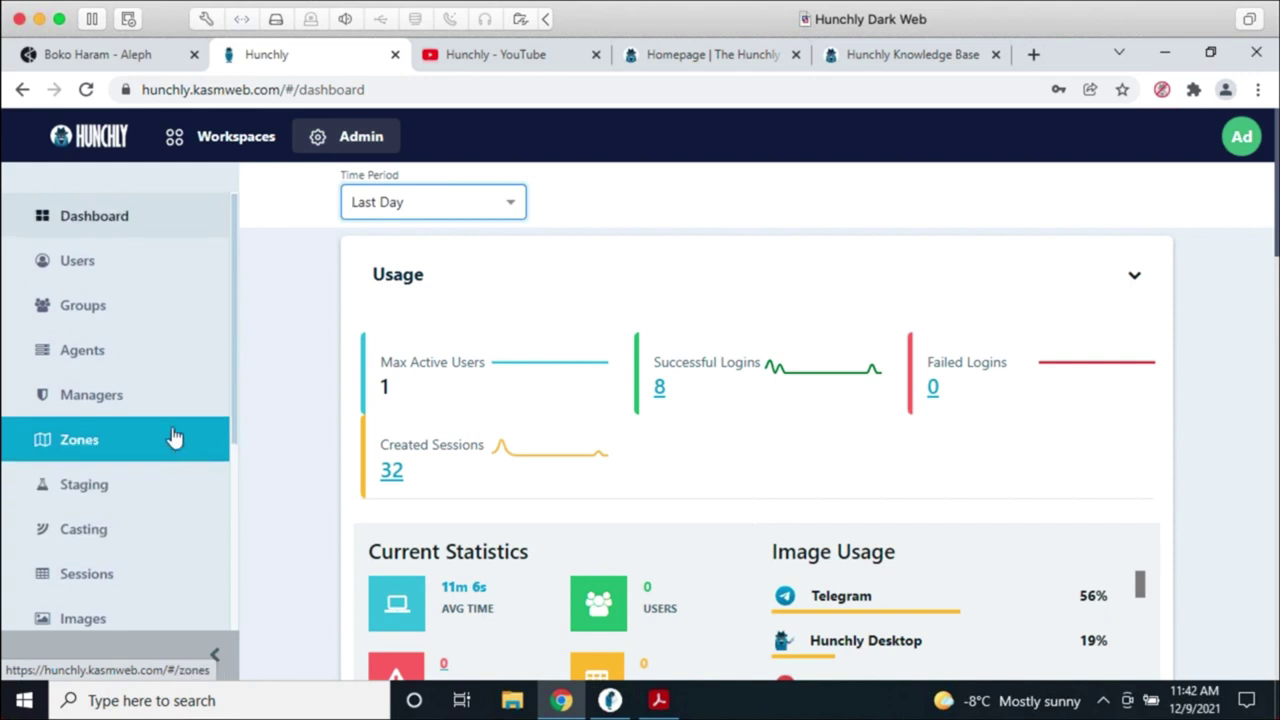
pyautogui.click(282, 335)
pyautogui.click(243, 140)
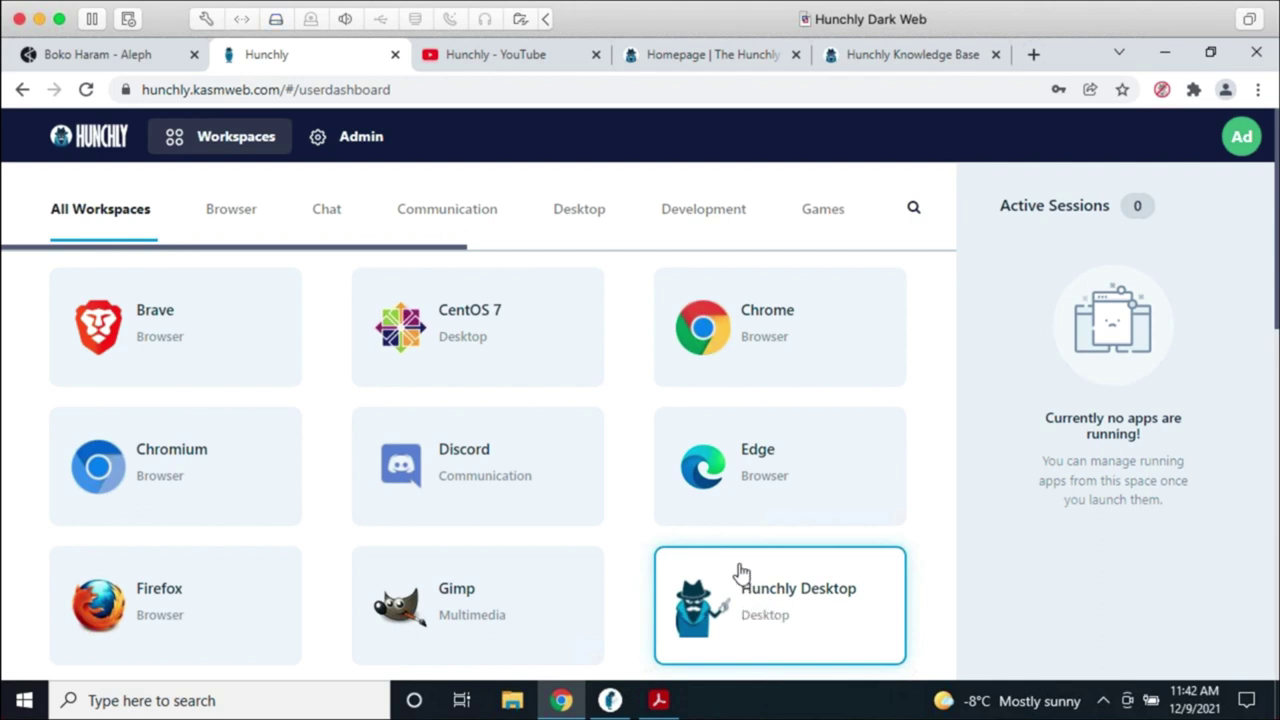
# Step: Launch a Hunchly Desktop session and bring the Boko Haram PDF window forward
pyautogui.click(737, 571)
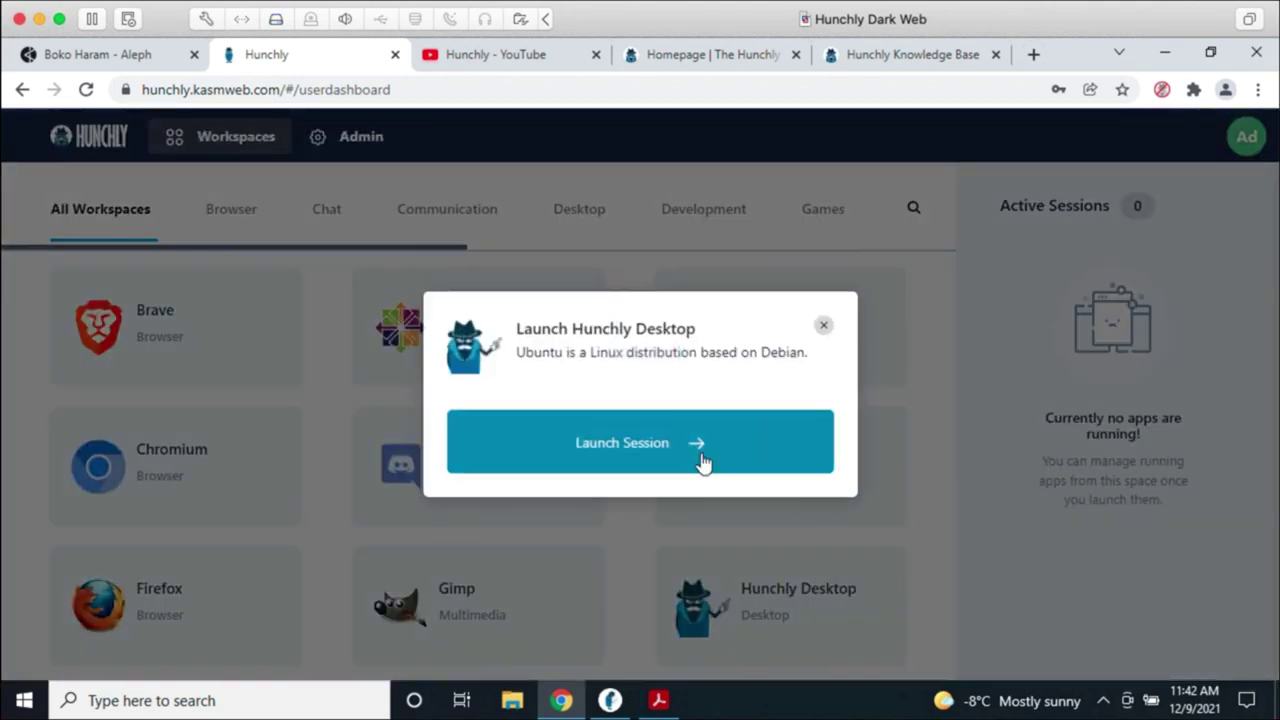
pyautogui.click(703, 462)
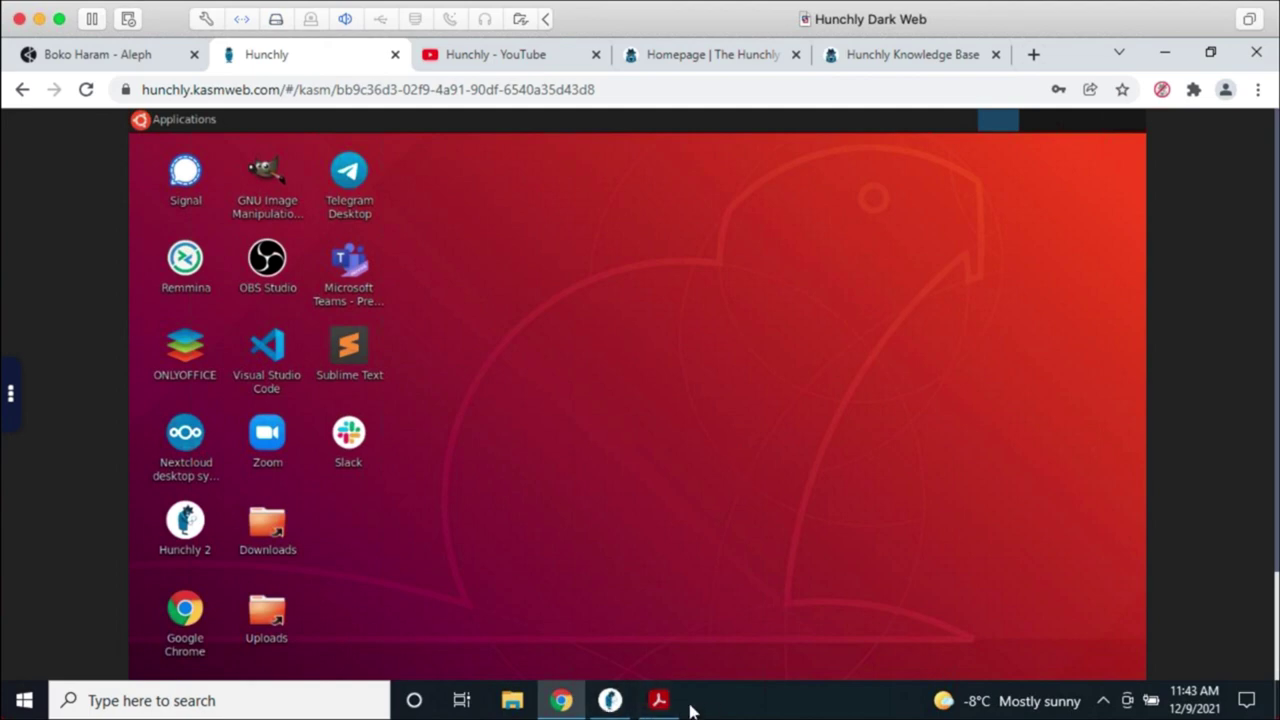
pyautogui.click(670, 706)
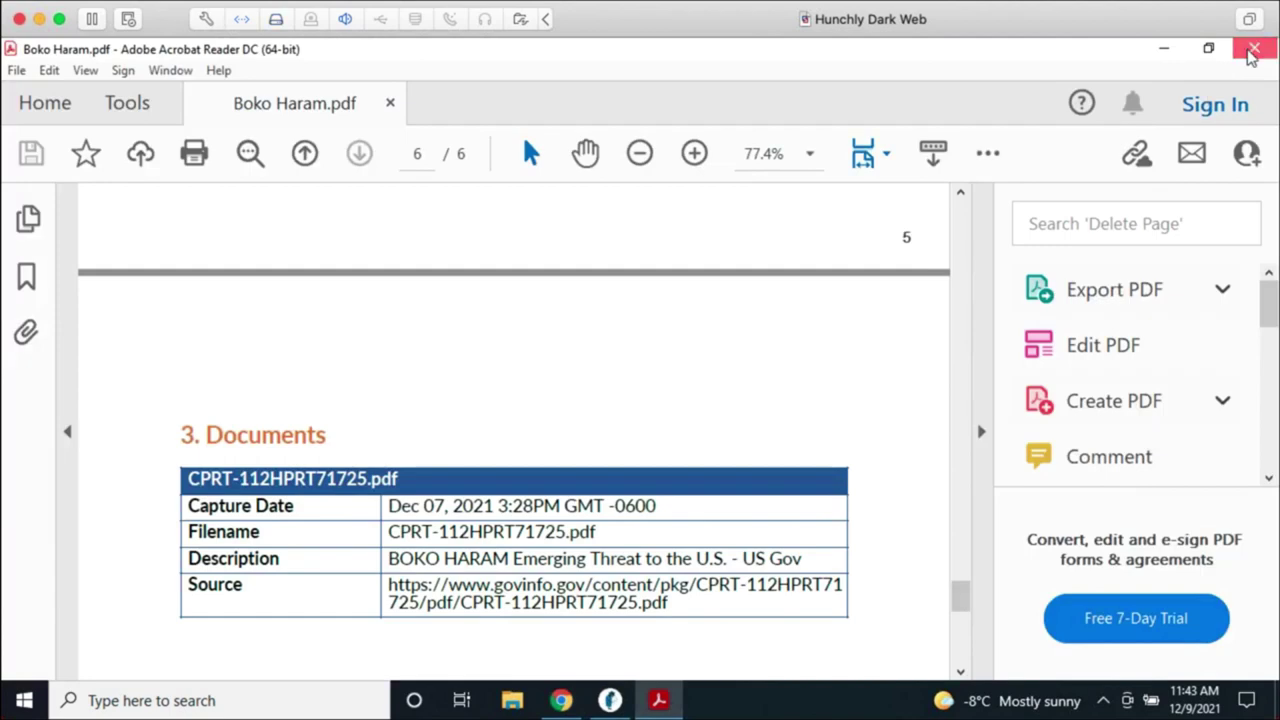
# Step: Close Boko Haram.pdf in Acrobat Reader and the local Hunchly 2.2.7 window
pyautogui.click(1254, 48)
pyautogui.click(610, 700)
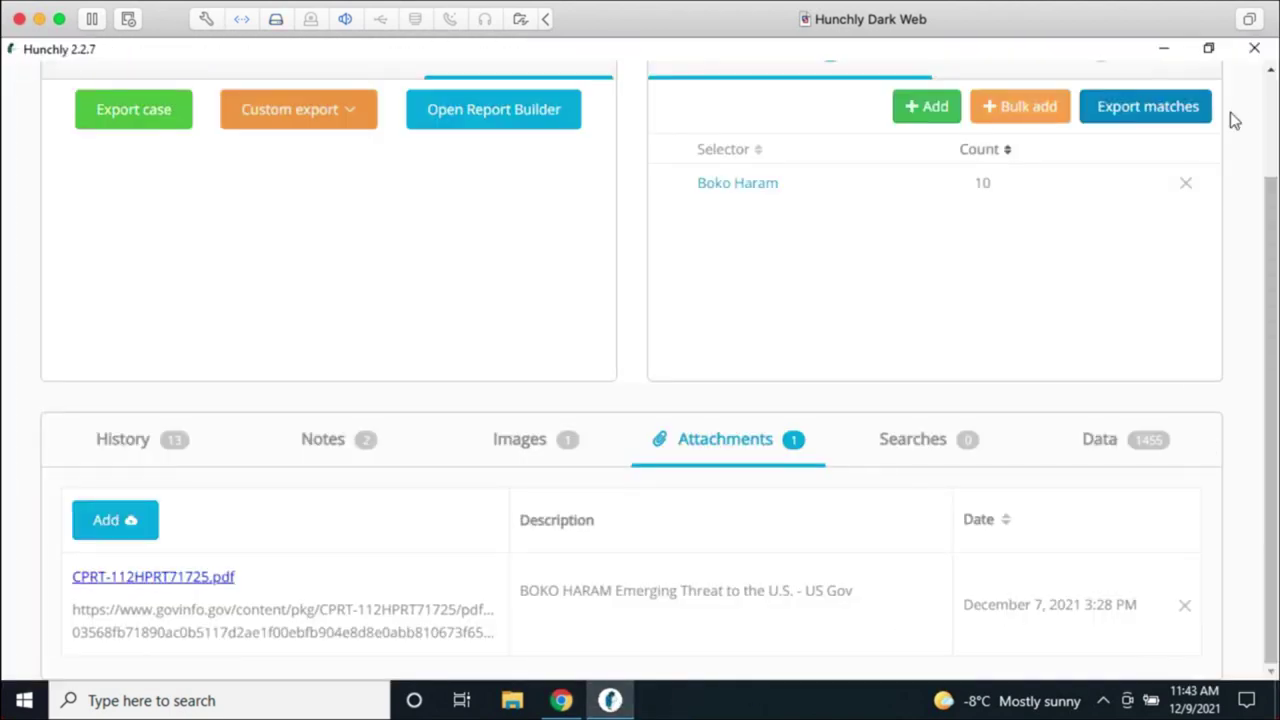
pyautogui.click(1252, 50)
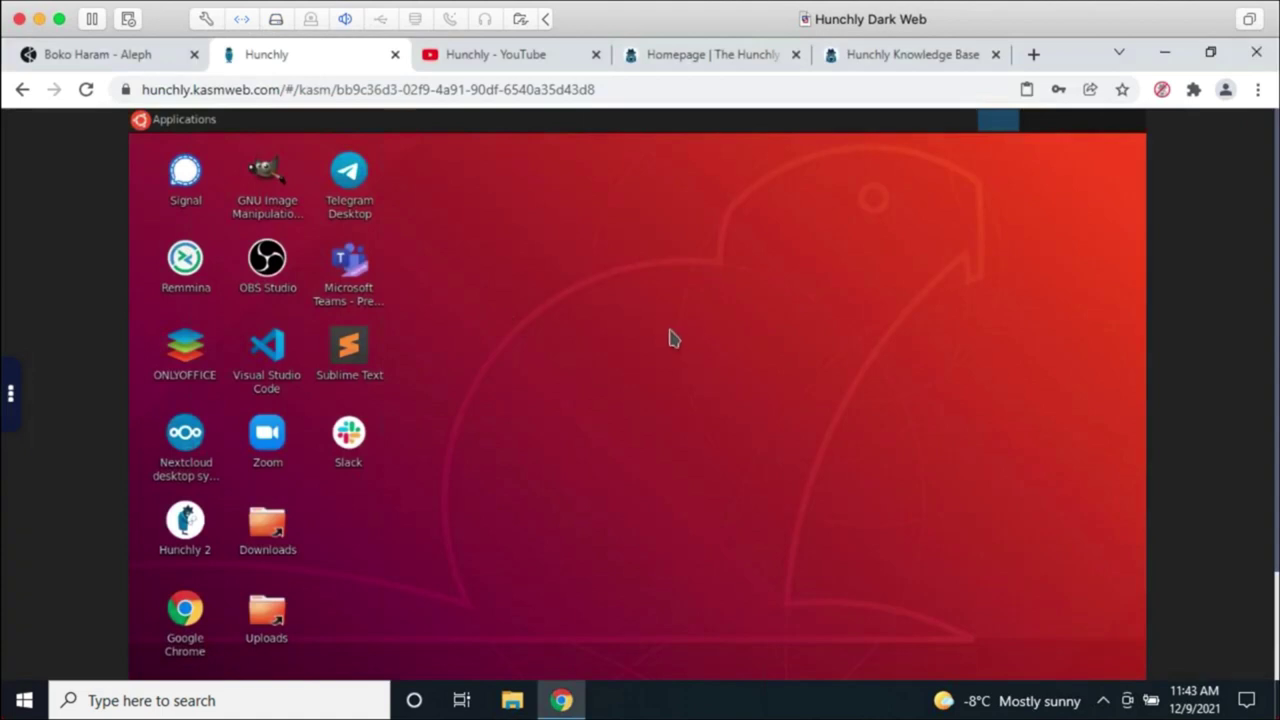
# Step: Launch Hunchly 2 on the remote desktop, maximize then minimize it, and start Google Chrome
pyautogui.click(188, 538)
pyautogui.doubleClick(188, 538)
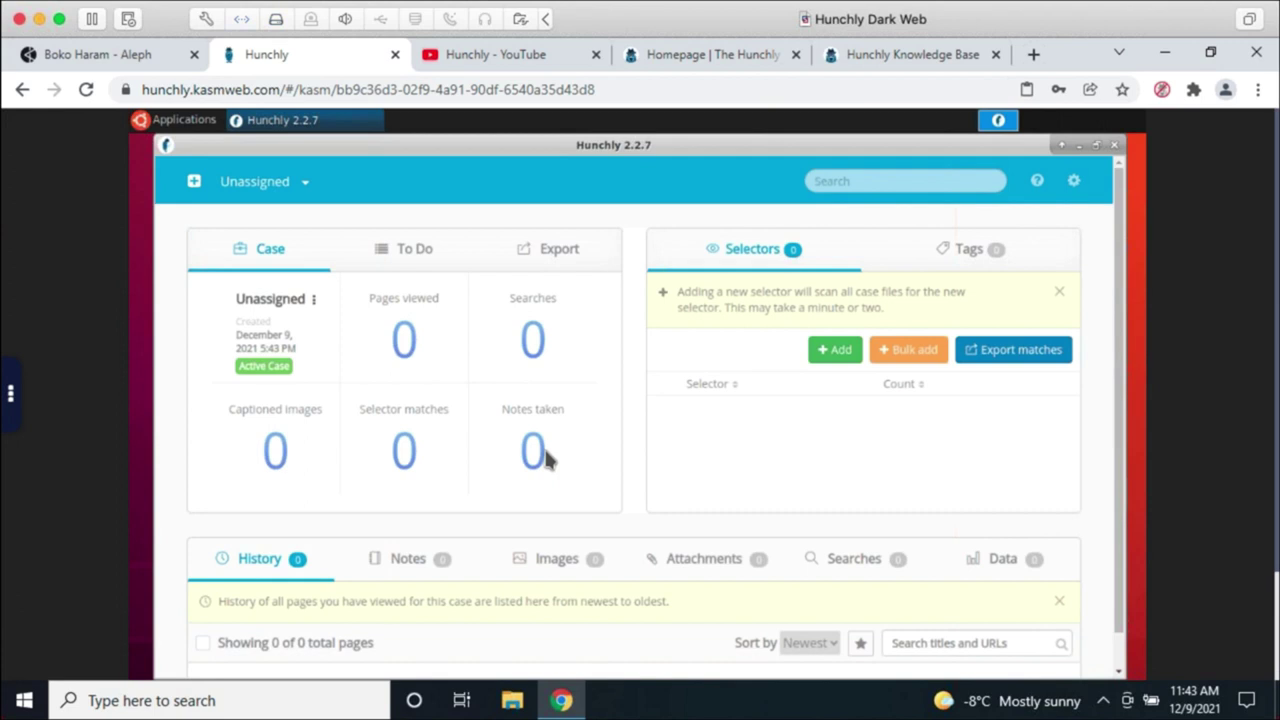
pyautogui.doubleClick(507, 155)
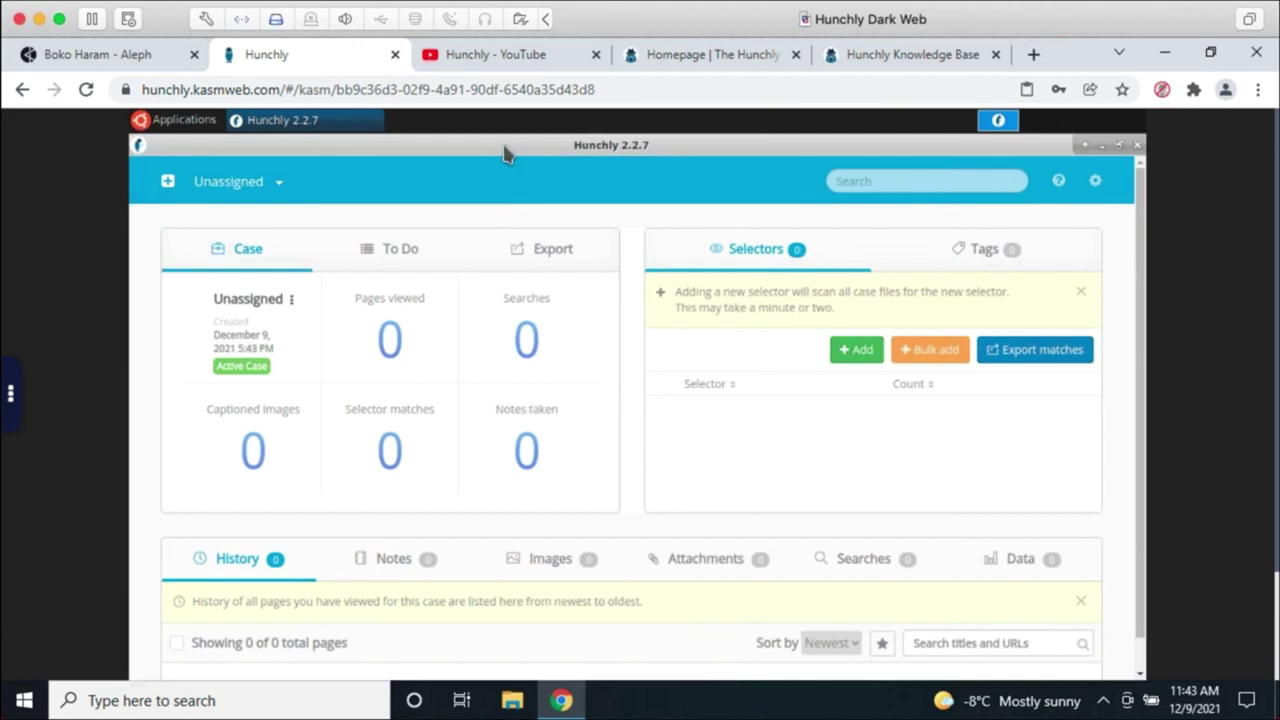
pyautogui.click(1102, 146)
pyautogui.doubleClick(187, 612)
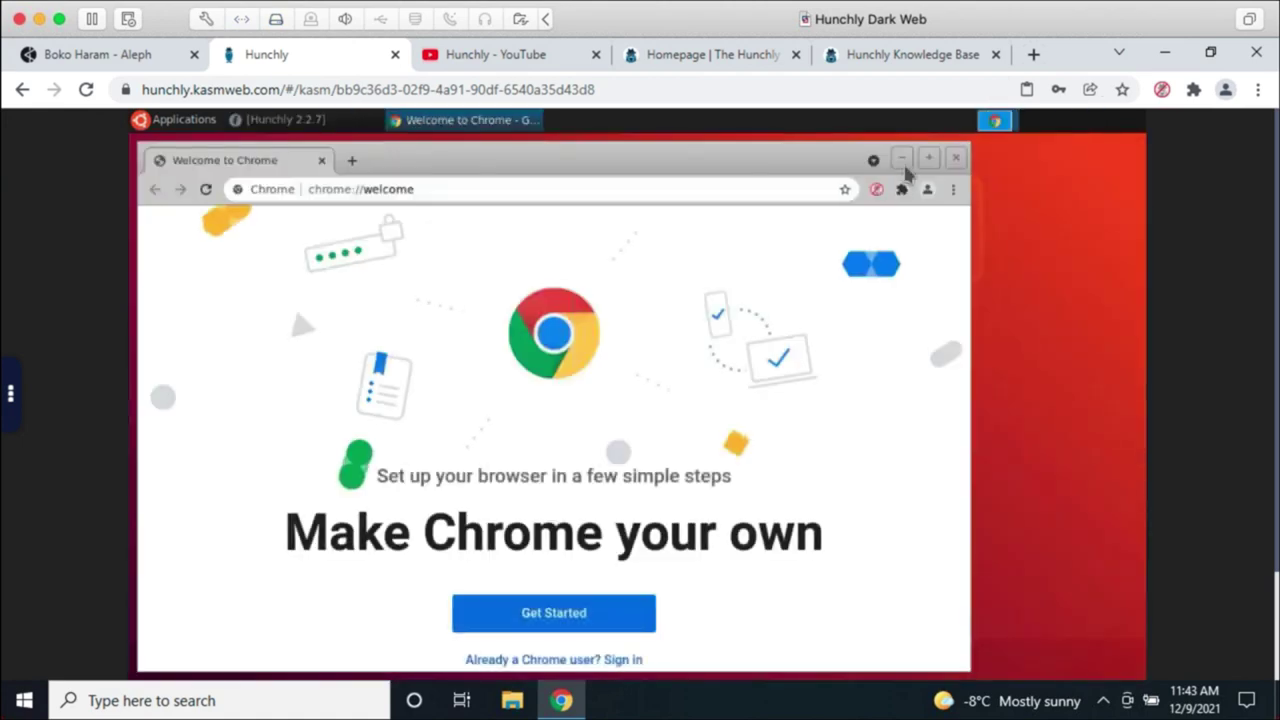
# Step: Maximize the remote Chrome, enter 'latest osint' in the address bar, and open the Hunchly extension panel
pyautogui.click(929, 158)
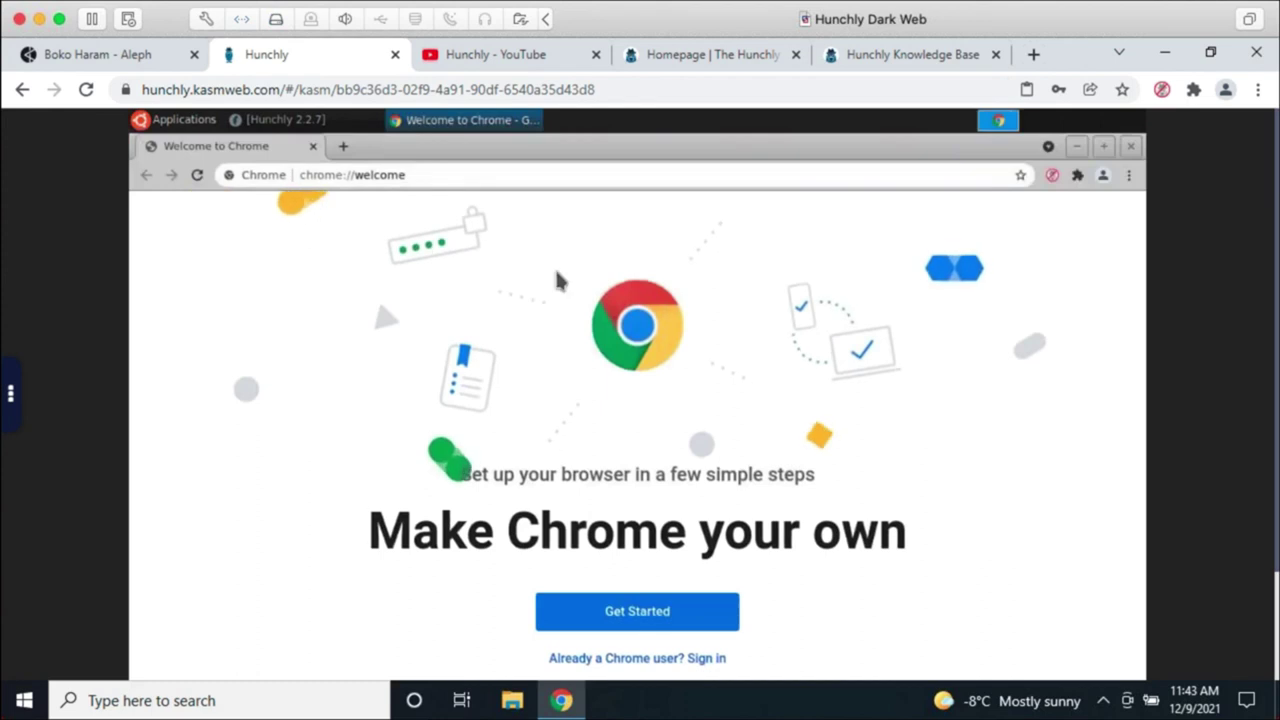
pyautogui.click(432, 175)
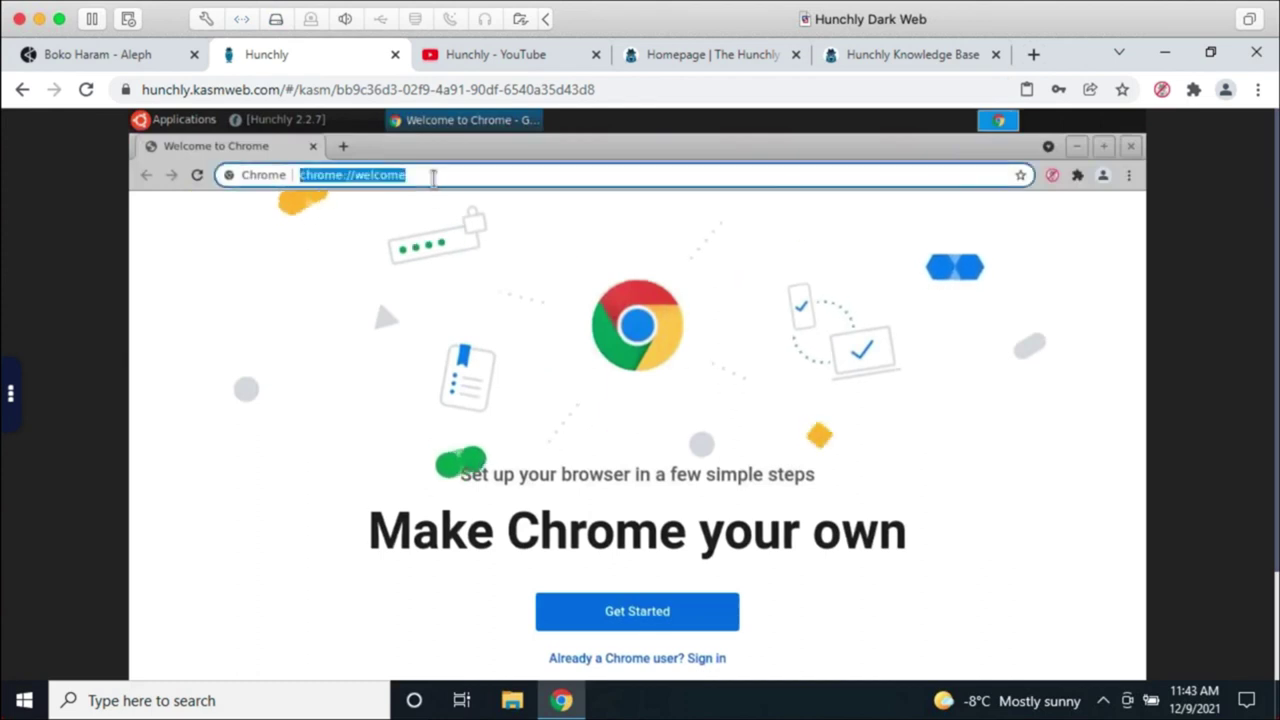
pyautogui.write('latest osint')
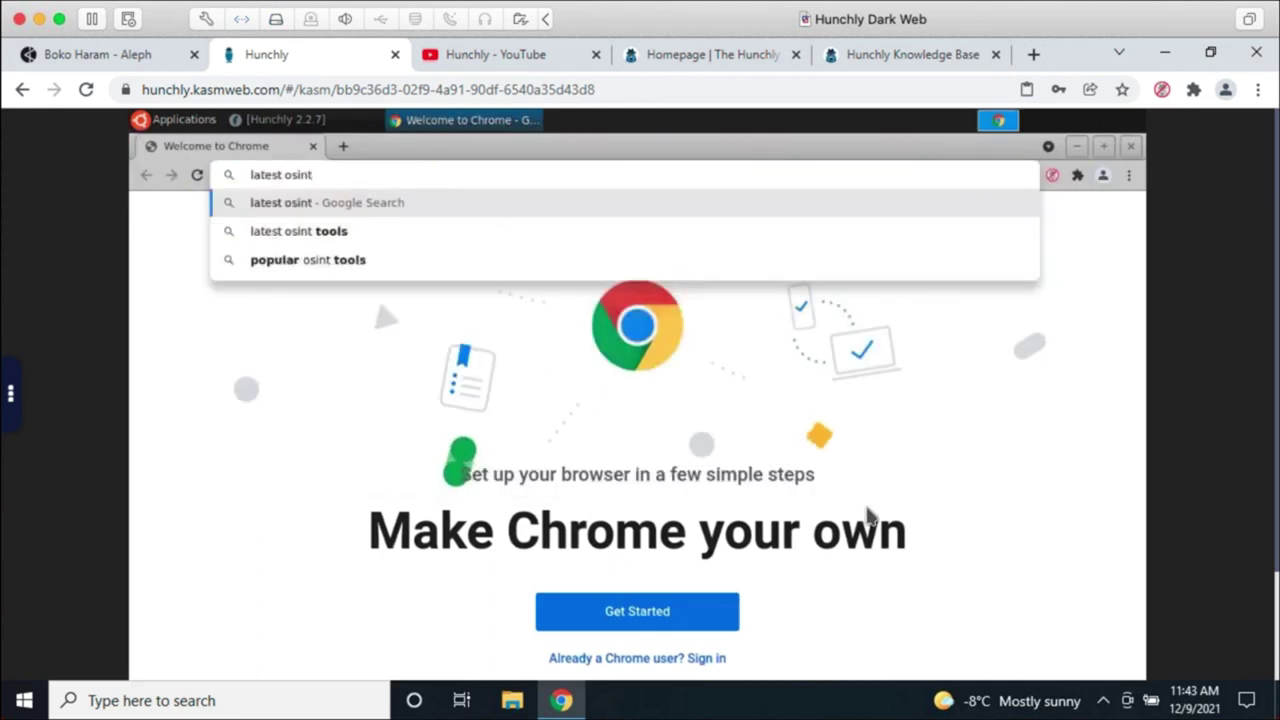
pyautogui.click(1060, 330)
pyautogui.click(1052, 176)
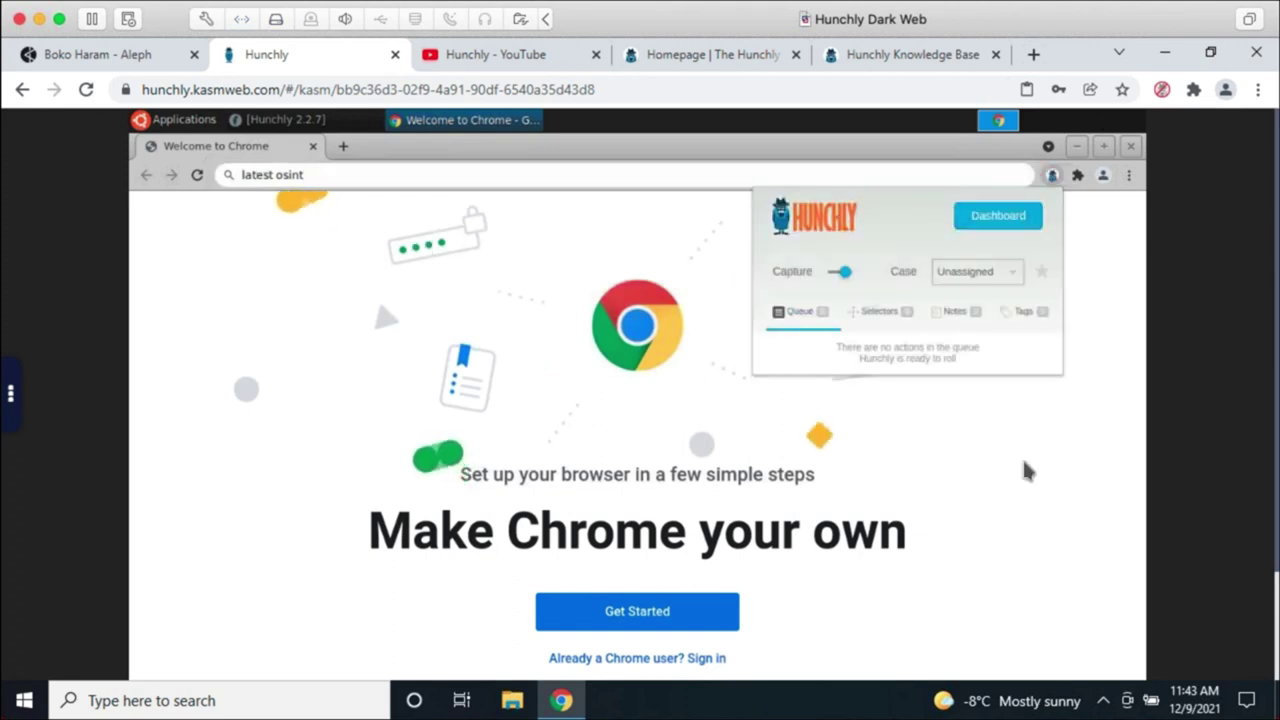
# Step: Search Google for 'latest osint news', open The Daily Swig result, then switch to Hunchly
pyautogui.click(352, 177)
pyautogui.click(352, 177)
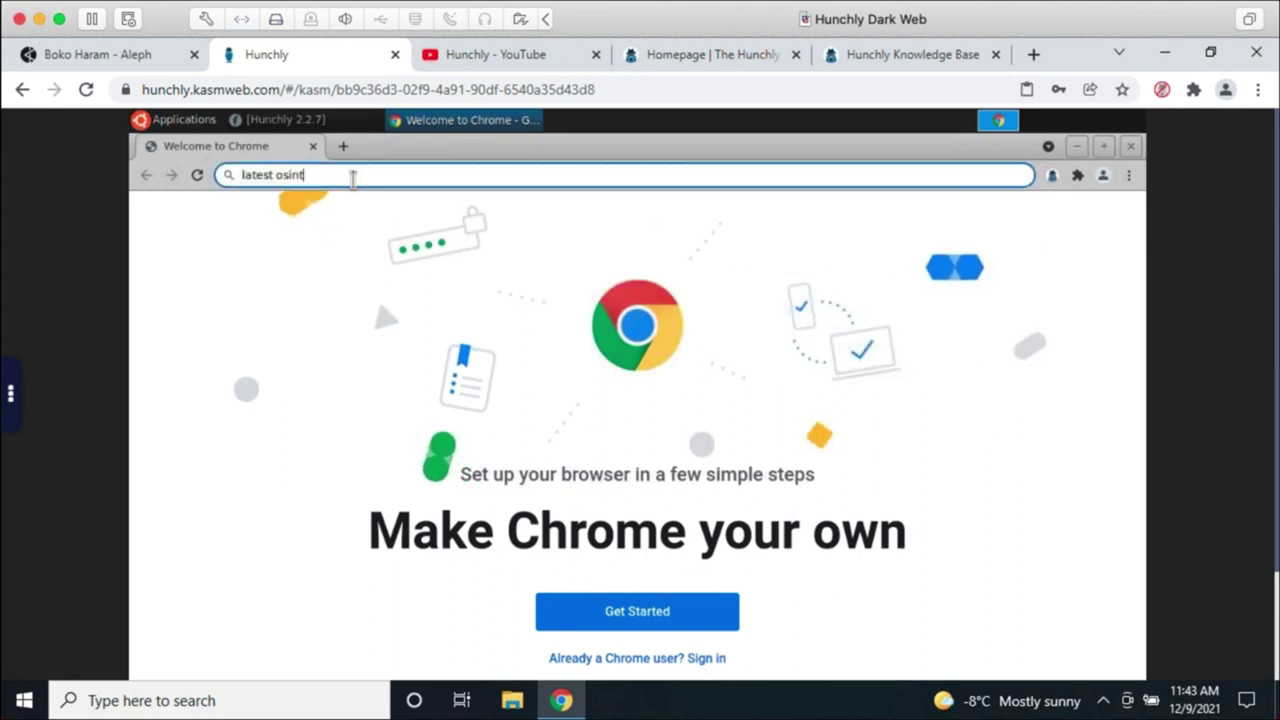
pyautogui.write('news')
pyautogui.press('Return')
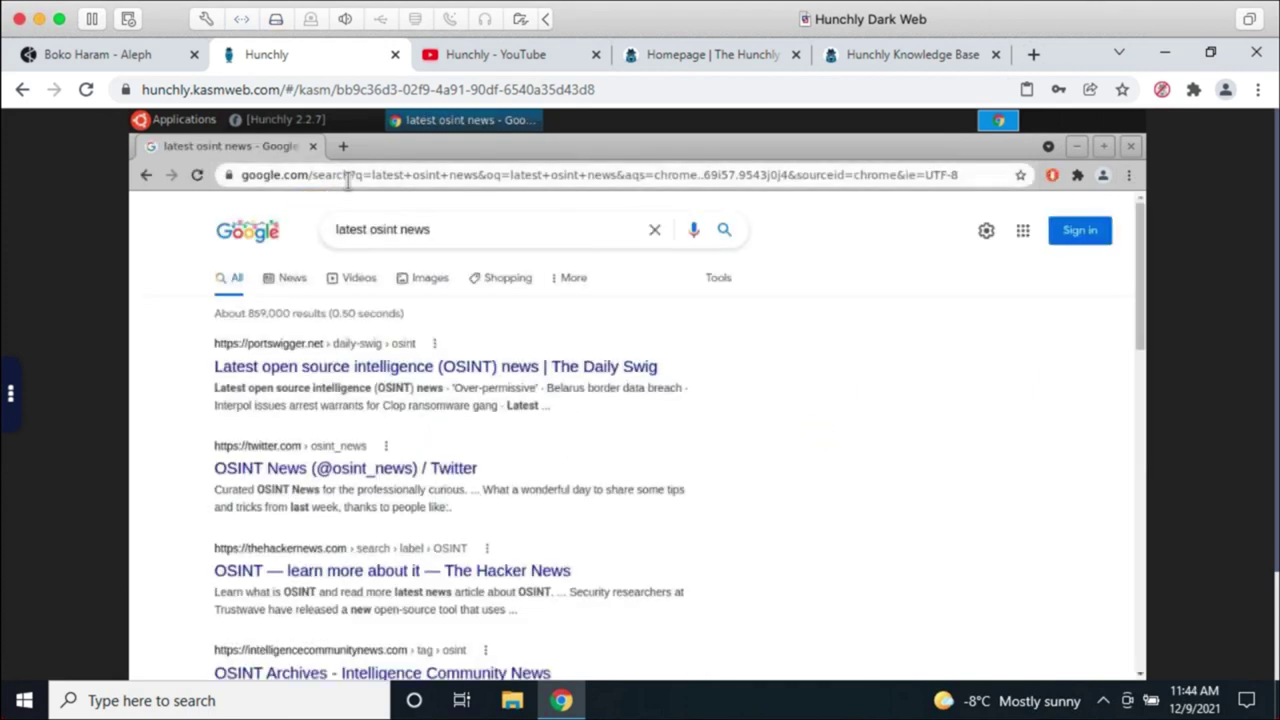
pyautogui.click(614, 366)
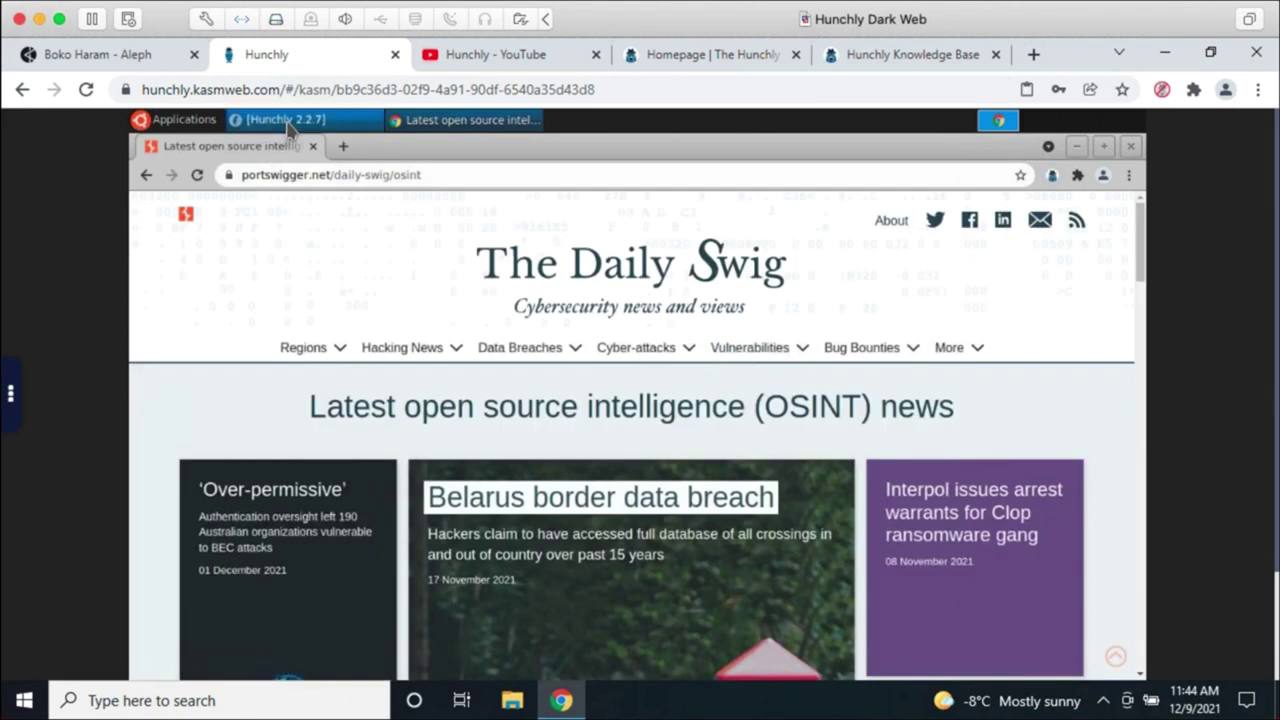
pyautogui.click(290, 122)
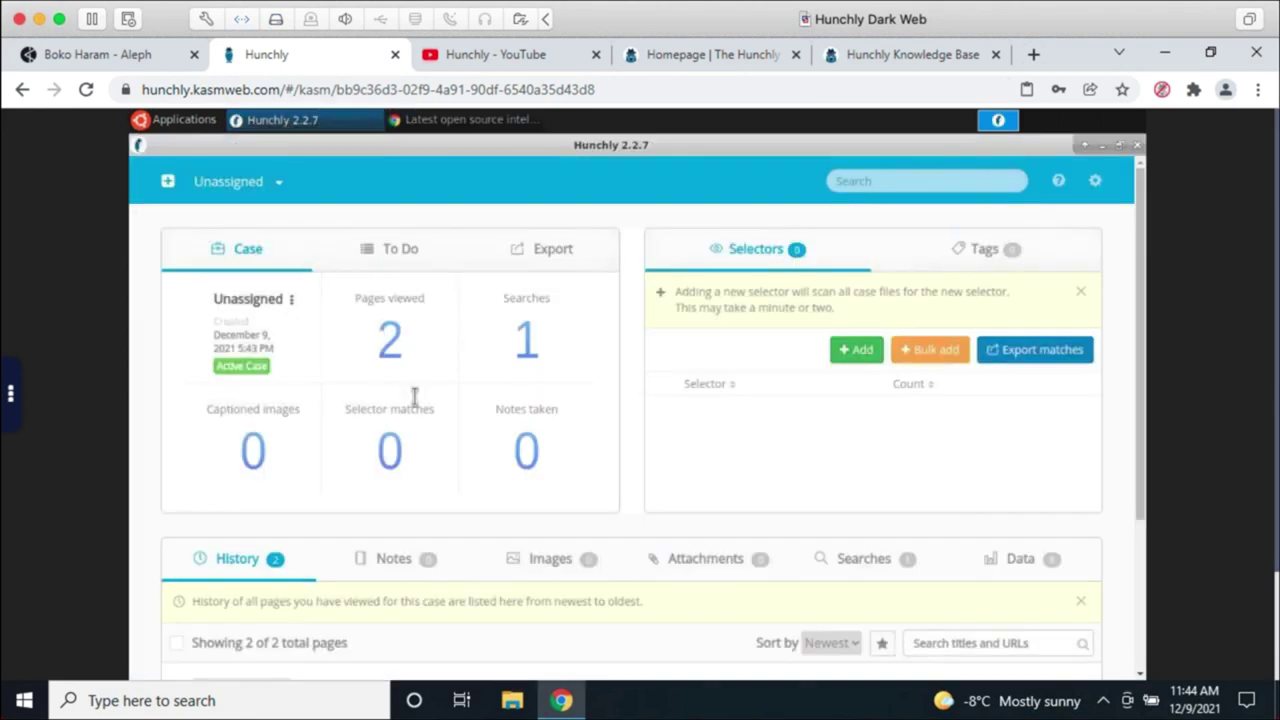
# Step: Check the two captured pages in Hunchly's History list, then return to the Boko Haram Aleph tab
pyautogui.scroll(-1, 665, 480)
pyautogui.scroll(-2, 665, 480)
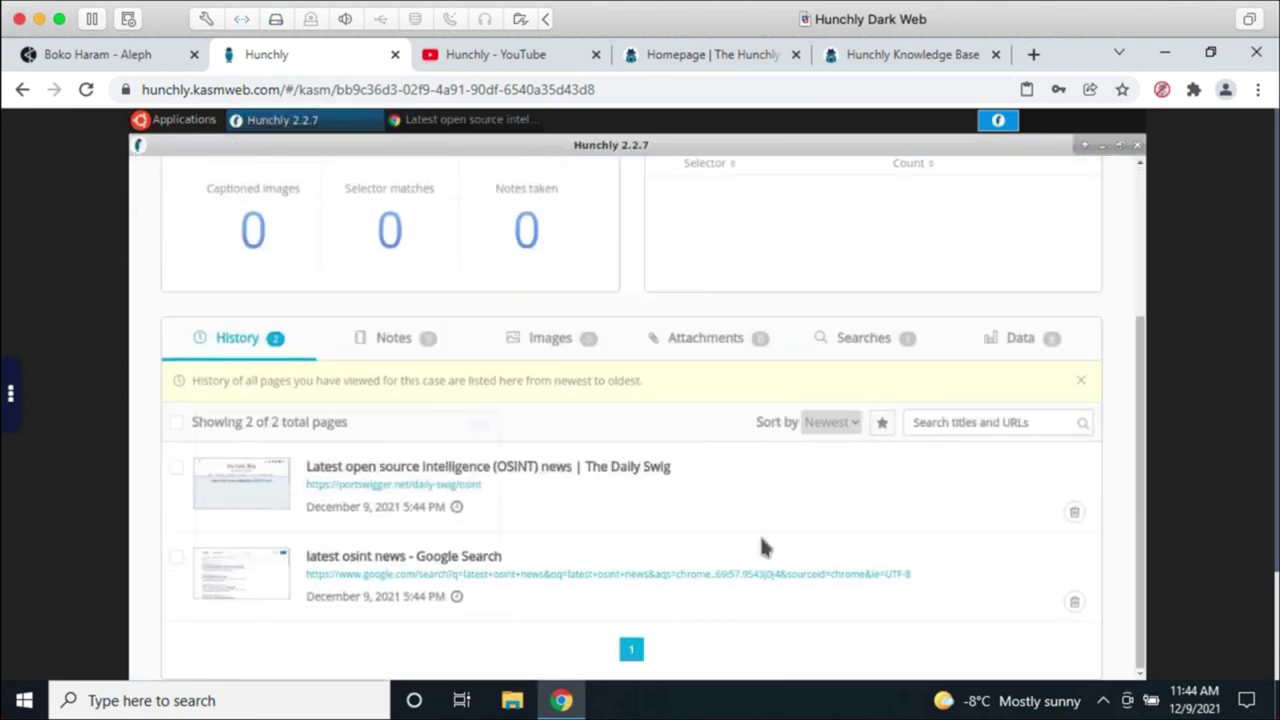
pyautogui.scroll(3, 614, 396)
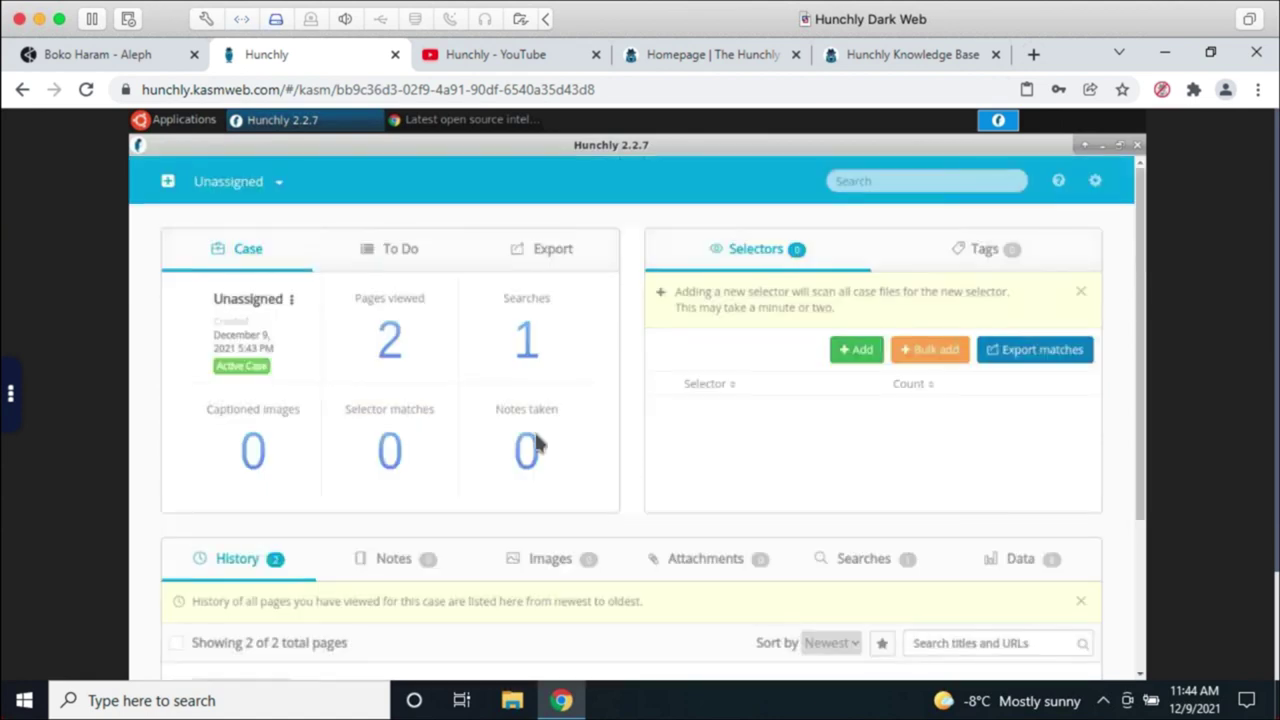
pyautogui.click(120, 54)
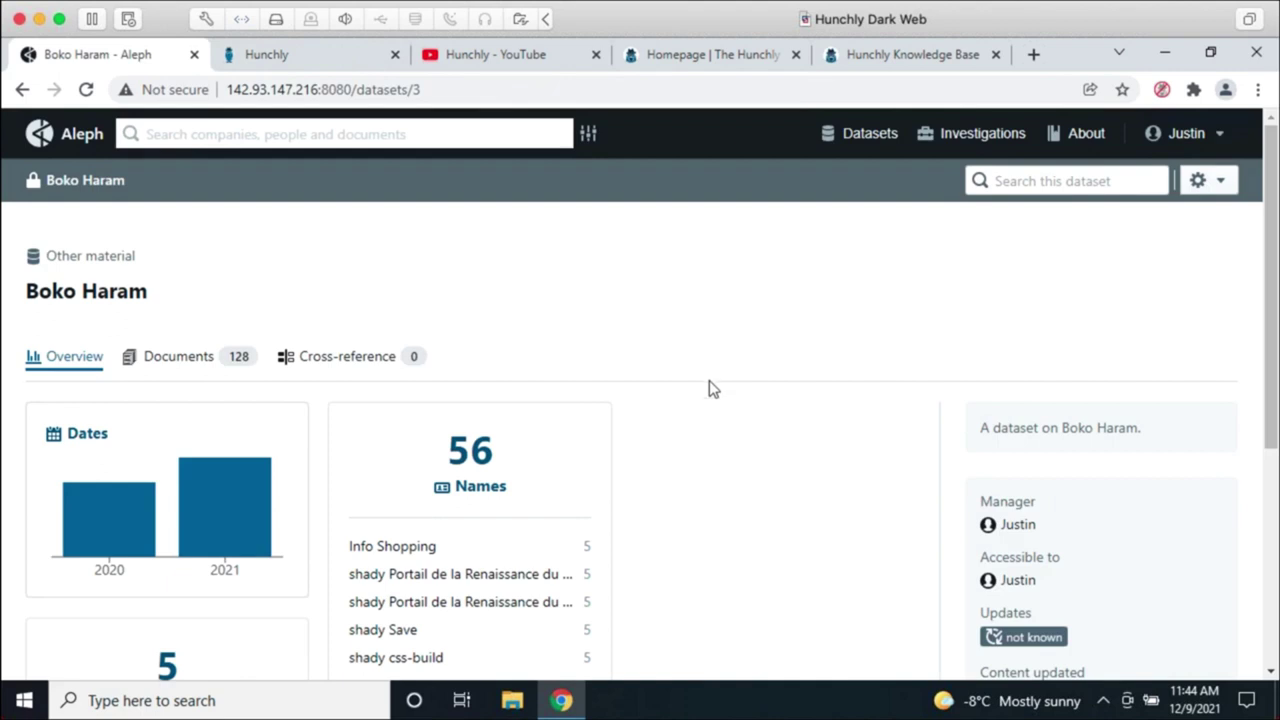
# Step: Switch from Aleph back to the Hunchly tab and bring the Daily Swig OSINT news window forward
pyautogui.click(302, 45)
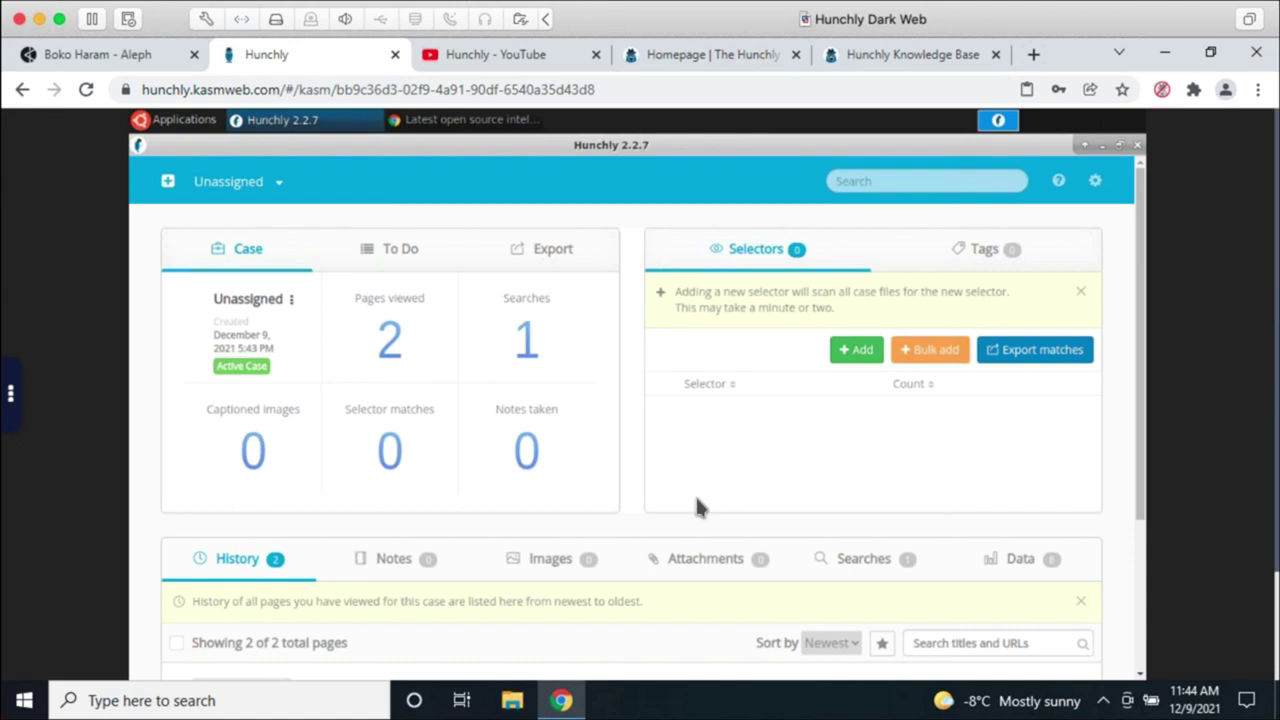
pyautogui.click(586, 702)
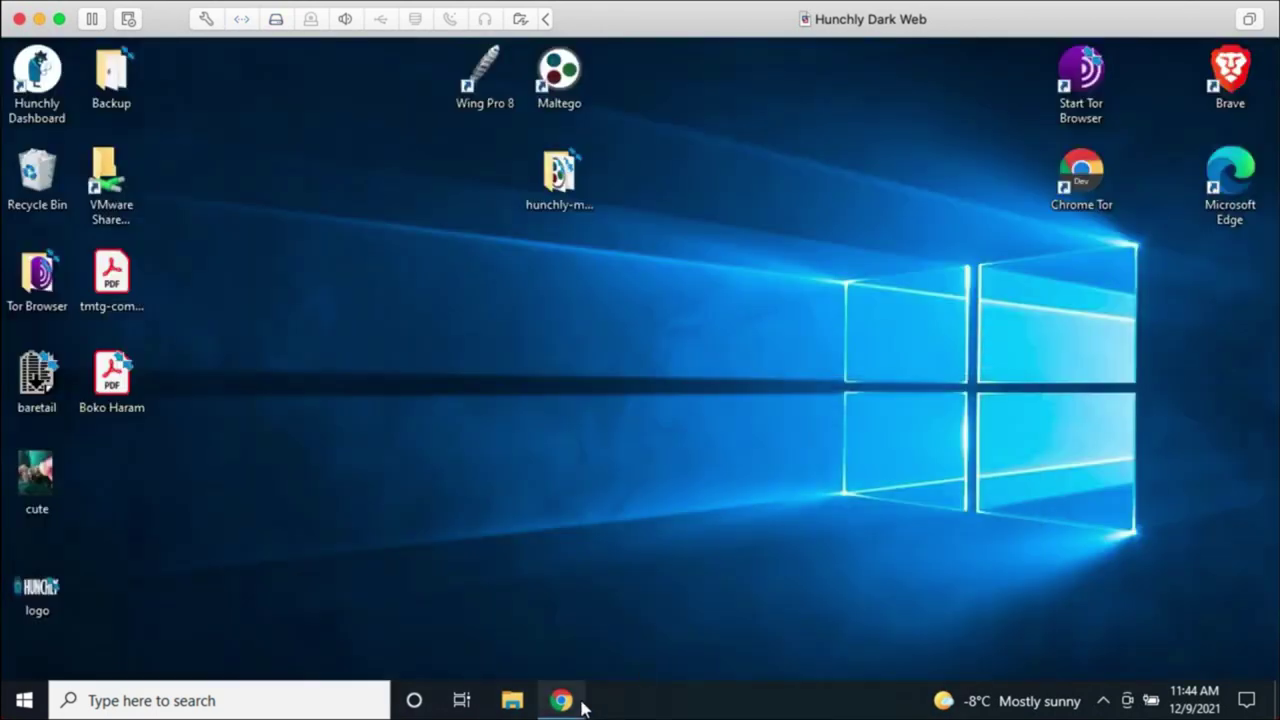
pyautogui.click(582, 700)
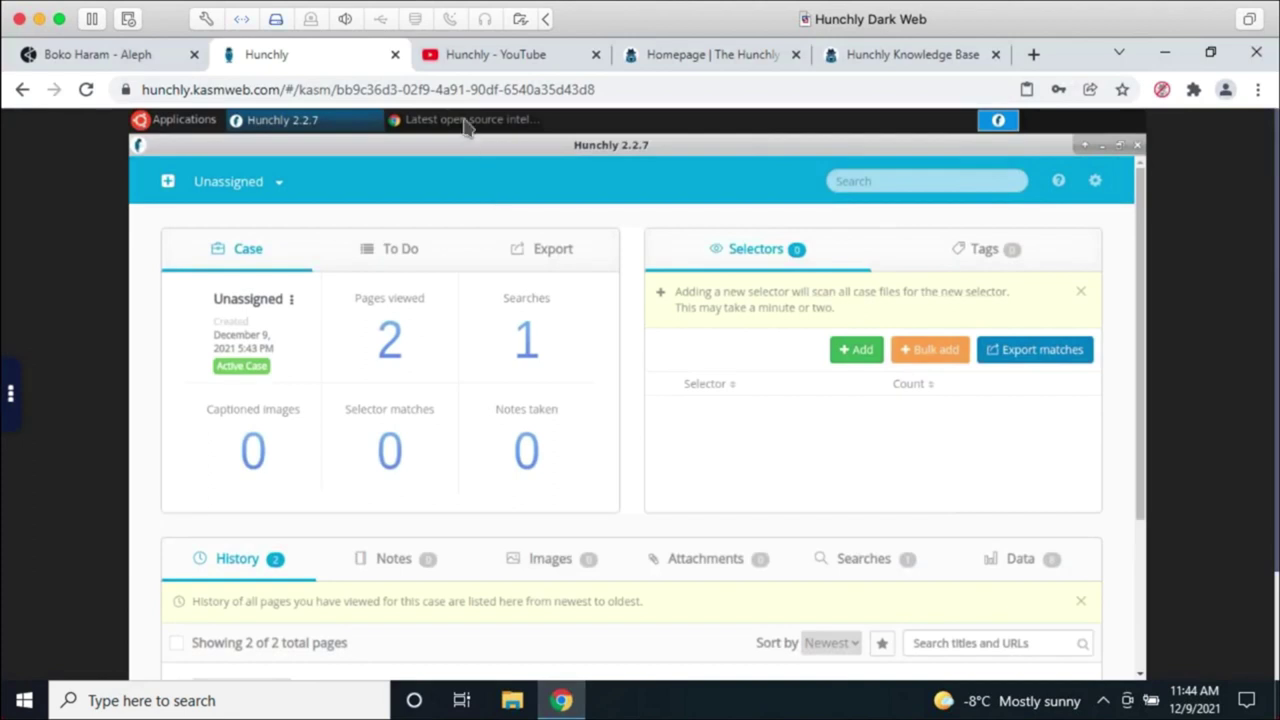
pyautogui.click(468, 126)
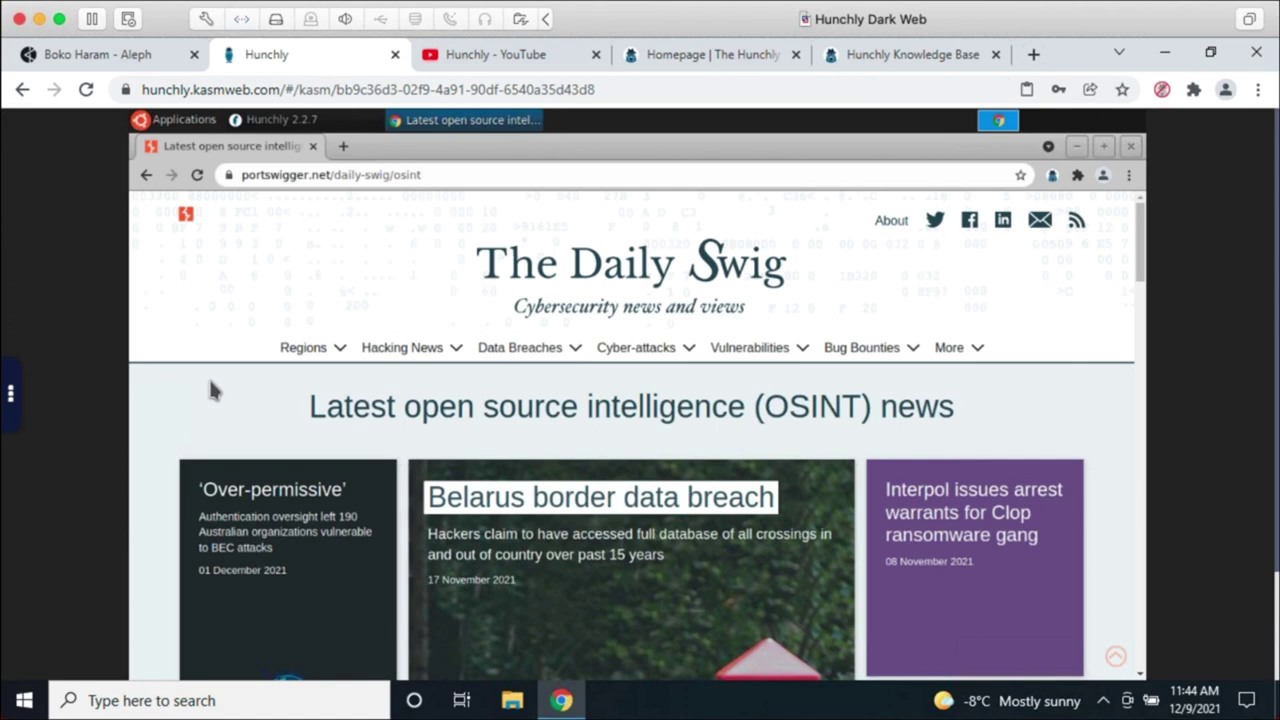
# Step: Leave the Hunchly Desktop session via the Kasm sidebar and scroll through the workspace tiles
pyautogui.click(14, 398)
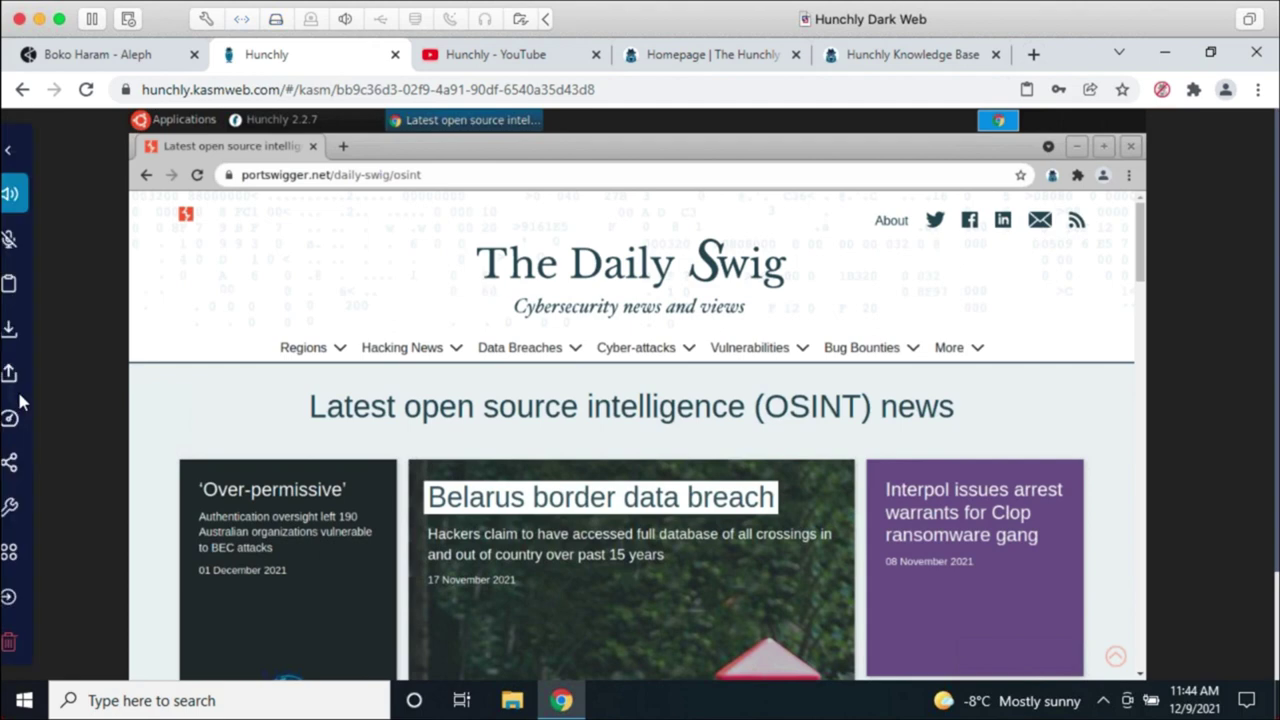
pyautogui.click(26, 553)
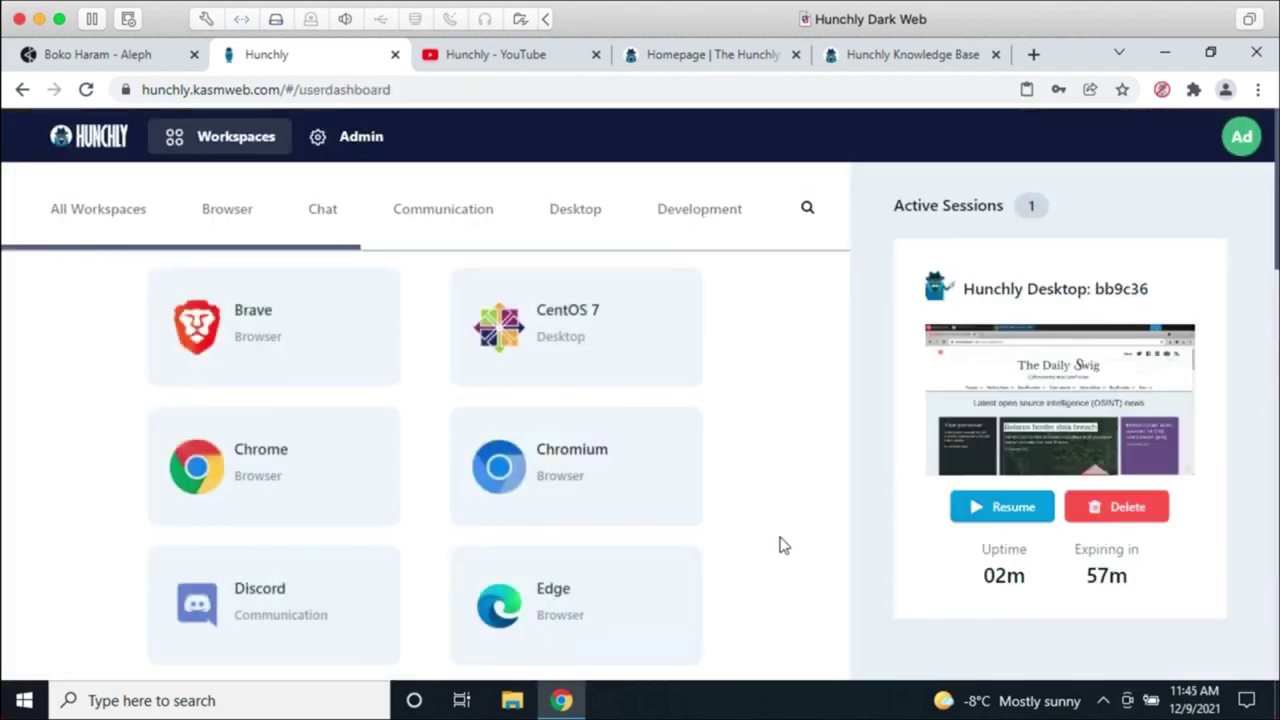
pyautogui.scroll(-2, 780, 543)
pyautogui.scroll(-5, 780, 543)
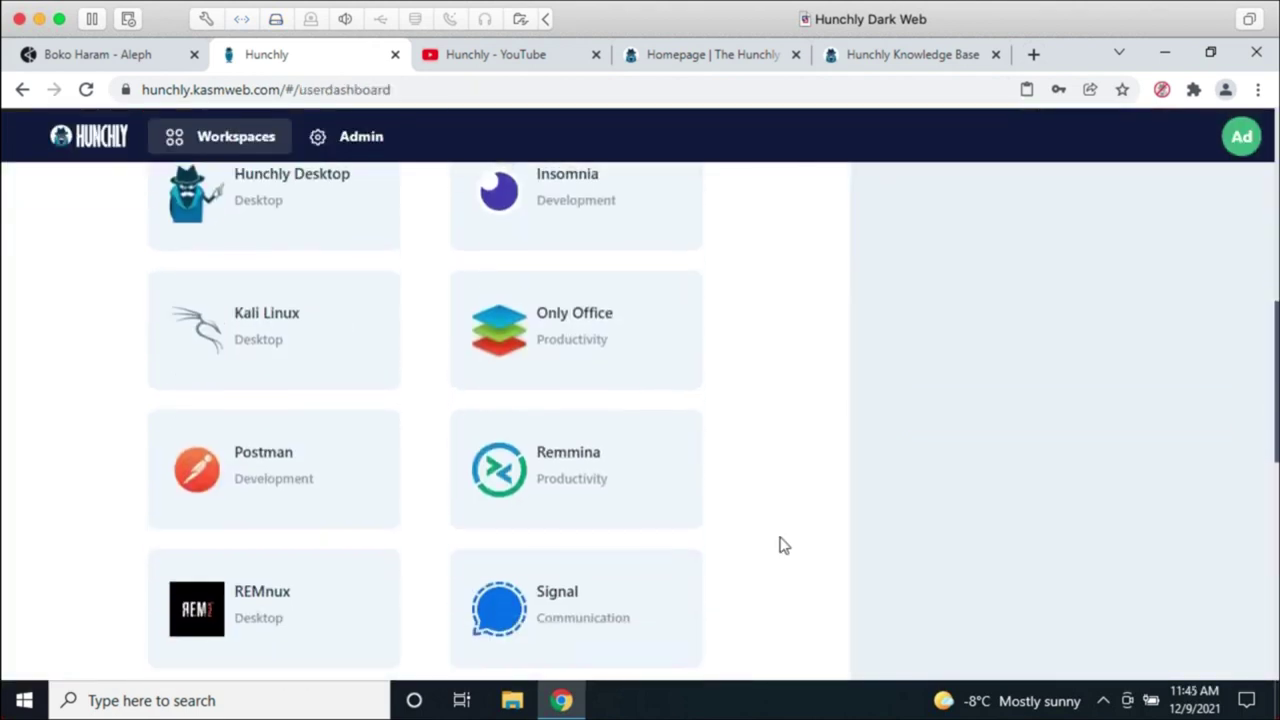
pyautogui.scroll(-4, 714, 491)
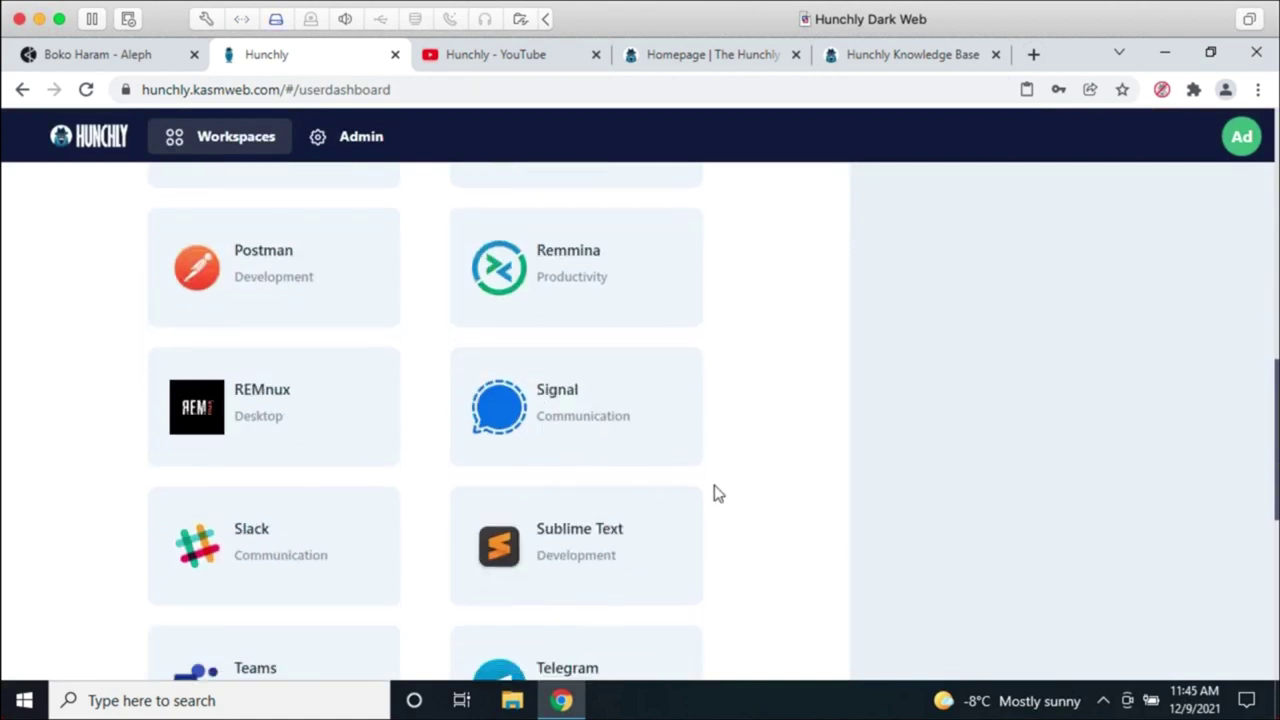
# Step: Launch a Telegram workspace session and get past the START MESSAGING welcome screen
pyautogui.click(614, 474)
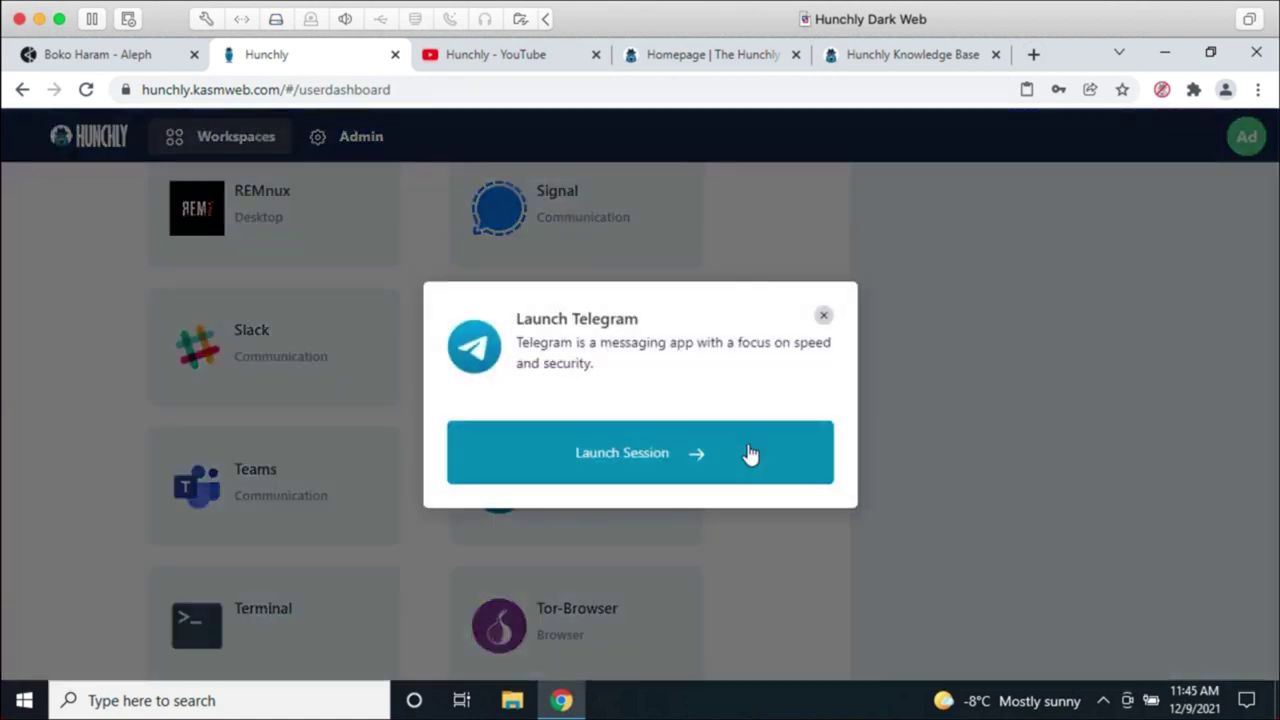
pyautogui.click(752, 455)
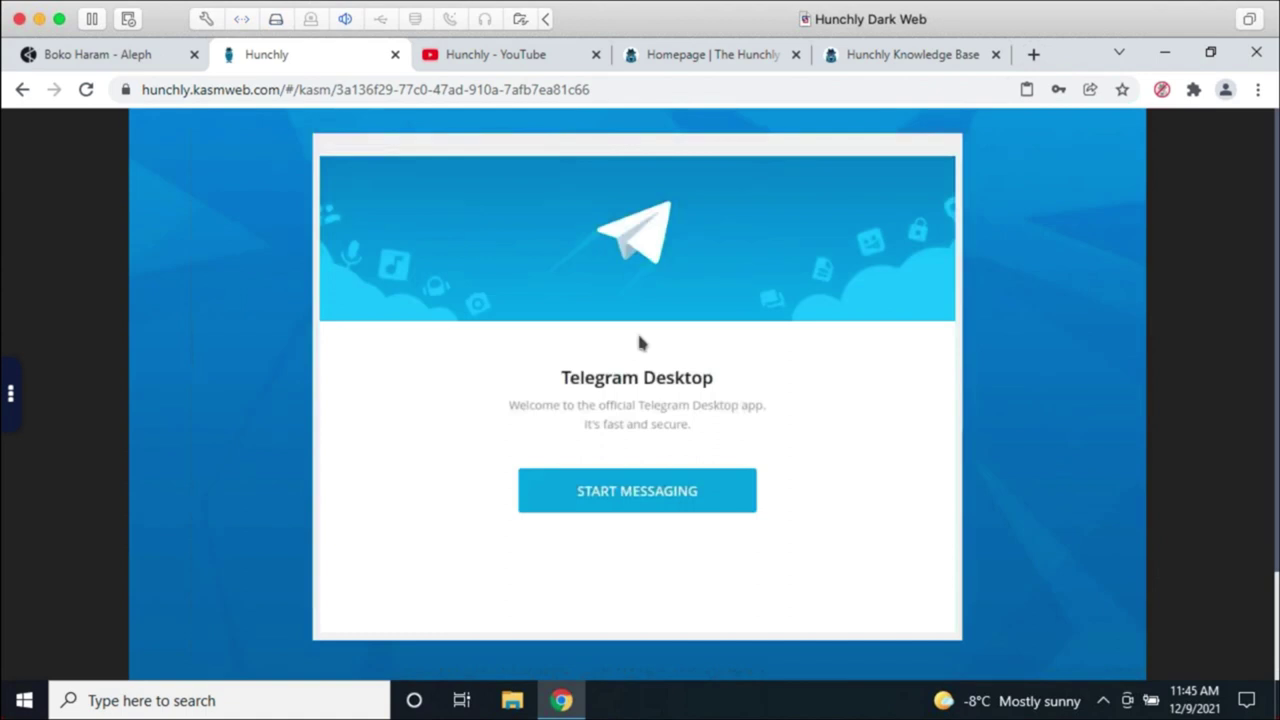
pyautogui.click(641, 505)
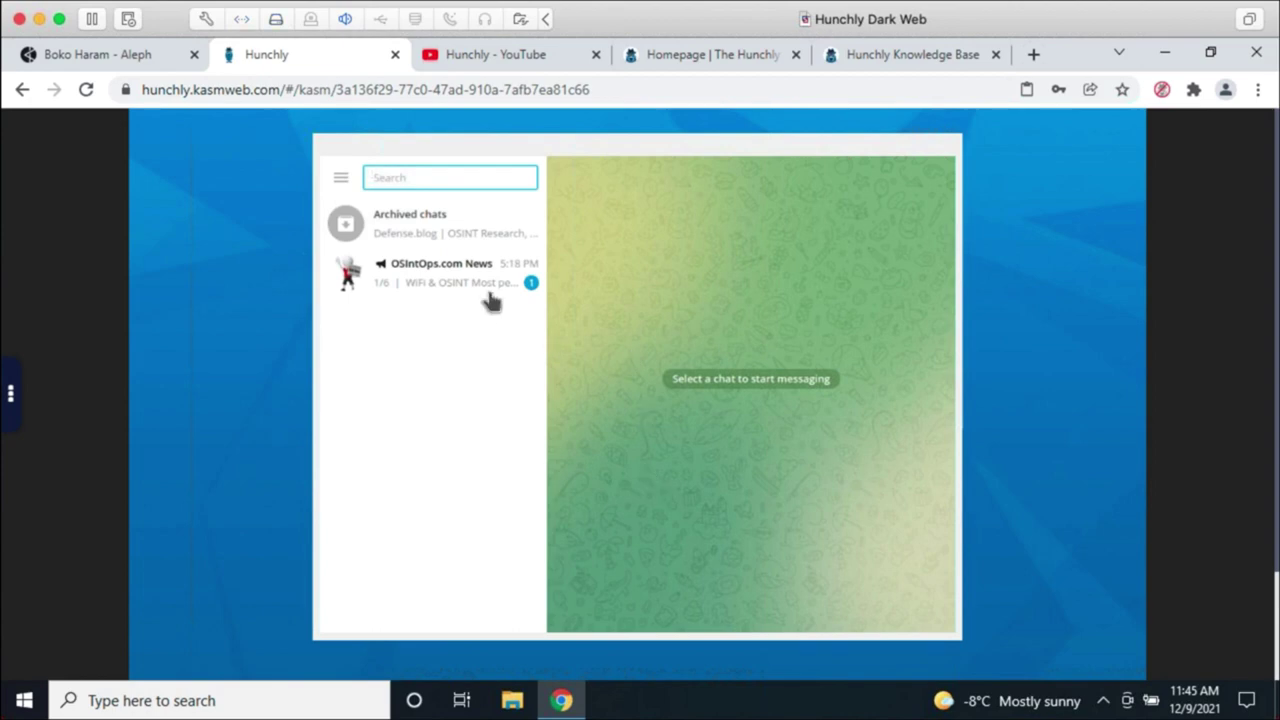
# Step: Open the OSIntOps.com News channel and scroll to the OSINT Lovers Gift guide post
pyautogui.click(345, 272)
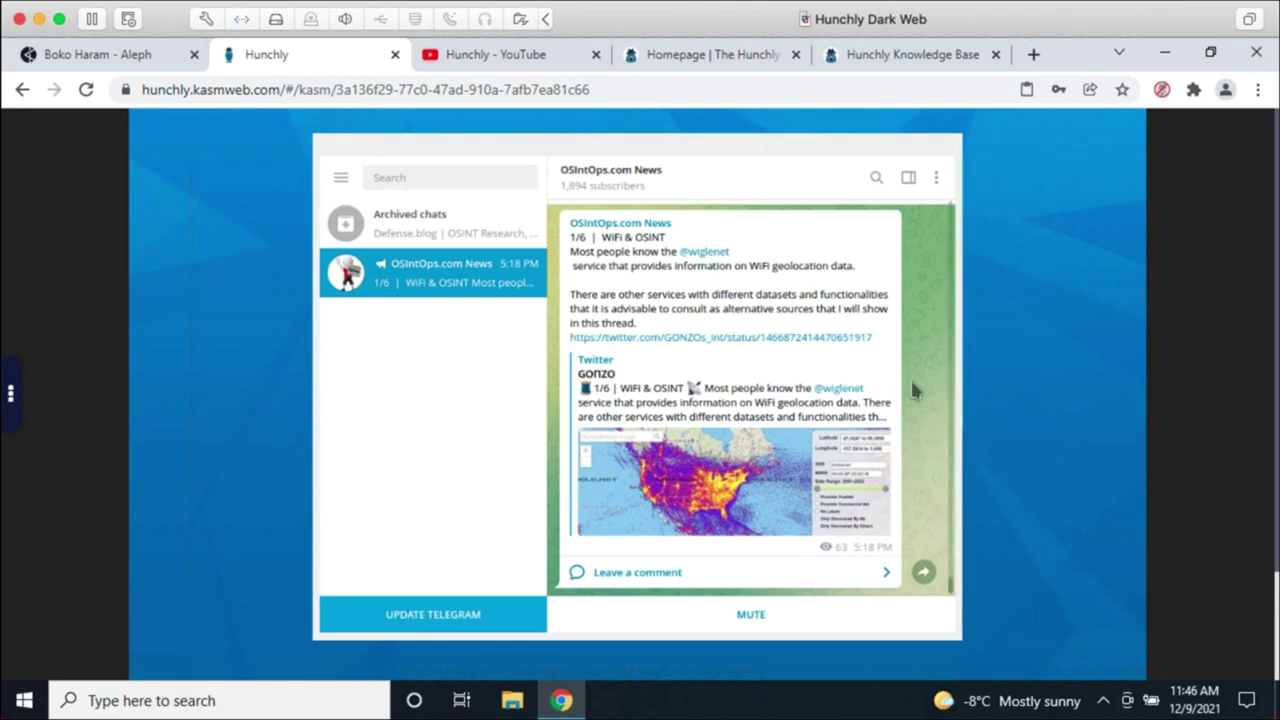
pyautogui.scroll(-10, 911, 396)
pyautogui.scroll(8, 910, 400)
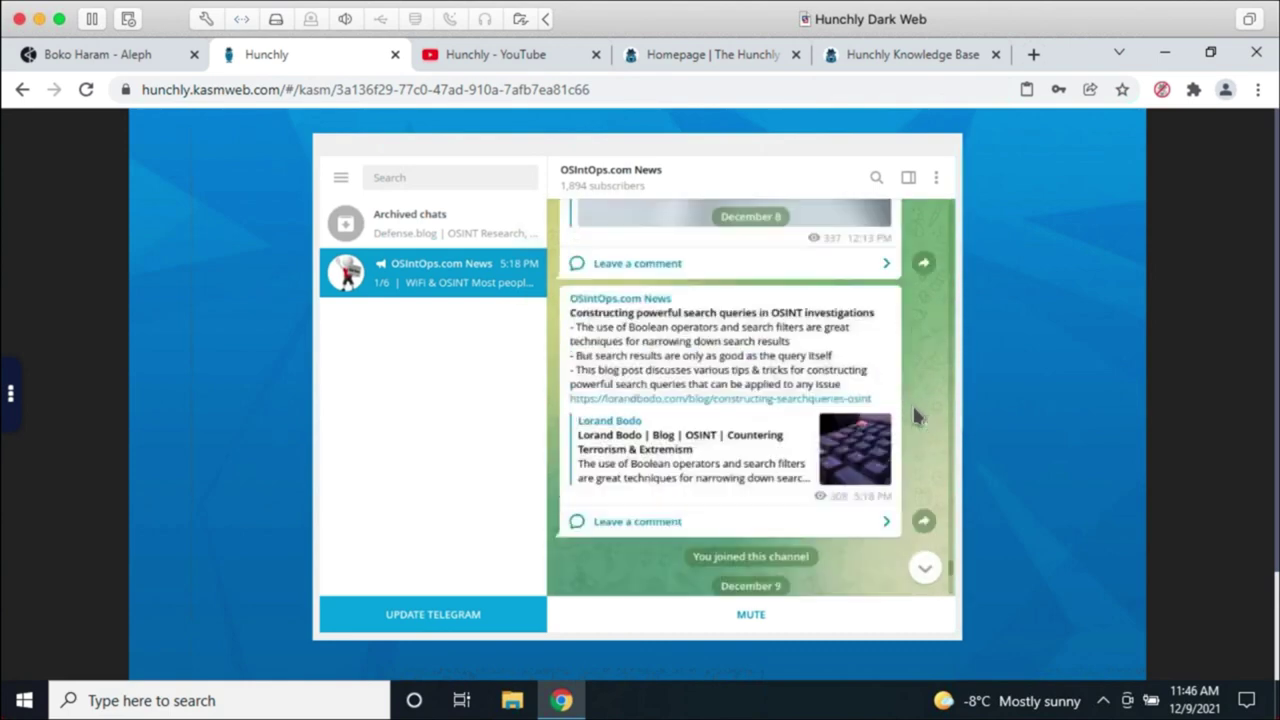
pyautogui.scroll(5, 911, 405)
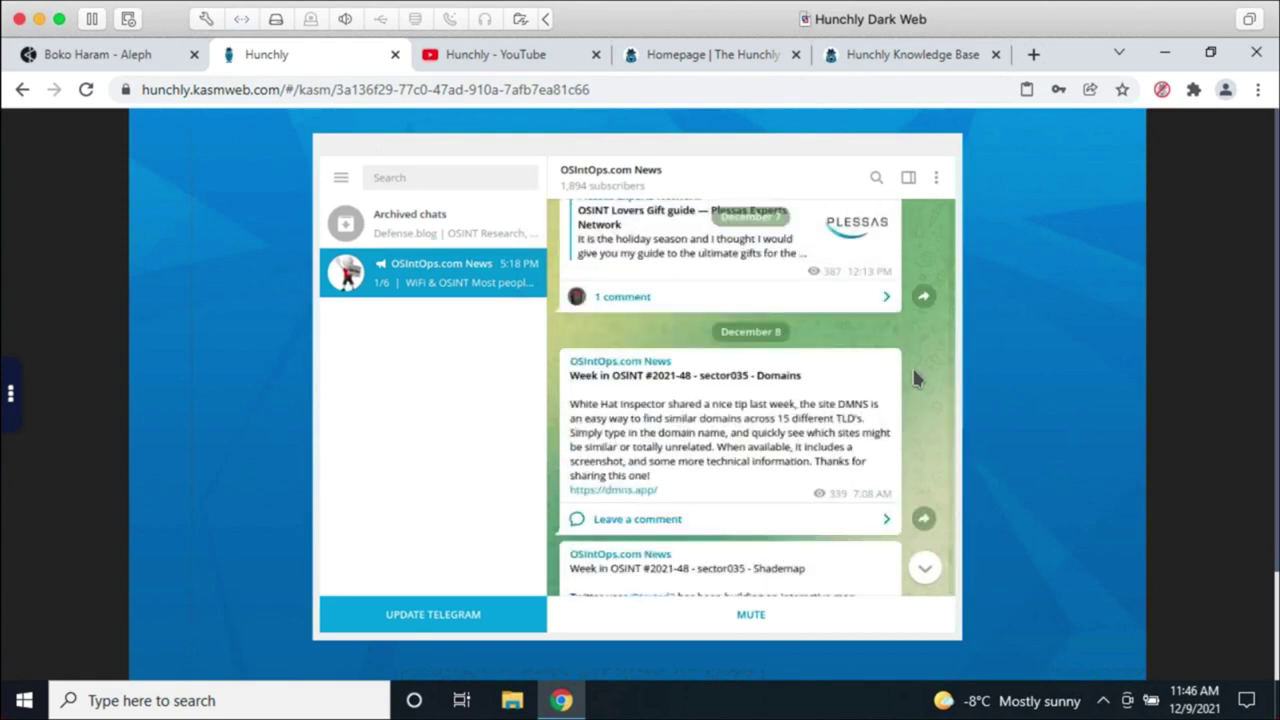
pyautogui.scroll(1, 913, 374)
pyautogui.scroll(2, 918, 390)
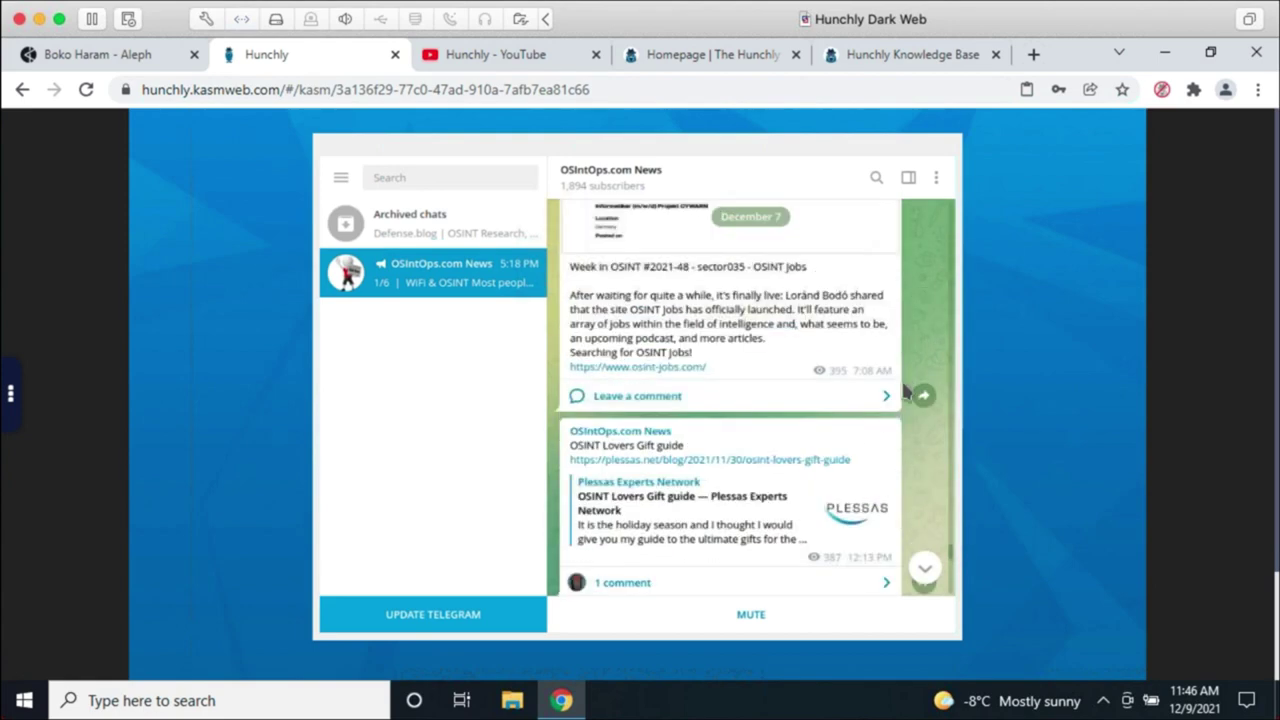
# Step: Select the plessas.net gift guide link and copy it with Copy Link
pyautogui.moveTo(850, 460); pyautogui.dragTo(567, 466)
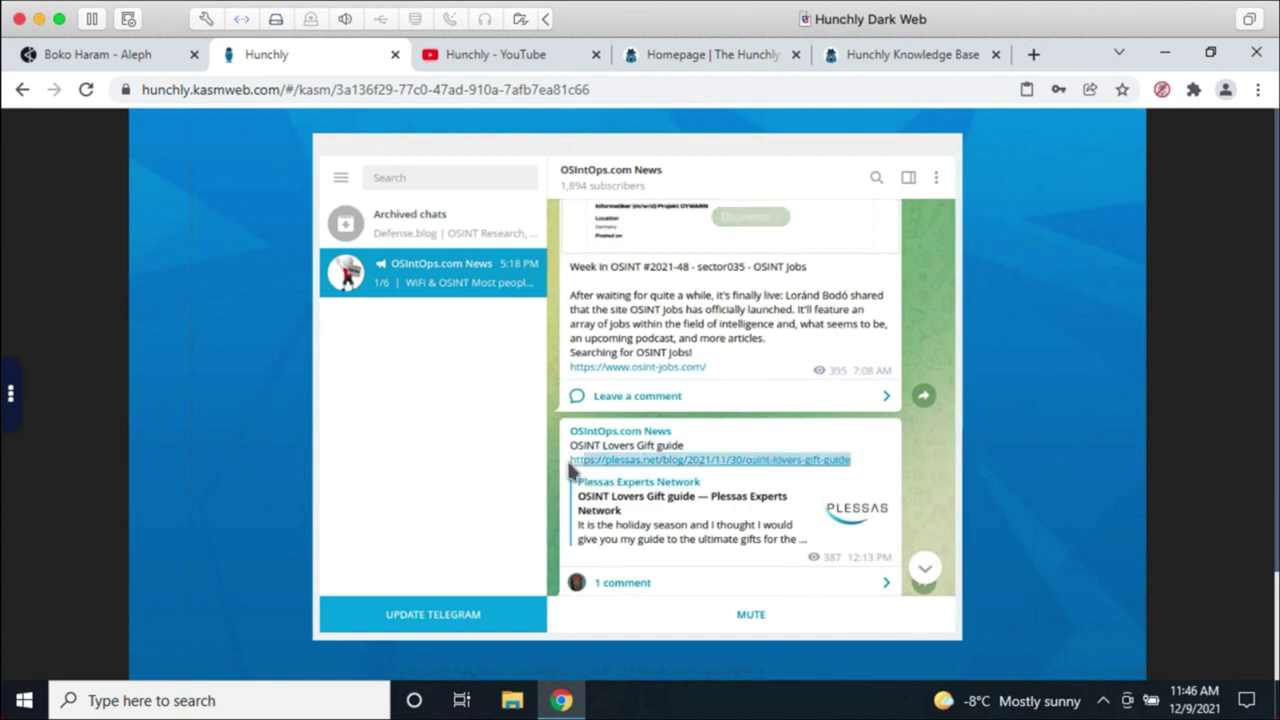
pyautogui.rightClick(662, 464)
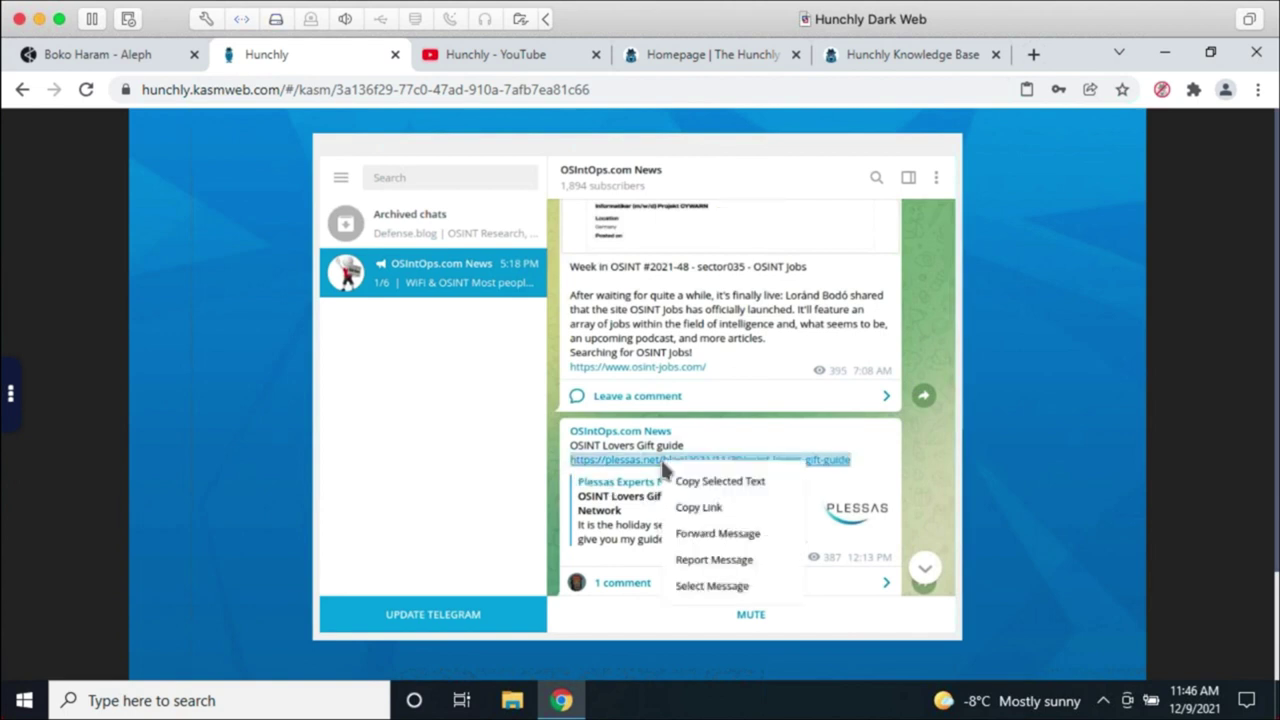
pyautogui.click(706, 508)
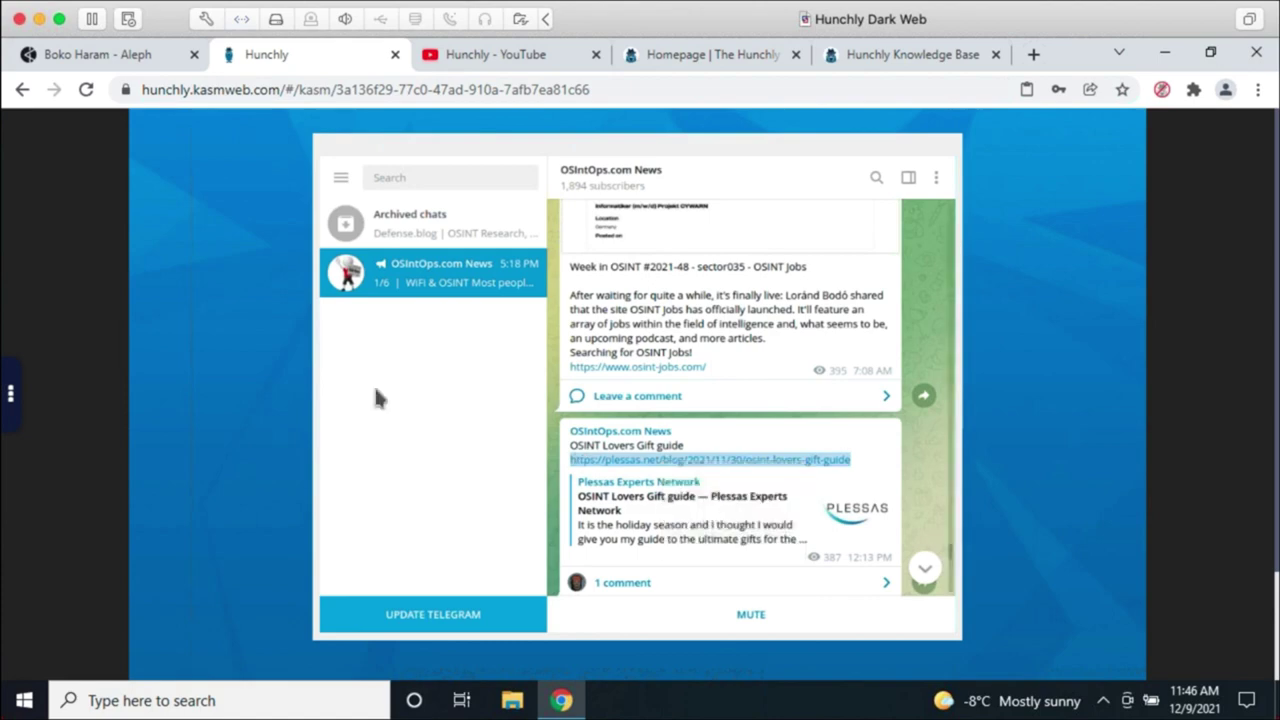
# Step: Return to the workspaces dashboard and resume the running Hunchly Desktop session
pyautogui.click(14, 403)
pyautogui.click(27, 551)
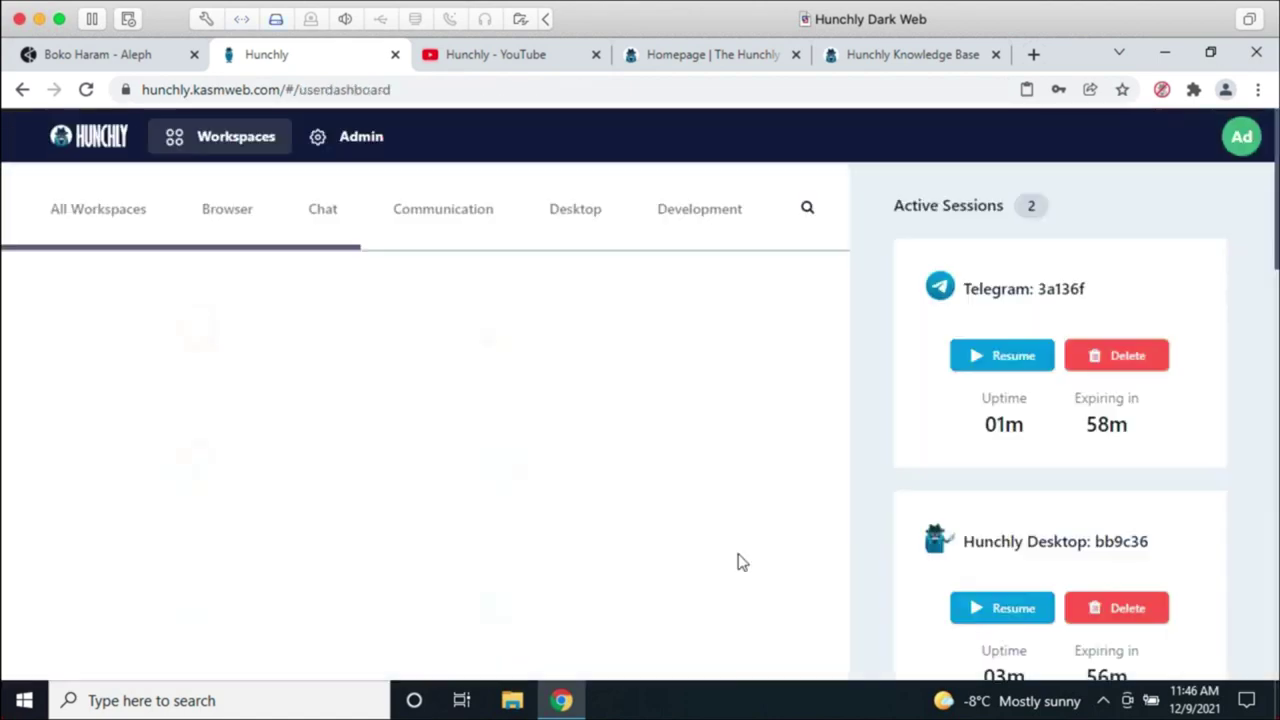
pyautogui.scroll(-3, 1077, 560)
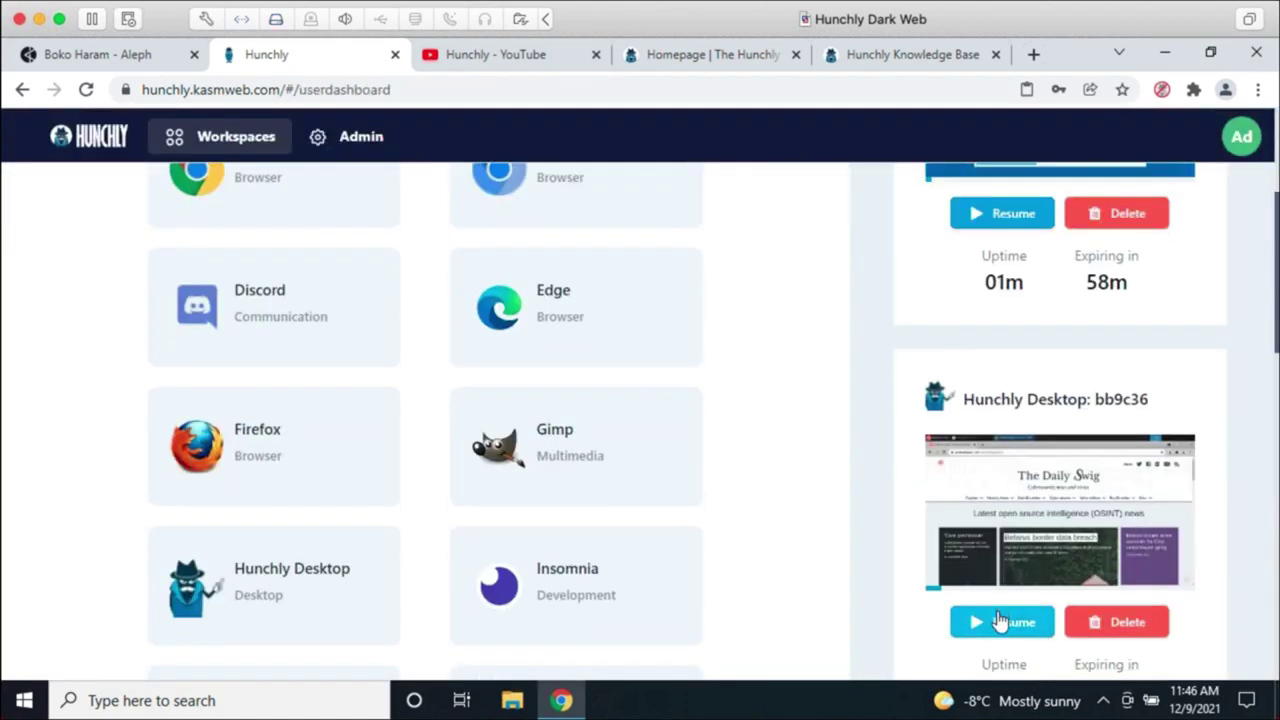
pyautogui.click(1008, 620)
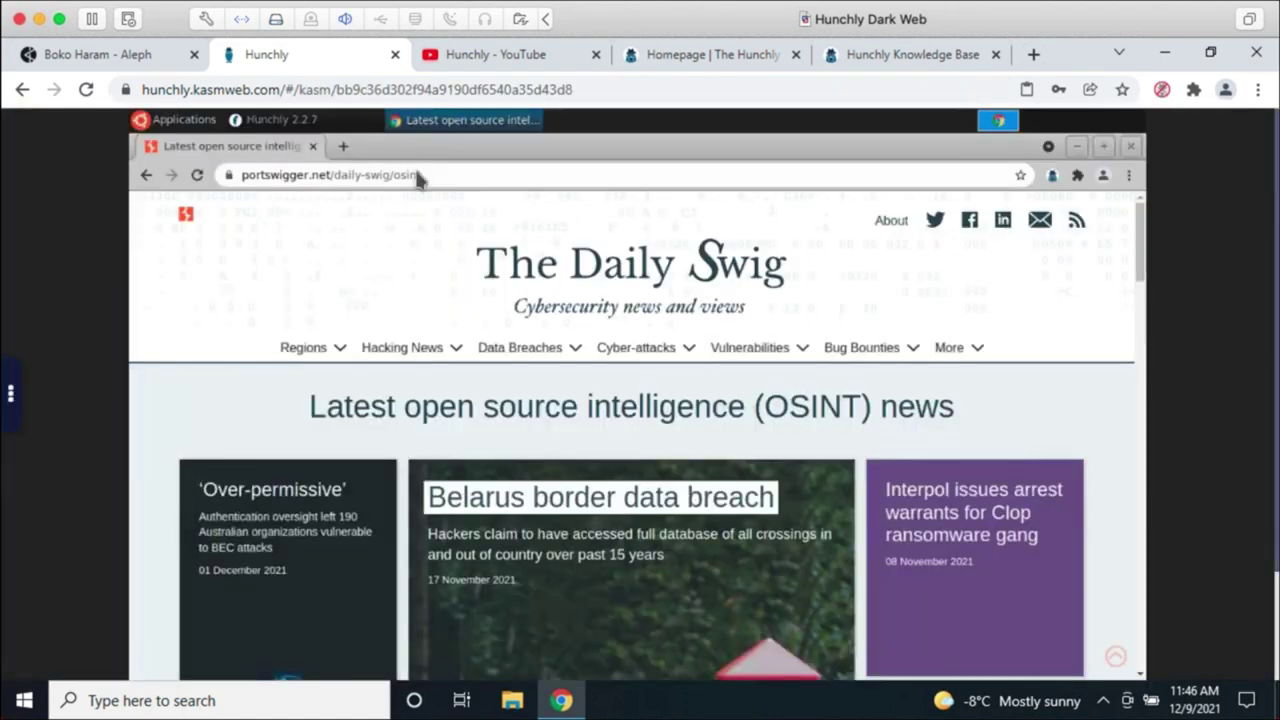
# Step: Paste and go to the copied gift guide link in a new Chrome tab
pyautogui.click(345, 146)
pyautogui.rightClick(360, 176)
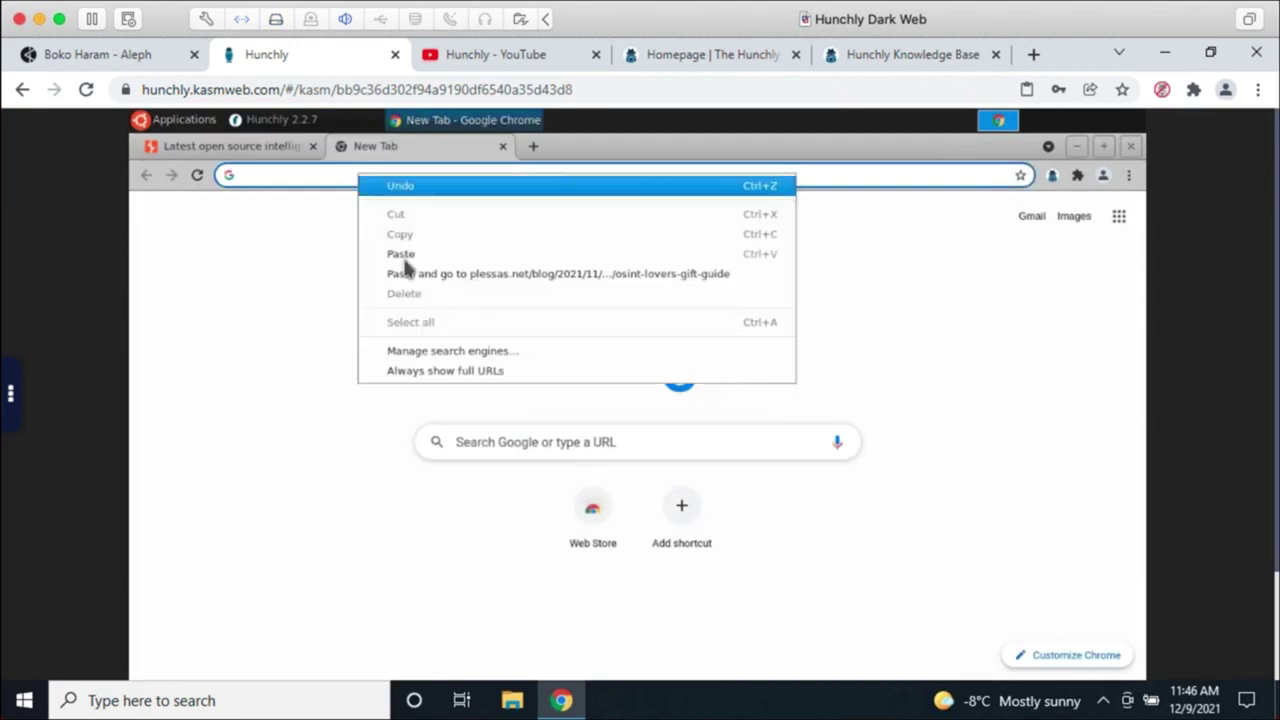
pyautogui.click(412, 274)
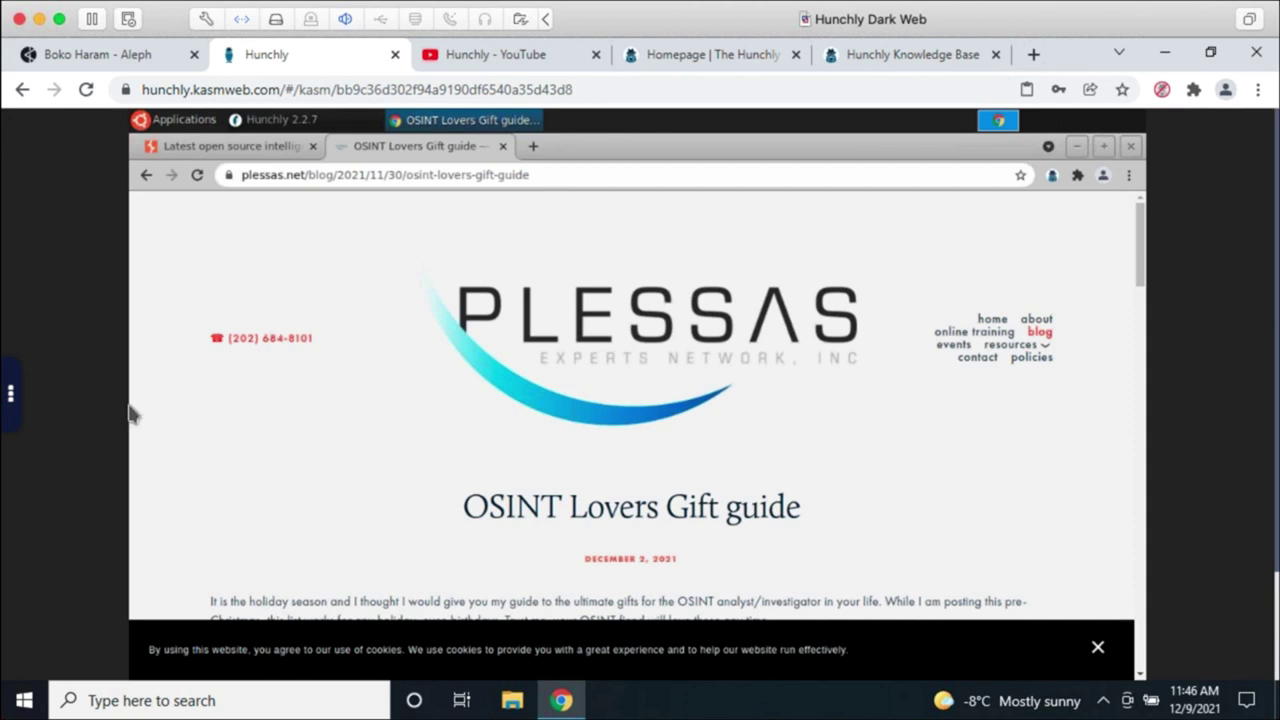
pyautogui.click(10, 400)
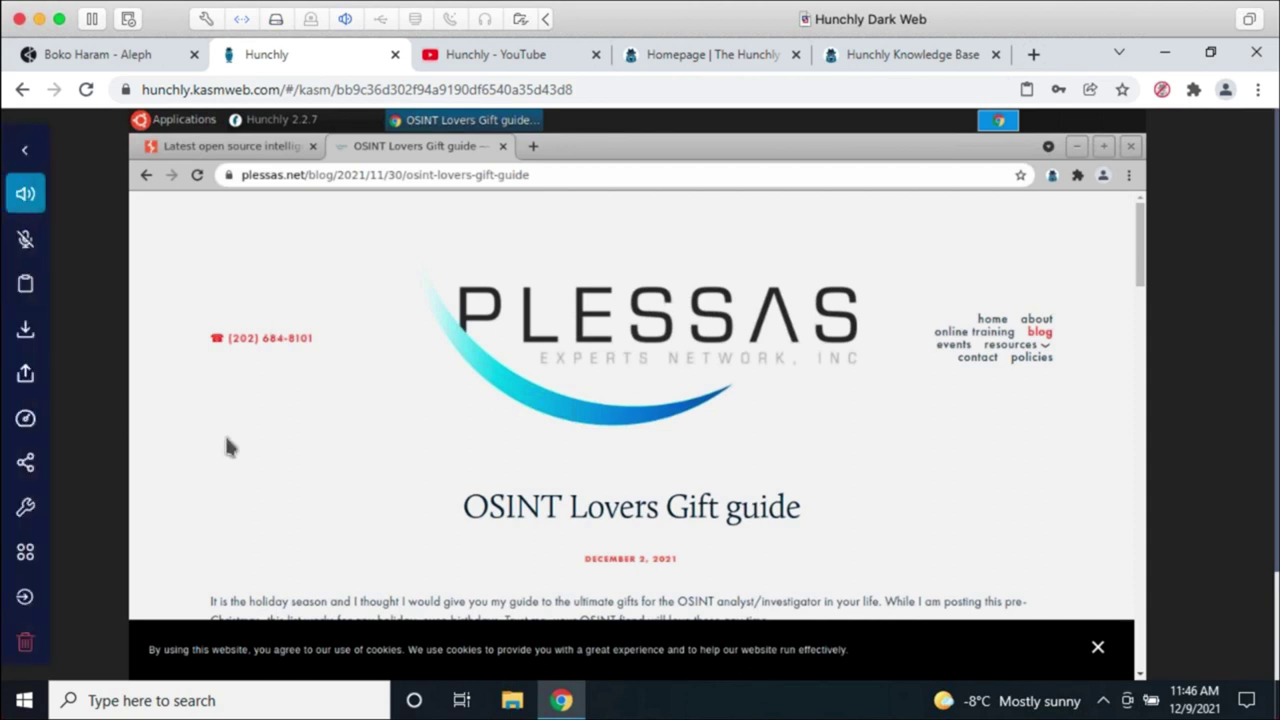
# Step: Return to the workspaces dashboard, find the Kali Linux card and launch a new session
pyautogui.click(36, 556)
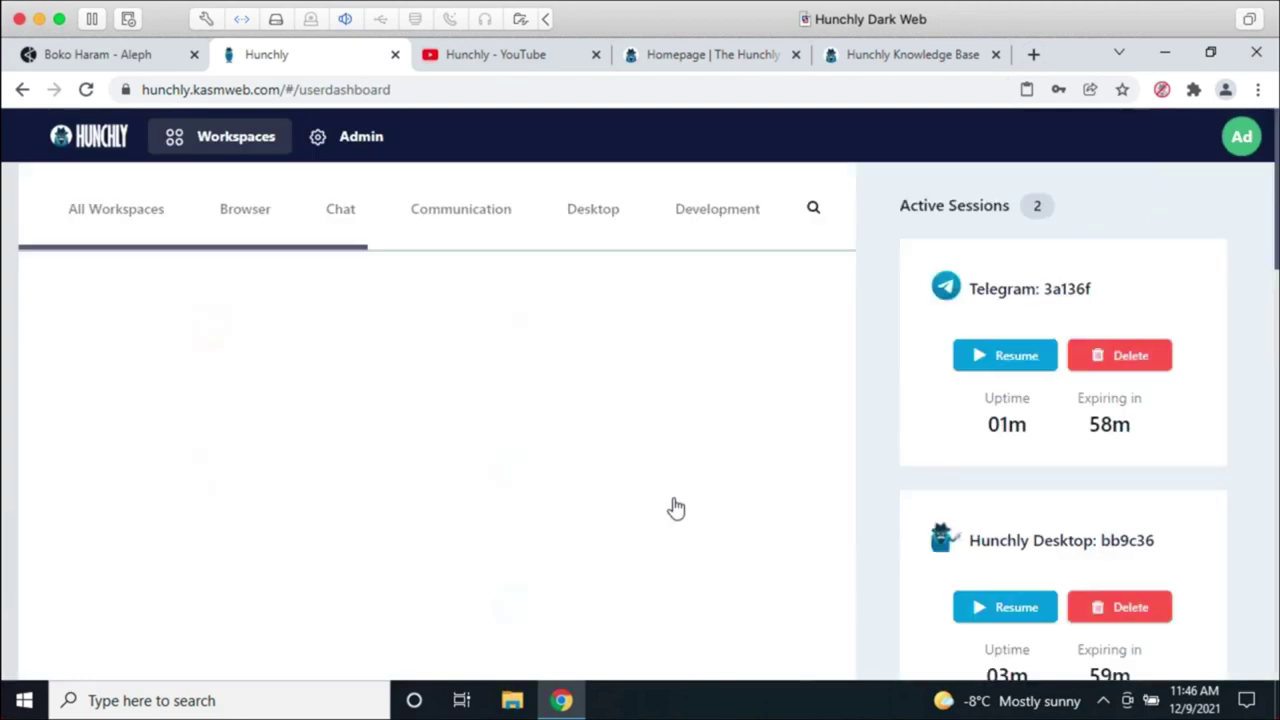
pyautogui.scroll(-2, 778, 492)
pyautogui.scroll(-9, 770, 493)
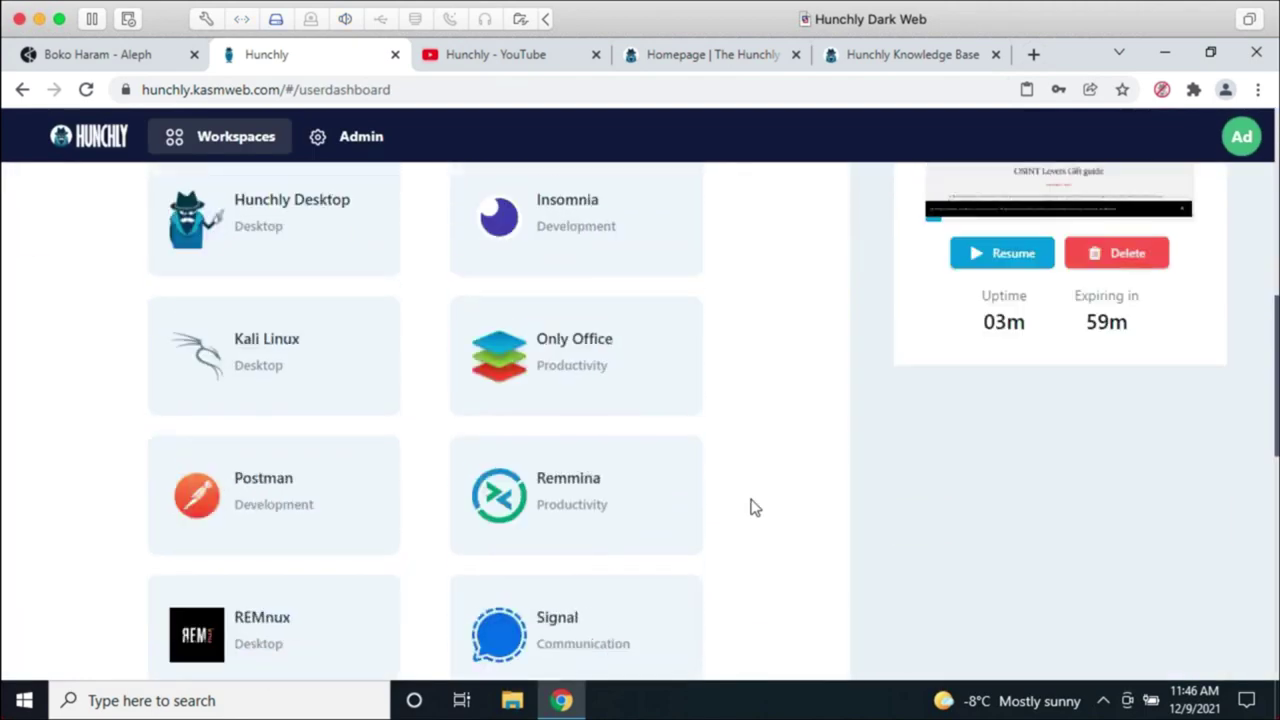
pyautogui.scroll(-4, 754, 507)
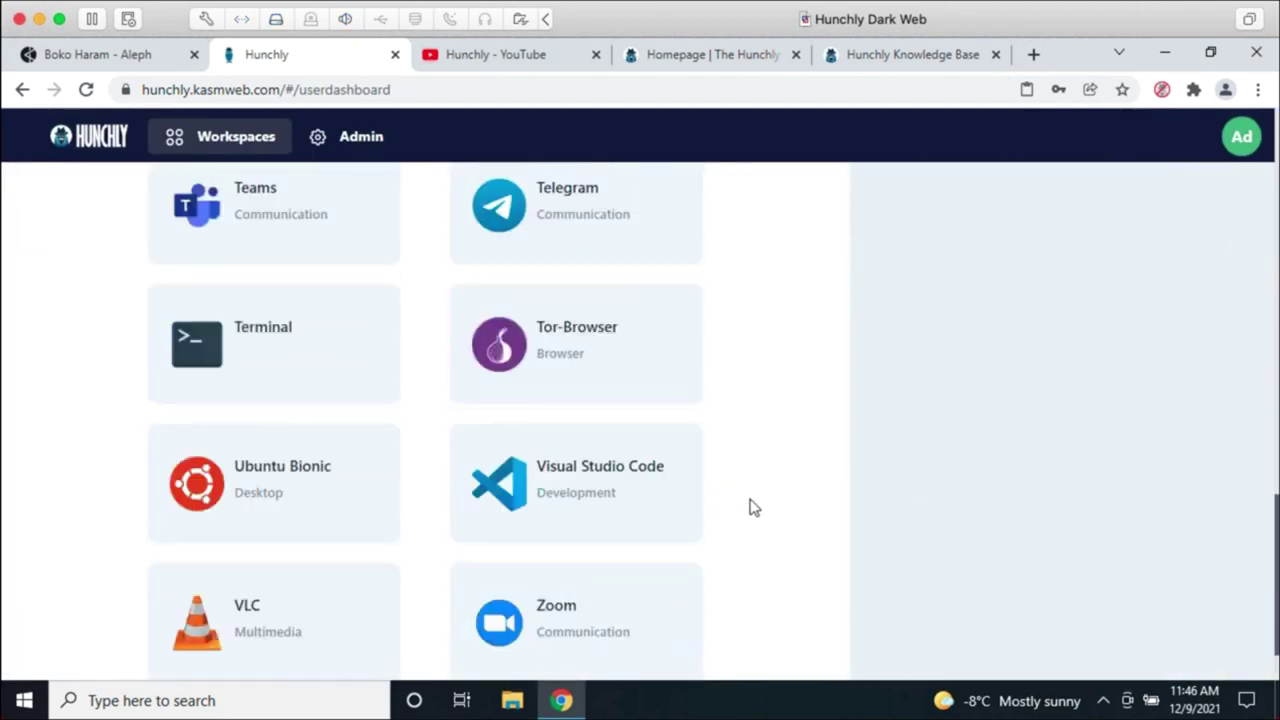
pyautogui.scroll(4, 754, 507)
pyautogui.scroll(4, 754, 507)
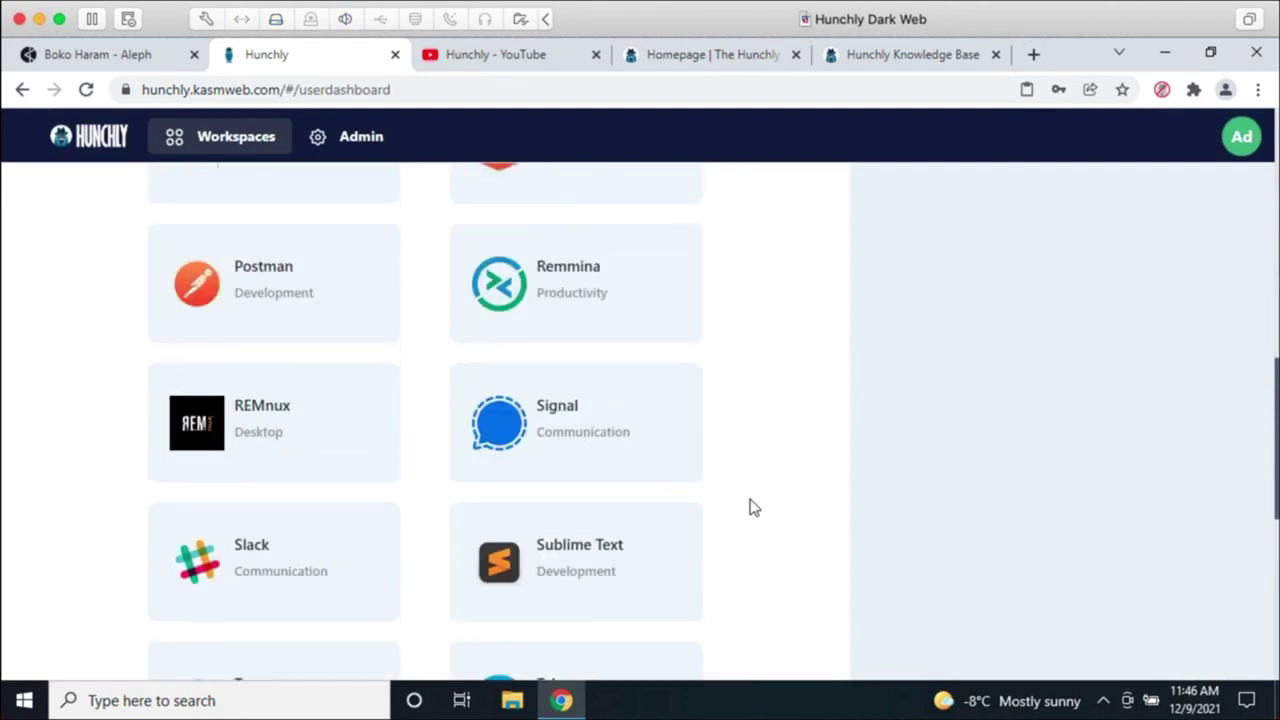
pyautogui.click(372, 381)
pyautogui.click(738, 488)
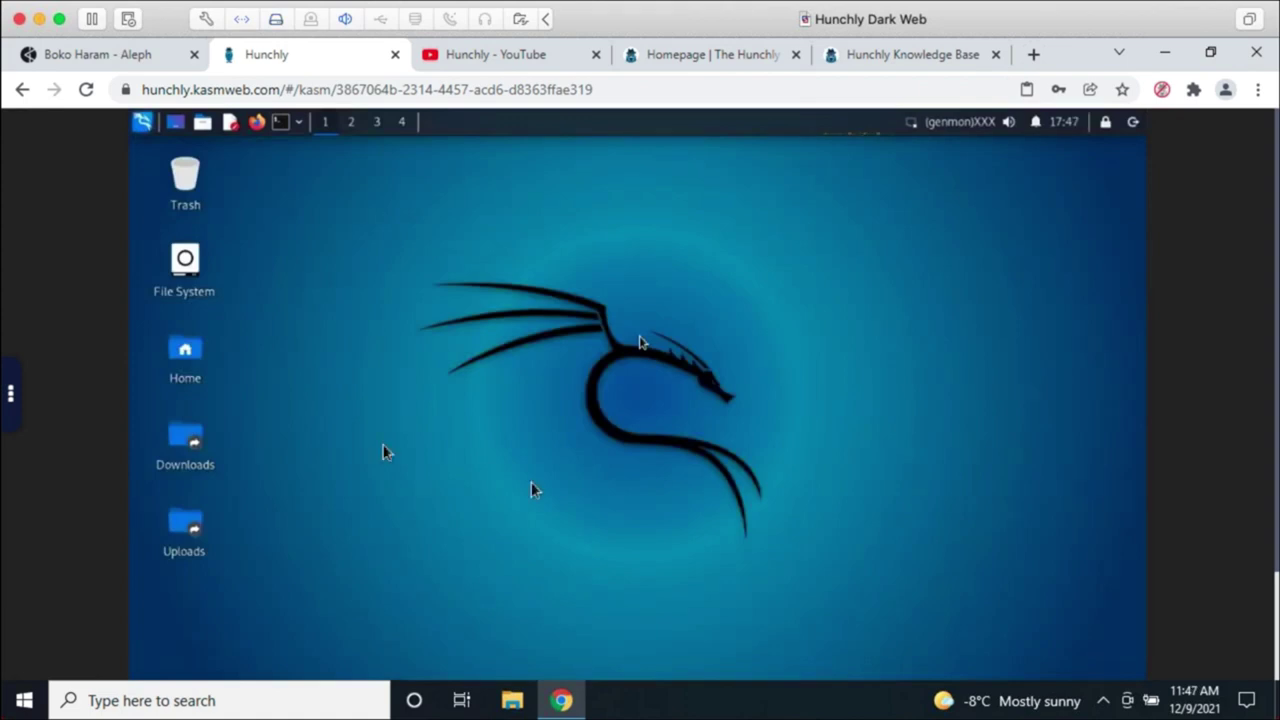
# Step: Start maltego from the Kali menu's 01 - Information Gathering > OSINT Analysis
pyautogui.click(142, 122)
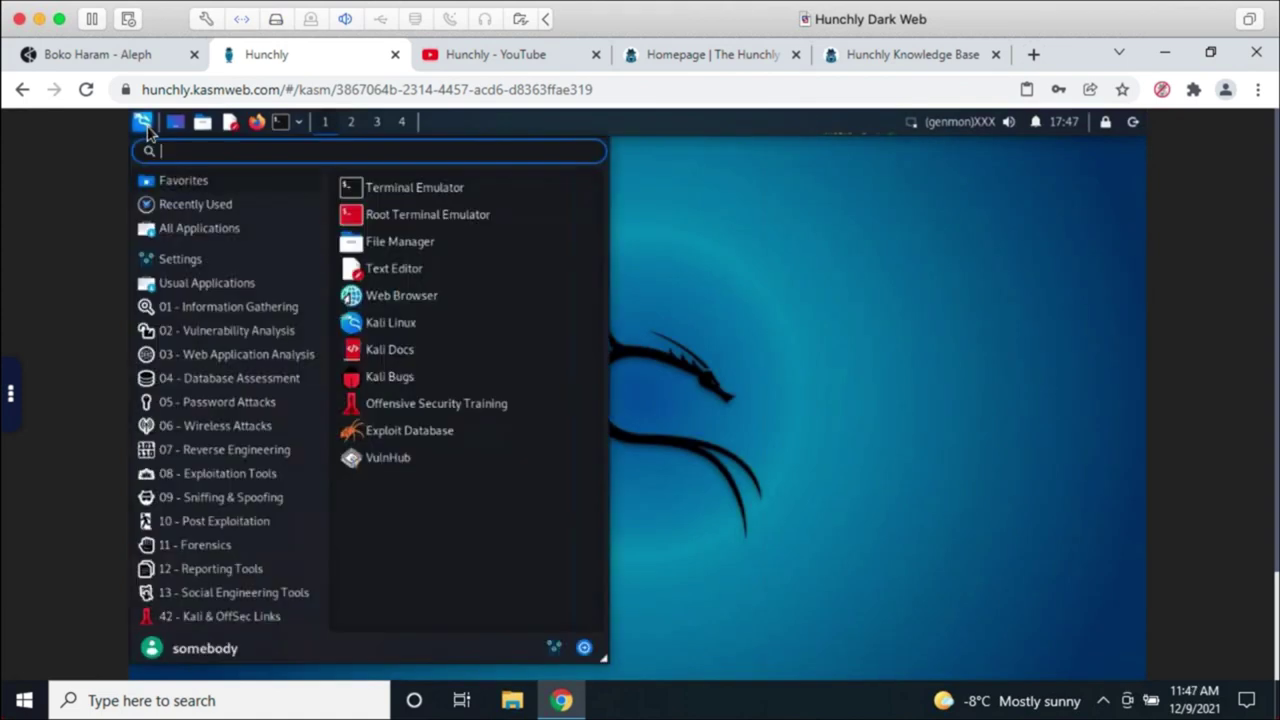
pyautogui.click(226, 308)
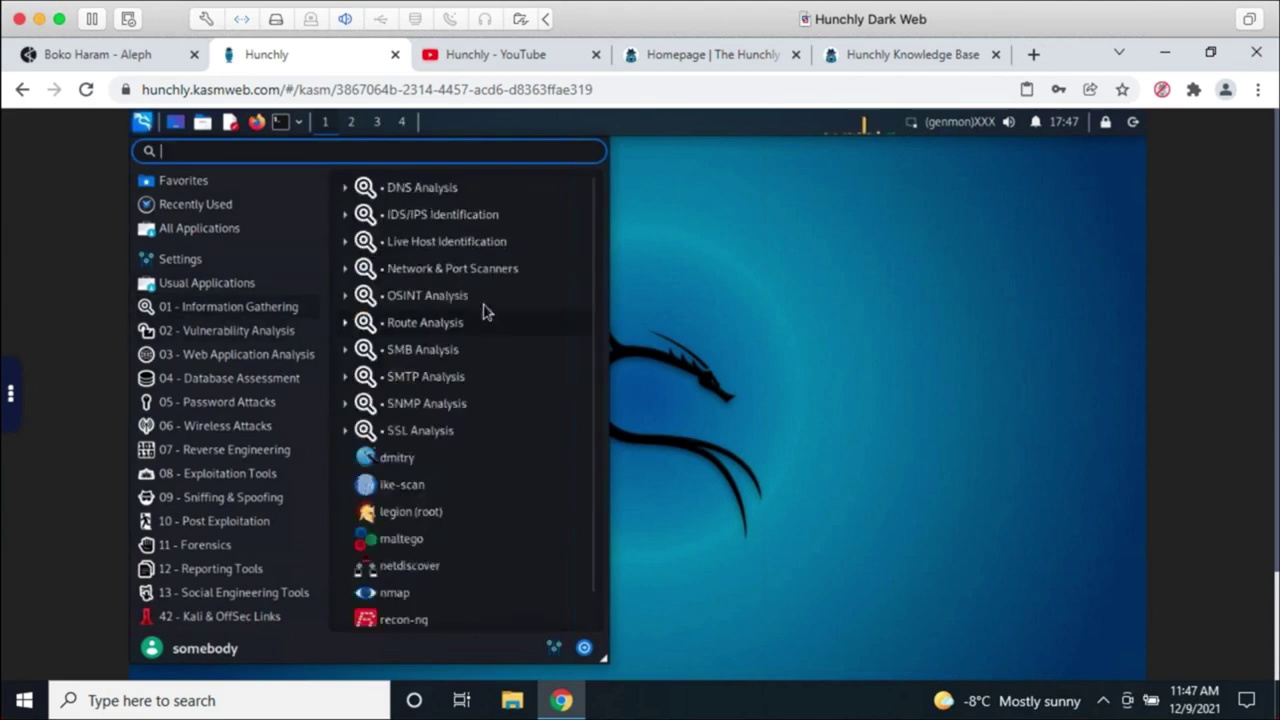
pyautogui.click(447, 295)
pyautogui.click(434, 330)
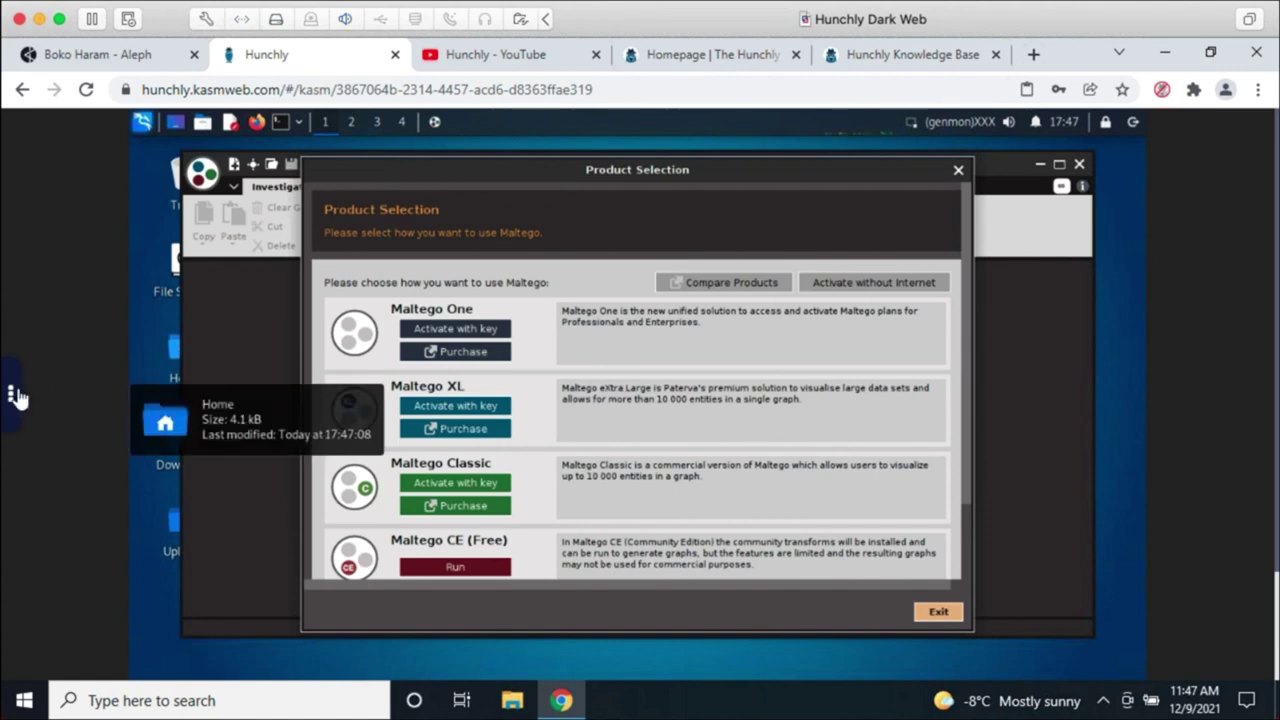
# Step: Leave the Kali Linux session using the Kasm sidebar's Return to Workspaces
pyautogui.click(18, 398)
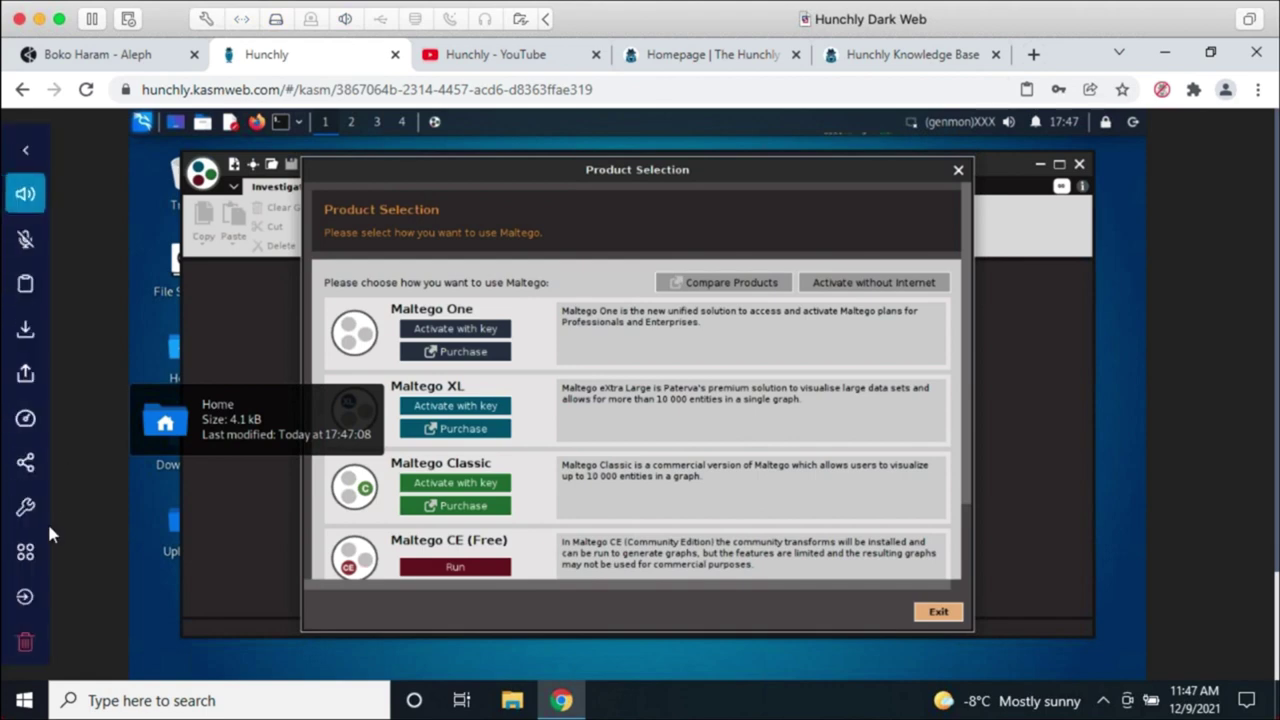
pyautogui.click(25, 552)
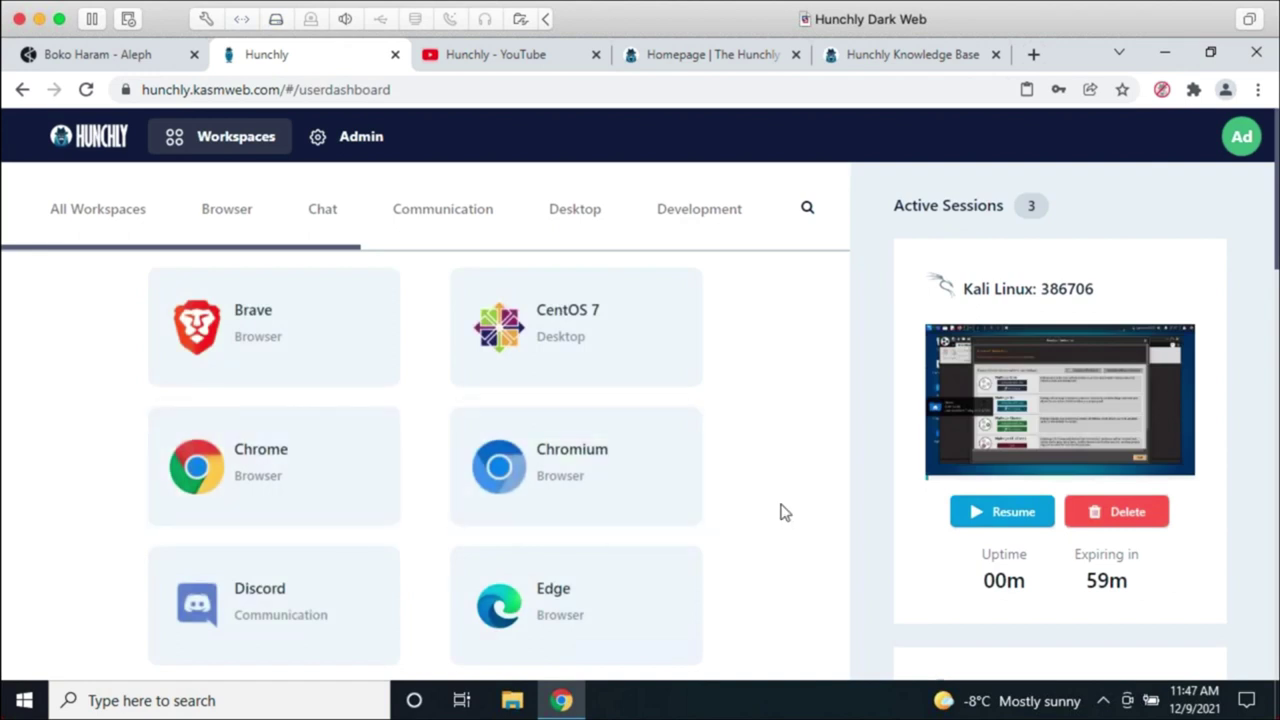
# Step: Resume Hunchly Desktop, bring up Hunchly 2.2.7 and check the OSINT Lovers Gift guide in history
pyautogui.scroll(-5, 783, 515)
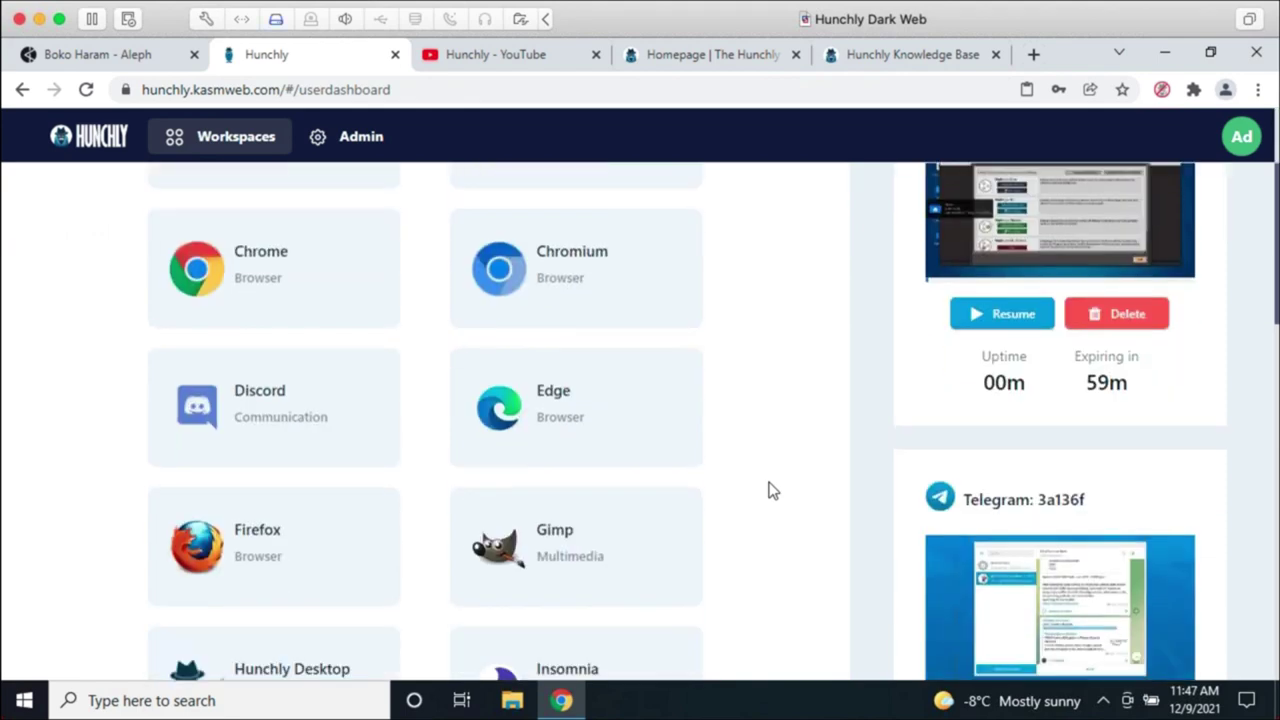
pyautogui.scroll(-4, 768, 490)
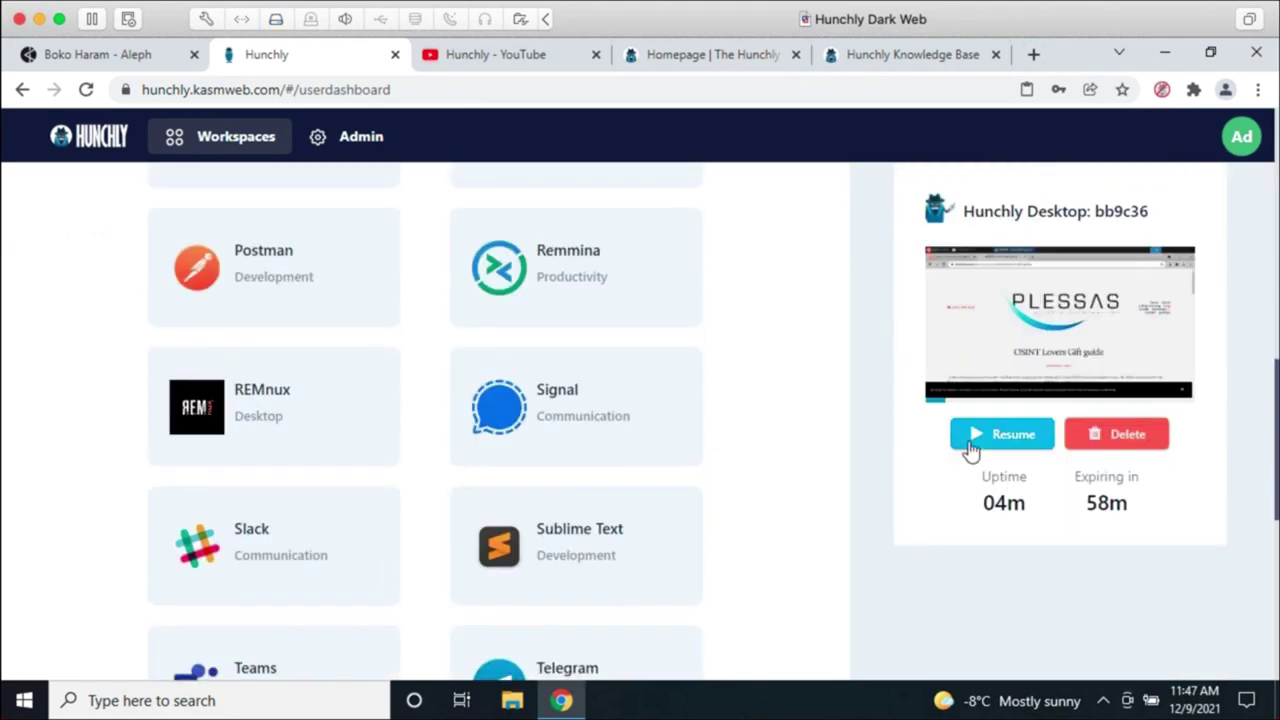
pyautogui.click(968, 444)
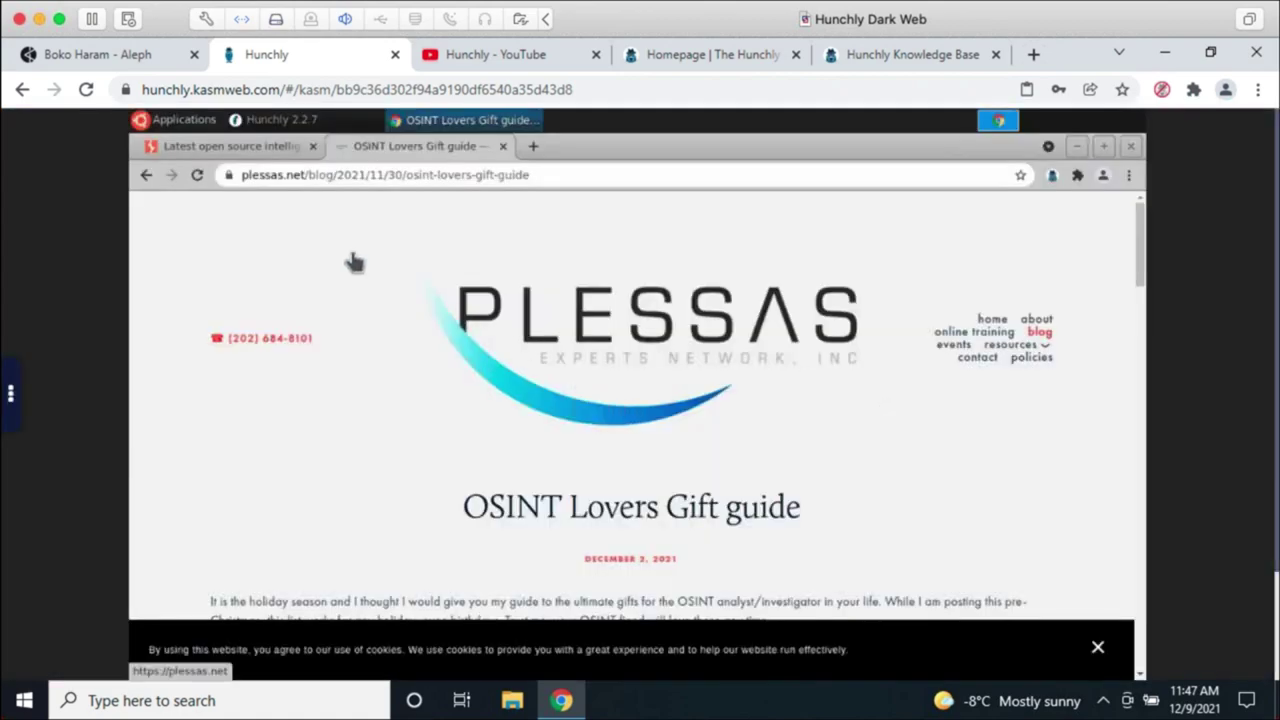
pyautogui.click(283, 120)
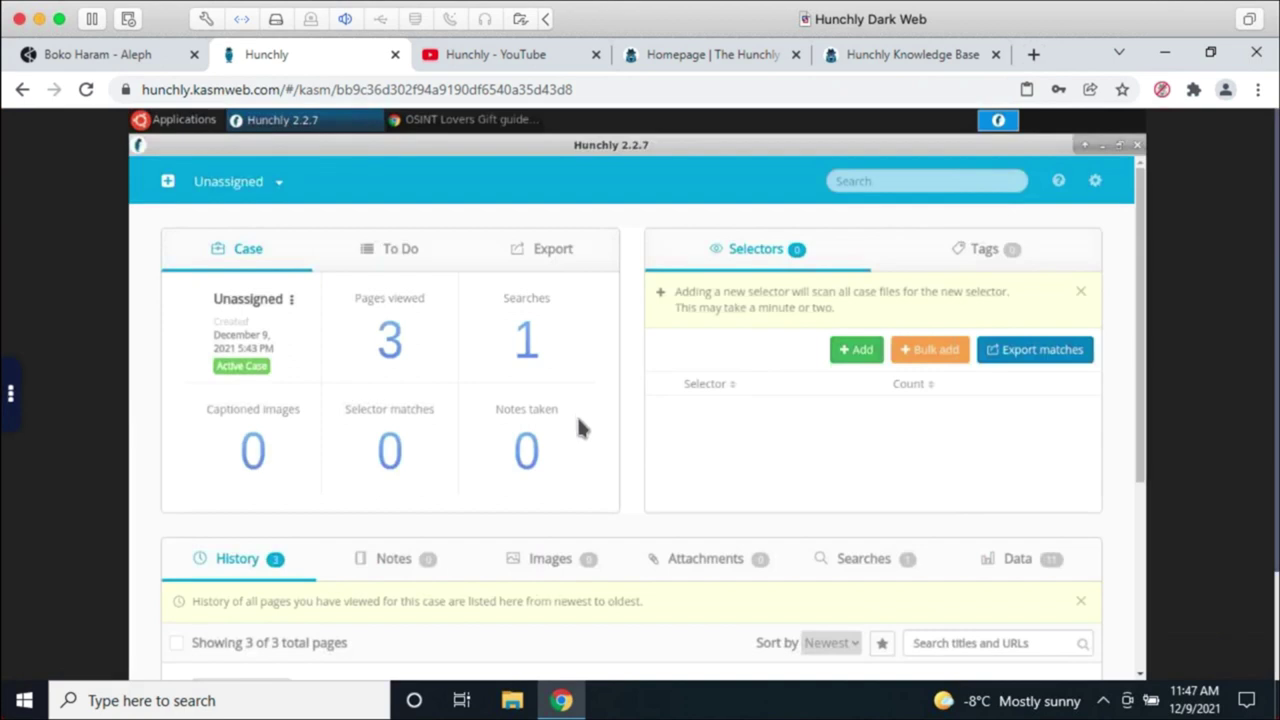
pyautogui.scroll(-5, 620, 465)
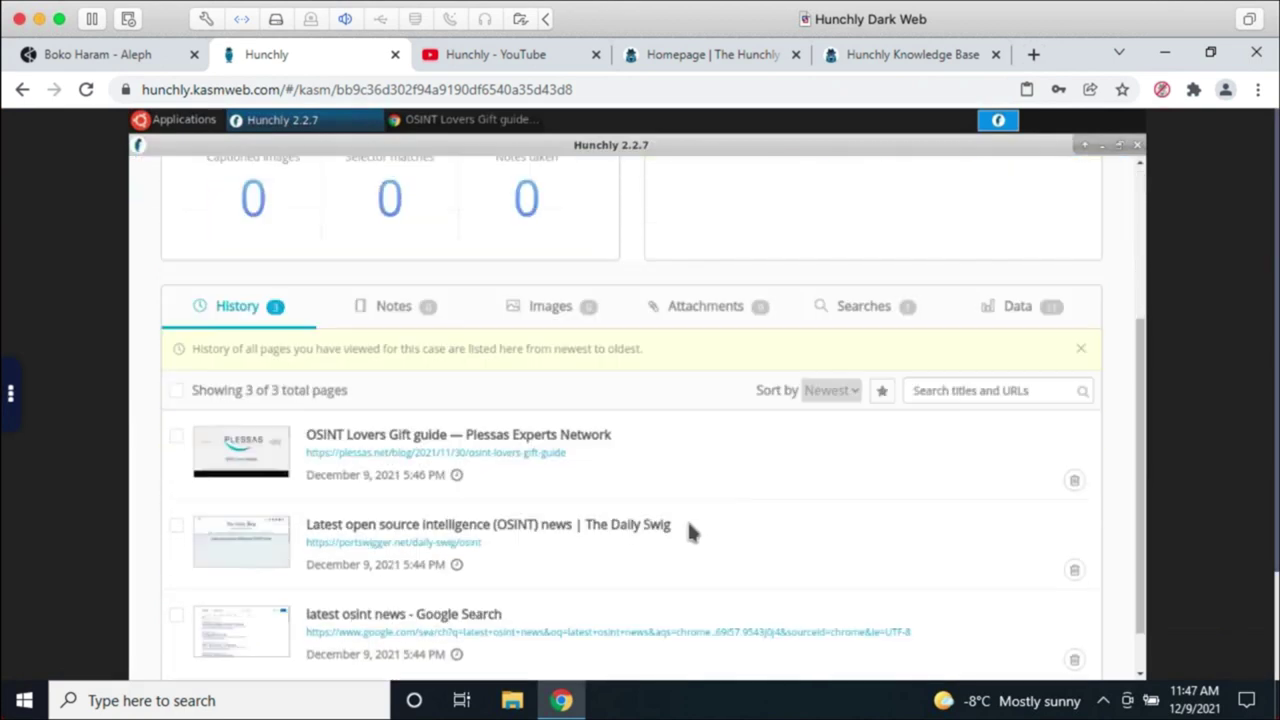
pyautogui.click(693, 478)
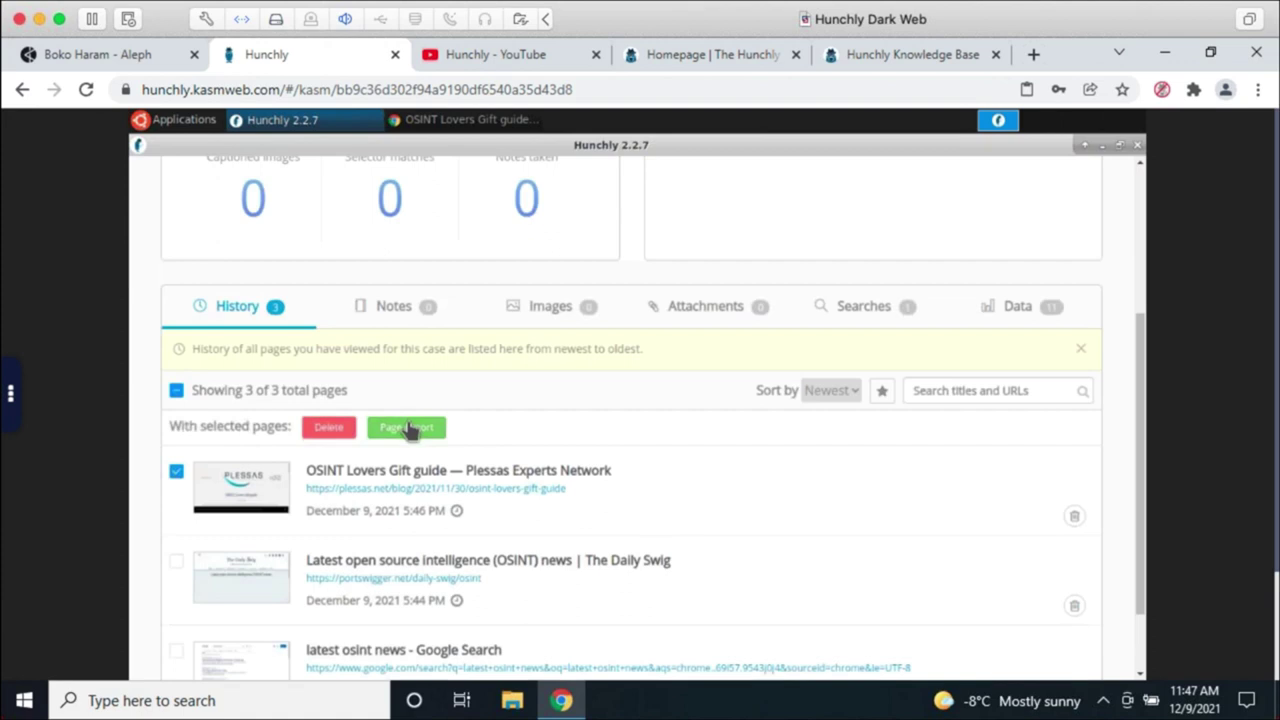
# Step: Export the checked gift guide page to the Downloads folder
pyautogui.click(410, 428)
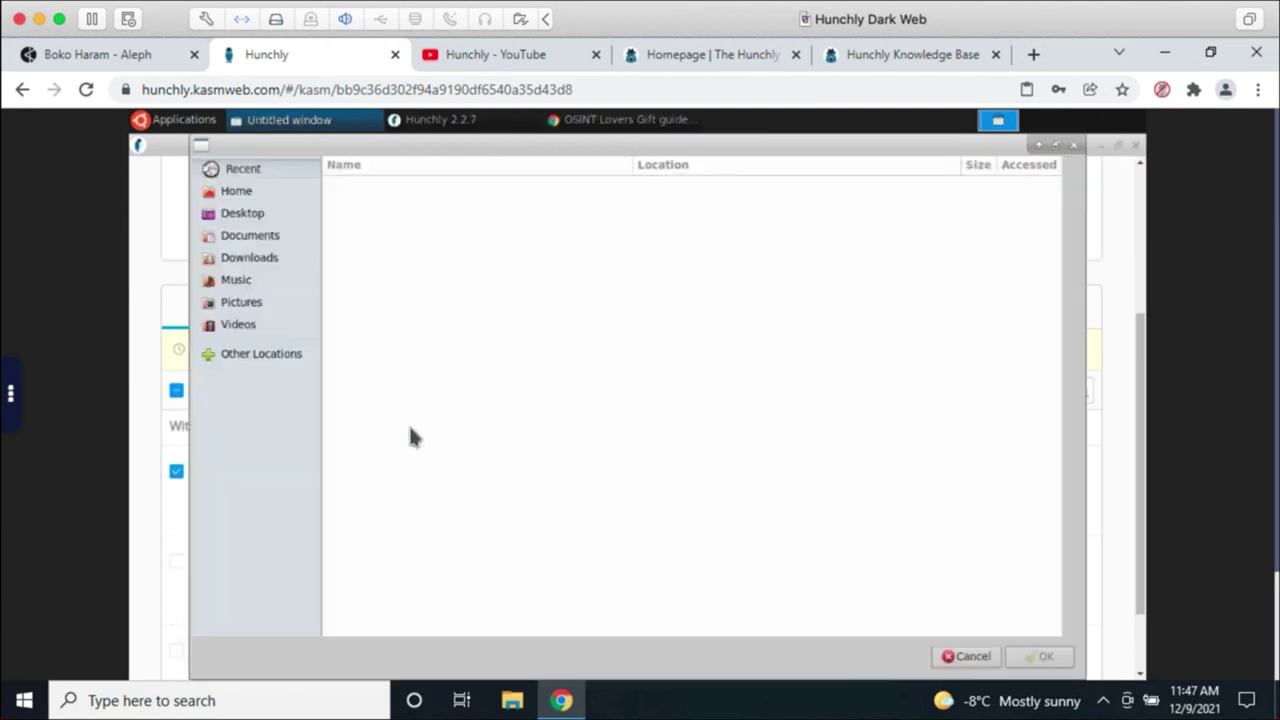
pyautogui.click(252, 258)
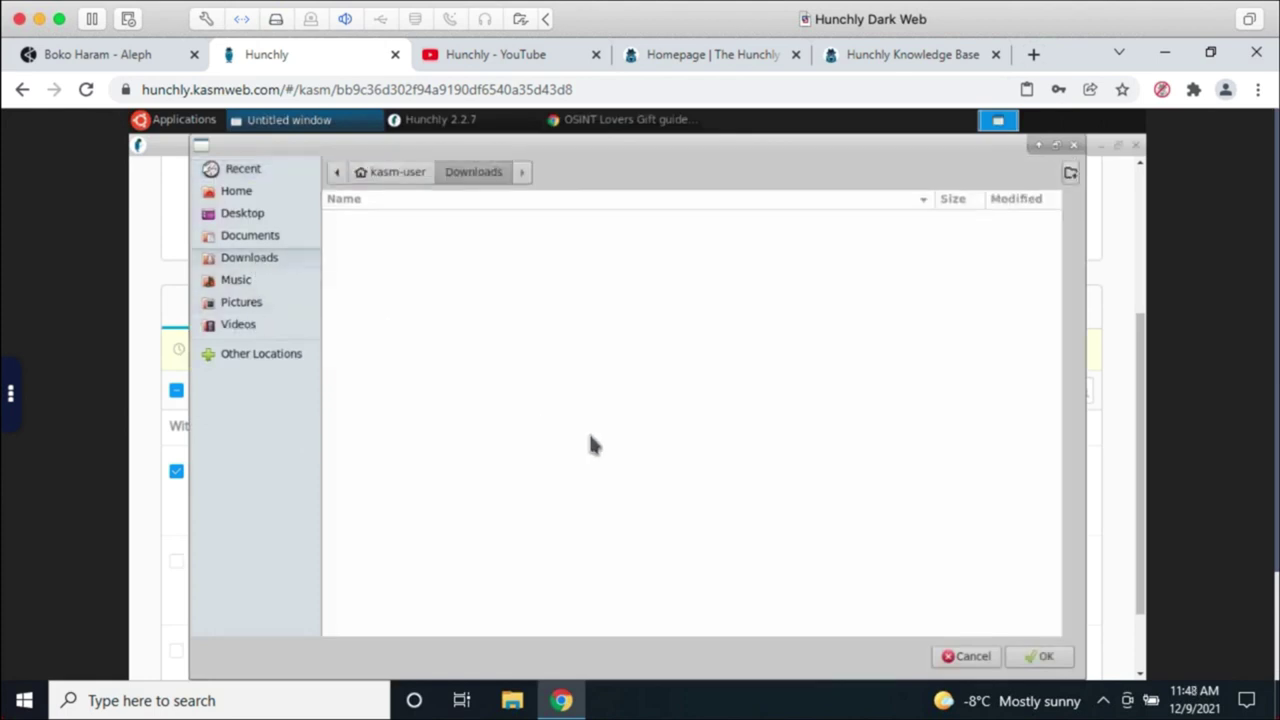
pyautogui.click(1040, 656)
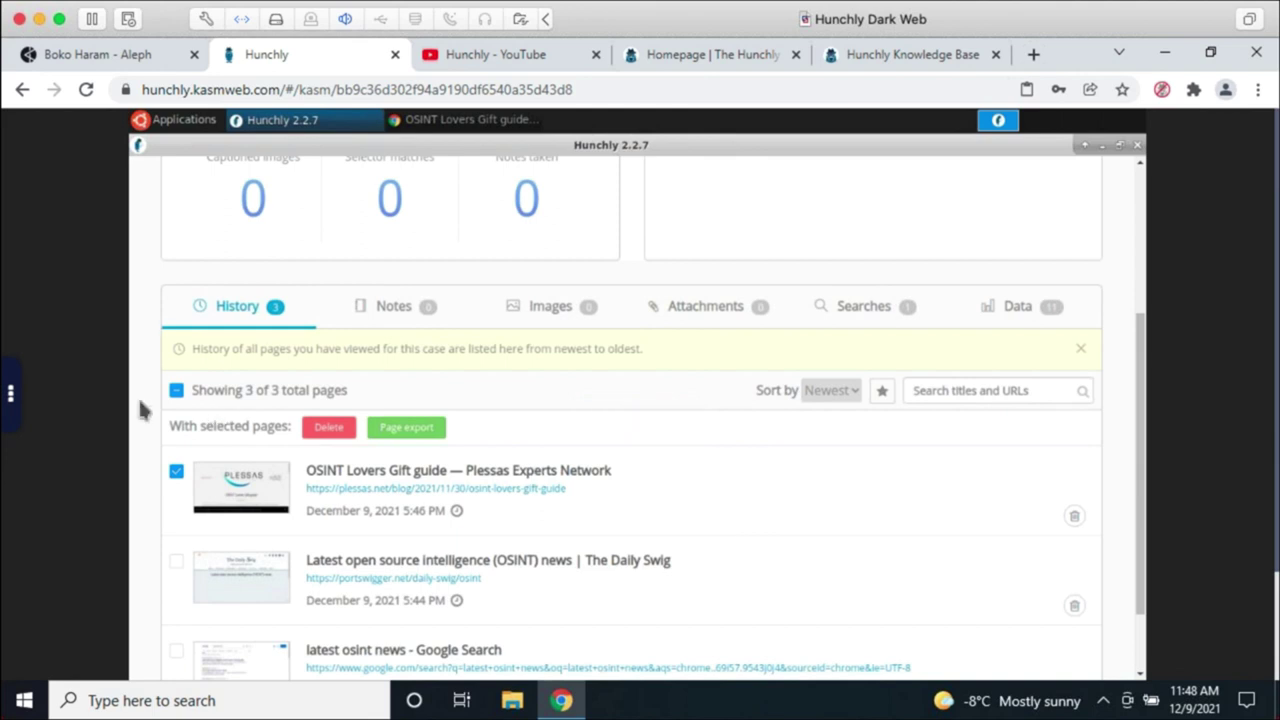
# Step: Download the exported PDF from Unassigned - Exported Pages/ via the Kasm Download Files panel
pyautogui.click(10, 395)
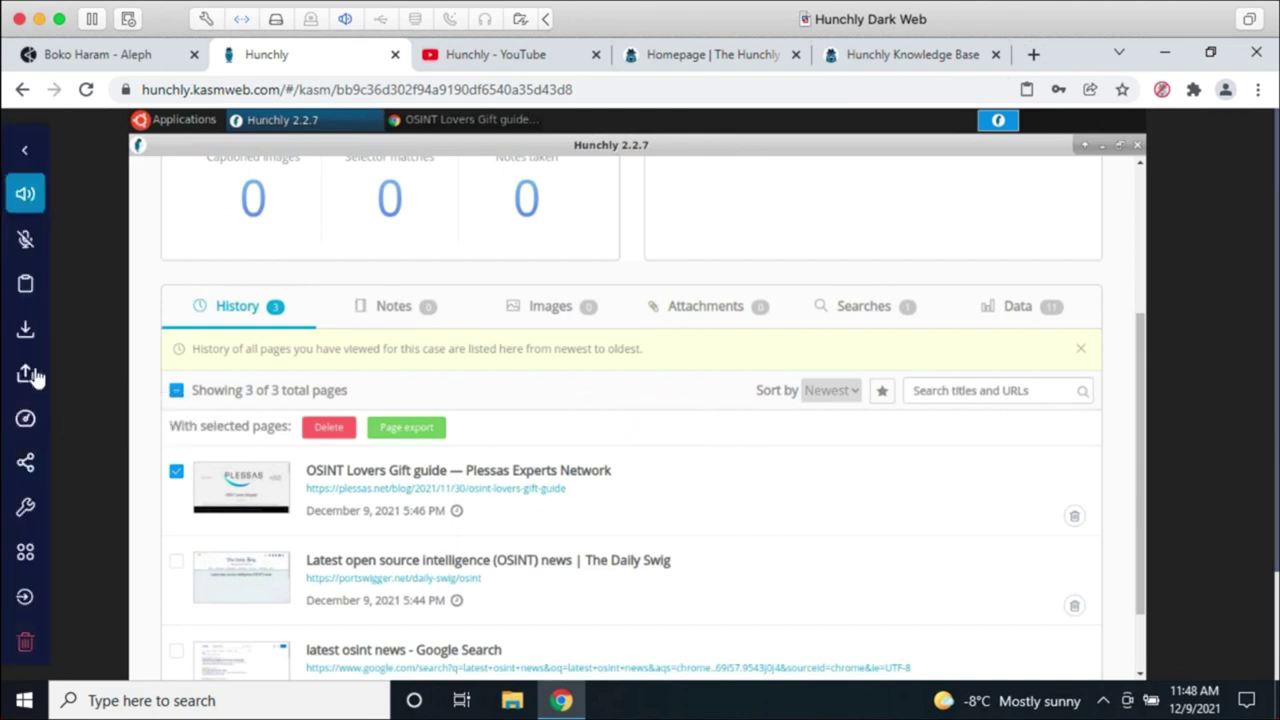
pyautogui.click(24, 329)
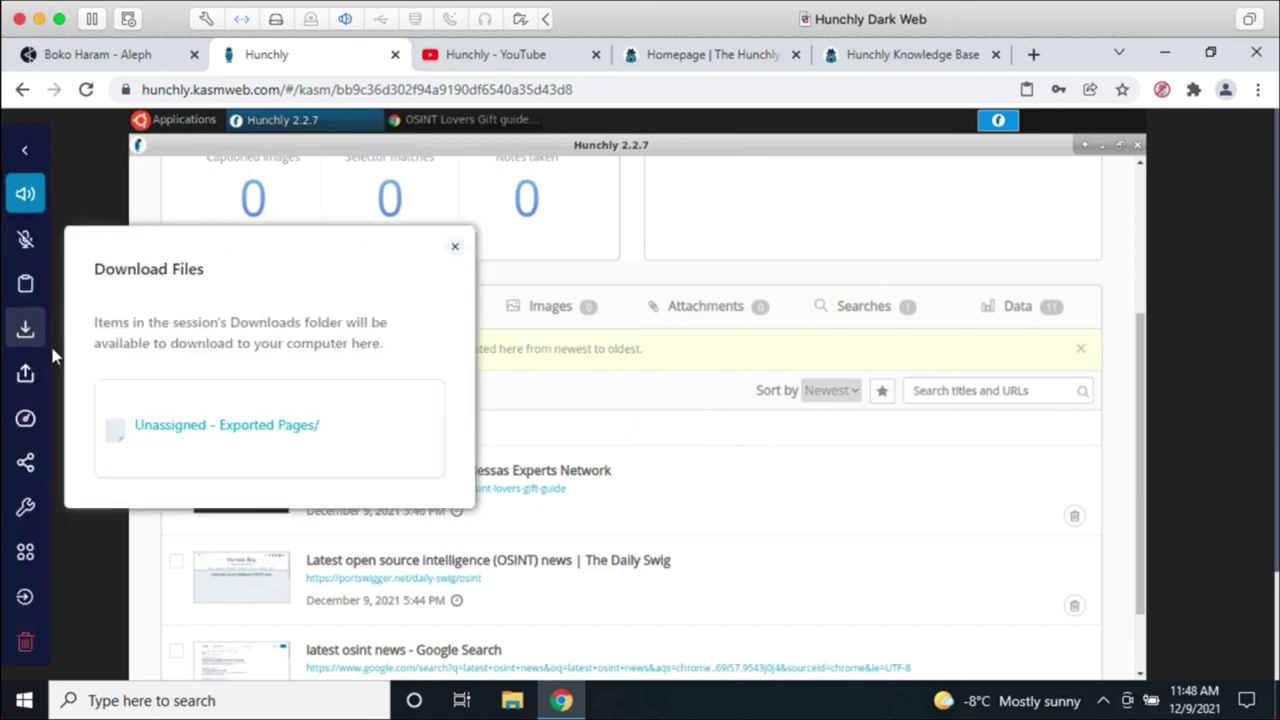
pyautogui.click(243, 428)
pyautogui.click(267, 558)
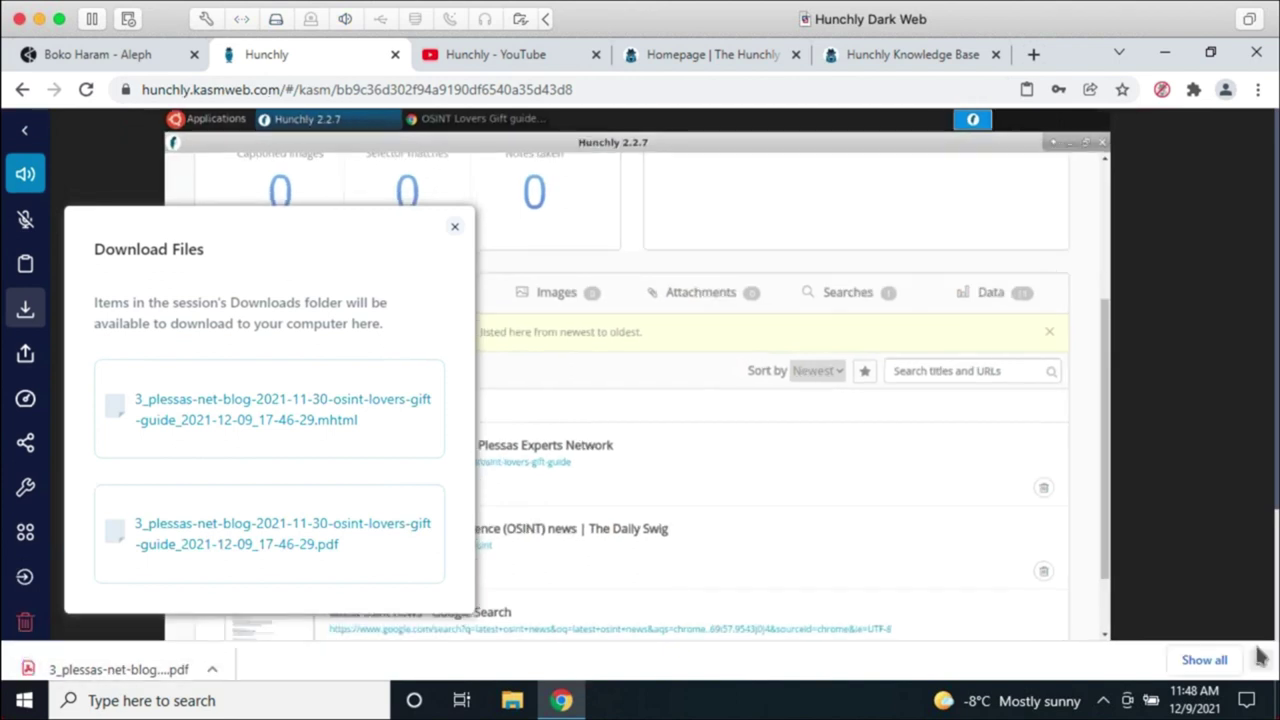
pyautogui.click(1261, 651)
pyautogui.click(785, 440)
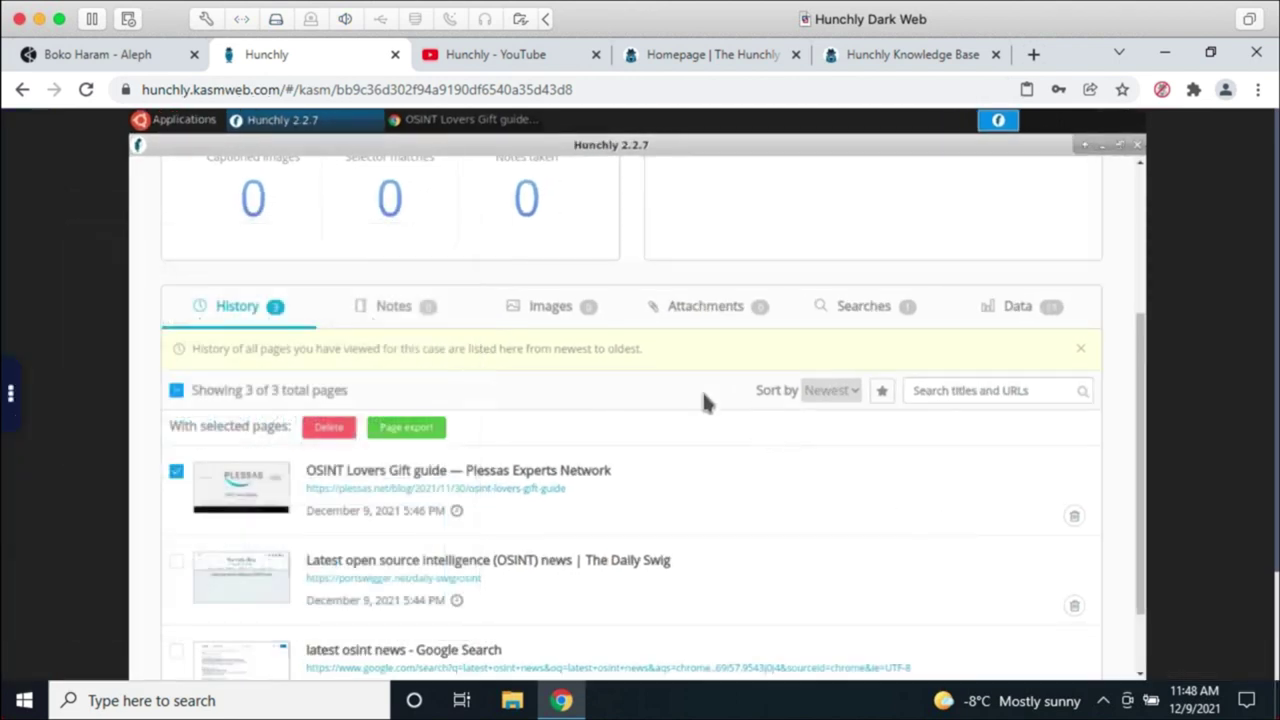
pyautogui.scroll(3, 758, 419)
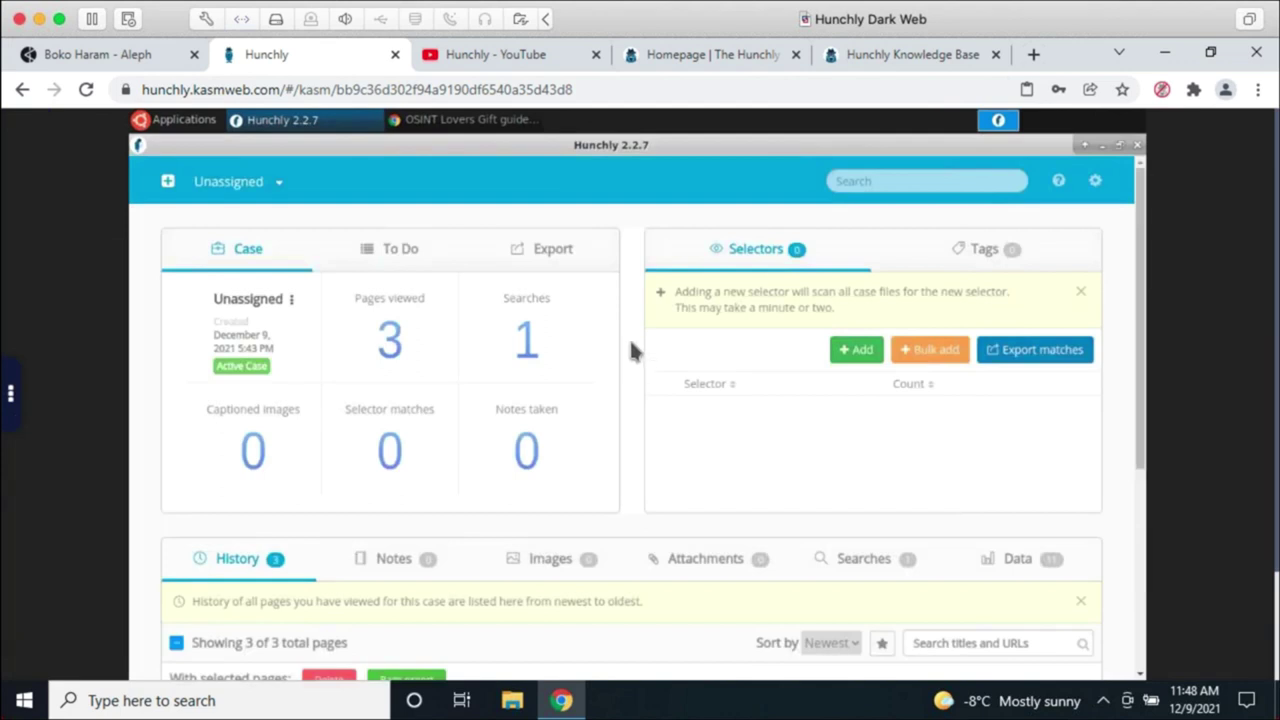
# Step: Export the entire Unassigned case as a zip into the Downloads folder
pyautogui.click(572, 266)
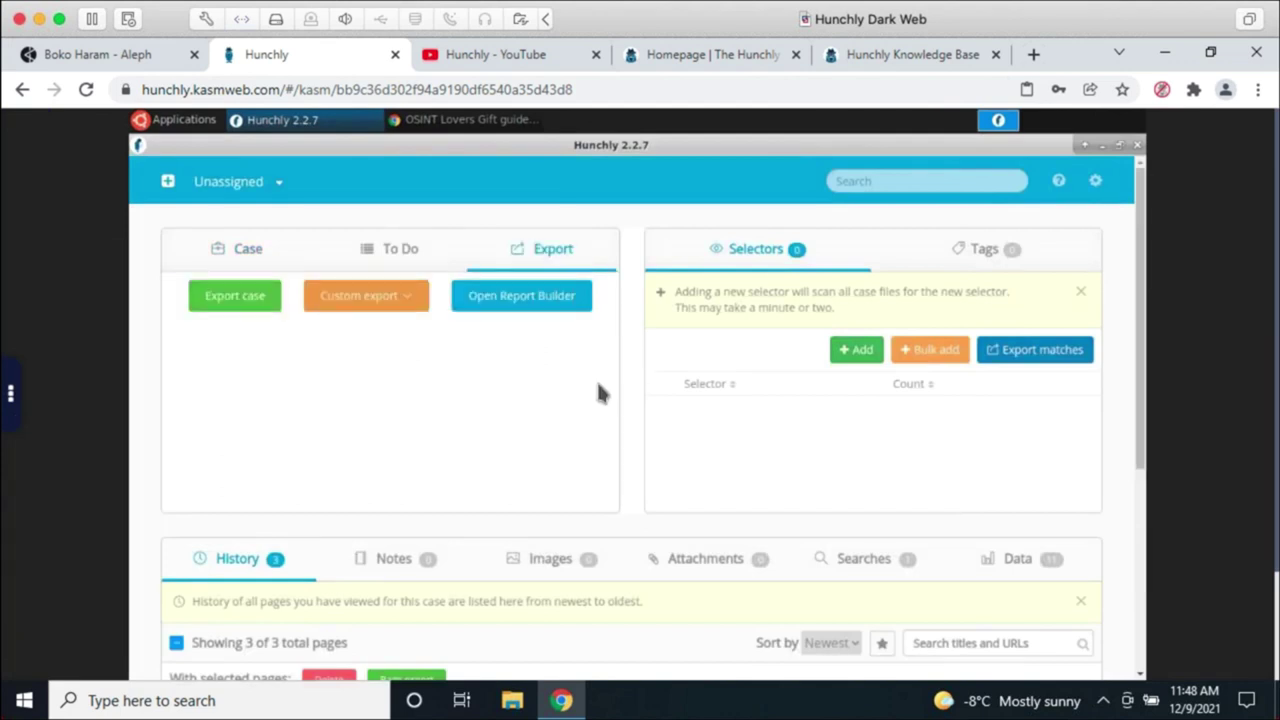
pyautogui.click(251, 302)
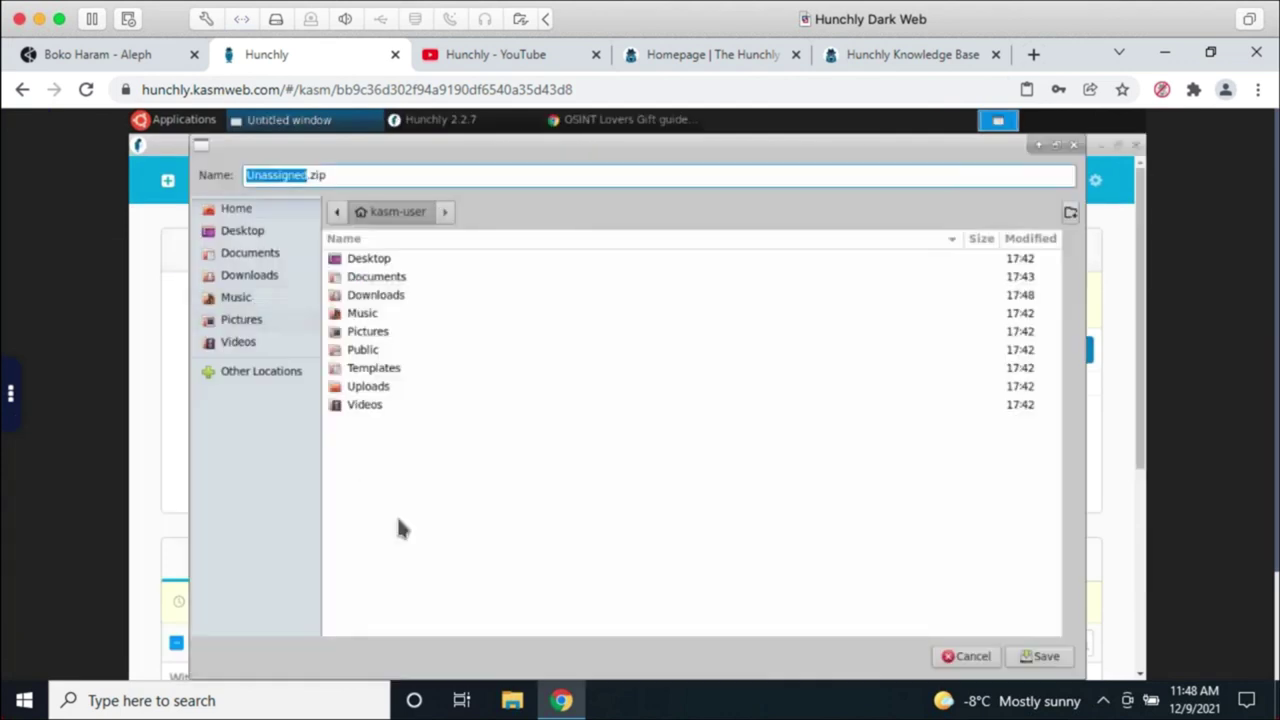
pyautogui.doubleClick(377, 296)
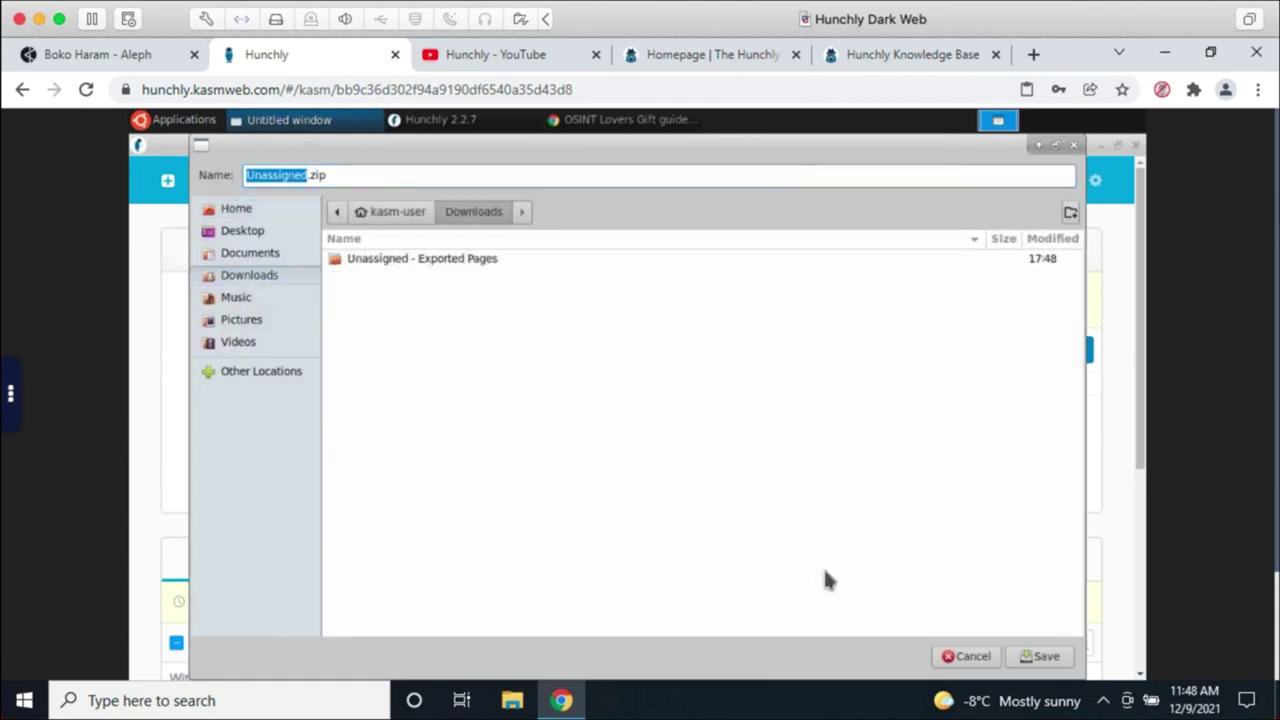
pyautogui.click(1040, 656)
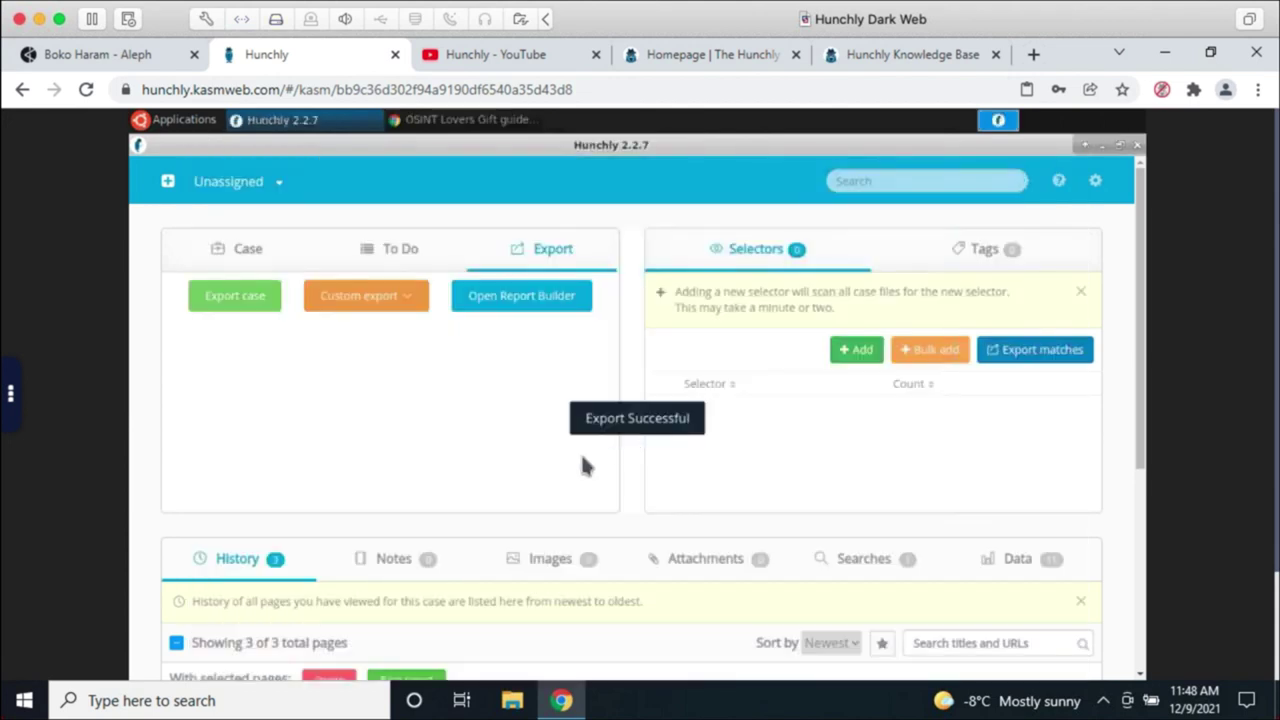
# Step: Download Unassigned.zip from the Kasm Download Files panel to the local computer
pyautogui.click(20, 398)
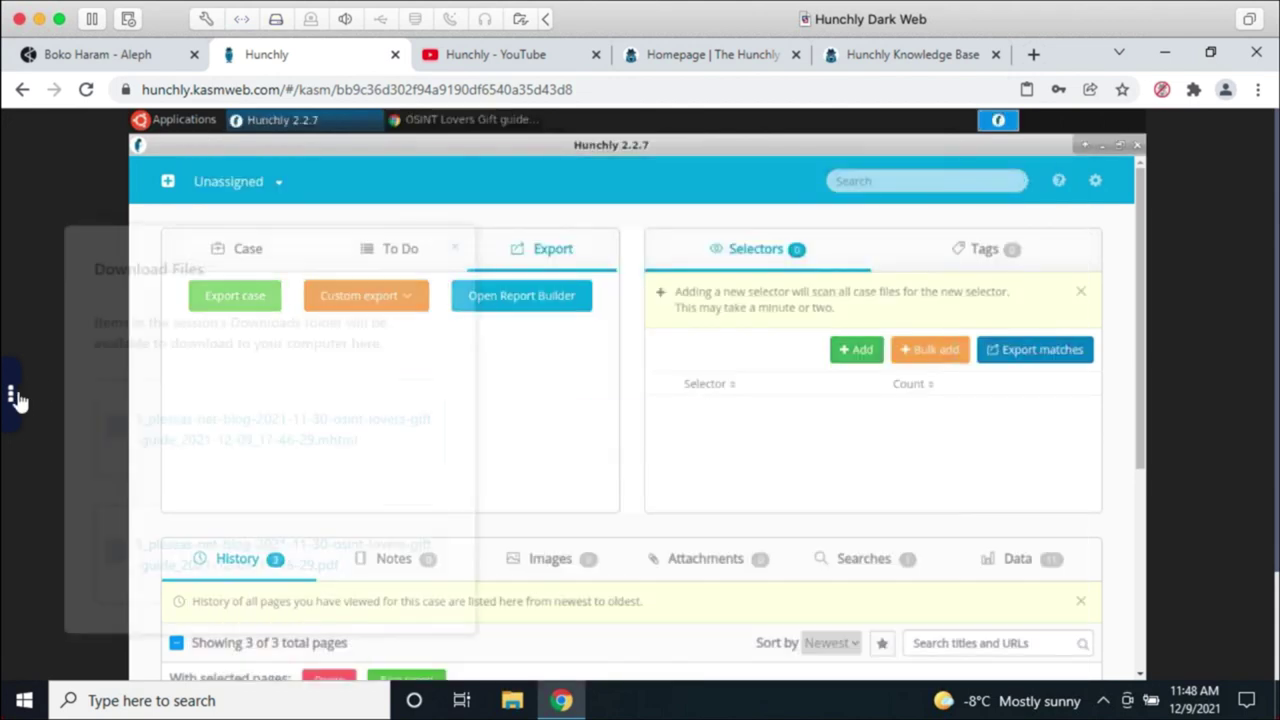
pyautogui.click(236, 565)
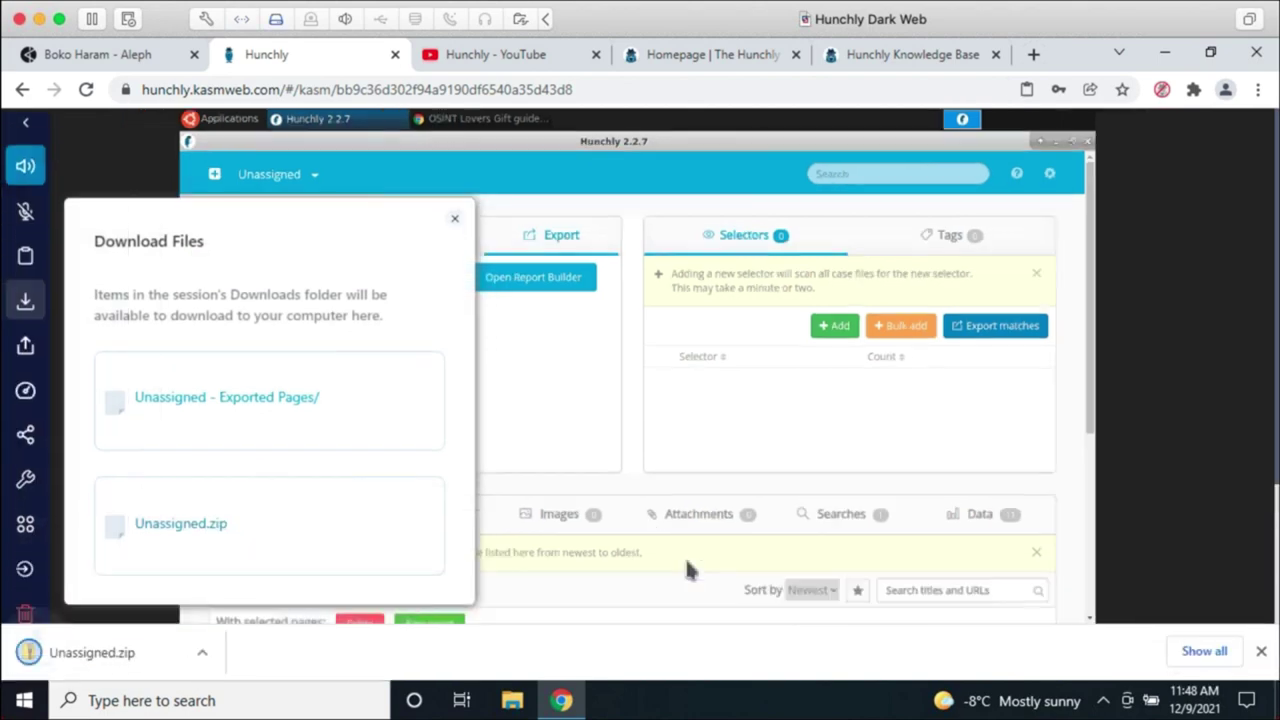
pyautogui.click(626, 476)
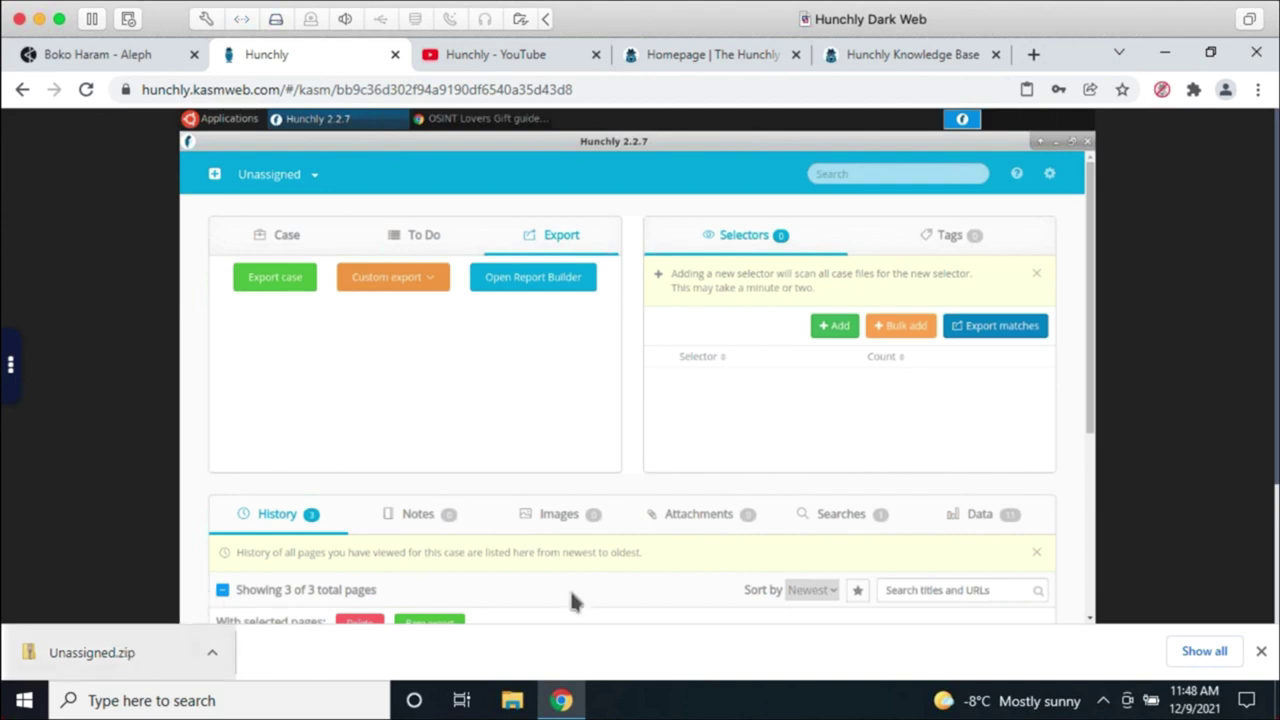
# Step: Leave the session for the Kasm dashboard and delete the Kali Linux session
pyautogui.click(10, 366)
pyautogui.click(22, 527)
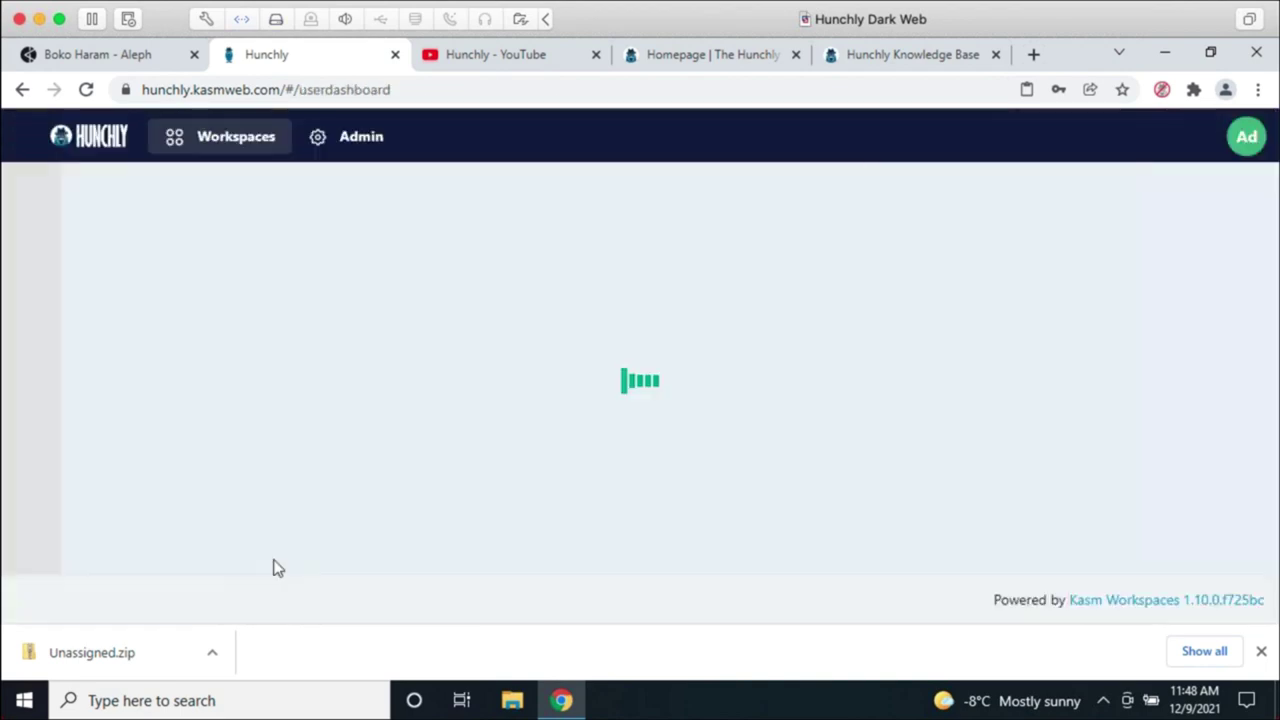
pyautogui.scroll(-1, 1222, 532)
pyautogui.scroll(-3, 1220, 531)
pyautogui.scroll(3, 1214, 537)
pyautogui.click(978, 494)
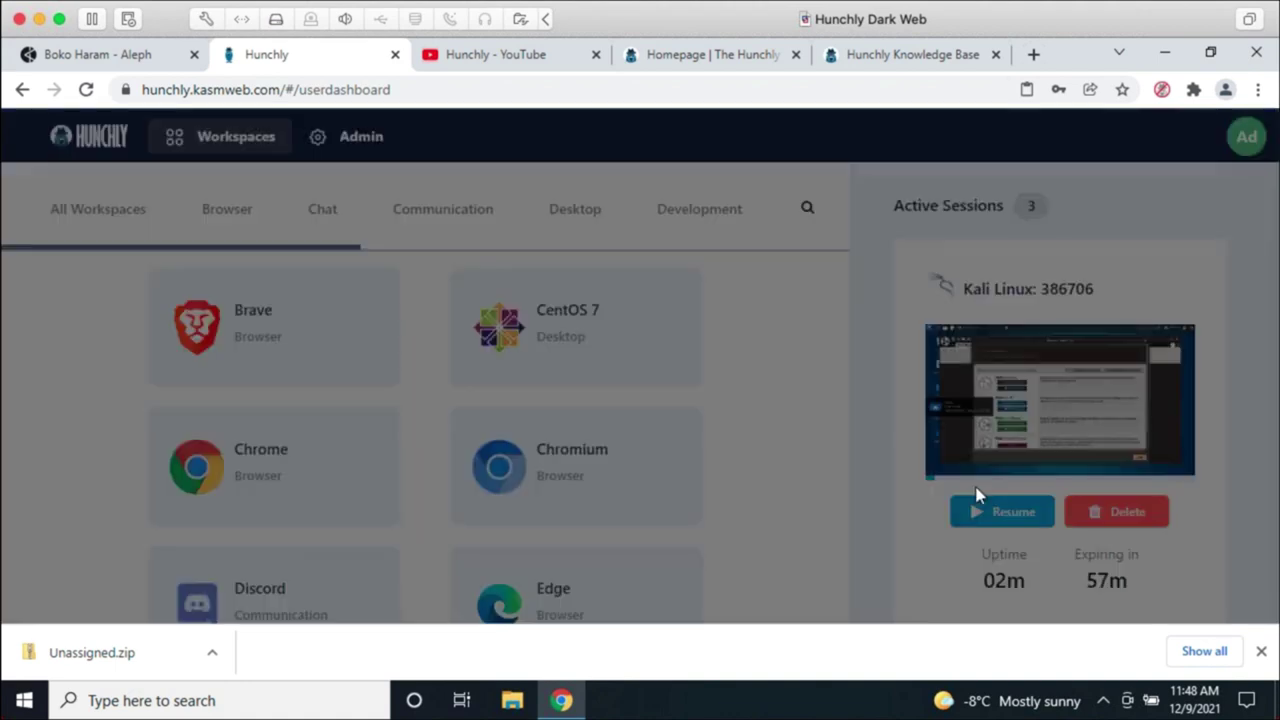
pyautogui.click(726, 451)
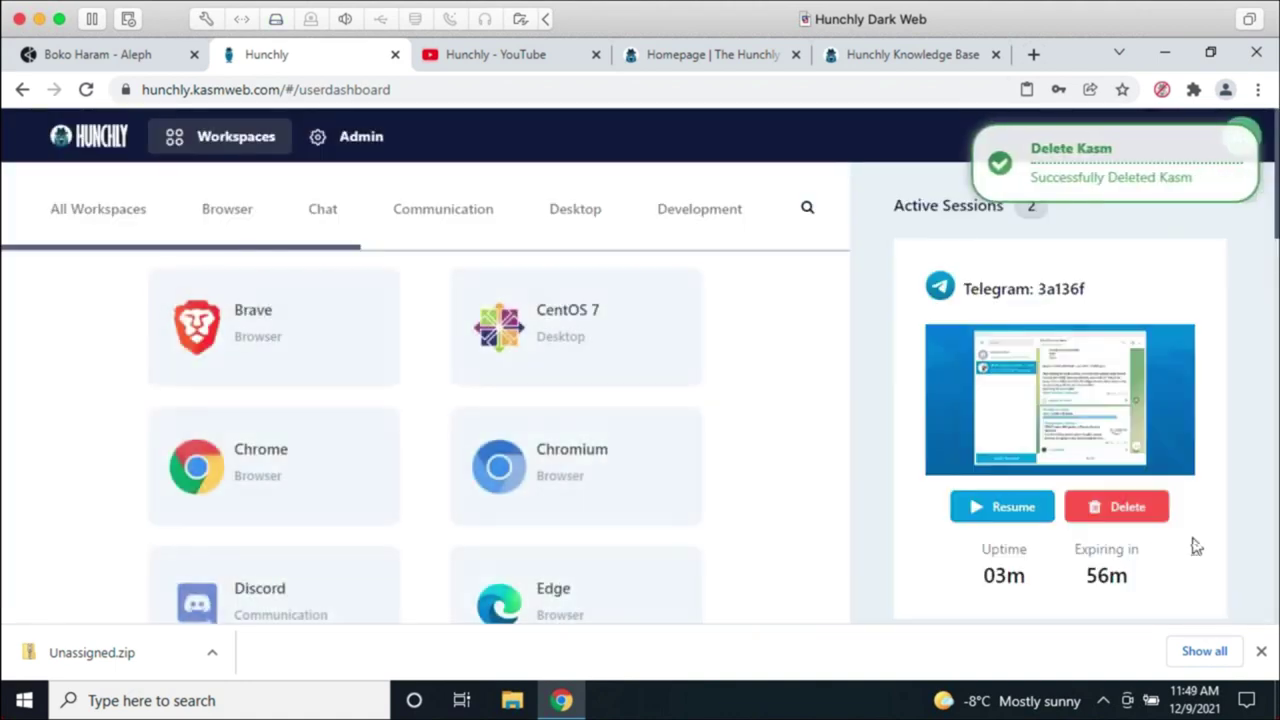
# Step: Delete the Hunchly Desktop and Telegram sessions, leaving 0 active sessions
pyautogui.scroll(-3, 1196, 546)
pyautogui.click(1132, 619)
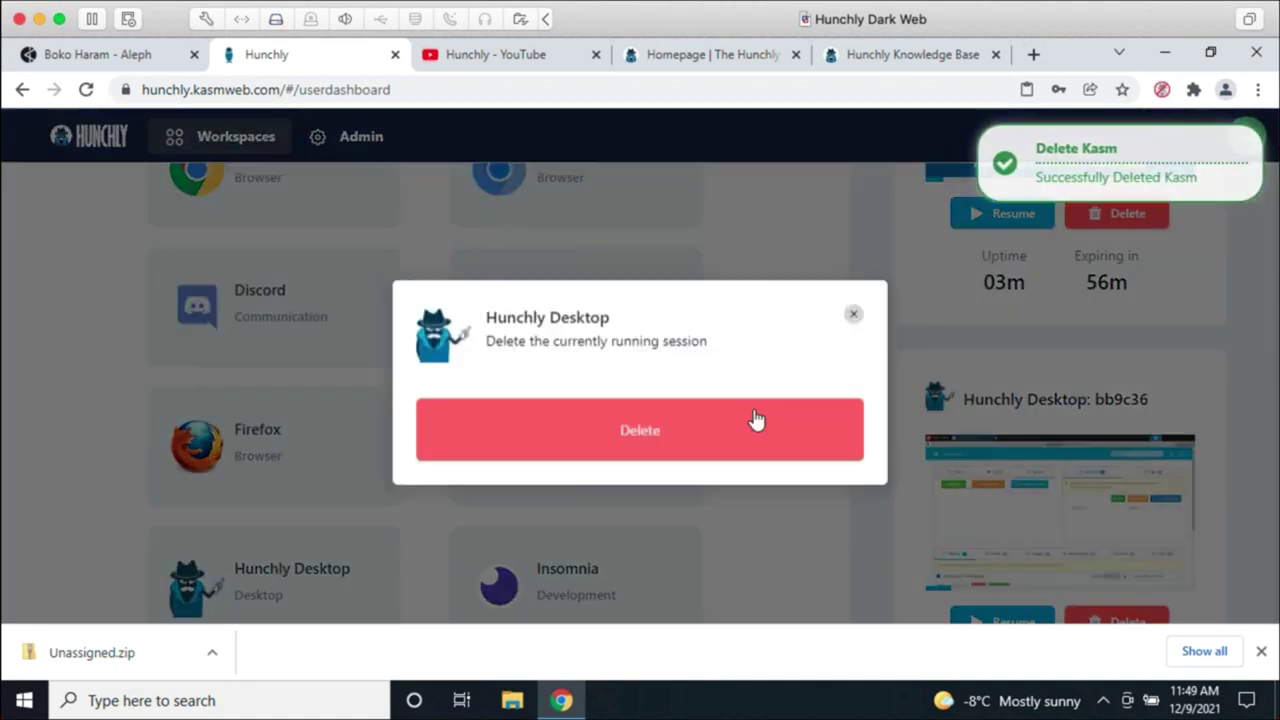
pyautogui.click(709, 451)
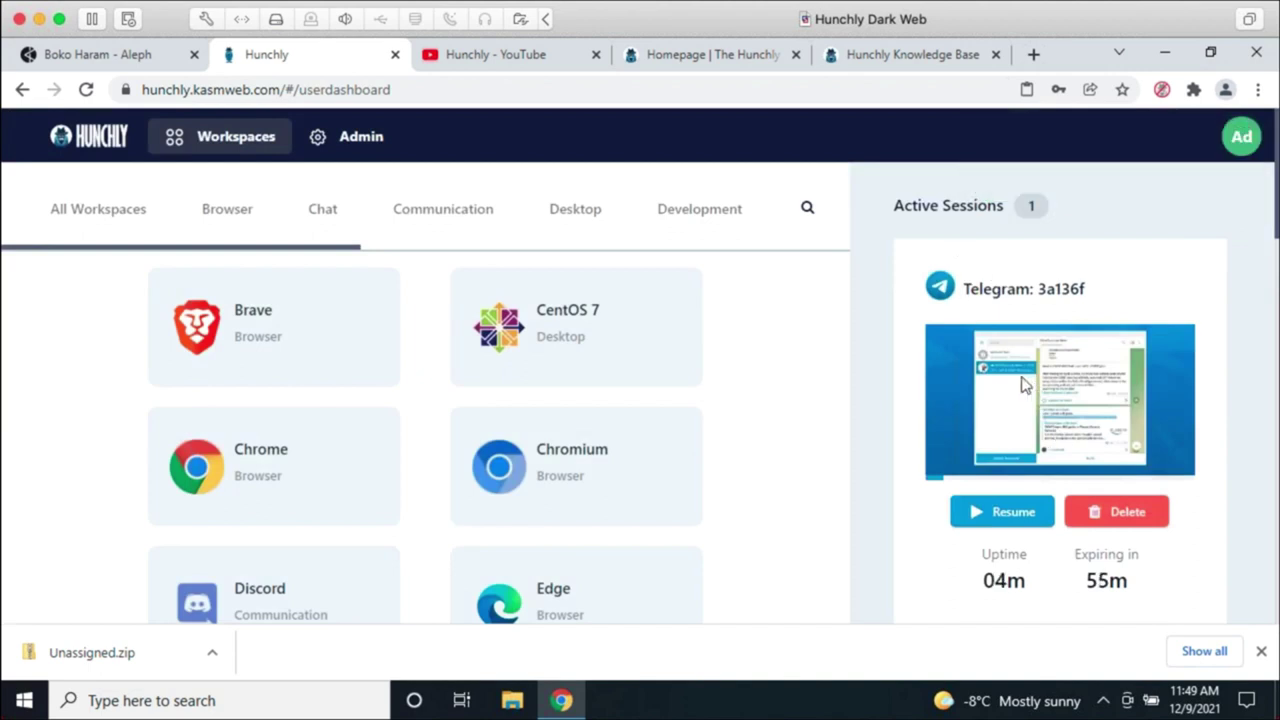
pyautogui.click(1130, 513)
pyautogui.click(749, 463)
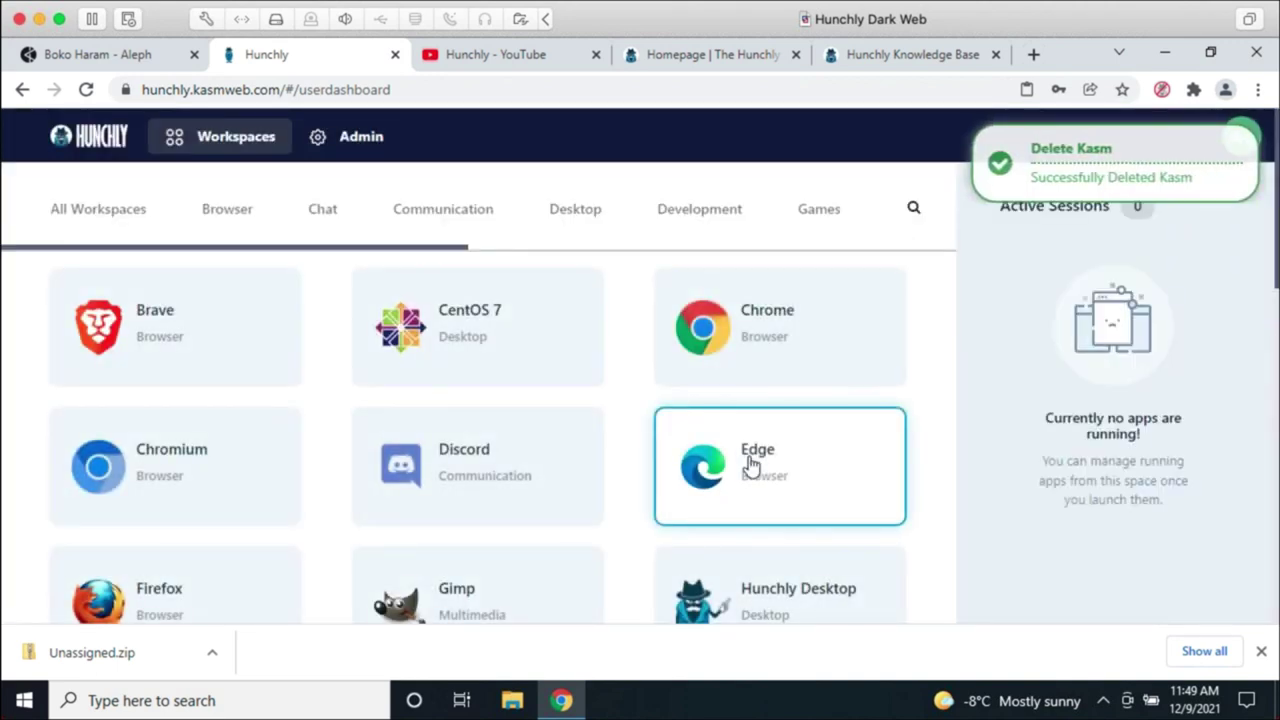
# Step: Launch a new Hunchly Desktop session from the Kasm dashboard
pyautogui.click(791, 588)
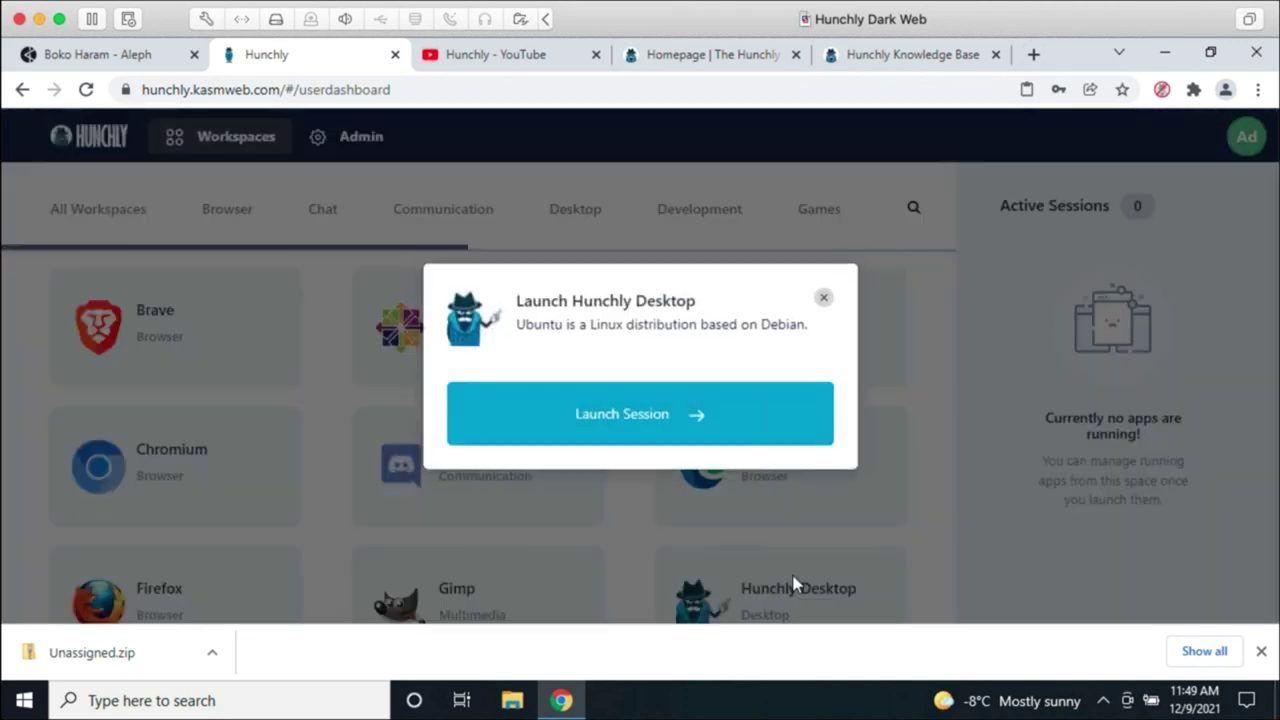
pyautogui.click(667, 419)
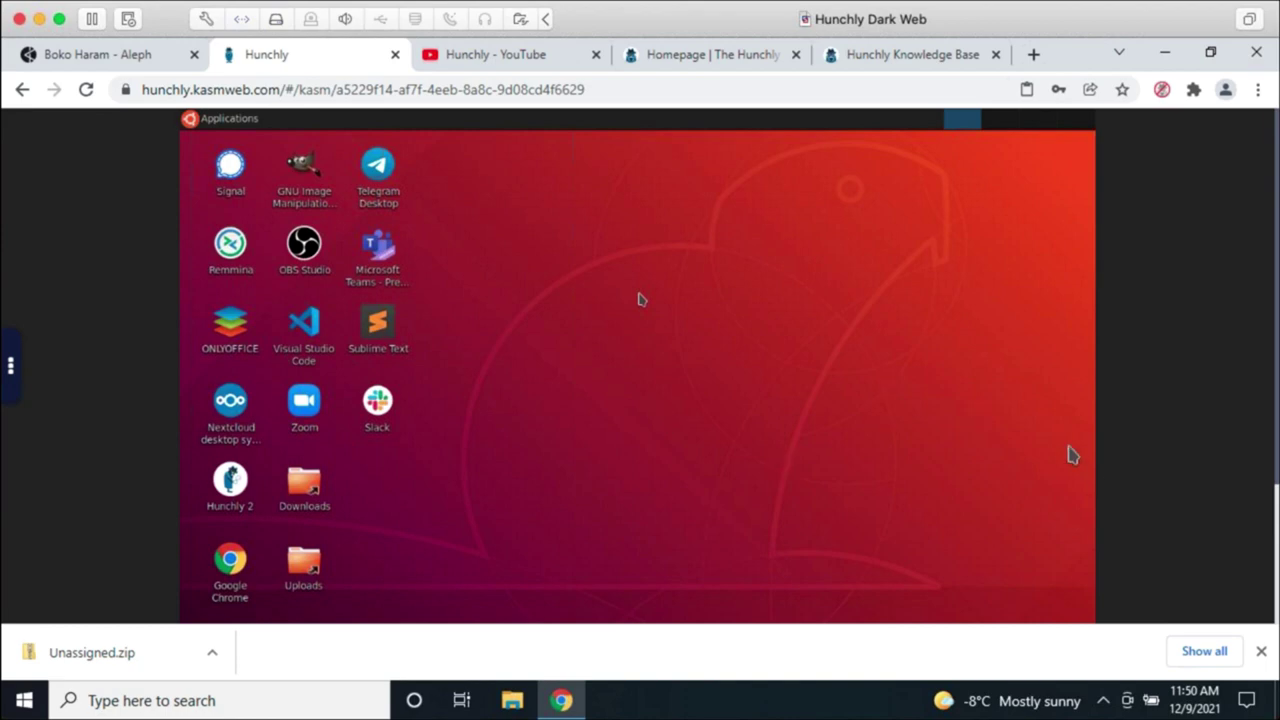
# Step: Dismiss the downloads bar and close the Kasm Hunchly tab, confirming Leave
pyautogui.click(1262, 652)
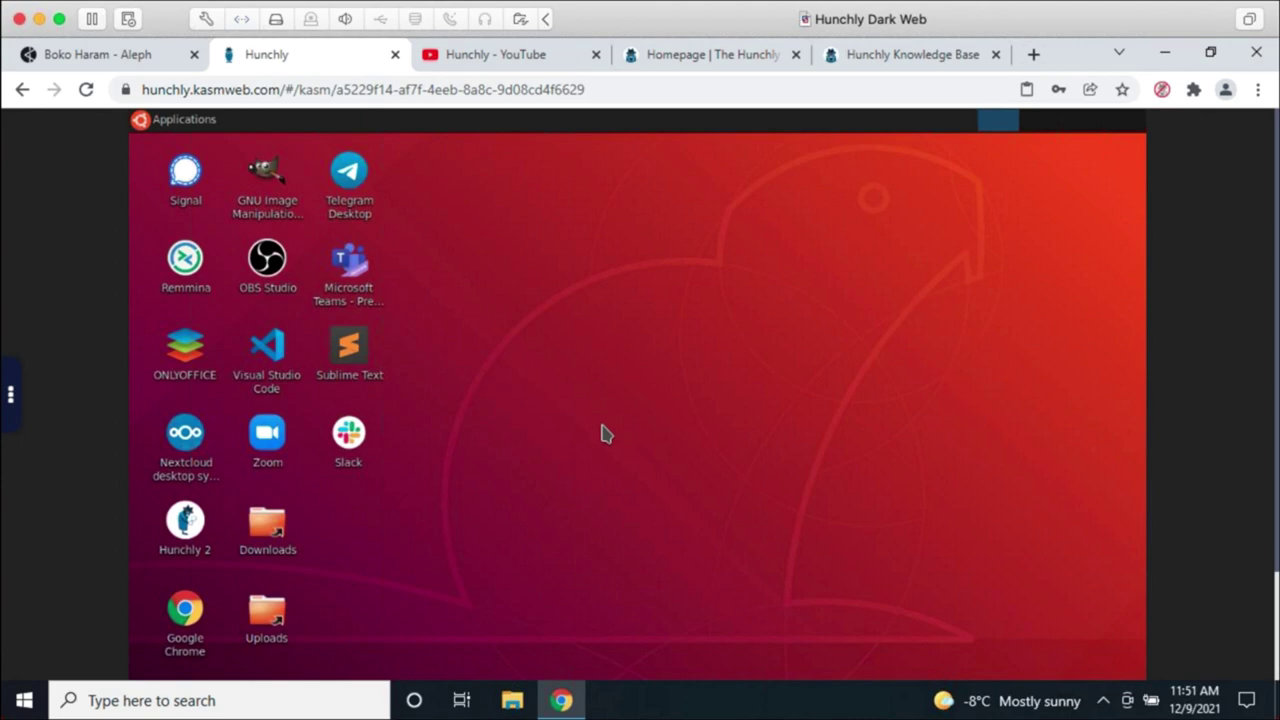
pyautogui.click(395, 58)
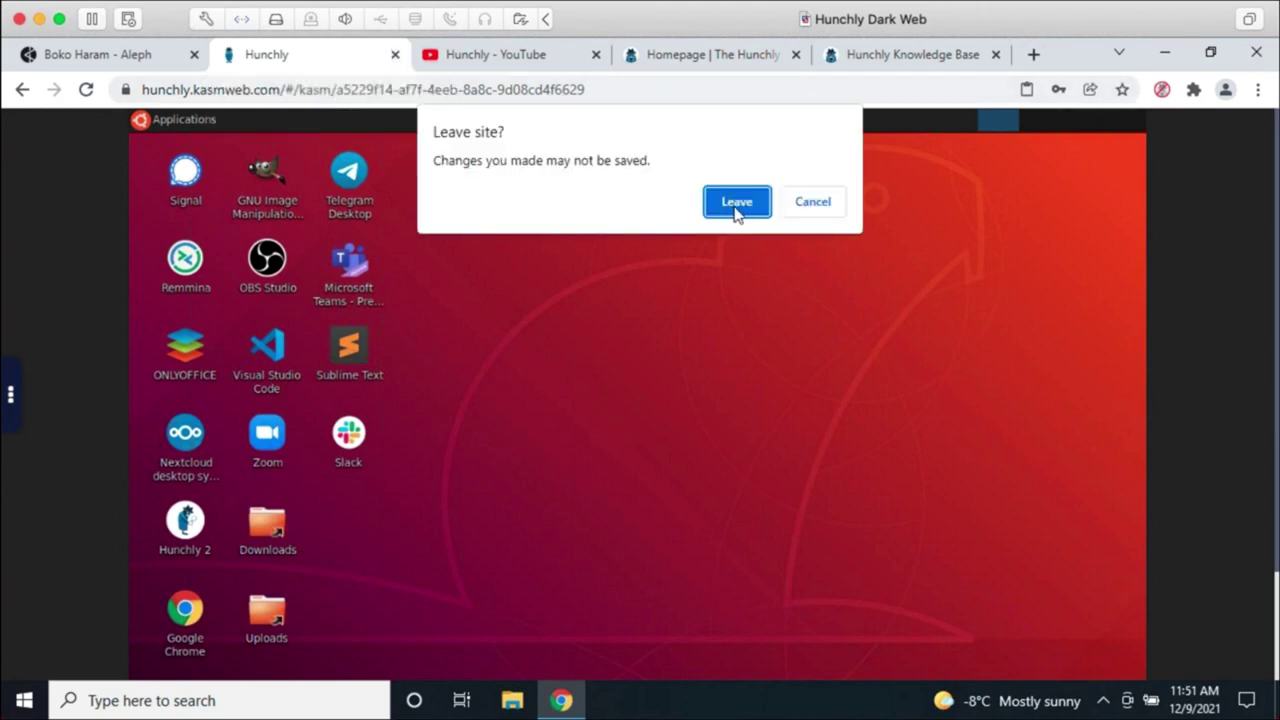
pyautogui.click(733, 205)
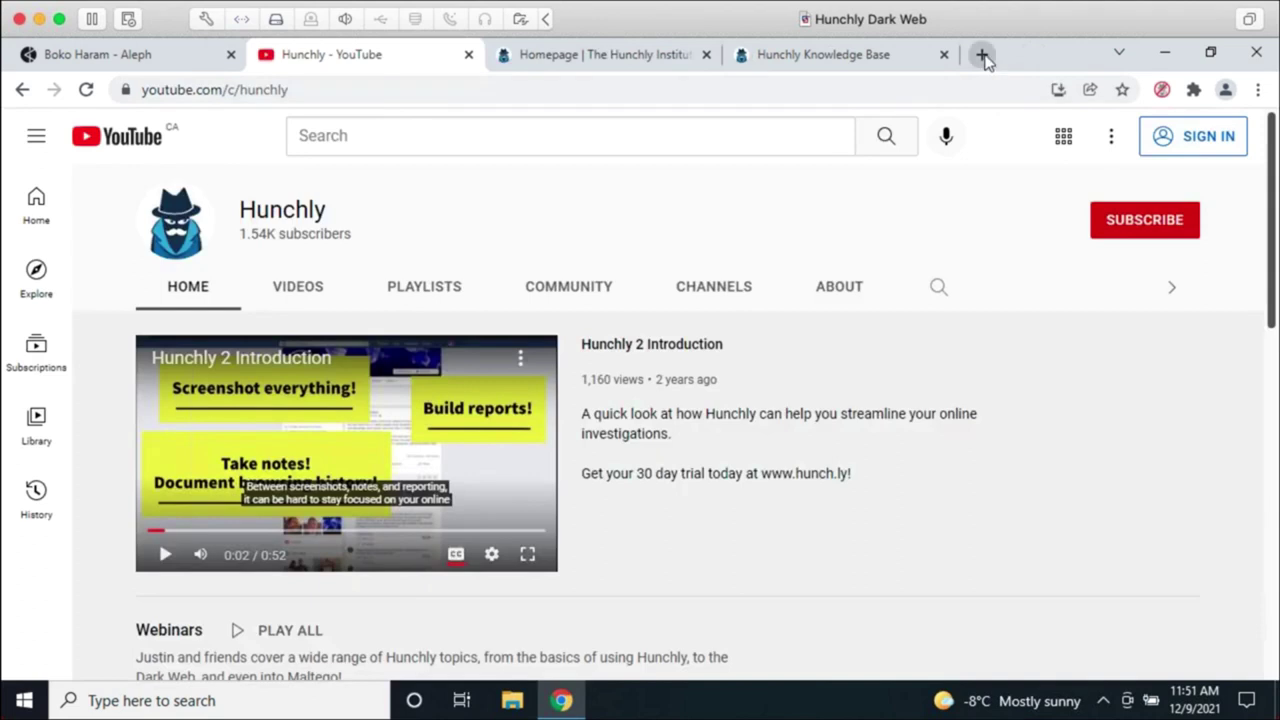
# Step: Load kasmweb.com, the Kasm Workspaces homepage, in a new browser tab
pyautogui.click(981, 54)
pyautogui.write('kasmweb.com')
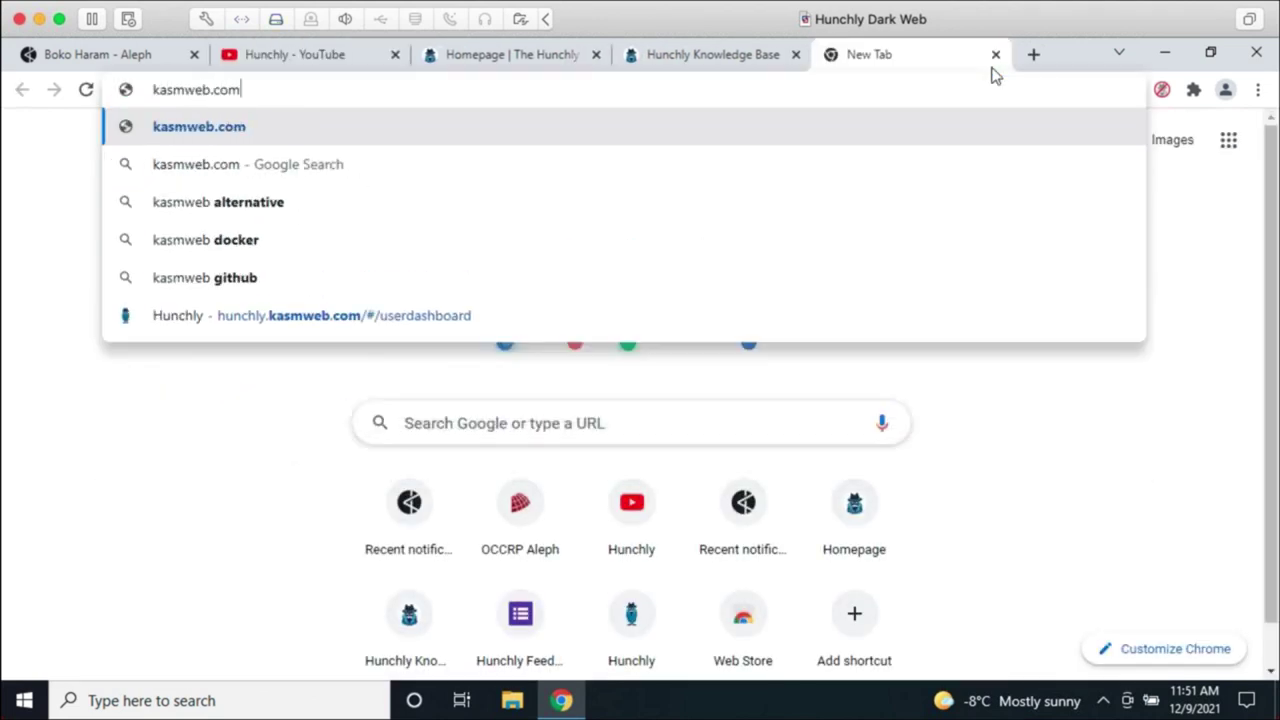
pyautogui.press('Return')
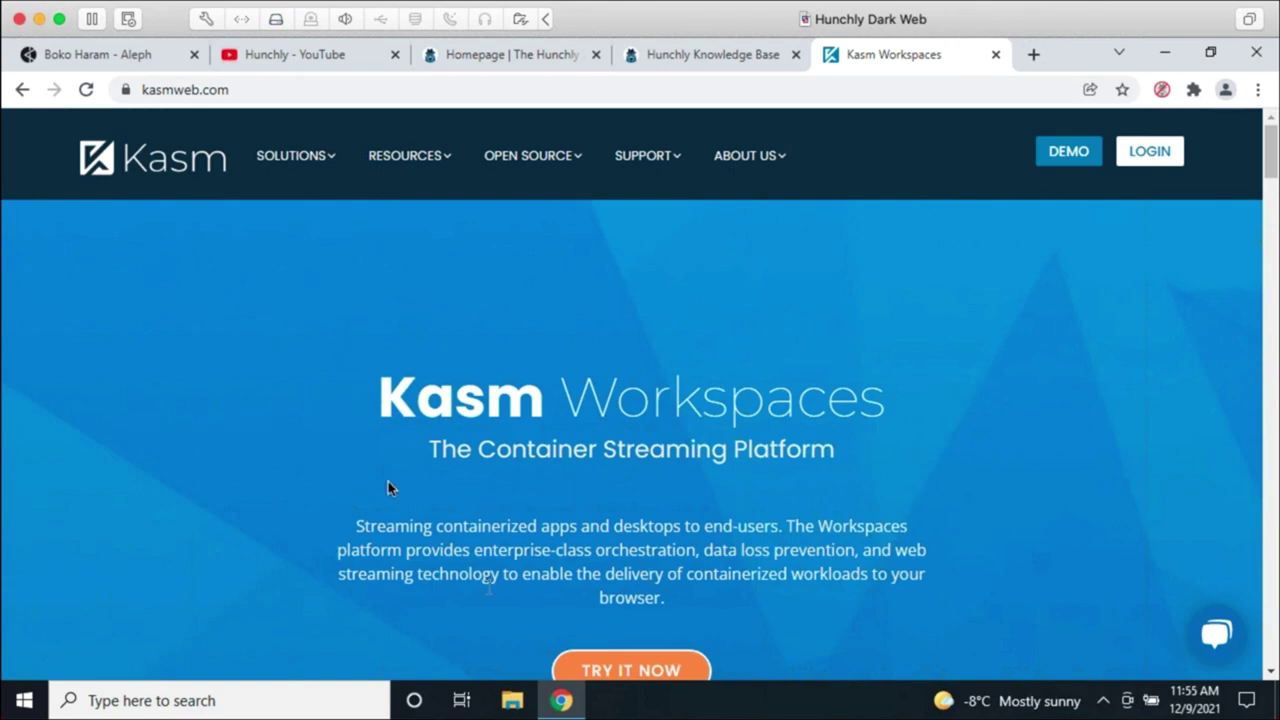
pyautogui.moveTo(561, 700)
pyautogui.click(298, 54)
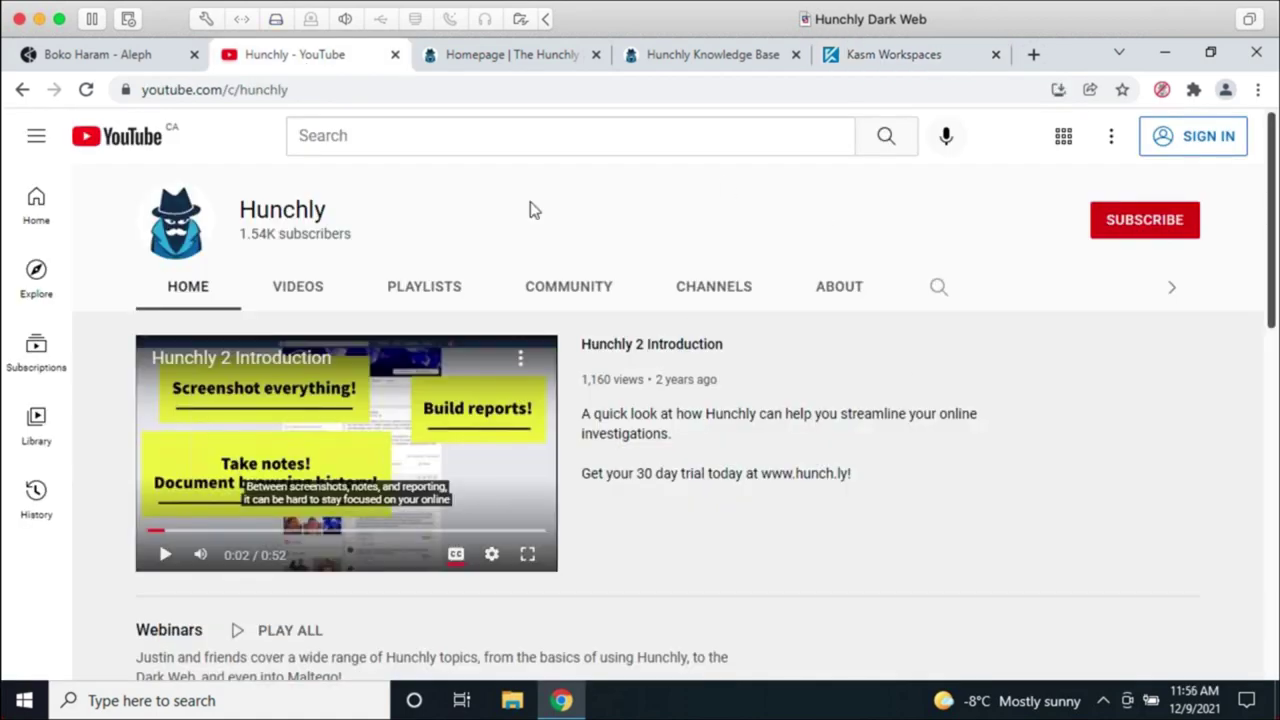
# Step: Show the Hunchly YouTube channel's Videos page, including the November 18, 2021 Desktop Training
pyautogui.click(280, 89)
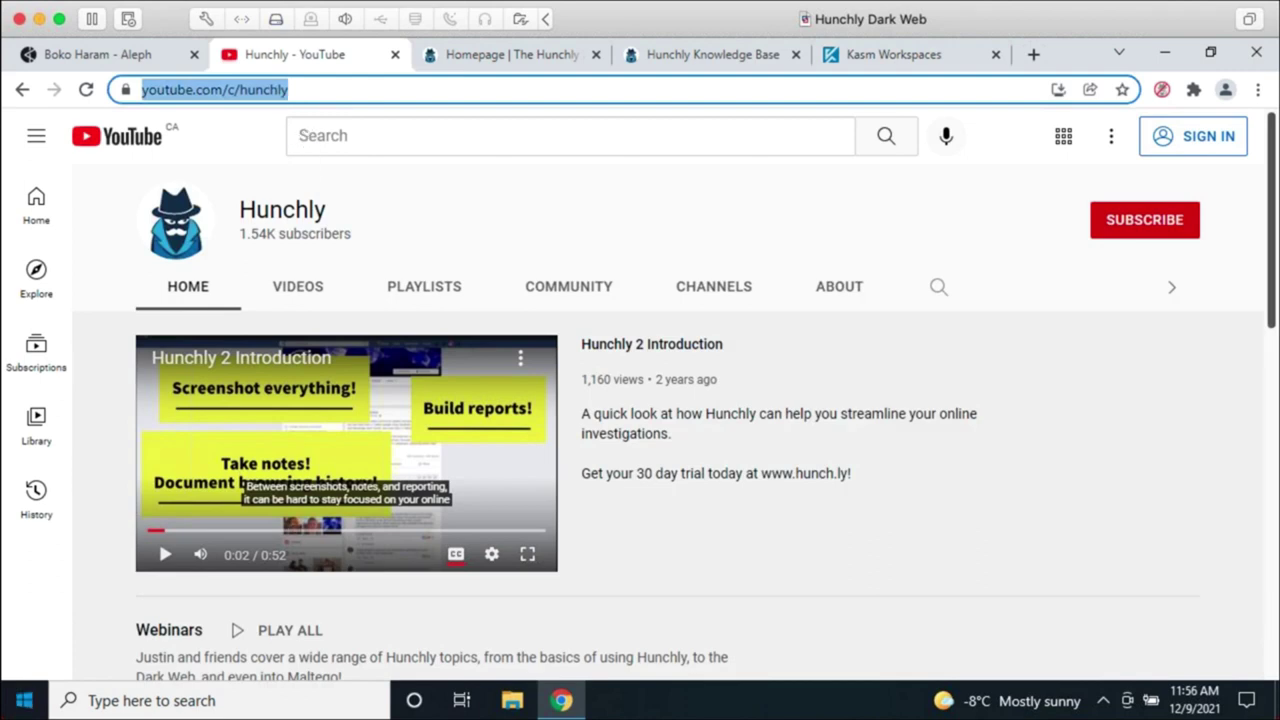
pyautogui.click(24, 700)
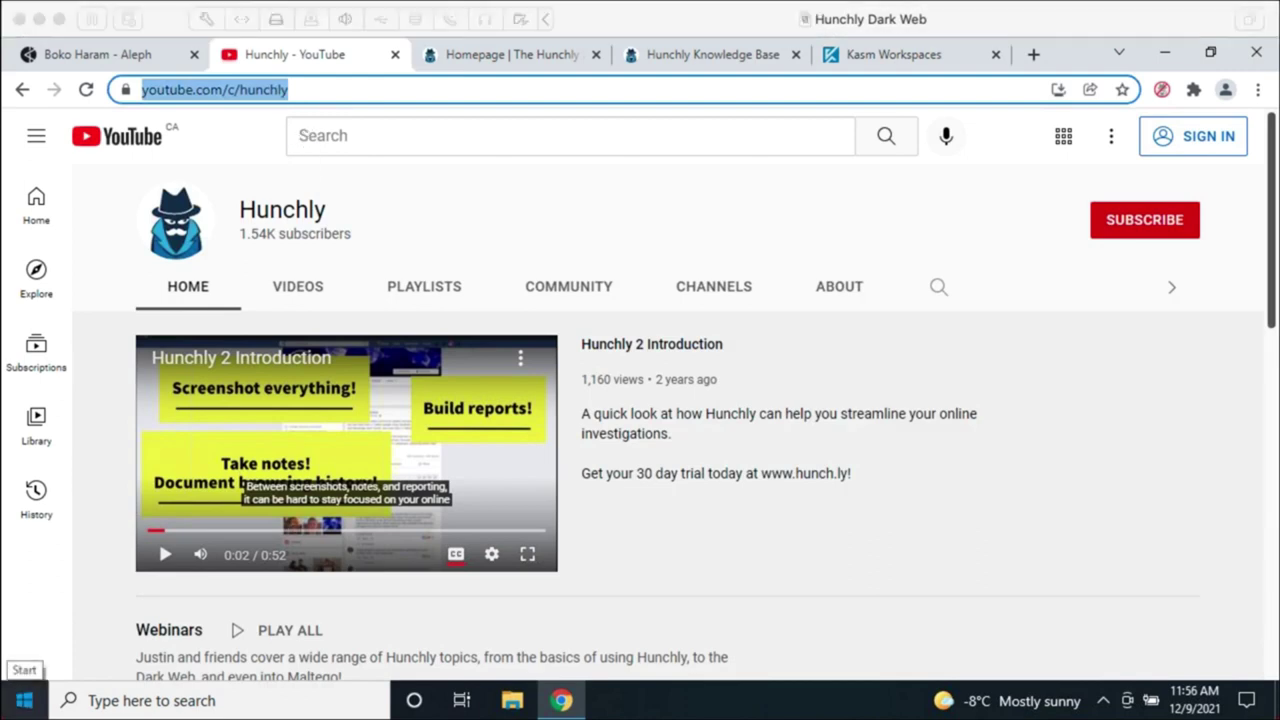
pyautogui.click(320, 289)
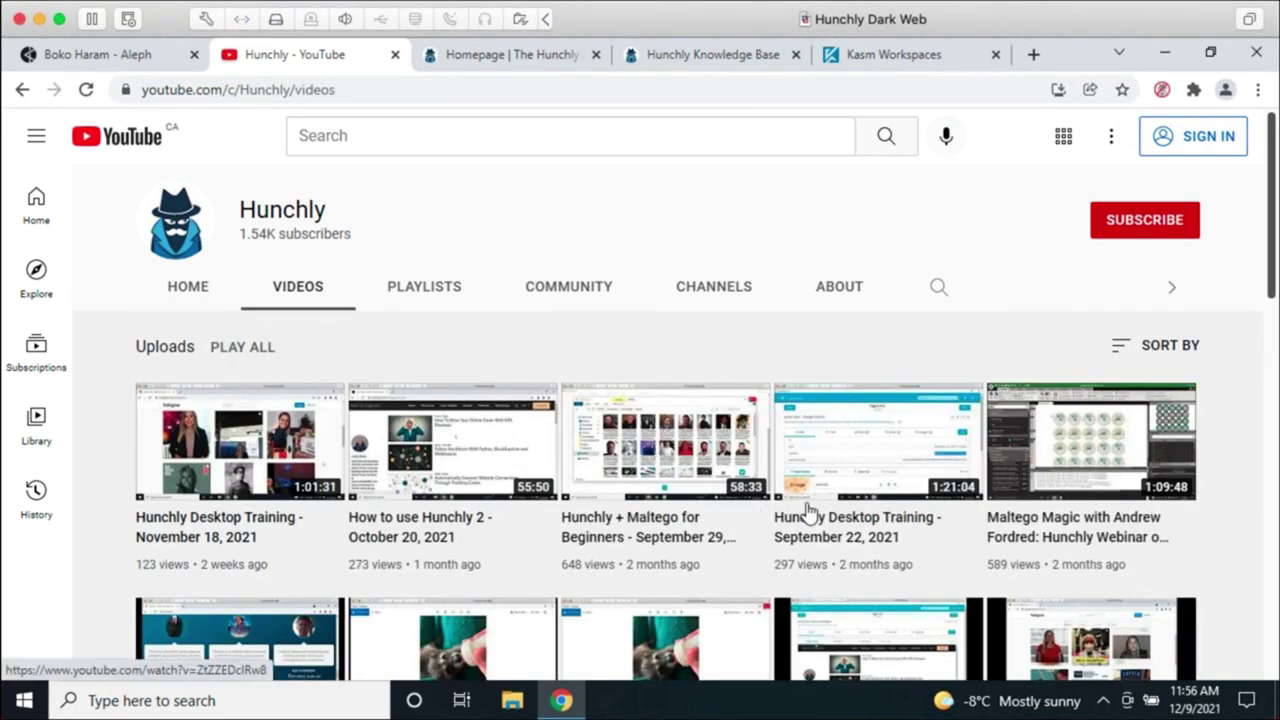
pyautogui.scroll(-2, 928, 530)
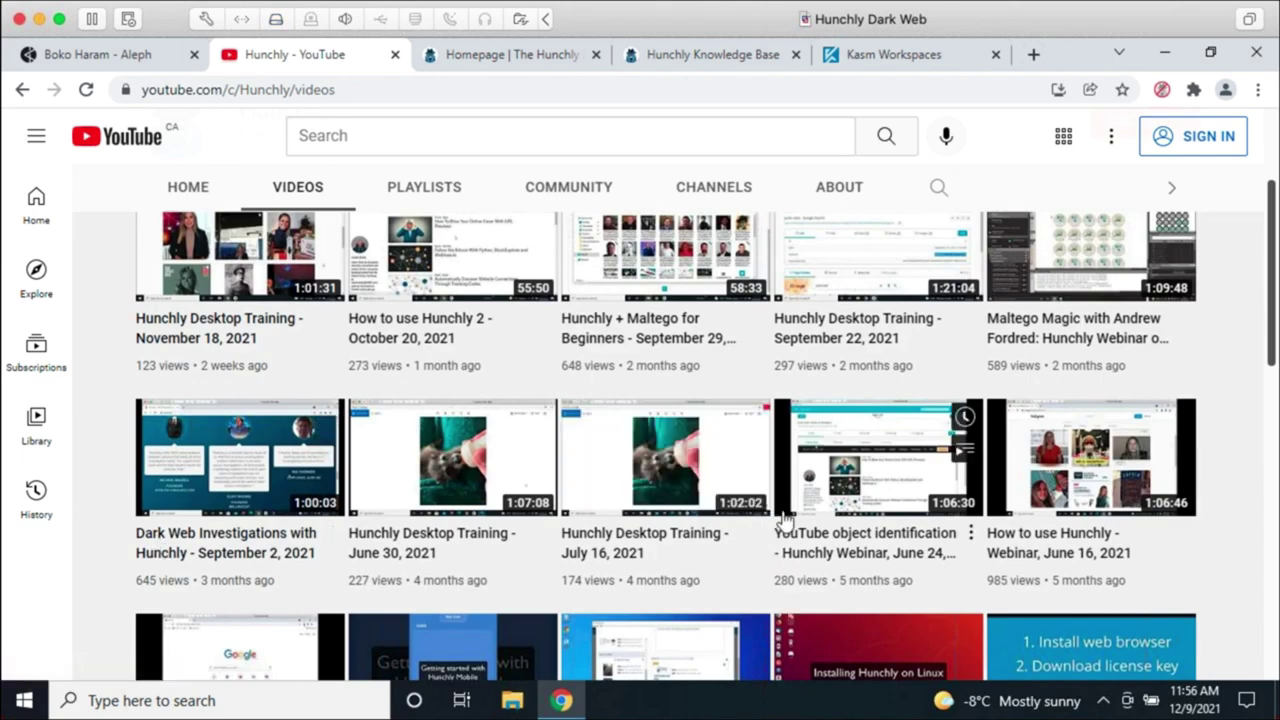
pyautogui.scroll(2, 786, 543)
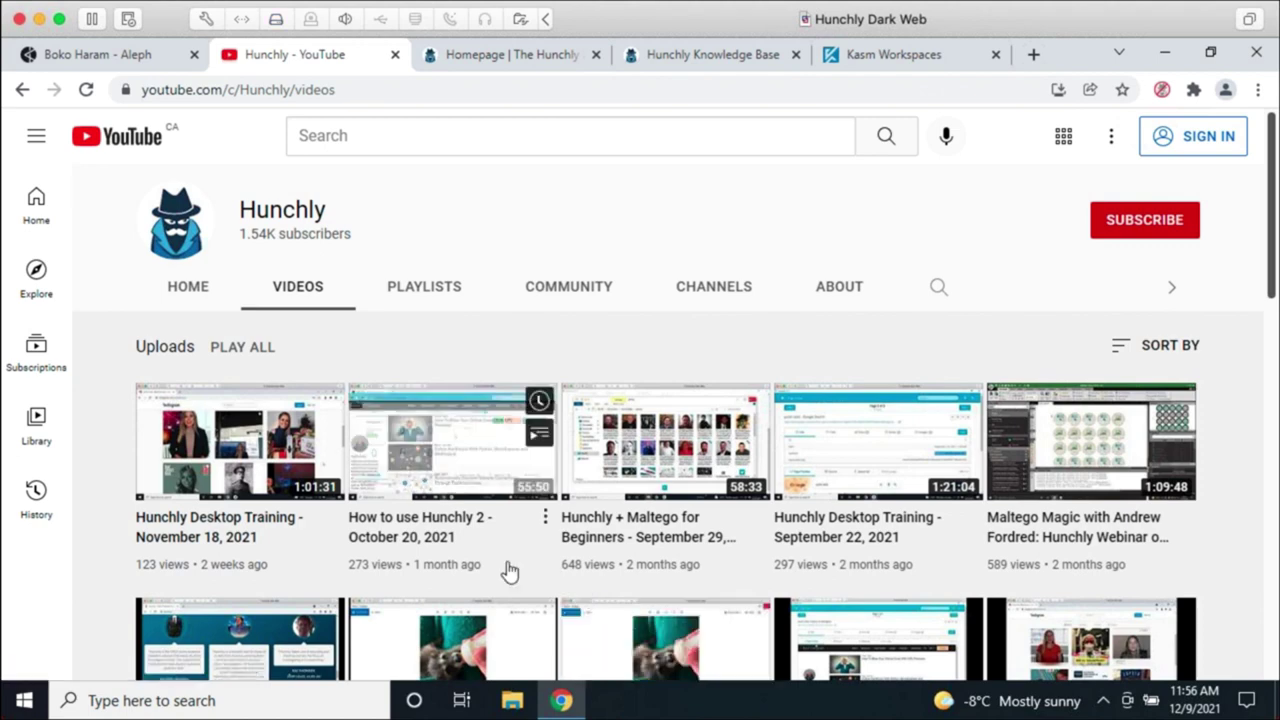
pyautogui.click(500, 56)
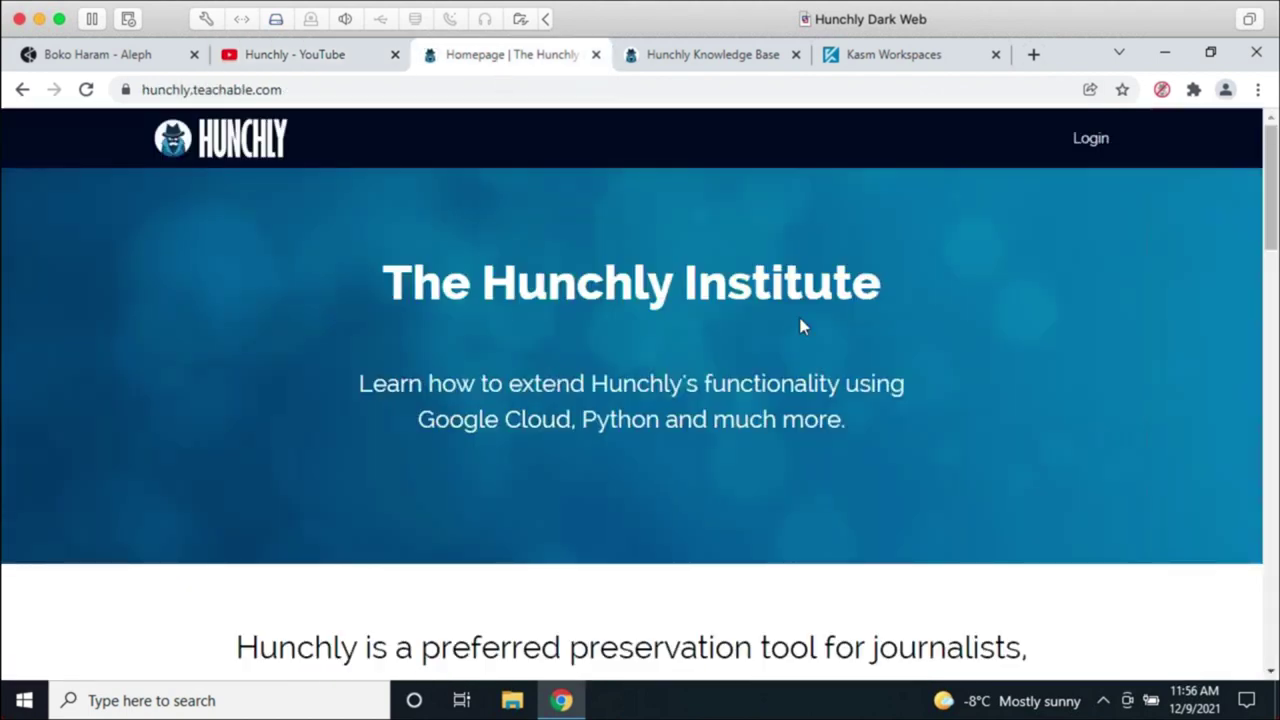
# Step: Scroll through the Hunchly Institute courses, like Hunchly and Flask at $49.99, then back up
pyautogui.scroll(-5, 850, 400)
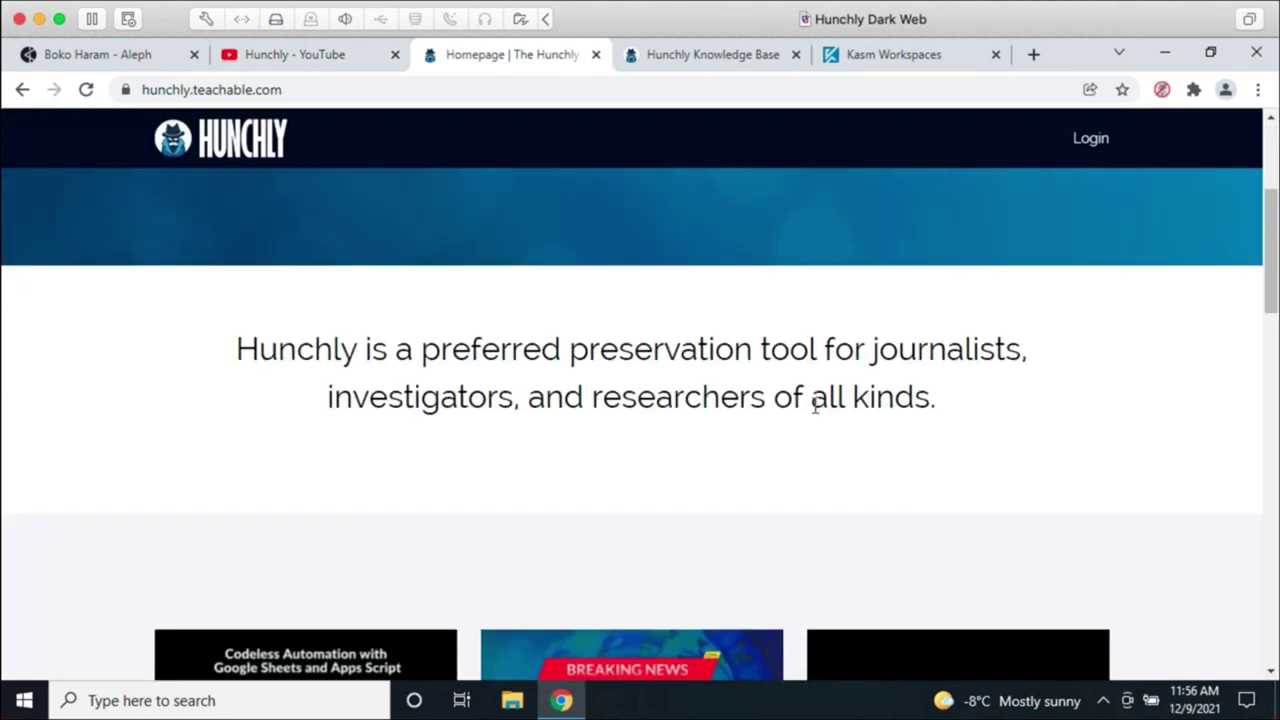
pyautogui.scroll(-2, 1082, 577)
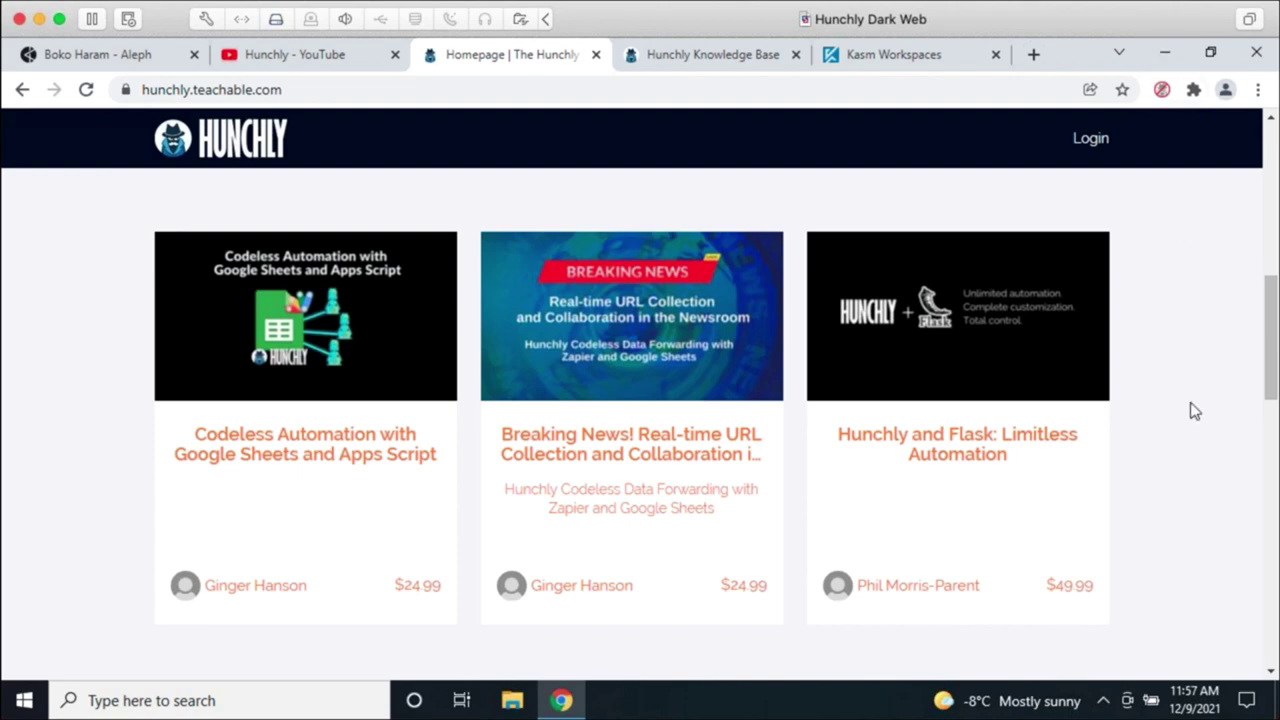
pyautogui.scroll(4, 1194, 395)
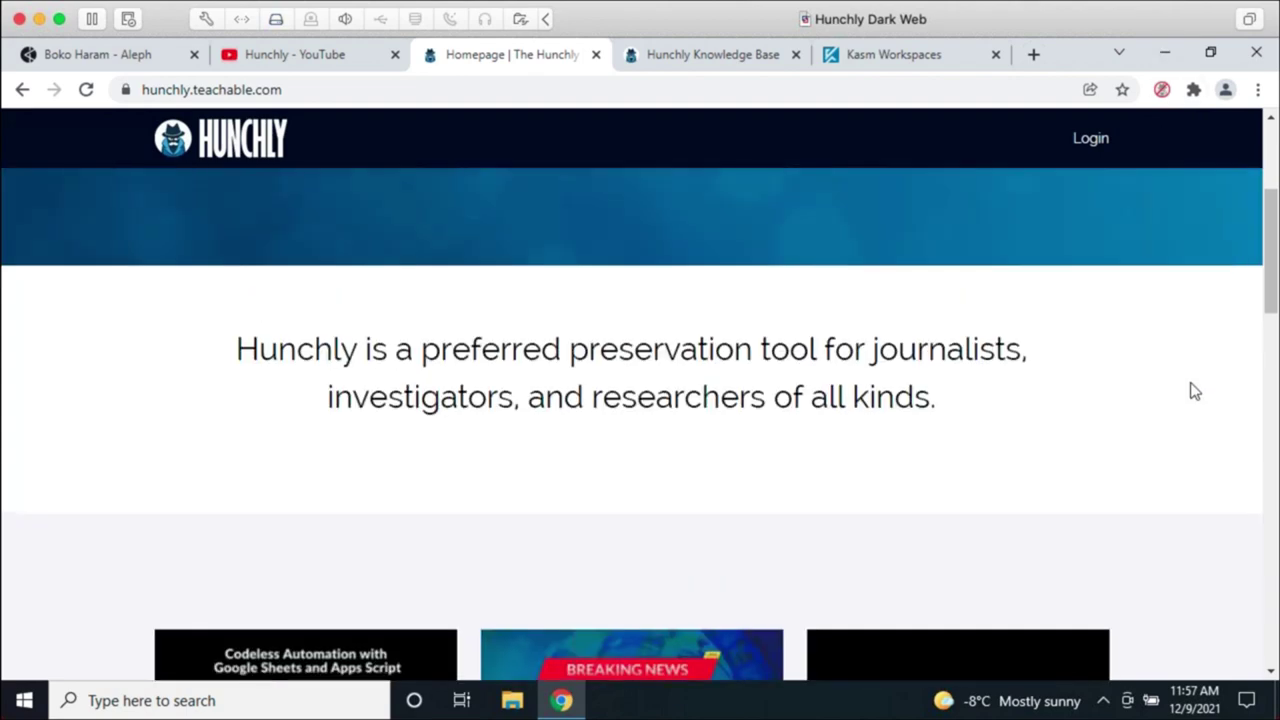
pyautogui.scroll(3, 1074, 330)
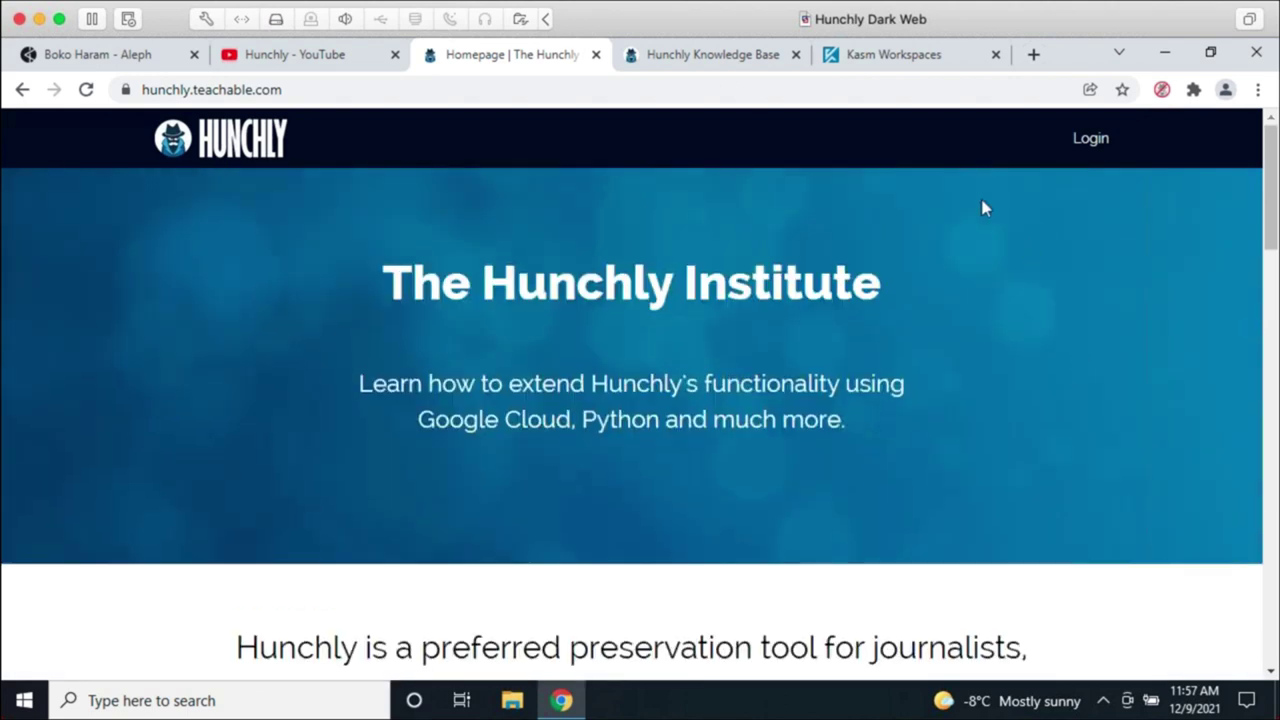
# Step: Open the Knowledge Base's Integrations category with the Maltego Transforms and Data Forwarding articles
pyautogui.click(702, 55)
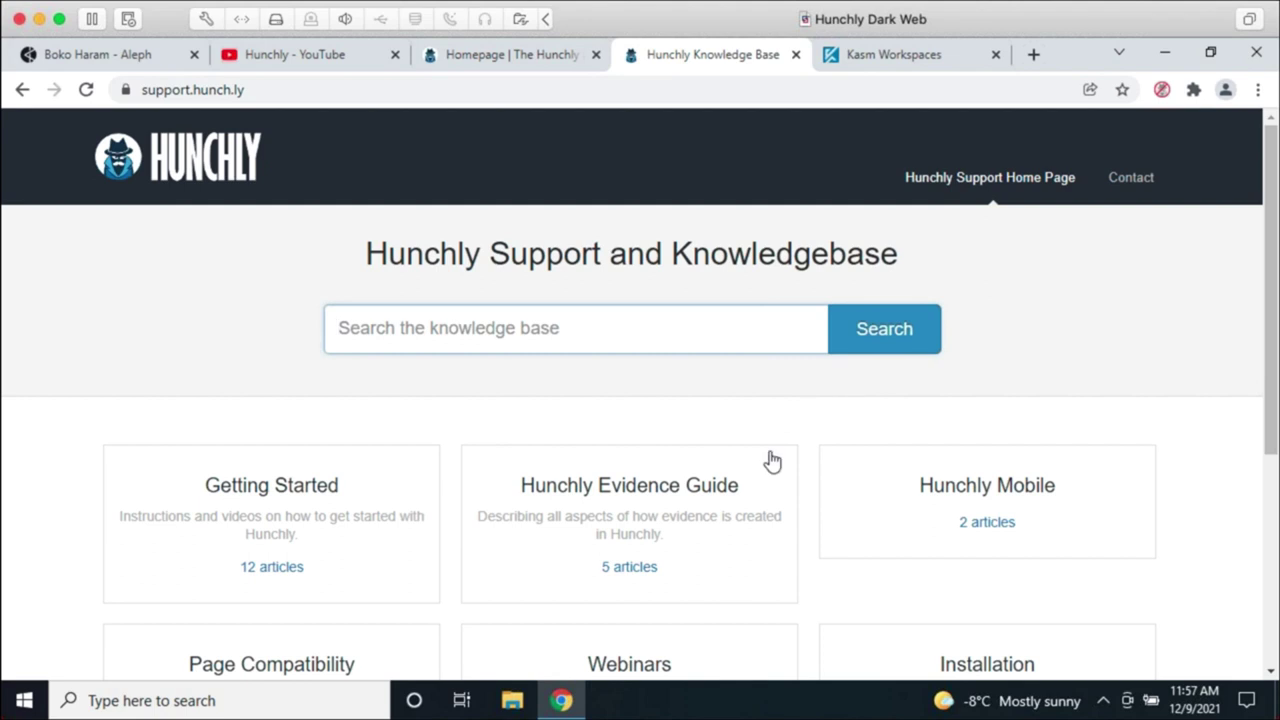
pyautogui.scroll(-3, 774, 450)
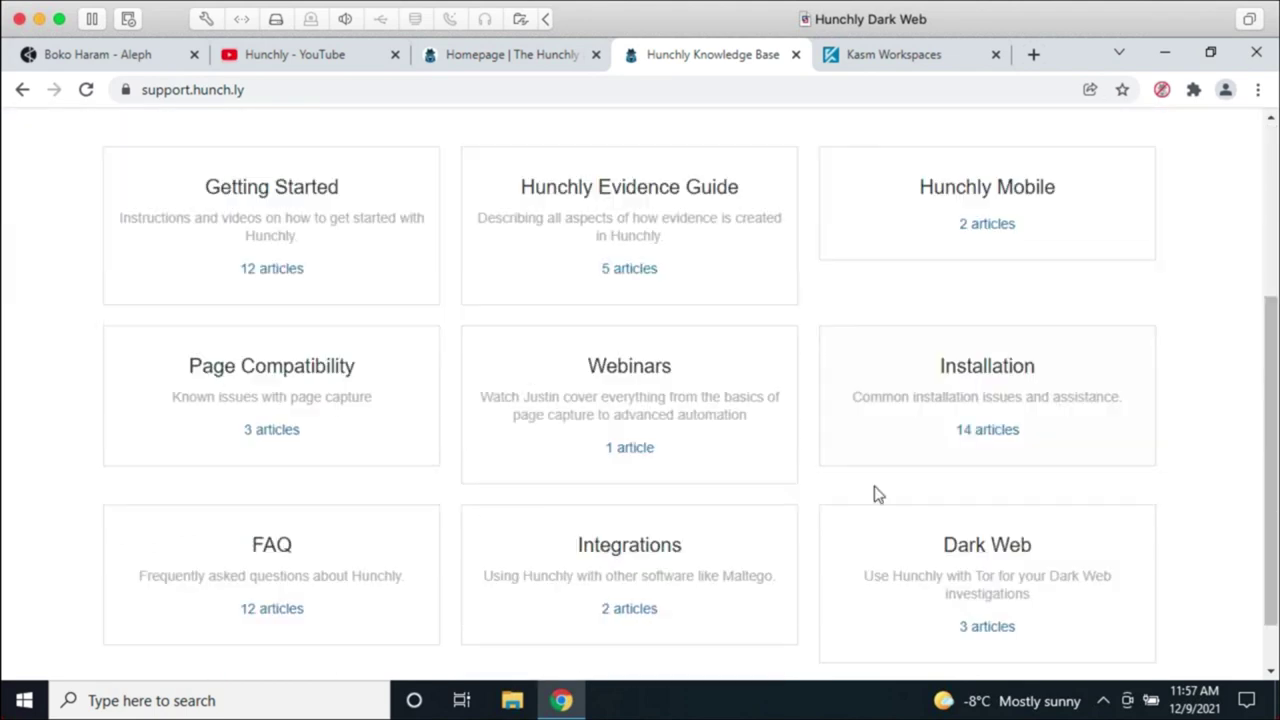
pyautogui.click(684, 550)
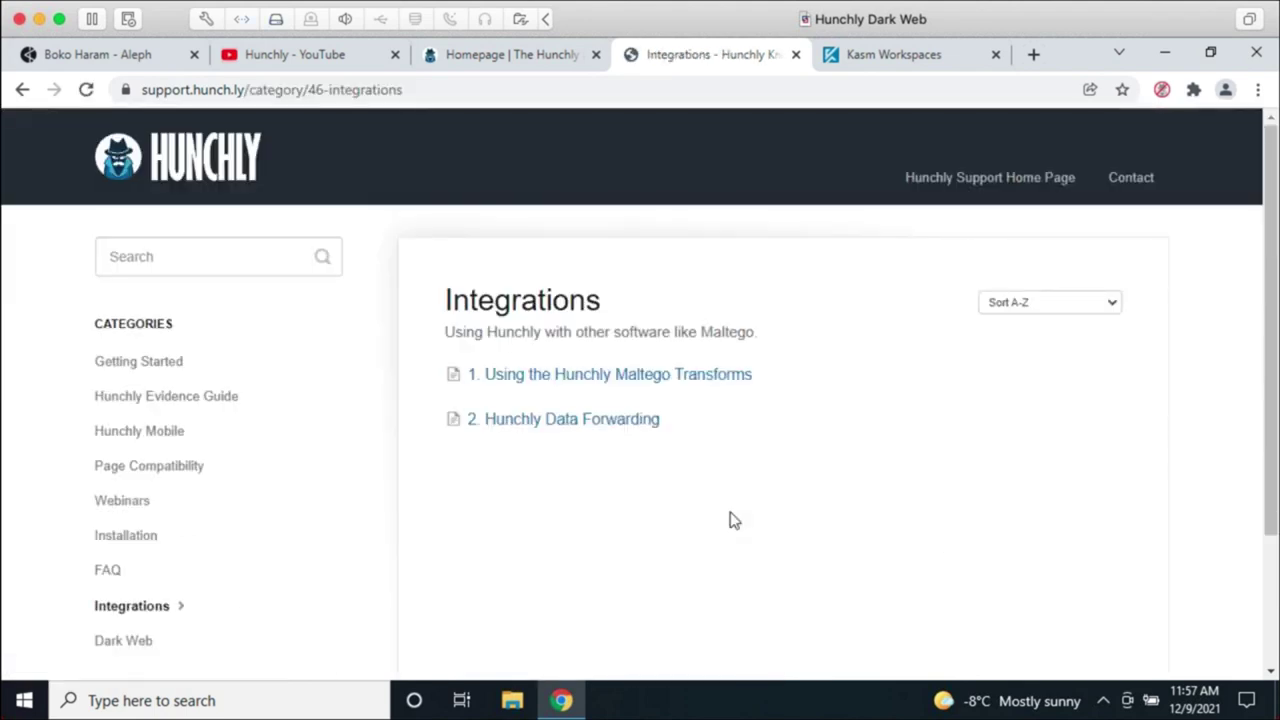